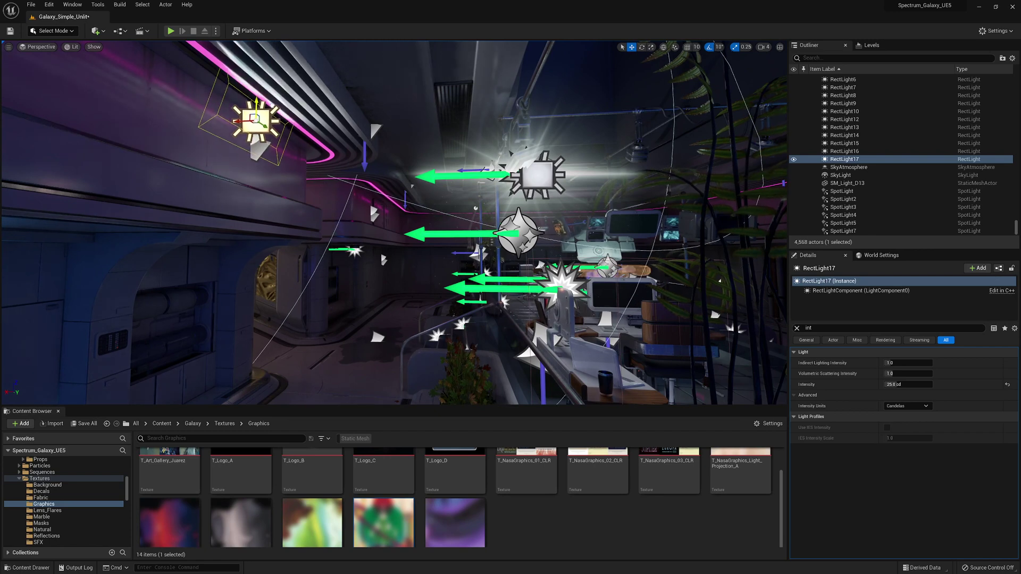
# Set the selected rect light's pitch to 0 and rotate the light to aim straight down the wall.
pyautogui.click(798, 328)
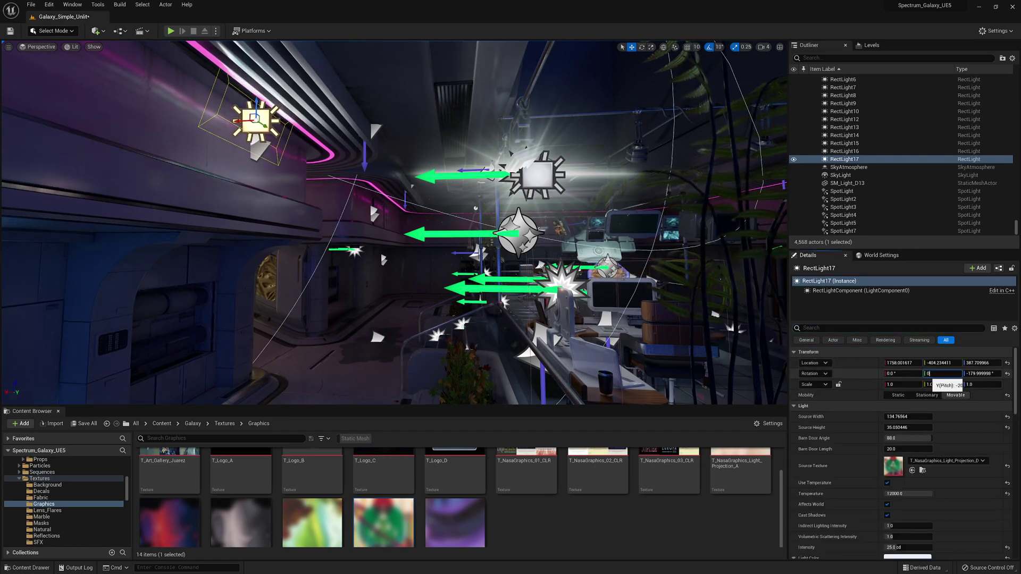
pyautogui.write('0')
pyautogui.press('Return')
pyautogui.moveTo(424, 208); pyautogui.dragTo(407, 195, button='right')
pyautogui.press('e')
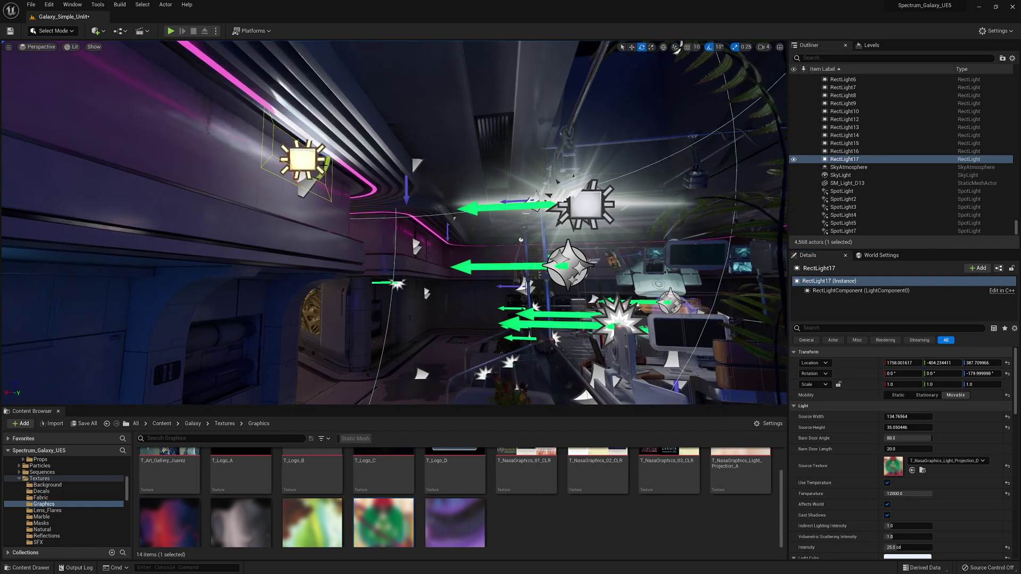
pyautogui.moveTo(325, 170); pyautogui.dragTo(329, 122)
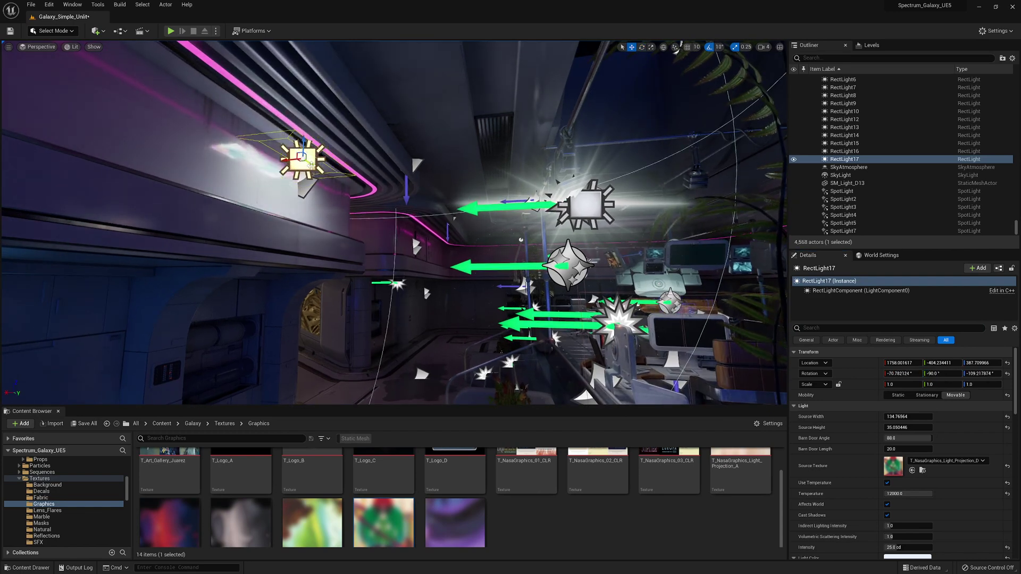
# Move the rect light up against the wall under the neon strip and resize its source to about 882 wide by 19 high.
pyautogui.moveTo(311, 165); pyautogui.dragTo(266, 141)
pyautogui.moveTo(266, 141); pyautogui.dragTo(226, 133, button='right')
pyautogui.scroll(-3, 910, 425)
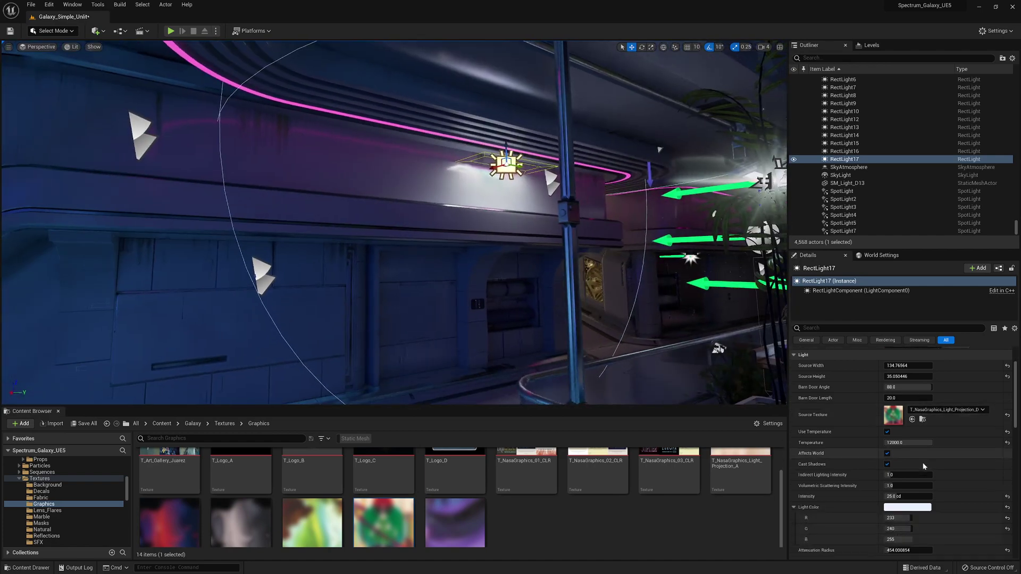
pyautogui.scroll(-7, 909, 478)
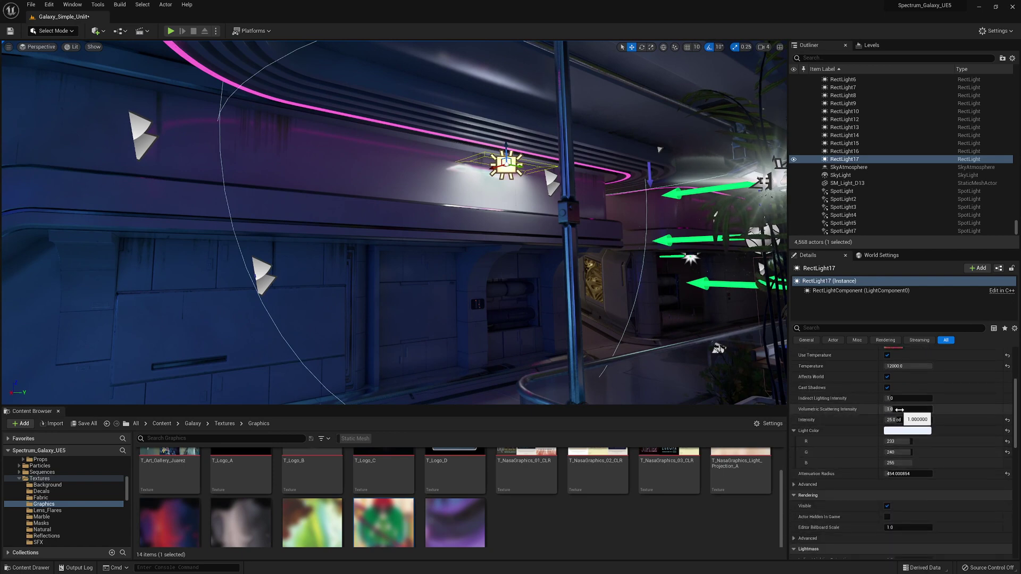
pyautogui.scroll(10, 900, 412)
pyautogui.moveTo(907, 427)
pyautogui.mouseDown()
pyautogui.moveTo(896, 427)
pyautogui.moveTo(930, 417)
pyautogui.moveTo(915, 417)
pyautogui.mouseUp()
pyautogui.moveTo(520, 167); pyautogui.dragTo(486, 167)
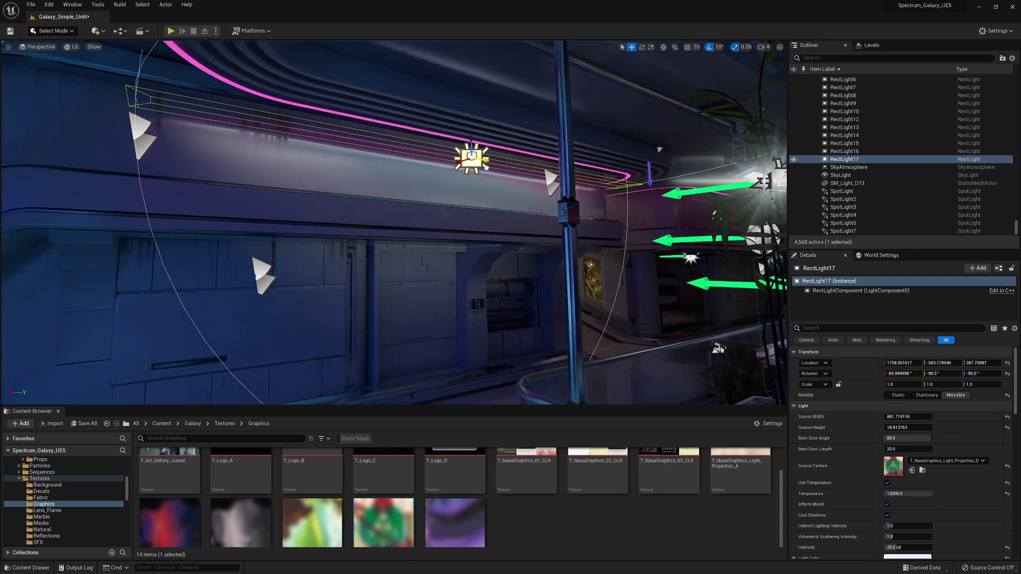
# Assign the red-blue T_NasaGraphics_Light_Projection_B texture as the rect light's source texture.
pyautogui.moveTo(585, 266)
pyautogui.keyDown('alt'); pyautogui.mouseDown()
pyautogui.moveTo(532, 255)
pyautogui.moveTo(627, 271)
pyautogui.moveTo(447, 271)
pyautogui.moveTo(598, 266)
pyautogui.mouseUp(); pyautogui.keyUp('alt')
pyautogui.scroll(-1, 236, 509)
pyautogui.click(169, 515)
pyautogui.click(912, 470)
# Sample the neon strip's pink as the rect light's color with the eyedropper.
pyautogui.press('g')
pyautogui.scroll(-3, 920, 512)
pyautogui.click(913, 520)
pyautogui.click(898, 441)
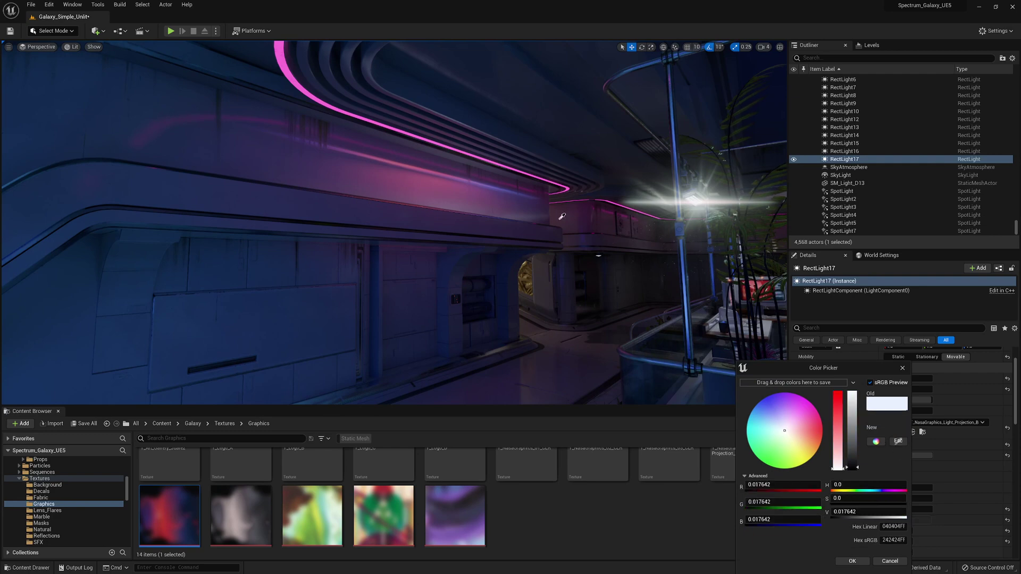
pyautogui.click(536, 174)
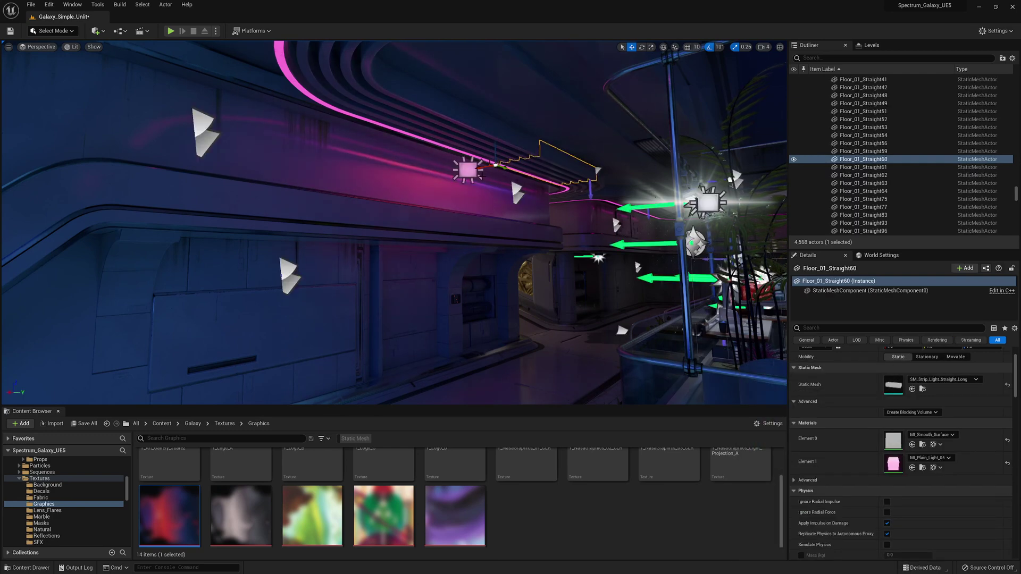
# Lower the saturation of the rect light's pink color to about 0.59.
pyautogui.click(900, 521)
pyautogui.moveTo(829, 413); pyautogui.dragTo(829, 434)
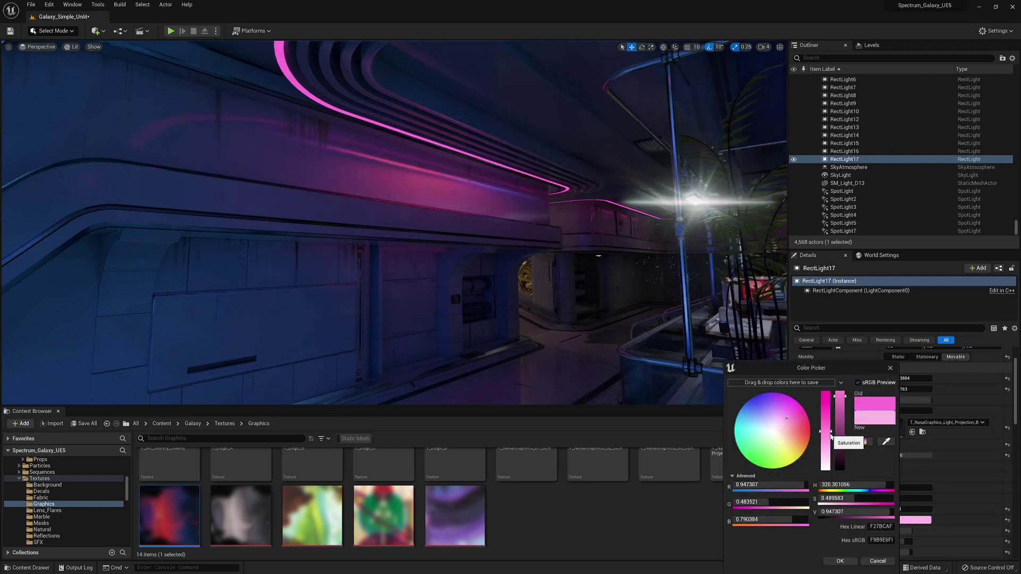
pyautogui.moveTo(638, 298); pyautogui.dragTo(584, 303, button='right')
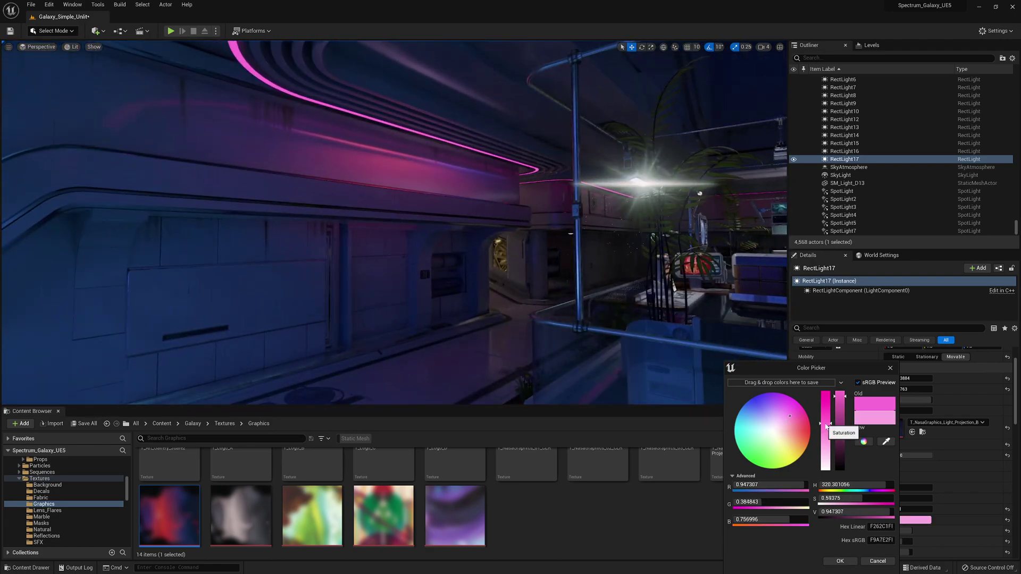
pyautogui.click(848, 564)
# Replace the rect light's source texture with the grey desaturated version of T_NasaGraphics_Light_Projection_B.
pyautogui.click(922, 432)
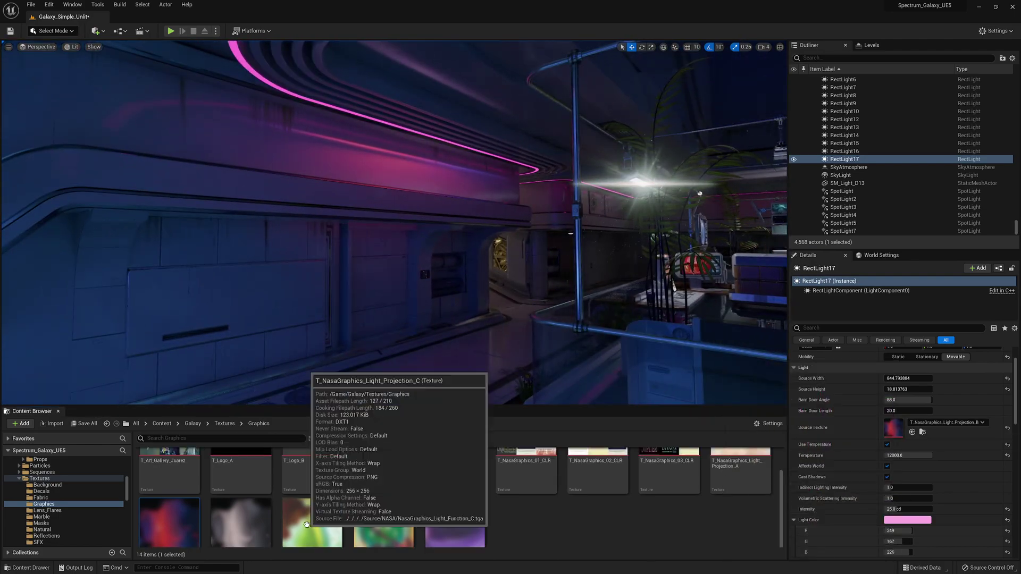
pyautogui.click(241, 523)
pyautogui.click(912, 432)
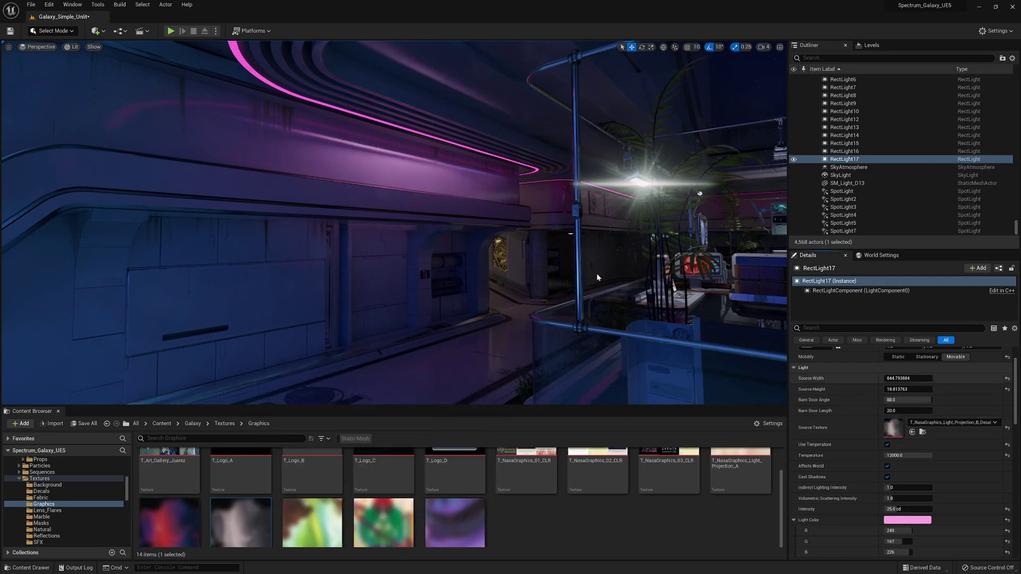
# Increase the saturation of the light color to a strong magenta pink and accept it.
pyautogui.moveTo(596, 274)
pyautogui.mouseDown(button='right')
pyautogui.moveTo(564, 273)
pyautogui.moveTo(576, 269)
pyautogui.mouseUp(button='right')
pyautogui.click(911, 523)
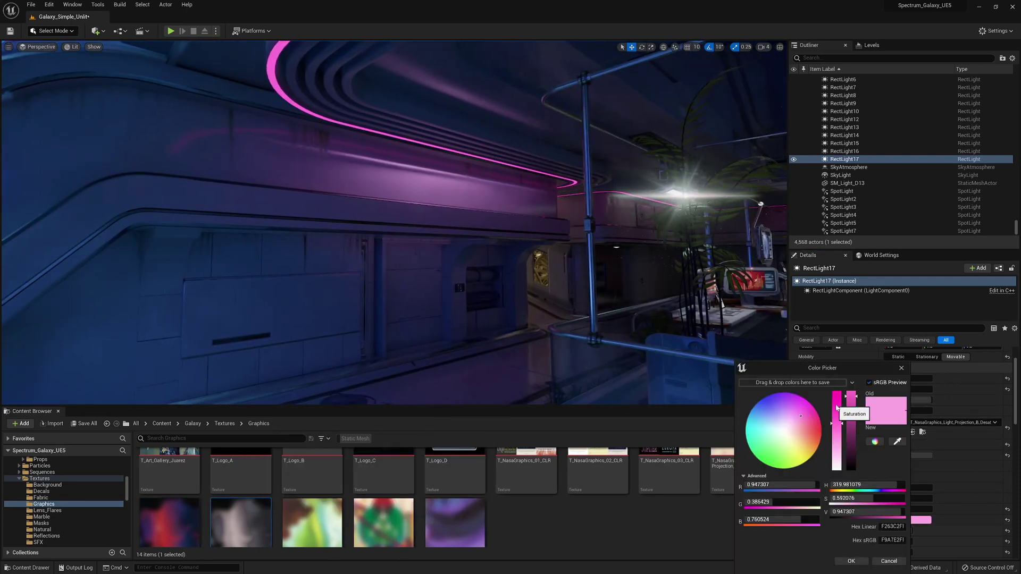
pyautogui.moveTo(838, 424); pyautogui.dragTo(837, 404)
pyautogui.click(851, 561)
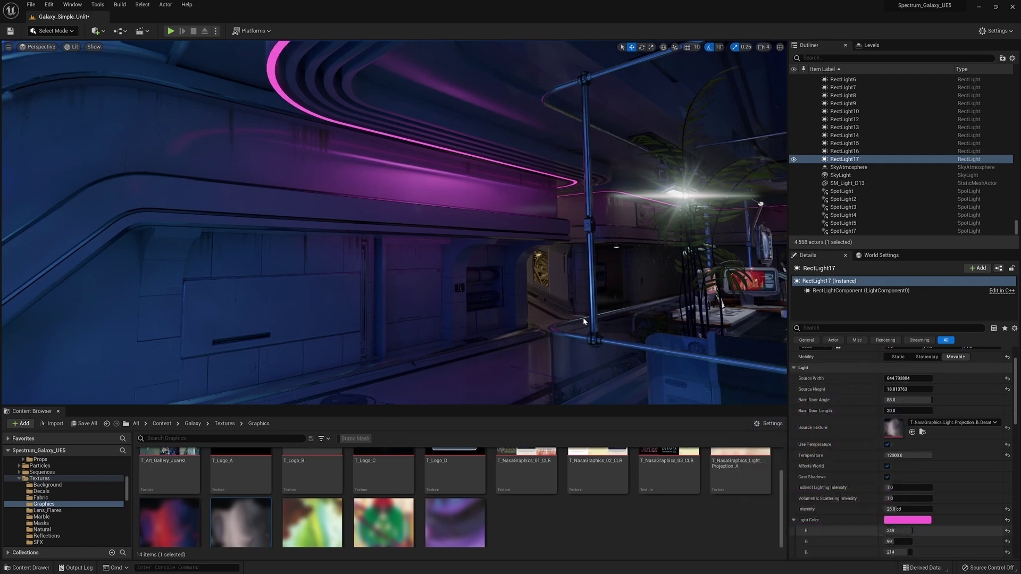
# Set the rect light's intensity to 10 cd.
pyautogui.moveTo(583, 321)
pyautogui.mouseDown(button='right')
pyautogui.moveTo(659, 319)
pyautogui.moveTo(572, 315)
pyautogui.mouseUp(button='right')
pyautogui.write('rad')
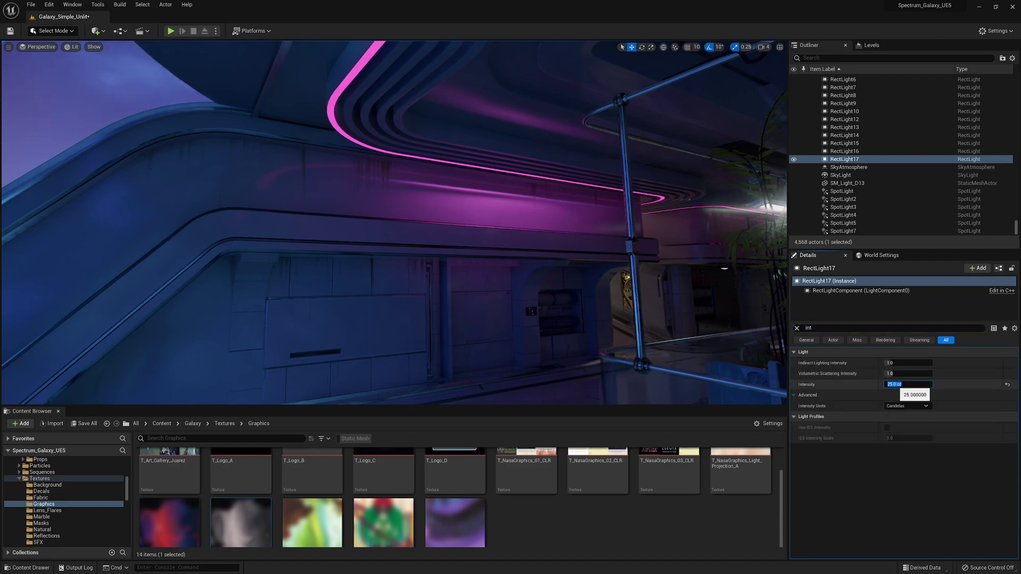
pyautogui.write('10')
pyautogui.press('Return')
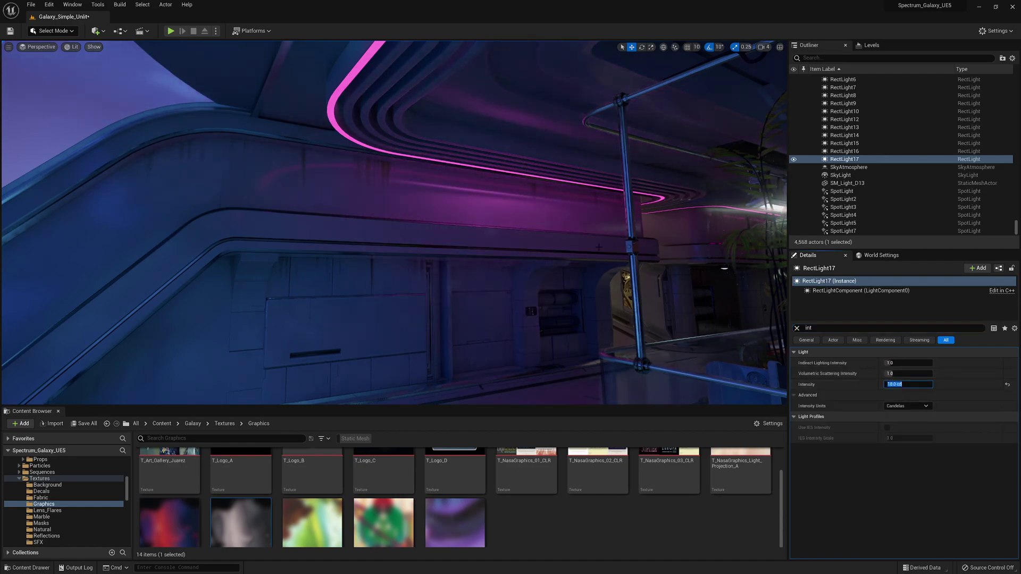
pyautogui.moveTo(525, 198)
pyautogui.mouseDown(button='right')
pyautogui.moveTo(638, 206)
pyautogui.moveTo(525, 197)
pyautogui.mouseUp(button='right')
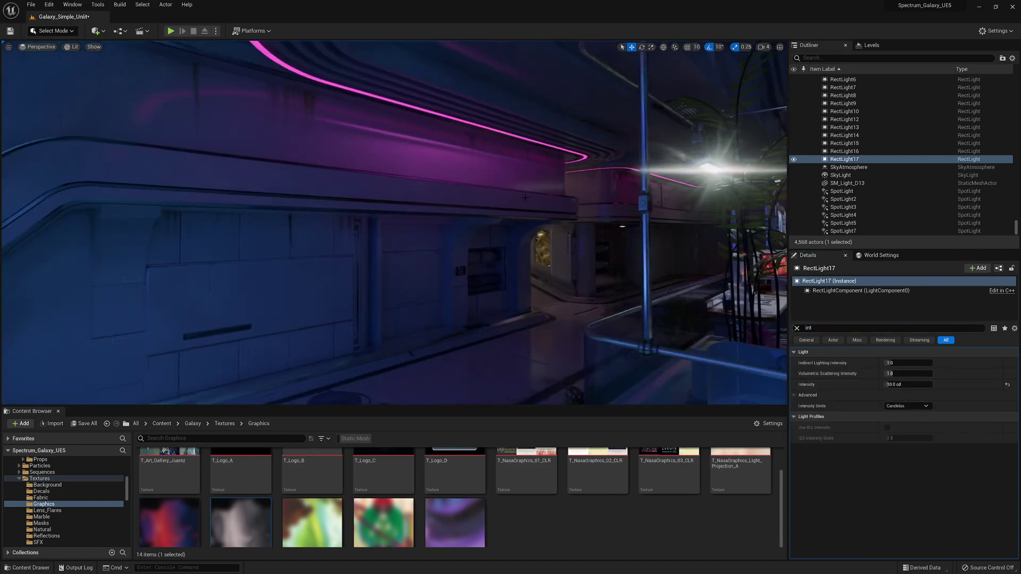
# Nudge the rect light slightly upward toward the neon strip and set its intensity to 12 cd.
pyautogui.press('g')
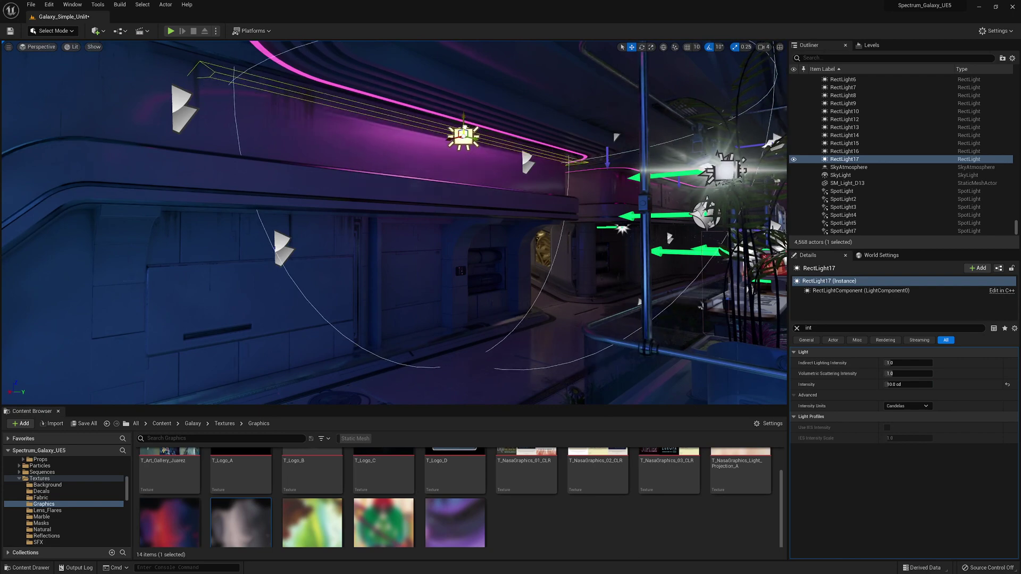
pyautogui.moveTo(464, 118); pyautogui.dragTo(463, 115)
pyautogui.click(903, 384)
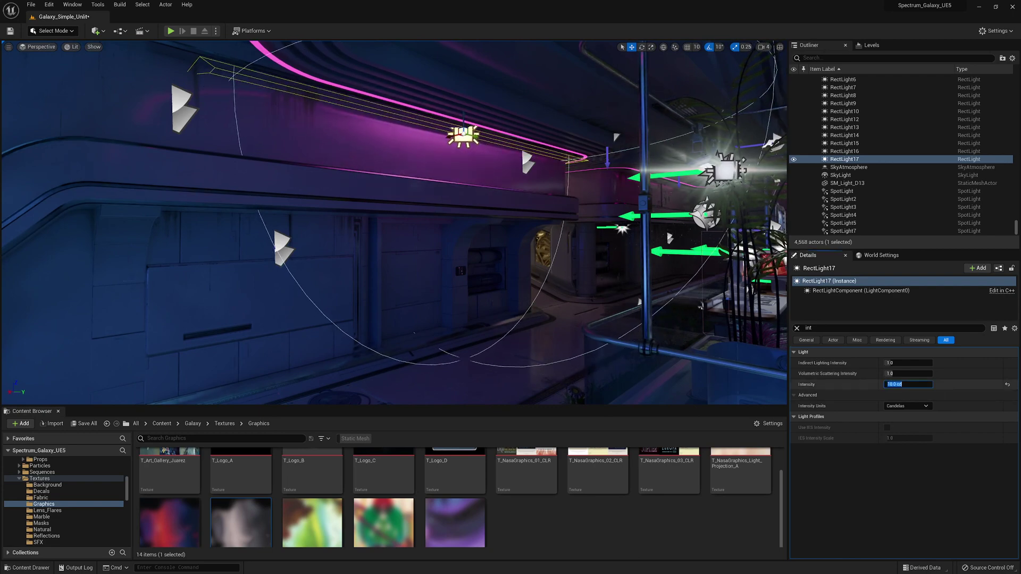
# Duplicate the pink rect light twice along the neon strip and position the second copy above the next wall section.
pyautogui.moveTo(464, 223); pyautogui.dragTo(665, 226, button='right')
pyautogui.keyDown('alt'); pyautogui.keyDown('shift'); pyautogui.moveTo(305, 127); pyautogui.dragTo(446, 128); pyautogui.keyUp('shift'); pyautogui.keyUp('alt')
pyautogui.moveTo(393, 224); pyautogui.dragTo(452, 223, button='right')
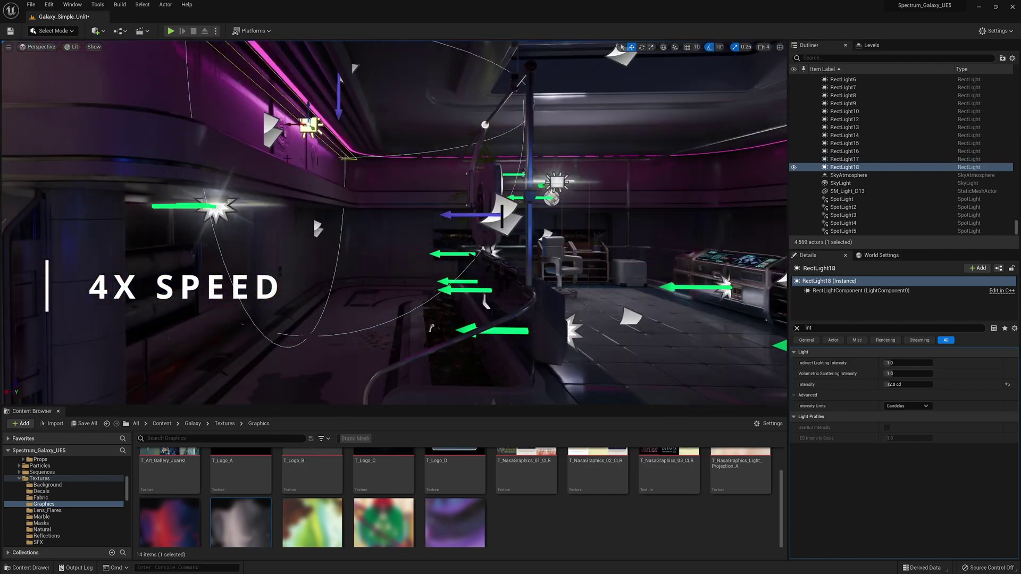
pyautogui.keyDown('alt'); pyautogui.moveTo(317, 127); pyautogui.dragTo(479, 144); pyautogui.keyUp('alt')
pyautogui.moveTo(478, 223); pyautogui.dragTo(755, 208, button='right')
pyautogui.moveTo(397, 170); pyautogui.dragTo(430, 173)
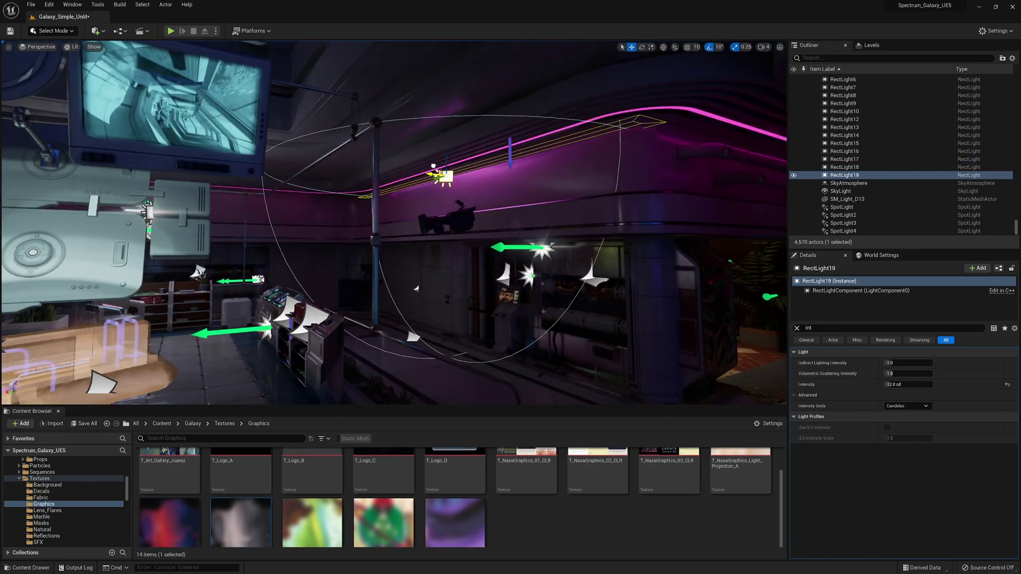
pyautogui.moveTo(430, 213); pyautogui.dragTo(563, 191, button='right')
pyautogui.keyDown('alt'); pyautogui.keyDown('shift'); pyautogui.moveTo(275, 203); pyautogui.dragTo(340, 194); pyautogui.keyUp('shift'); pyautogui.keyUp('alt')
pyautogui.moveTo(393, 224); pyautogui.dragTo(414, 223, button='right')
pyautogui.hotkey('ctrl', 'z')
# Duplicate the pink rect light to the next stretch of neon strip and align the copy with it.
pyautogui.moveTo(478, 224); pyautogui.dragTo(340, 223, button='right')
pyautogui.keyDown('alt'); pyautogui.moveTo(476, 169); pyautogui.dragTo(444, 162); pyautogui.keyUp('alt')
pyautogui.press('e')
pyautogui.keyDown('alt'); pyautogui.moveTo(564, 223); pyautogui.dragTo(213, 223); pyautogui.keyUp('alt')
pyautogui.press('g')
# Select two pink rect lights together and duplicate both, placing one copy on the back wall above the balloon artwork.
pyautogui.moveTo(413, 129); pyautogui.dragTo(319, 128, button='right')
pyautogui.press('g')
pyautogui.keyDown('ctrl'); pyautogui.click(137, 127); pyautogui.keyUp('ctrl')
pyautogui.keyDown('alt'); pyautogui.moveTo(495, 155); pyautogui.dragTo(668, 155); pyautogui.keyUp('alt')
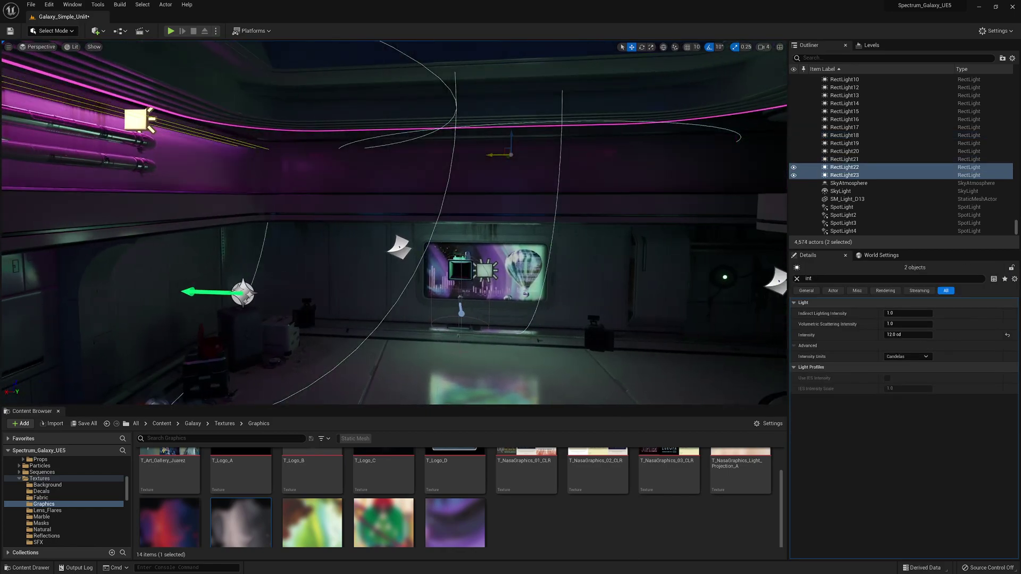
pyautogui.click(509, 155)
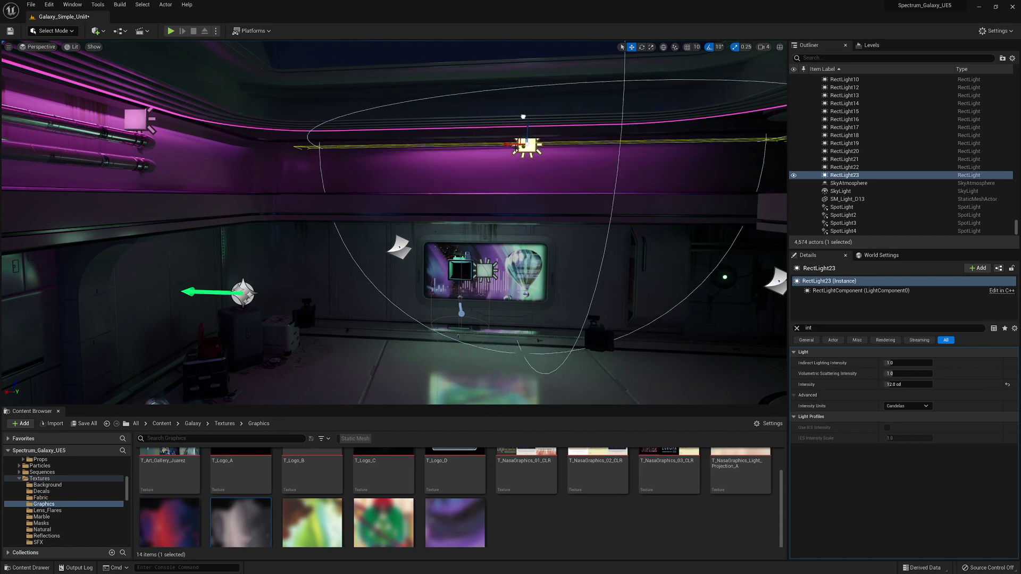
# Duplicate the side-wall pink rect light onto the pillar beside the round doorway.
pyautogui.moveTo(468, 146); pyautogui.dragTo(404, 147, button='right')
pyautogui.press('g')
pyautogui.click(306, 158)
pyautogui.moveTo(306, 159); pyautogui.dragTo(341, 159, button='right')
pyautogui.keyDown('alt'); pyautogui.keyDown('shift'); pyautogui.moveTo(273, 156); pyautogui.dragTo(330, 156); pyautogui.keyUp('shift'); pyautogui.keyUp('alt')
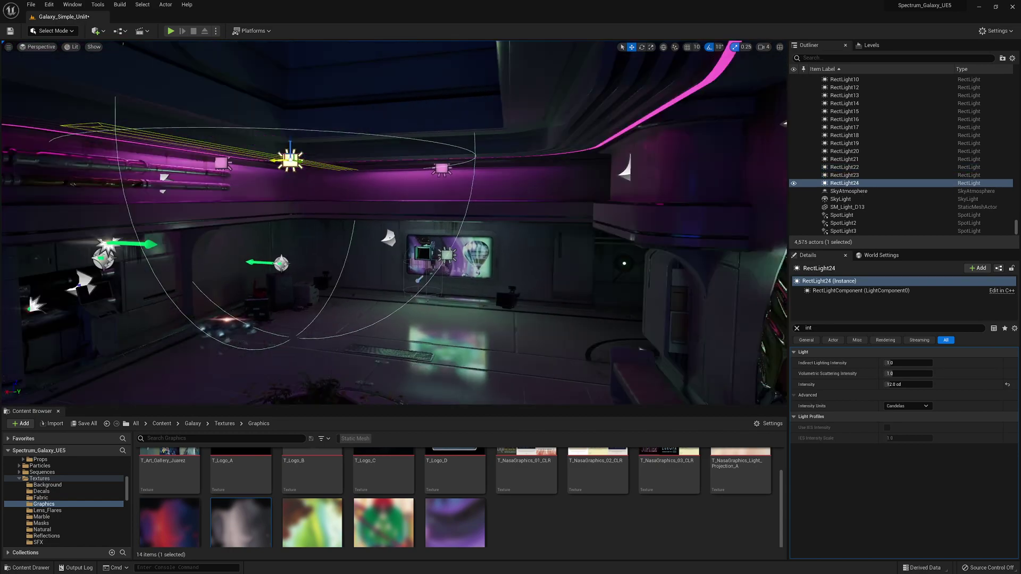
pyautogui.moveTo(330, 157); pyautogui.dragTo(362, 154, button='right')
pyautogui.press('f')
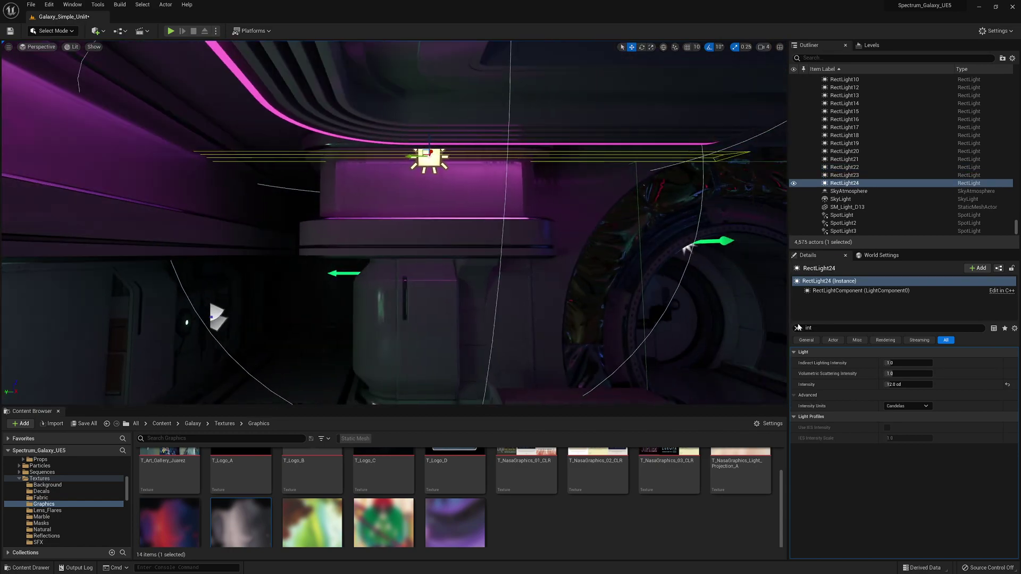
# Duplicate the pink rect light to the wall near the tree and set its source width to about 584.
pyautogui.click(796, 328)
pyautogui.keyDown('alt'); pyautogui.keyDown('shift'); pyautogui.moveTo(411, 157); pyautogui.dragTo(457, 156); pyautogui.keyUp('shift'); pyautogui.keyUp('alt')
pyautogui.moveTo(380, 161); pyautogui.dragTo(414, 161, button='right')
pyautogui.moveTo(902, 417); pyautogui.dragTo(936, 417)
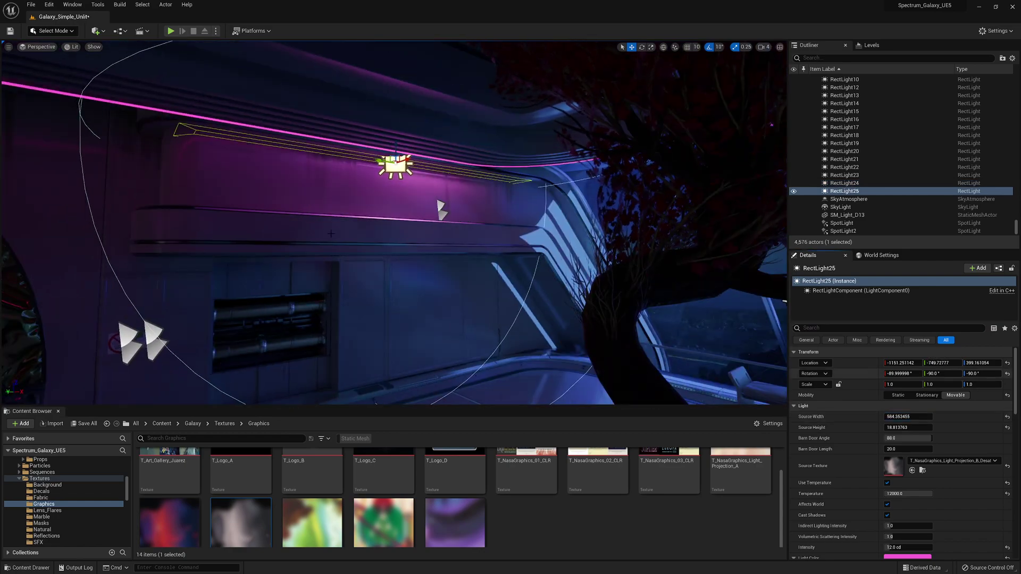
# Duplicate the pink rect light further along the wall behind the bench and widen its source to about 967.
pyautogui.moveTo(394, 223); pyautogui.dragTo(457, 223, button='right')
pyautogui.keyDown('alt'); pyautogui.keyDown('shift'); pyautogui.moveTo(260, 167); pyautogui.dragTo(340, 165); pyautogui.keyUp('shift'); pyautogui.keyUp('alt')
pyautogui.moveTo(341, 165); pyautogui.dragTo(417, 160, button='right')
pyautogui.moveTo(417, 161); pyautogui.dragTo(440, 162)
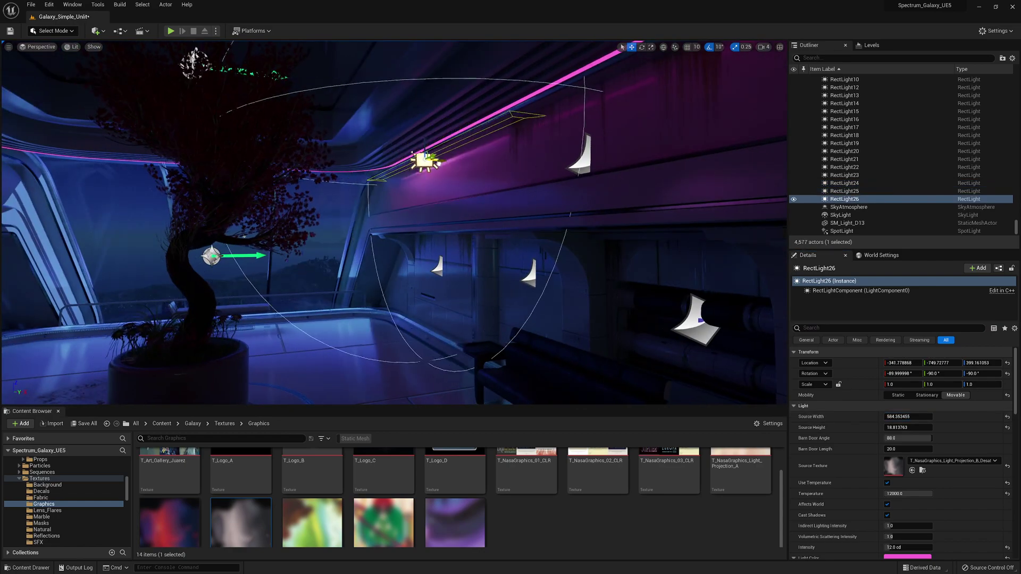
pyautogui.press('f')
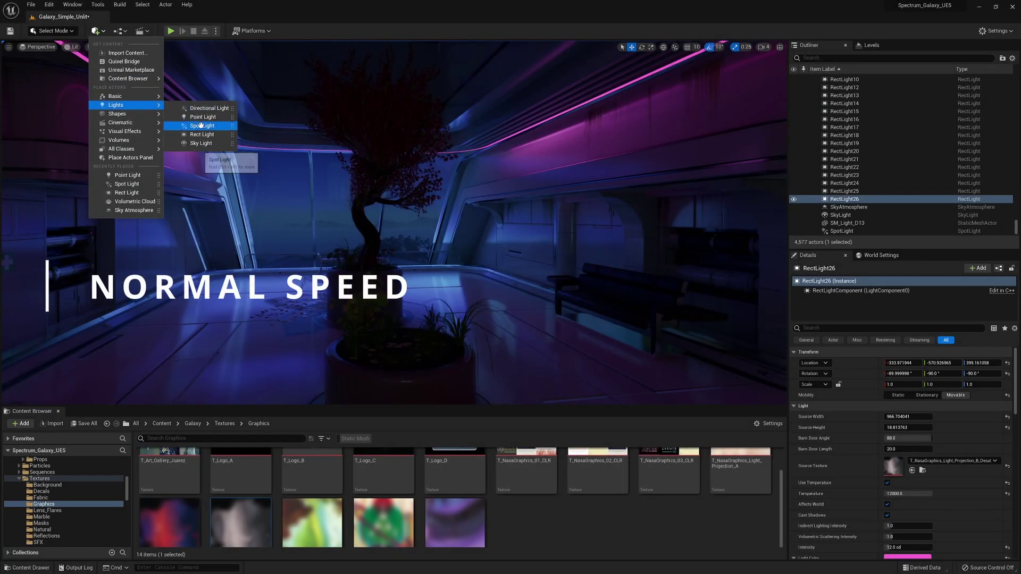
# Add a spot light at the base of the potted tree and rotate it to point straight up.
pyautogui.moveTo(305, 190); pyautogui.dragTo(441, 270)
pyautogui.press('e')
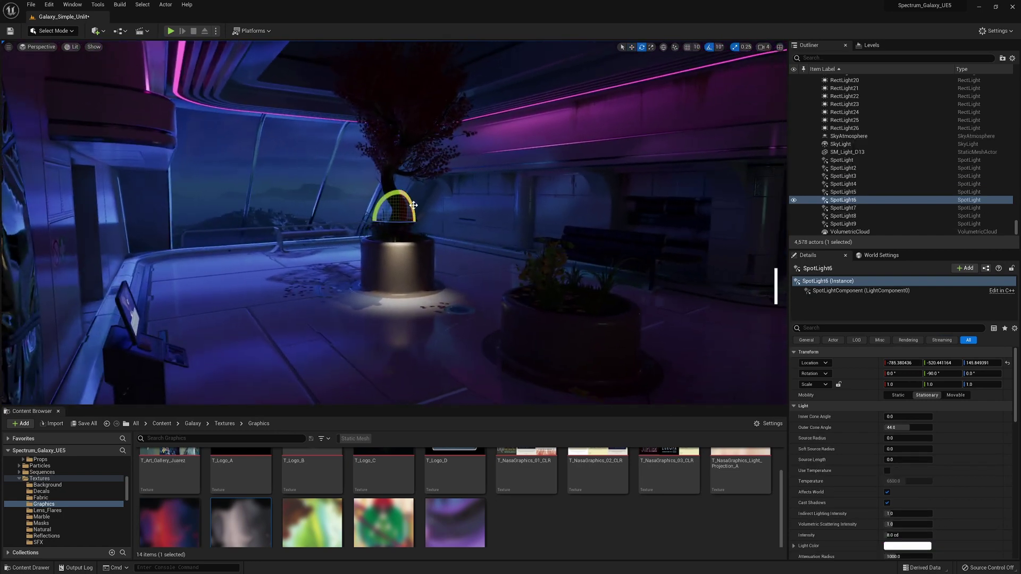
pyautogui.moveTo(414, 202); pyautogui.dragTo(402, 257)
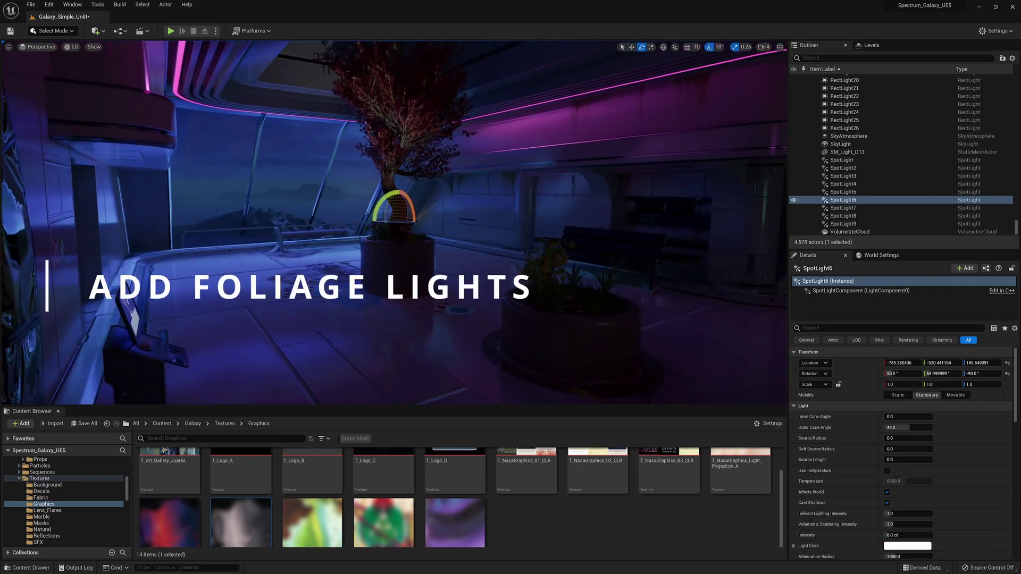
# Tilt the spot light toward the tree's trunk and foliage.
pyautogui.keyDown('alt'); pyautogui.moveTo(394, 198); pyautogui.dragTo(545, 183); pyautogui.keyUp('alt')
pyautogui.press('g')
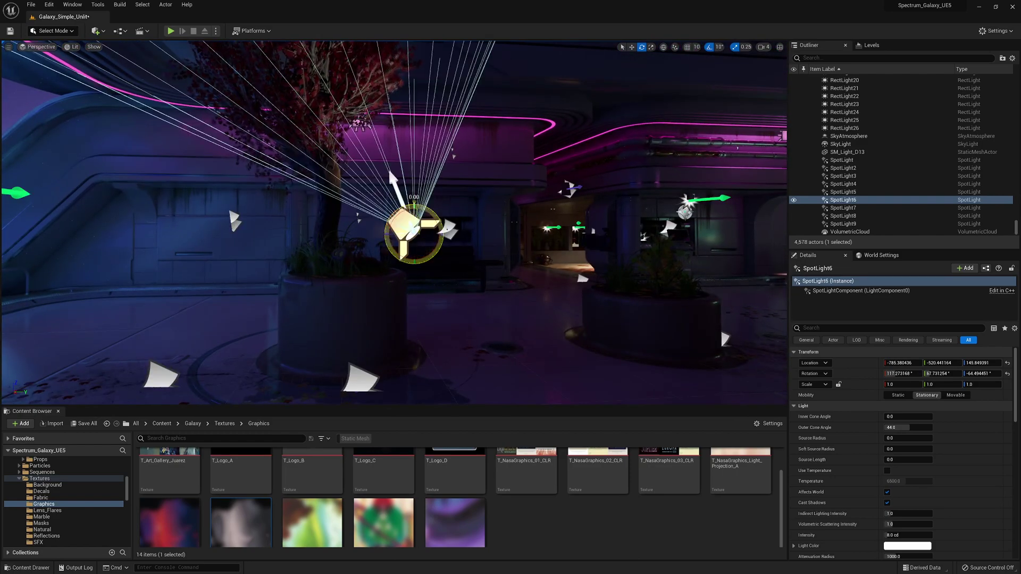
pyautogui.moveTo(414, 202); pyautogui.dragTo(402, 204)
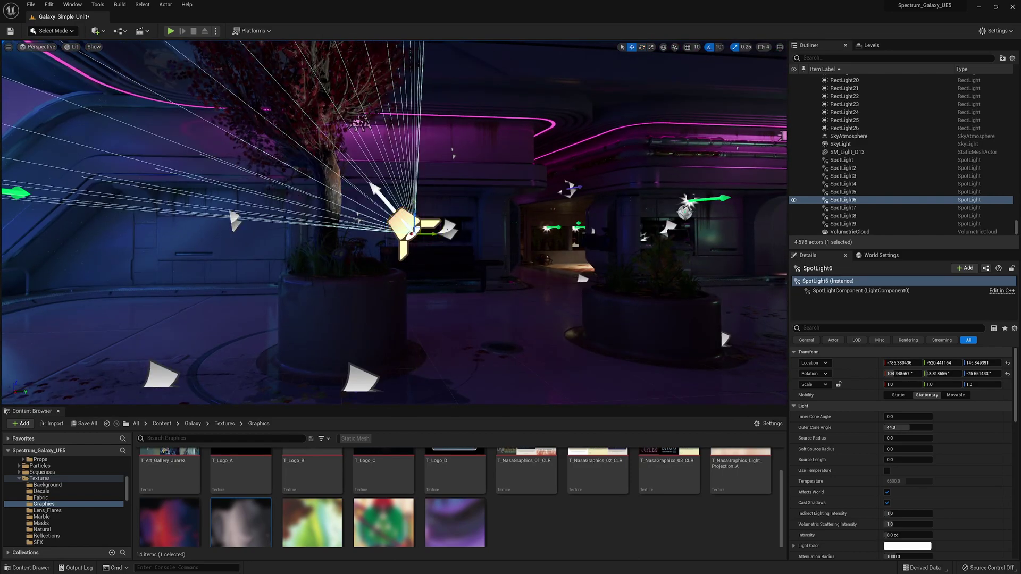
# Lower the spot light to the planter's rim beside the tree and check its lighting without the editor icons.
pyautogui.moveTo(408, 224); pyautogui.dragTo(415, 225, button='right')
pyautogui.moveTo(400, 226); pyautogui.dragTo(459, 271)
pyautogui.moveTo(458, 270); pyautogui.dragTo(561, 262, button='right')
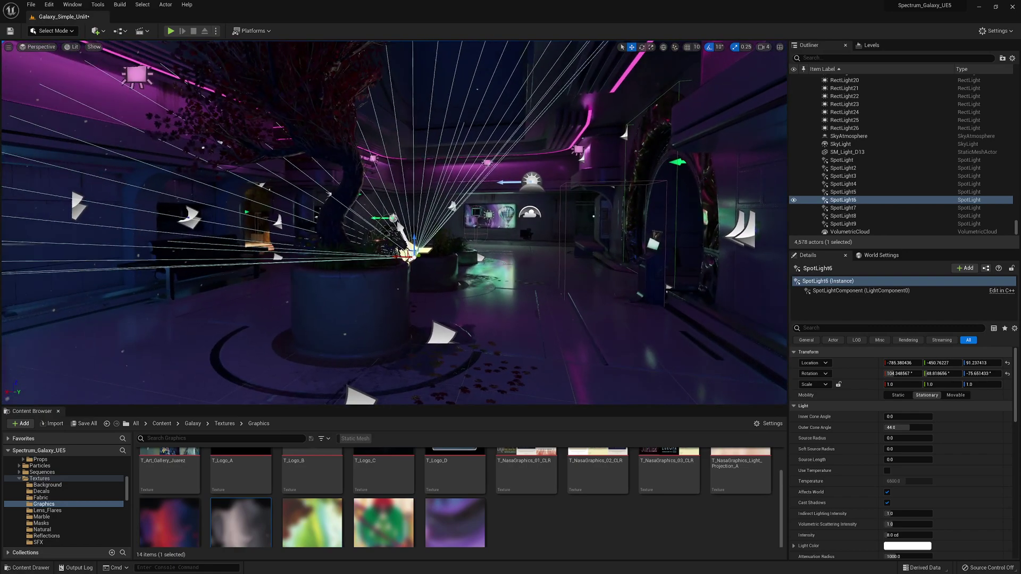
pyautogui.press('g')
pyautogui.moveTo(458, 270); pyautogui.dragTo(425, 260, button='right')
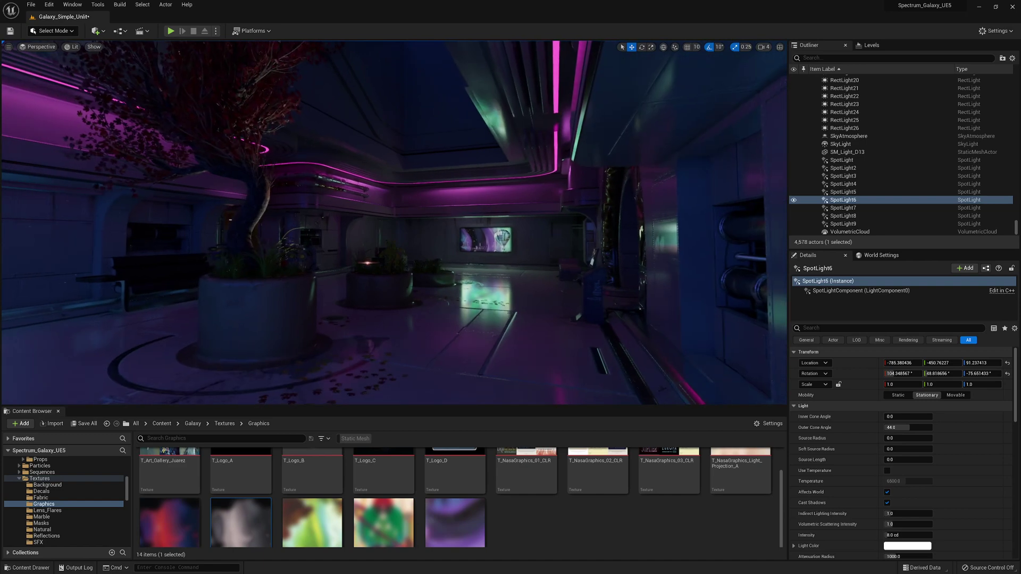
pyautogui.press('g')
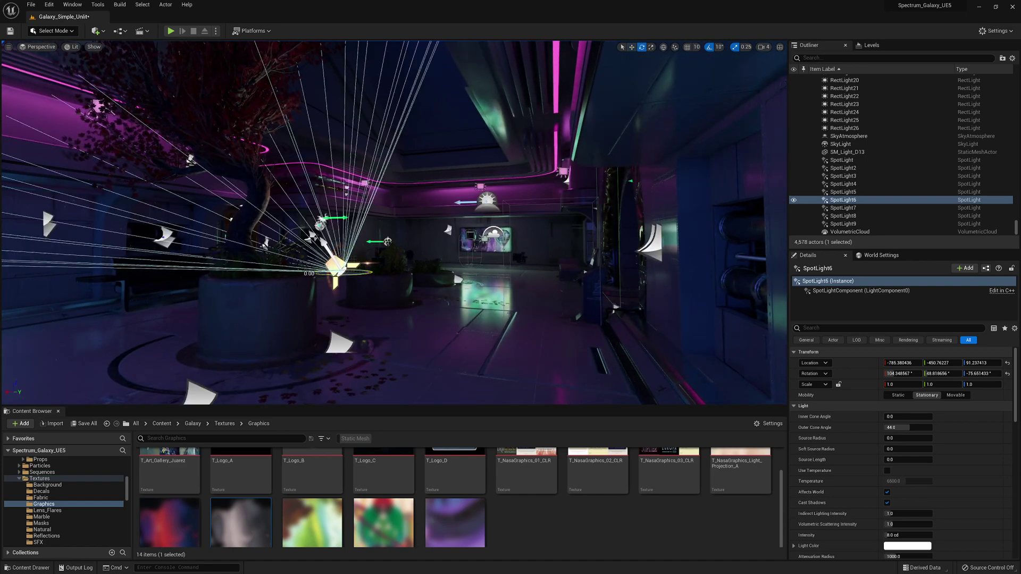
# Rotate the spot light beside the tree another 10 degrees and check its lighting without the editor icons.
pyautogui.moveTo(346, 275); pyautogui.dragTo(360, 275)
pyautogui.press('g')
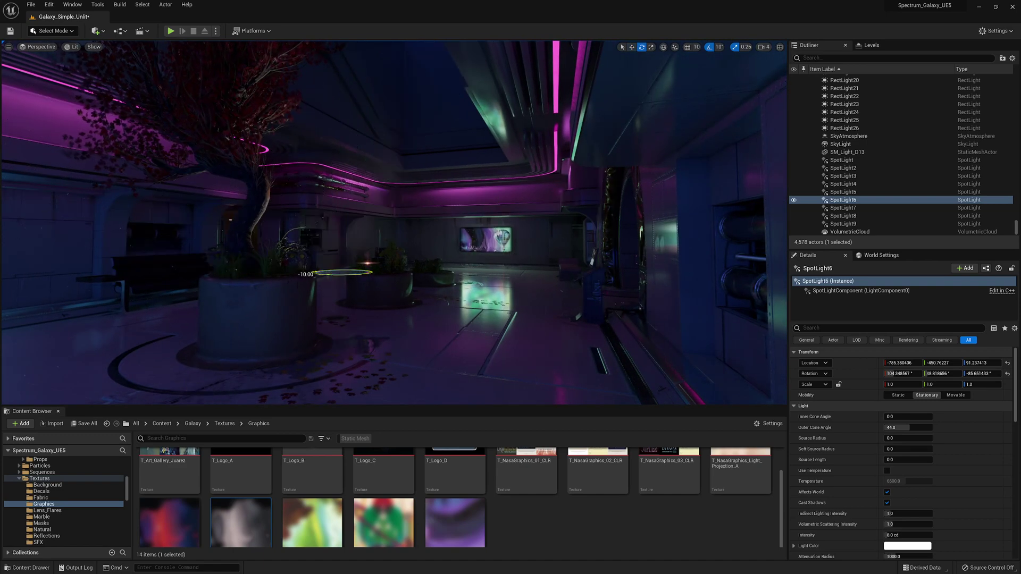
pyautogui.moveTo(360, 275); pyautogui.dragTo(349, 274, button='right')
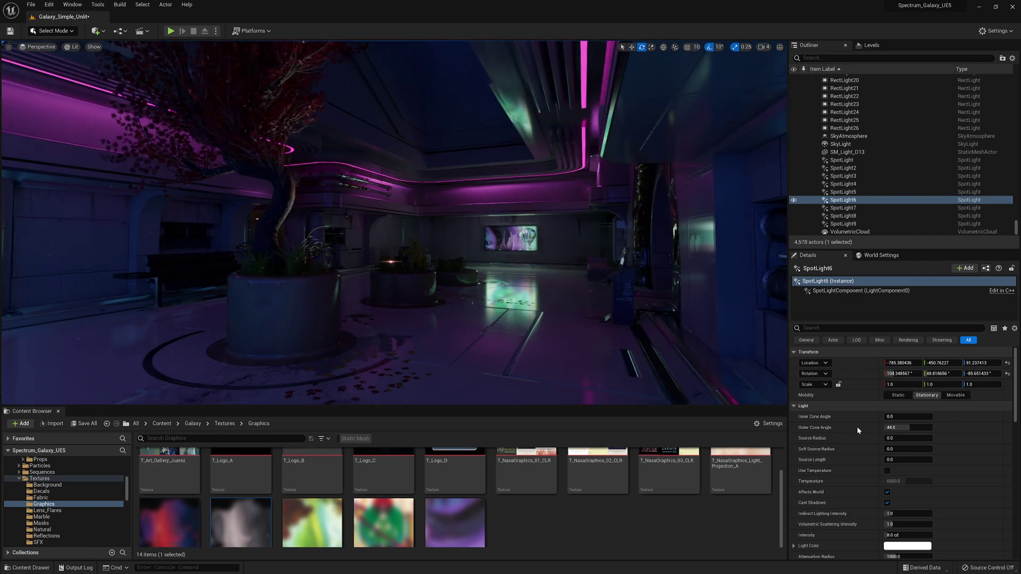
# Raise the tree spot light's intensity and sample its light color from the pale green area of the wall screen.
pyautogui.scroll(-2, 905, 492)
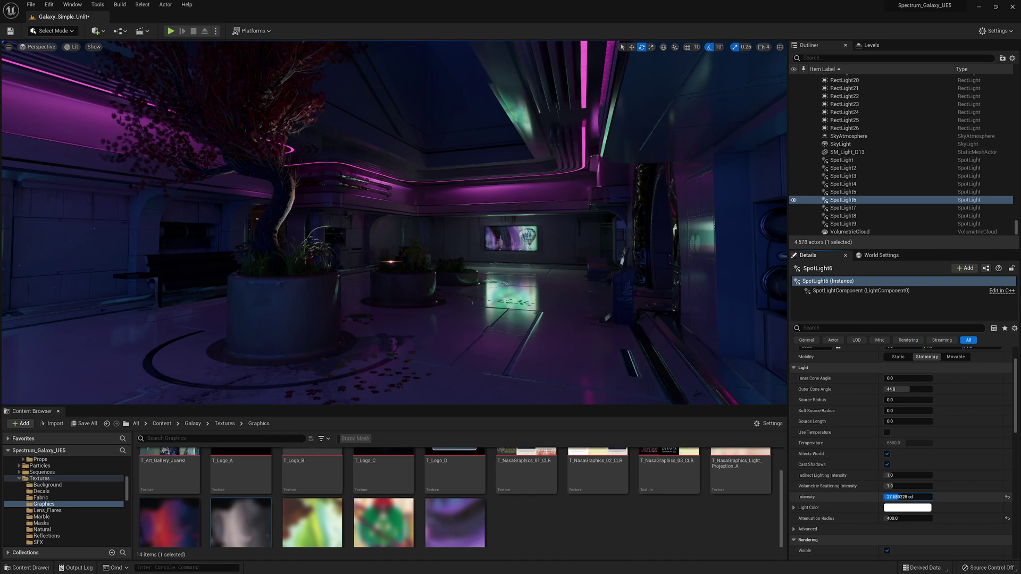
pyautogui.click(906, 507)
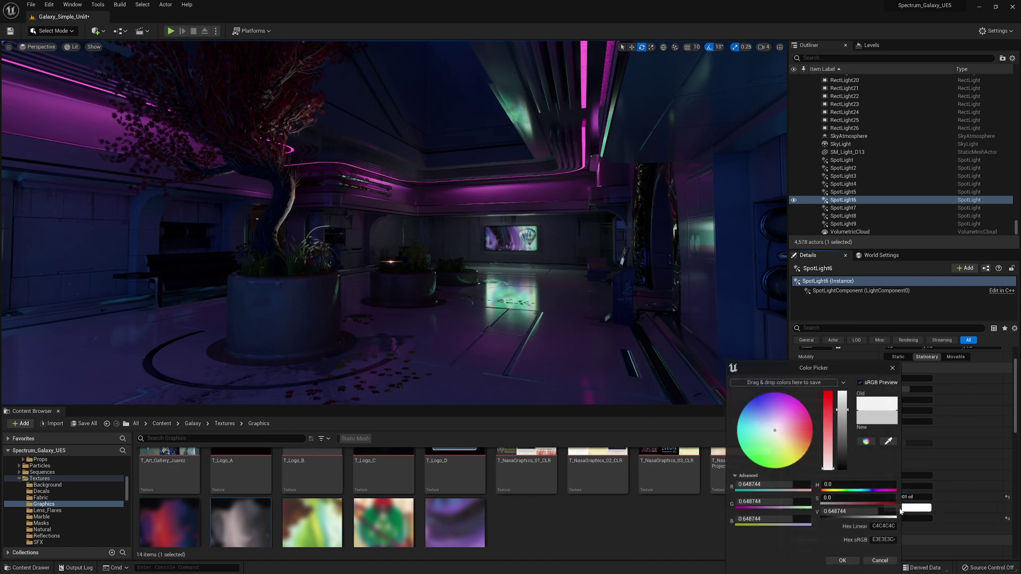
pyautogui.click(888, 442)
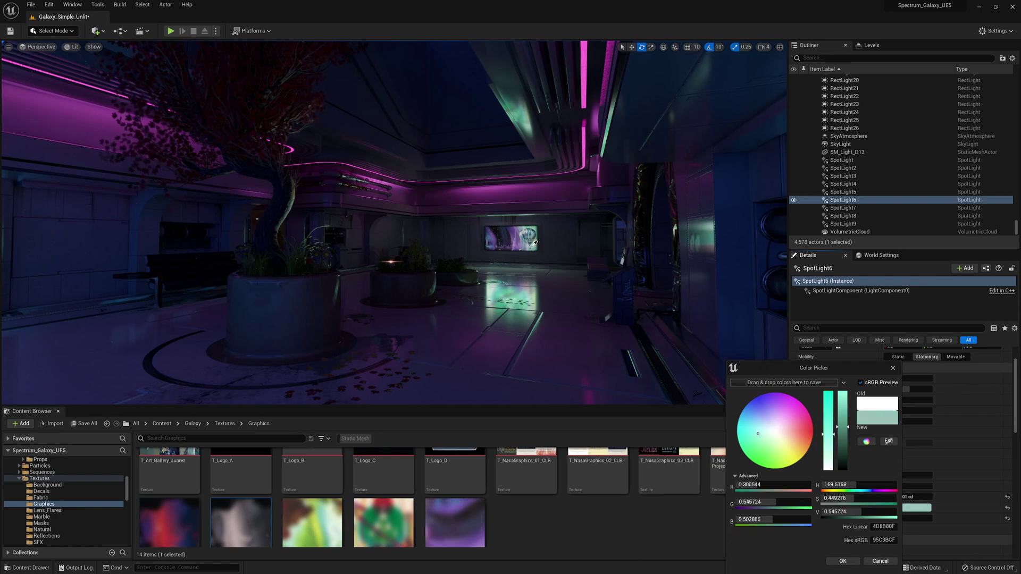
pyautogui.click(531, 235)
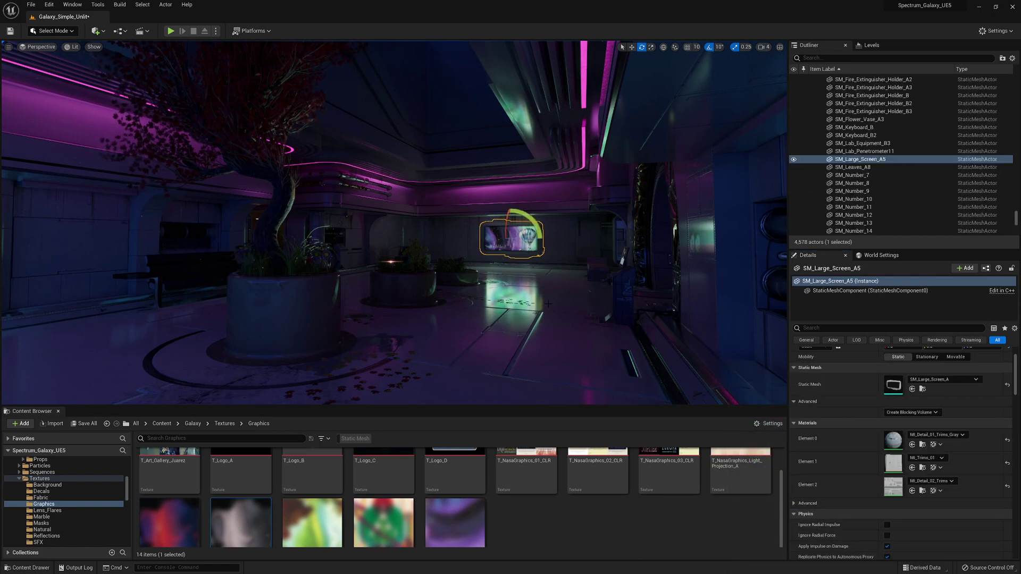
# Reselect the green spot light beside the tree and set its intensity to about 41 cd.
pyautogui.moveTo(532, 235); pyautogui.dragTo(518, 229, button='right')
pyautogui.press('g')
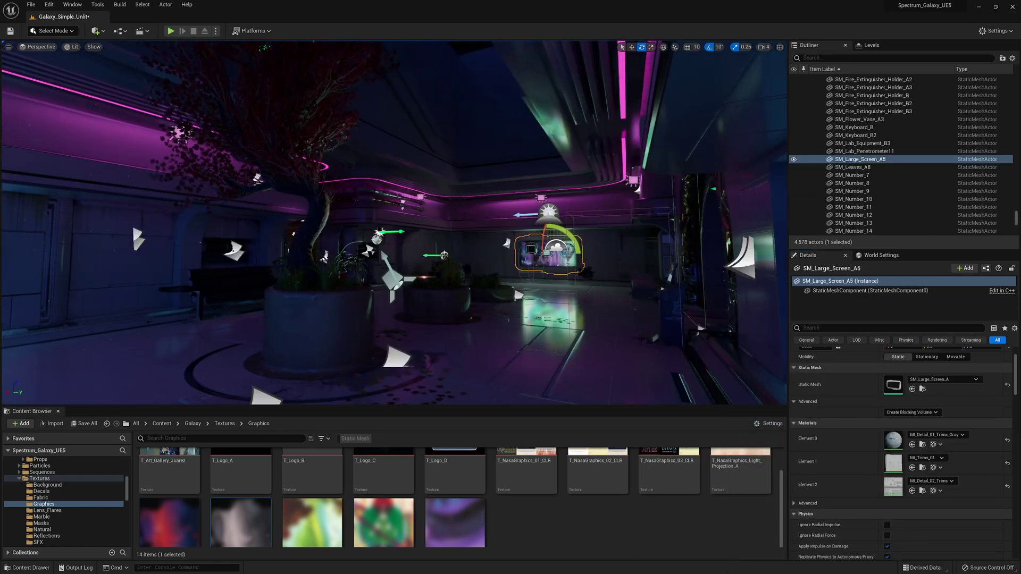
pyautogui.click(392, 278)
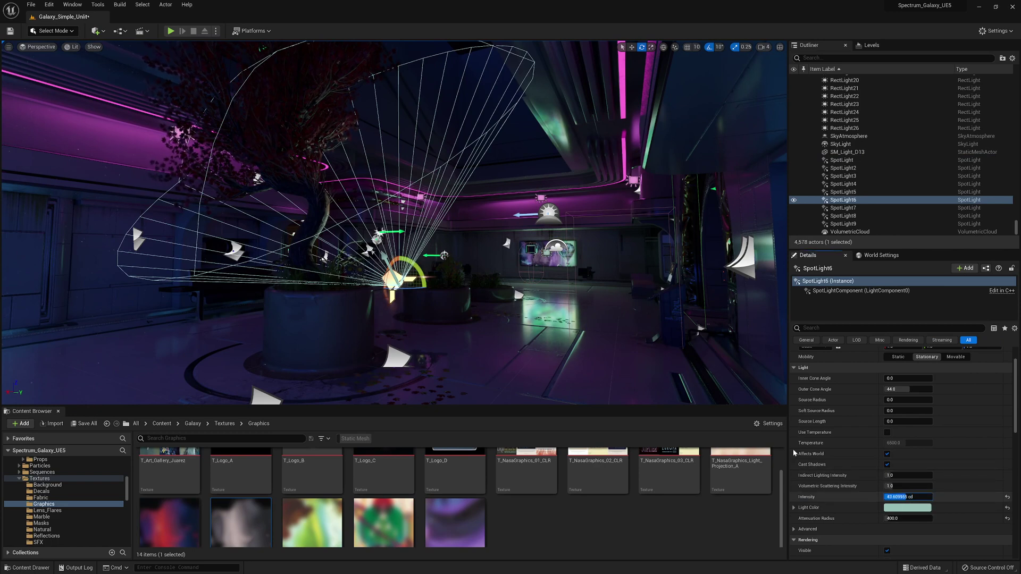
pyautogui.moveTo(906, 497); pyautogui.dragTo(904, 497)
pyautogui.moveTo(633, 367); pyautogui.dragTo(513, 384, button='right')
pyautogui.press('g')
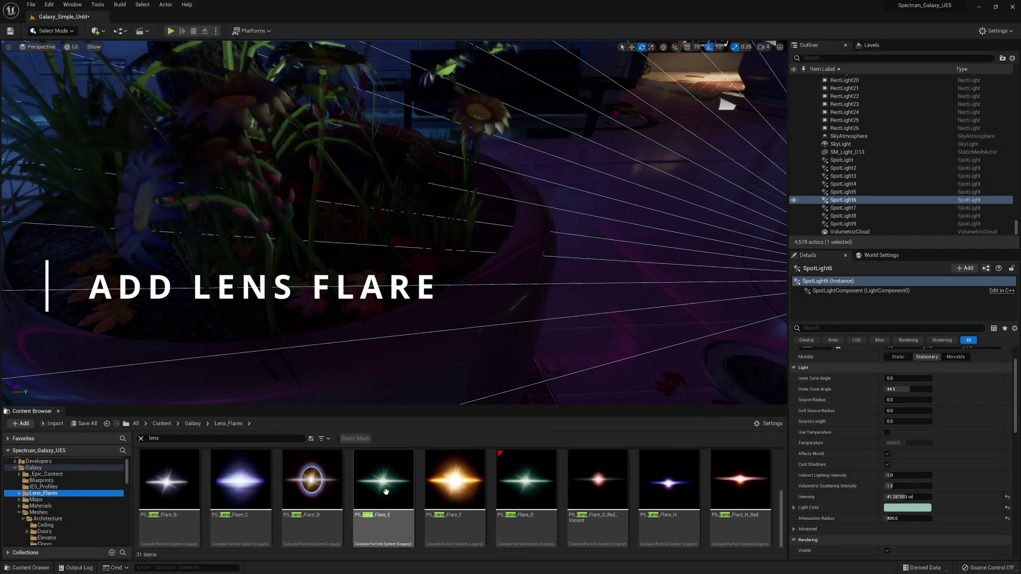
# Place the PS_Lens_Flare_E emitter on the tree planter and set its X scale to 0.5.
pyautogui.moveTo(385, 491); pyautogui.dragTo(428, 271)
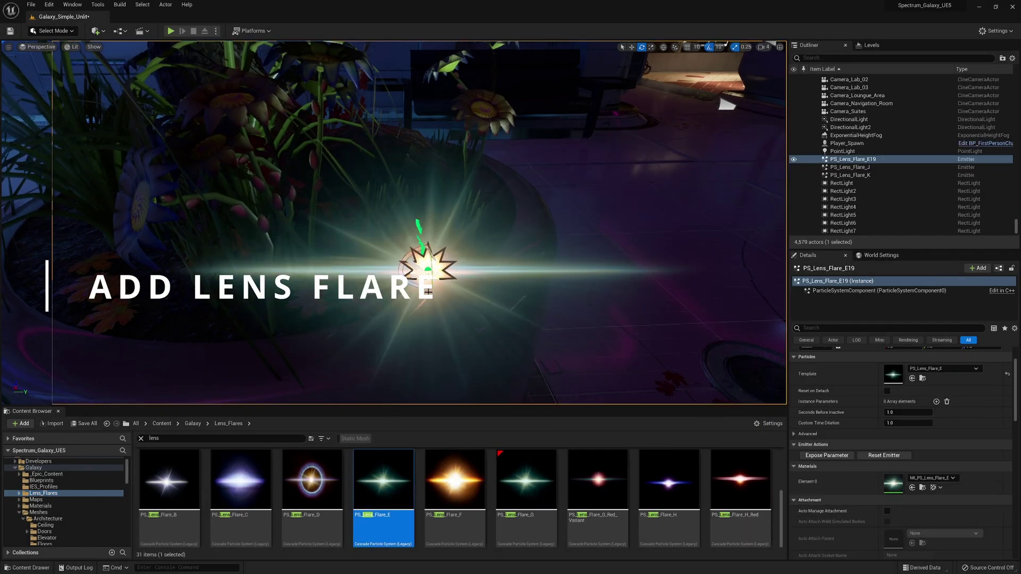
pyautogui.press('f')
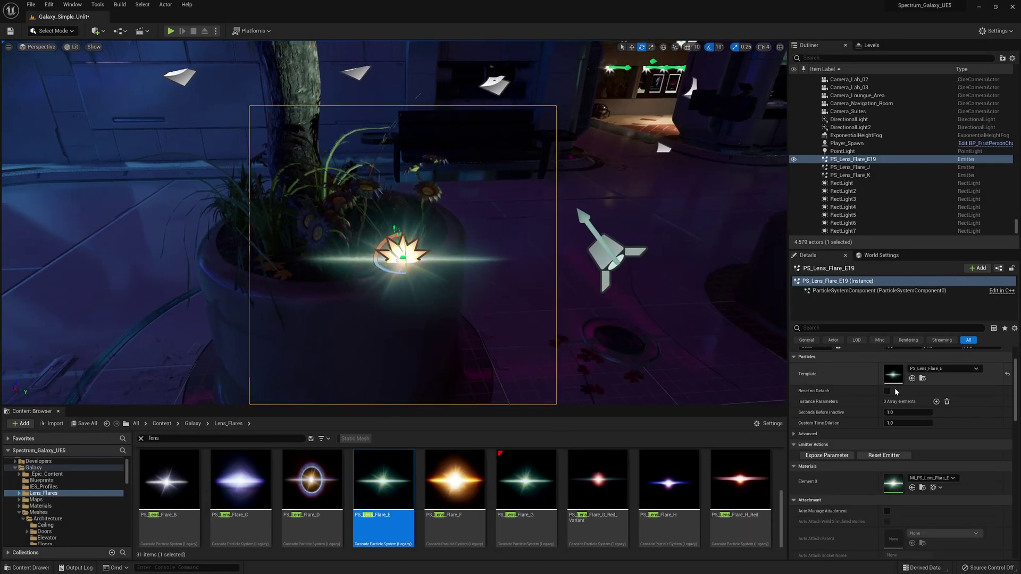
pyautogui.scroll(2, 898, 379)
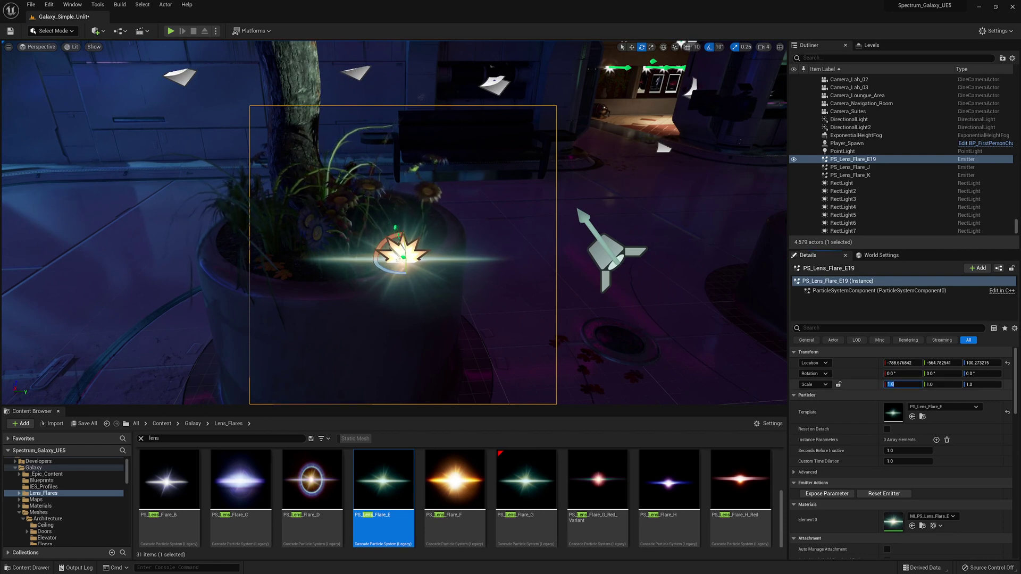
pyautogui.write('0.5')
pyautogui.press('Return')
# Nudge the lens flare into place on the tree planter's rim and check it without the editor icons.
pyautogui.moveTo(479, 291); pyautogui.dragTo(479, 290, button='right')
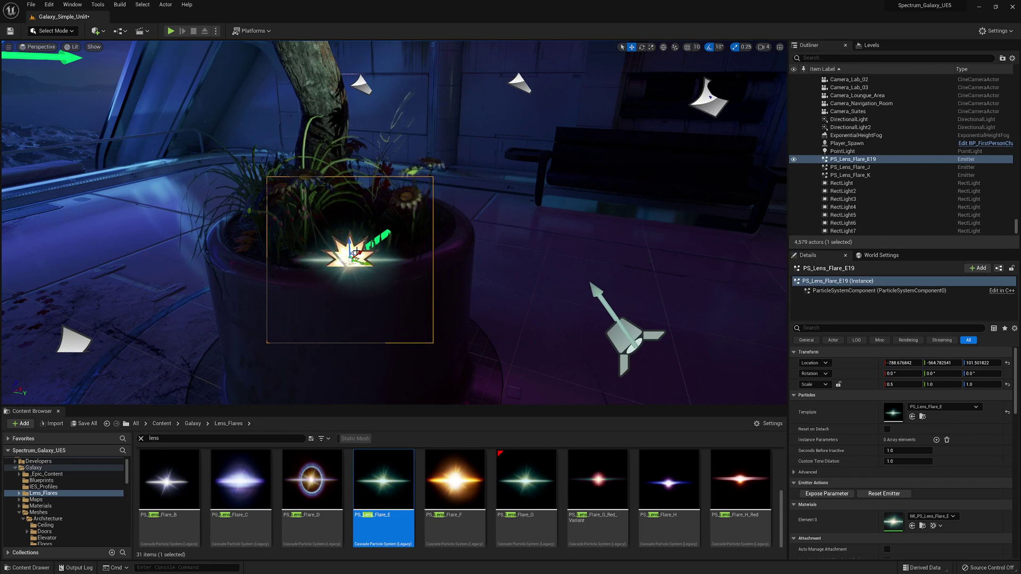
pyautogui.moveTo(356, 256); pyautogui.dragTo(357, 258)
pyautogui.press('g')
pyautogui.moveTo(357, 257); pyautogui.dragTo(357, 258, button='right')
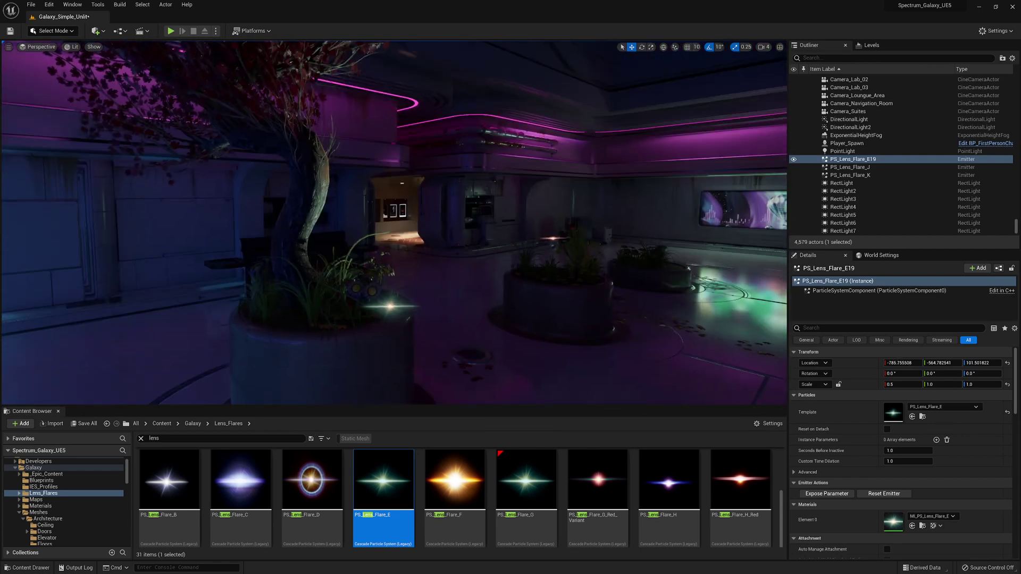
# Duplicate the tree's spot light to the next planter and set the copy's outer cone angle to 20 degrees.
pyautogui.moveTo(423, 290); pyautogui.dragTo(453, 279, button='right')
pyautogui.press('g')
pyautogui.click(287, 258)
pyautogui.keyDown('alt'); pyautogui.keyDown('shift'); pyautogui.moveTo(249, 258); pyautogui.dragTo(250, 258); pyautogui.keyUp('shift'); pyautogui.keyUp('alt')
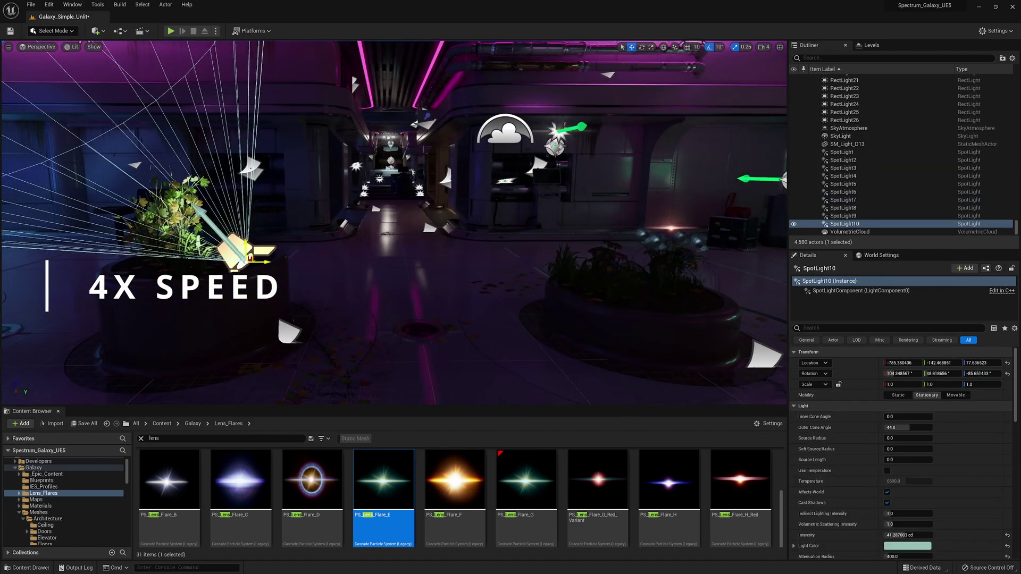
pyautogui.click(907, 427)
pyautogui.write('20')
pyautogui.press('Return')
# Move the duplicated spot light to the second planter's rim and angle it toward the plants.
pyautogui.moveTo(453, 279); pyautogui.dragTo(452, 279, button='right')
pyautogui.moveTo(317, 249); pyautogui.dragTo(371, 245)
pyautogui.press('e')
pyautogui.press('g')
pyautogui.moveTo(453, 279); pyautogui.dragTo(453, 279, button='right')
pyautogui.press('g')
pyautogui.press('w')
pyautogui.moveTo(394, 225); pyautogui.dragTo(396, 231)
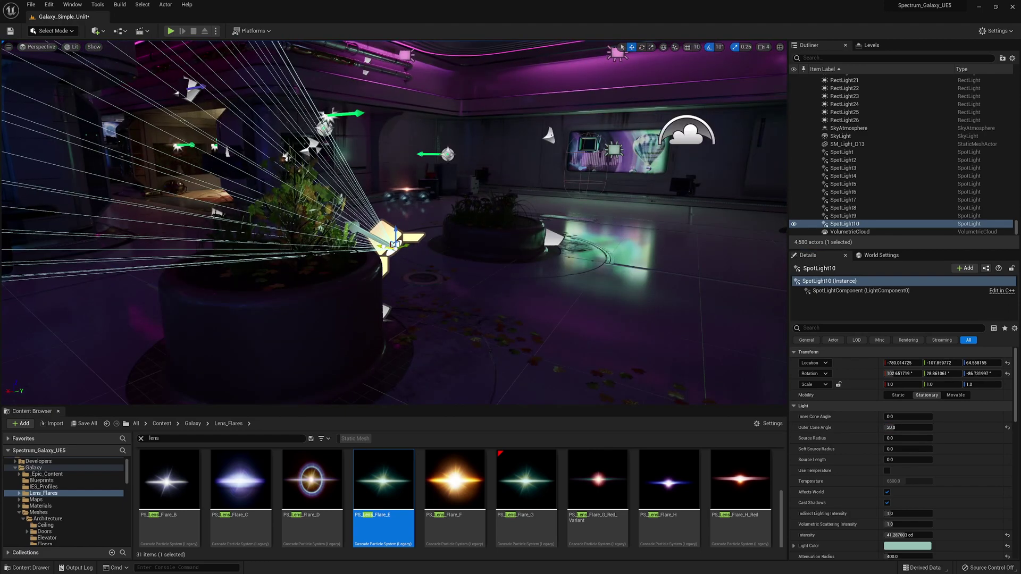
# Set the second planter's spot light to an attenuation radius of 150 and an intensity of 10 cd.
pyautogui.click(893, 328)
pyautogui.write('rad')
pyautogui.click(898, 385)
pyautogui.write('200')
pyautogui.press('Return')
pyautogui.moveTo(531, 266); pyautogui.dragTo(452, 266, button='right')
pyautogui.click(877, 328)
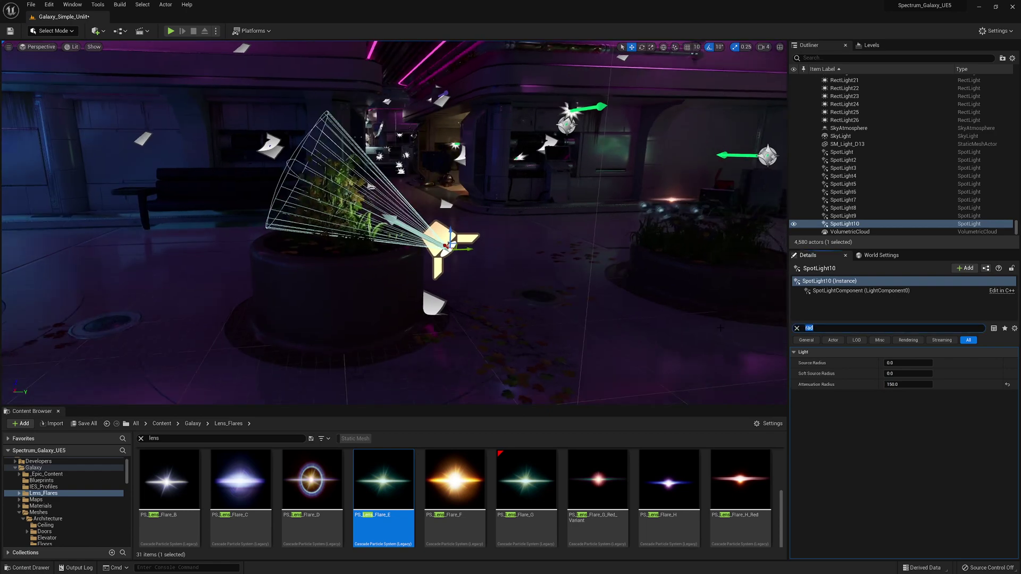
pyautogui.write('int')
# Duplicate the spot light on the second planter's rim, then copy a pair of spot lights to the low planter.
pyautogui.keyDown('alt'); pyautogui.moveTo(454, 243); pyautogui.dragTo(456, 255); pyautogui.keyUp('alt')
pyautogui.moveTo(453, 279); pyautogui.dragTo(453, 280, button='right')
pyautogui.keyDown('ctrl'); pyautogui.click(12, 221); pyautogui.keyUp('ctrl')
pyautogui.hotkey('ctrl', 'z')
pyautogui.keyDown('alt'); pyautogui.moveTo(225, 276); pyautogui.dragTo(715, 276); pyautogui.keyUp('alt')
pyautogui.moveTo(715, 276); pyautogui.dragTo(715, 276, button='right')
pyautogui.moveTo(551, 255); pyautogui.dragTo(503, 261)
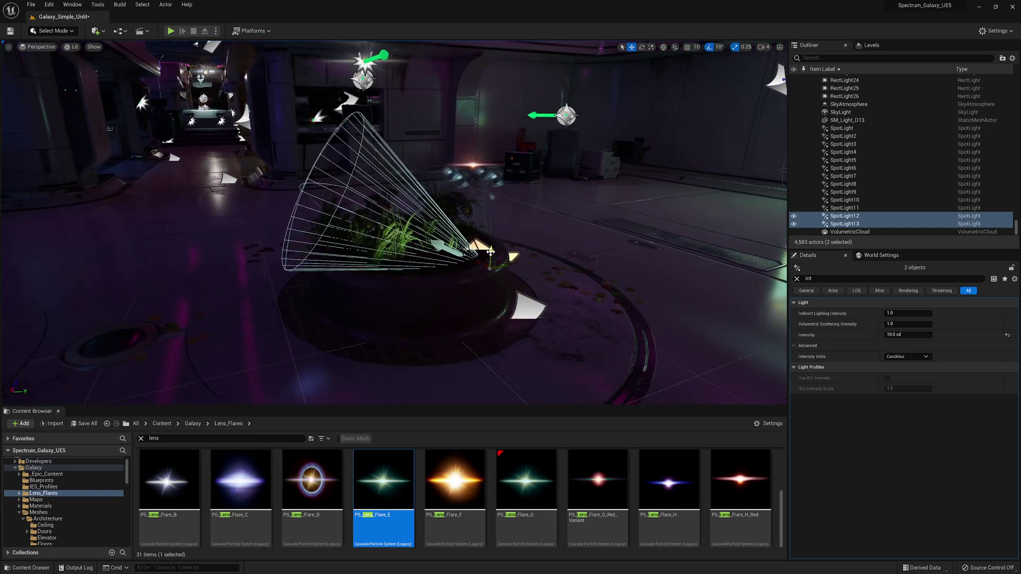
# Place a PS_Lens_Flare_E emitter on the low planter's rim and set its X scale to 0.5.
pyautogui.press('g')
pyautogui.moveTo(383, 478); pyautogui.dragTo(464, 254)
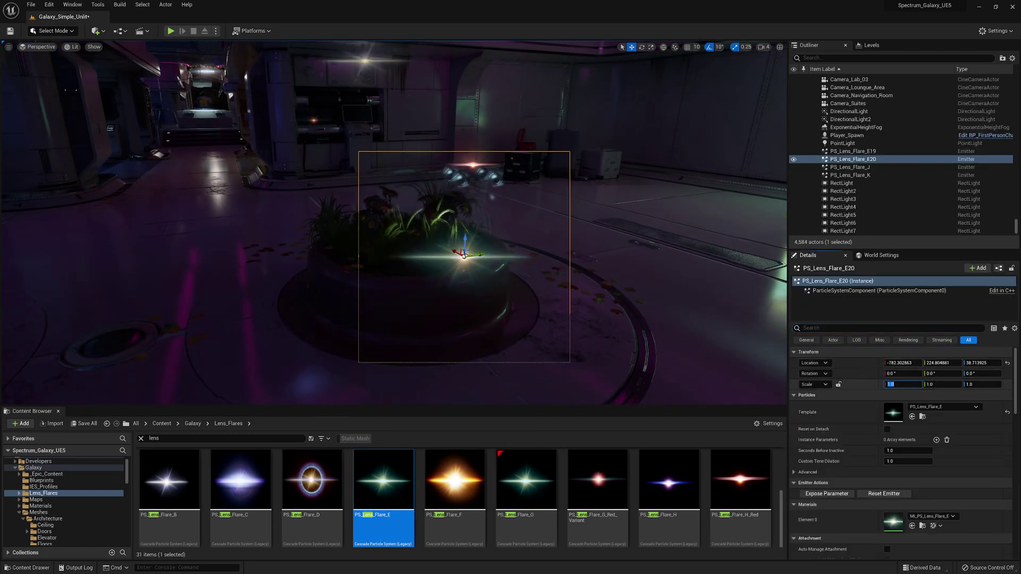
pyautogui.write('0.5')
pyautogui.press('Return')
pyautogui.moveTo(478, 266); pyautogui.dragTo(479, 266, button='right')
# Add another PS_Lens_Flare_E emitter on the second planter's rim with an X scale of 0.5.
pyautogui.moveTo(383, 480); pyautogui.dragTo(401, 308)
pyautogui.click(896, 384)
pyautogui.write('0.5')
pyautogui.press('Return')
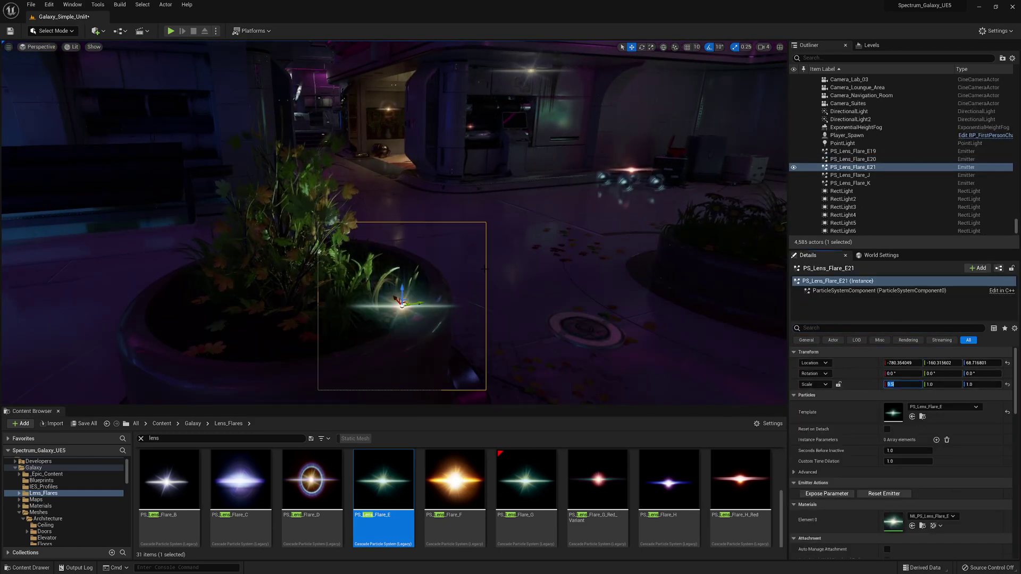
pyautogui.moveTo(485, 269); pyautogui.dragTo(485, 269, button='right')
pyautogui.press('g')
# Adjust the rotation of a spot light on the low planter and raise it above the rim.
pyautogui.click(479, 235)
pyautogui.press('g')
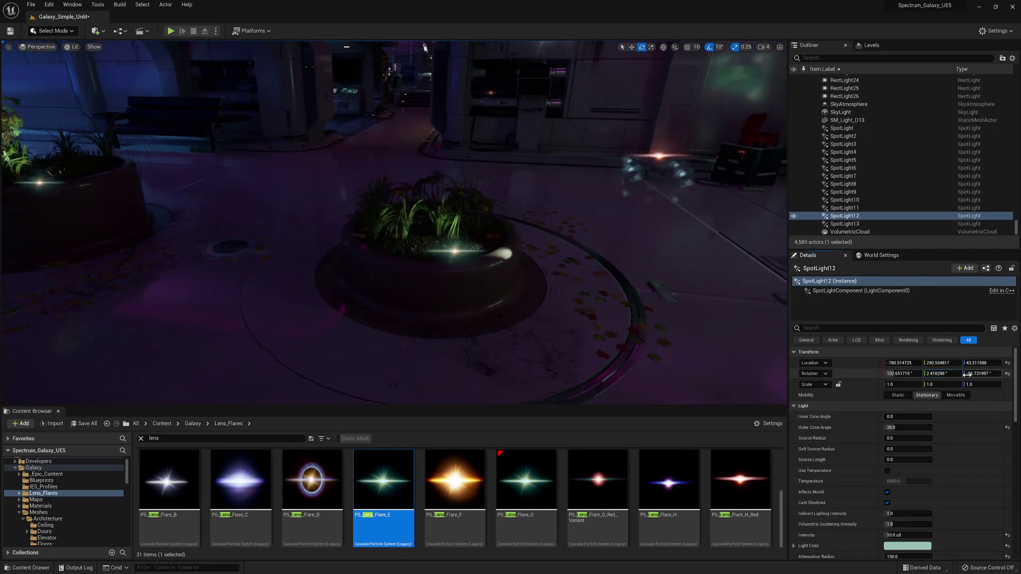
pyautogui.moveTo(899, 374); pyautogui.dragTo(906, 374)
pyautogui.moveTo(532, 265); pyautogui.dragTo(553, 266, button='right')
pyautogui.press('g')
pyautogui.press('g')
pyautogui.moveTo(510, 265); pyautogui.dragTo(510, 237)
pyautogui.moveTo(511, 255)
pyautogui.mouseDown(button='right')
pyautogui.moveTo(494, 245)
pyautogui.moveTo(511, 255)
pyautogui.mouseUp(button='right')
pyautogui.press('g')
# Rotate the second planter's spot light toward its plants and raise it to a height of about 86.
pyautogui.click(538, 284)
pyautogui.press('e')
pyautogui.press('g')
pyautogui.moveTo(548, 242); pyautogui.dragTo(556, 247)
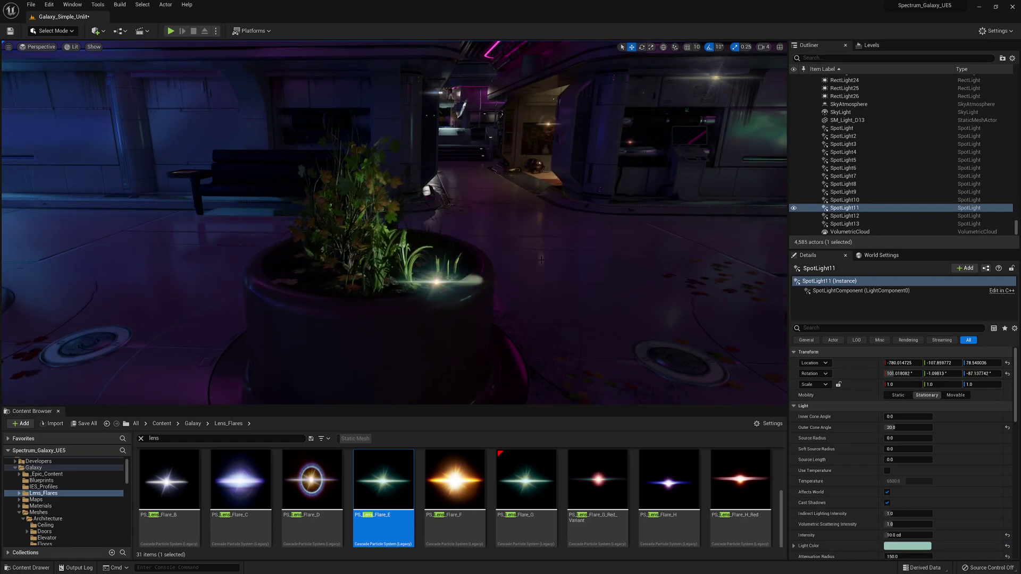
pyautogui.press('g')
pyautogui.moveTo(540, 259); pyautogui.dragTo(531, 260, button='right')
pyautogui.moveTo(585, 269); pyautogui.dragTo(584, 255)
# Delete the extra spot light on the second planter and check the remaining one without the editor icons.
pyautogui.click(589, 313)
pyautogui.press('Delete')
pyautogui.click(577, 284)
pyautogui.press('g')
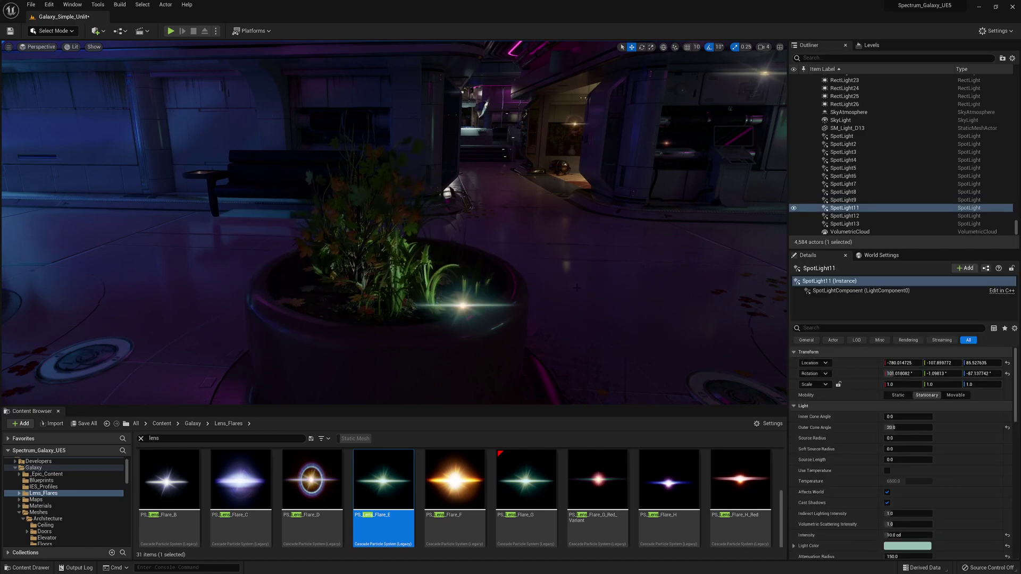
# Duplicate the pink wall rect light and raise the copy to the ceiling, at a height of about 792.
pyautogui.moveTo(577, 288)
pyautogui.mouseDown(button='right')
pyautogui.moveTo(553, 288)
pyautogui.moveTo(577, 303)
pyautogui.mouseUp(button='right')
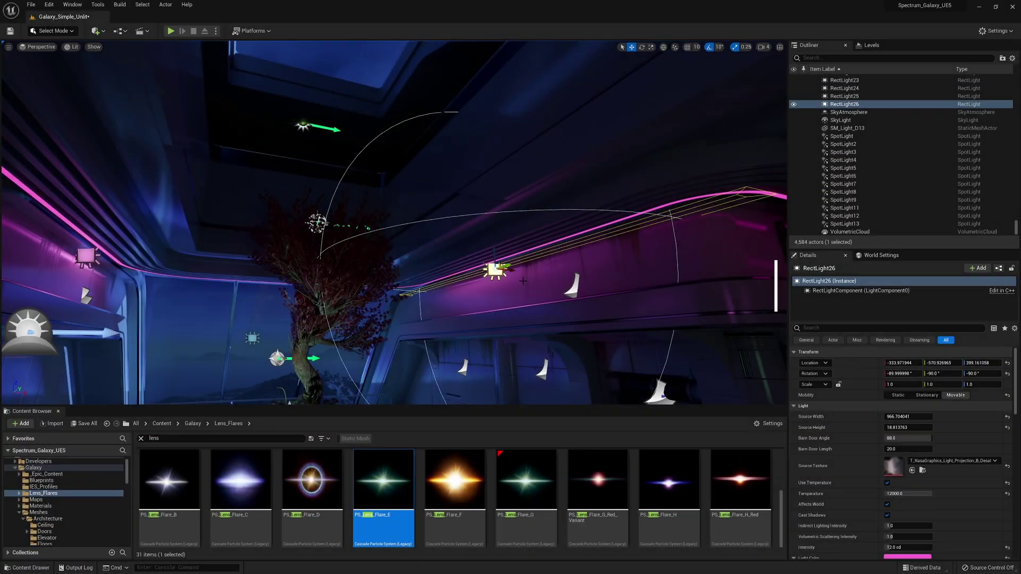
pyautogui.hotkey('ctrl', 'd')
pyautogui.keyDown('shift'); pyautogui.moveTo(494, 252); pyautogui.dragTo(494, 109); pyautogui.keyUp('shift')
# Undo the ceiling rect light's trial rotation and move it up into the skylight recess, at a height of about 898.
pyautogui.press('e')
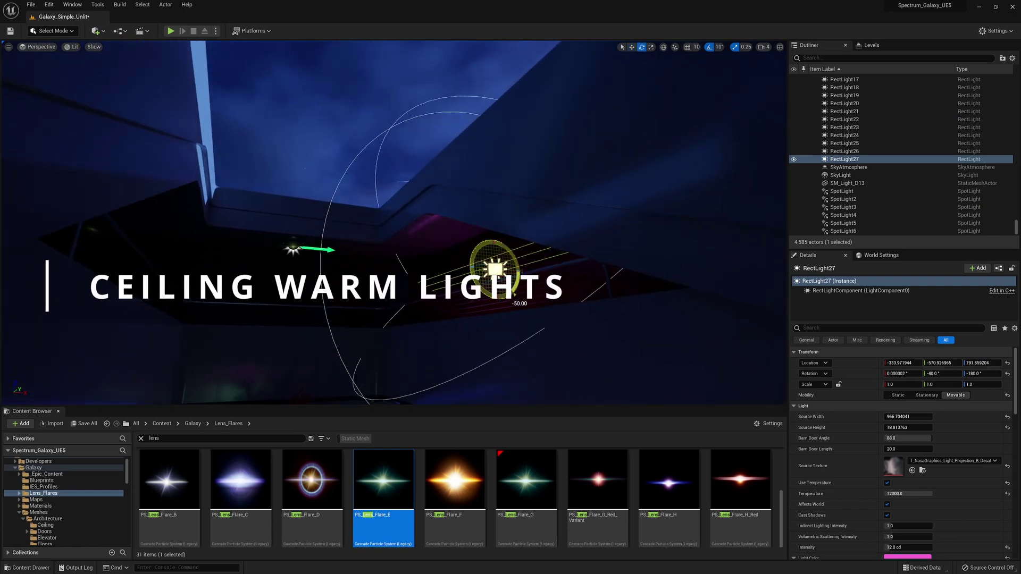
pyautogui.hotkey('ctrl', 'z')
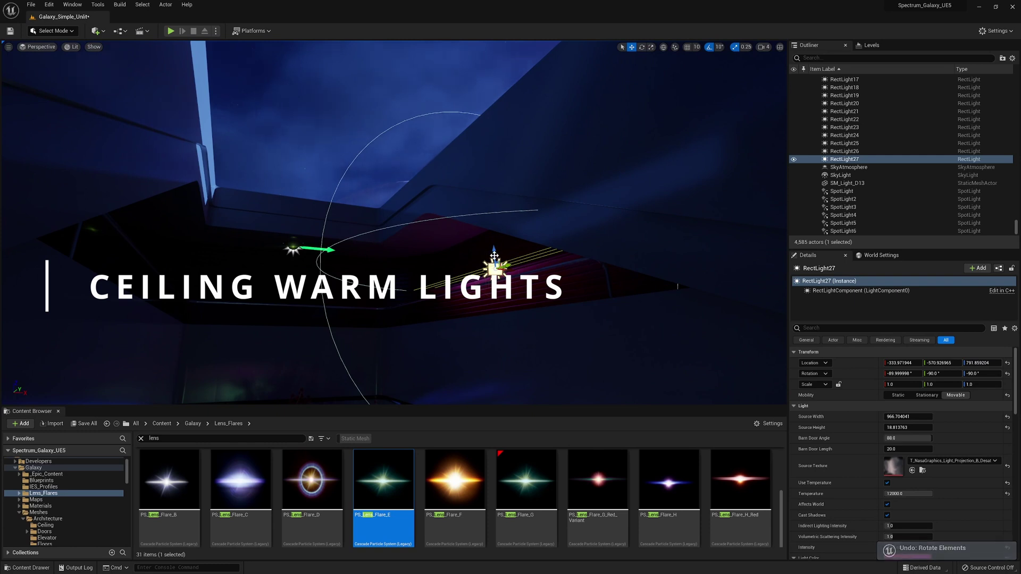
pyautogui.moveTo(494, 255); pyautogui.dragTo(500, 225)
pyautogui.moveTo(500, 225); pyautogui.dragTo(521, 240, button='right')
pyautogui.press('w')
pyautogui.press('s')
pyautogui.press('g')
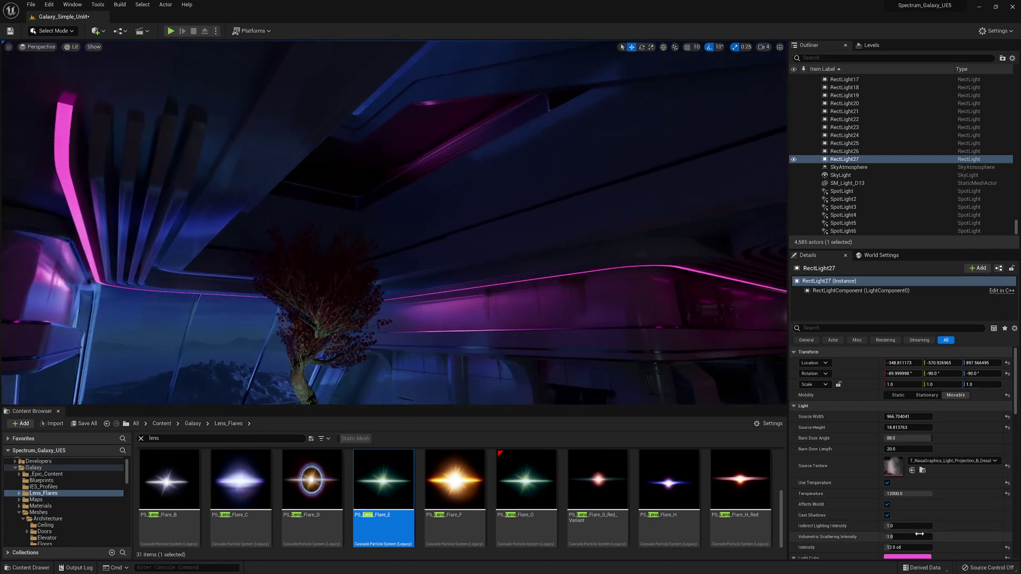
# Change the skylight rect light's color from pink to a warm orange.
pyautogui.scroll(-2, 919, 534)
pyautogui.click(908, 519)
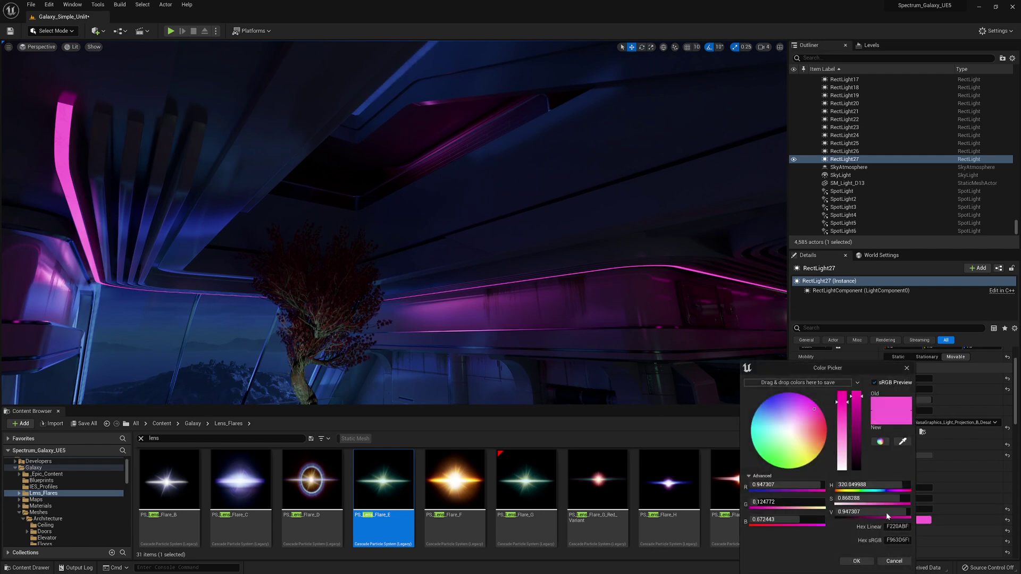
pyautogui.moveTo(810, 441); pyautogui.dragTo(811, 442)
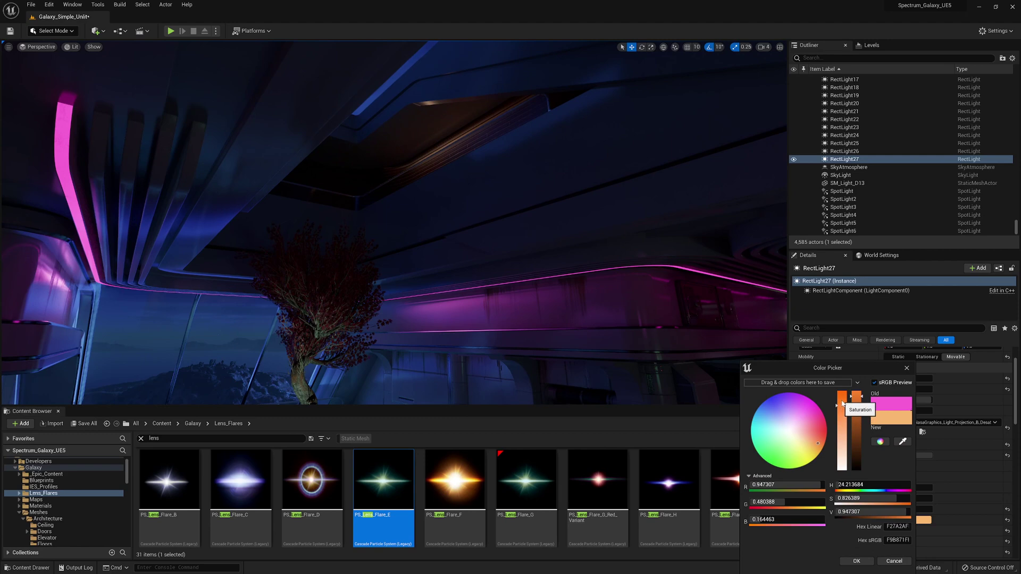
pyautogui.click(857, 561)
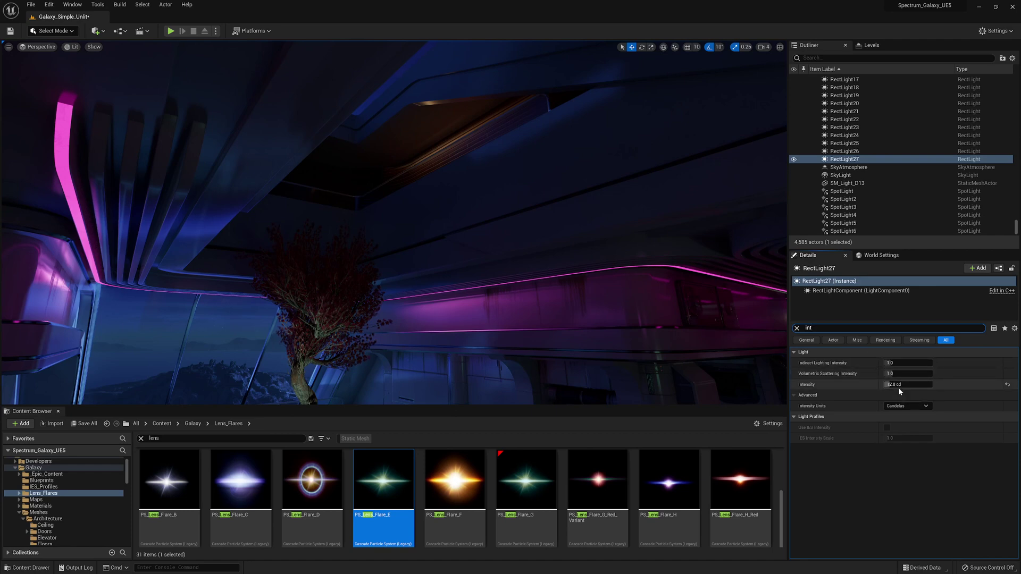
# Try intensities of 50, 10 and 15 cd on the warm ceiling light and settle on 30 cd.
pyautogui.click(898, 383)
pyautogui.write('50')
pyautogui.press('Return')
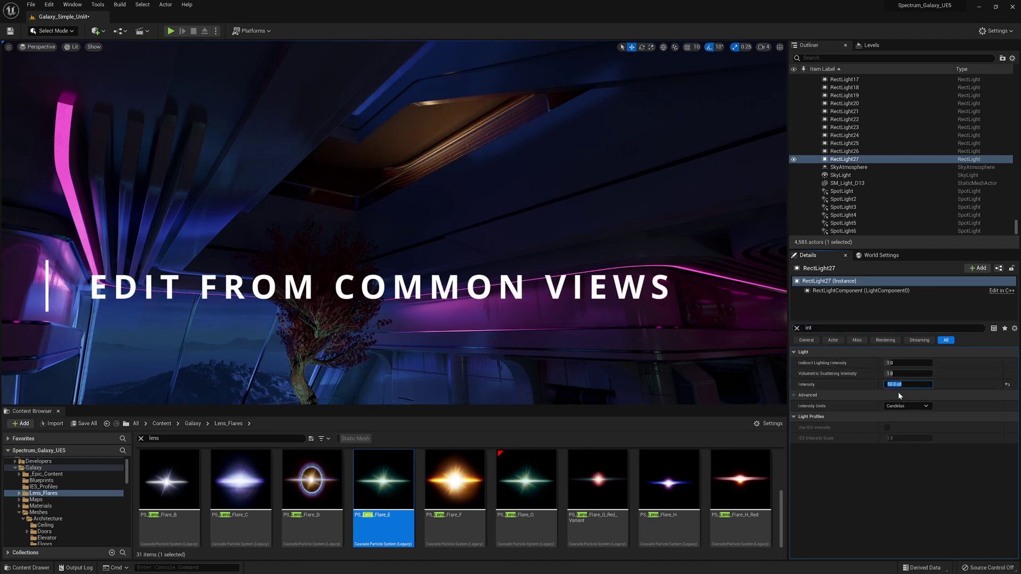
pyautogui.write('10')
pyautogui.press('Return')
pyautogui.write('15')
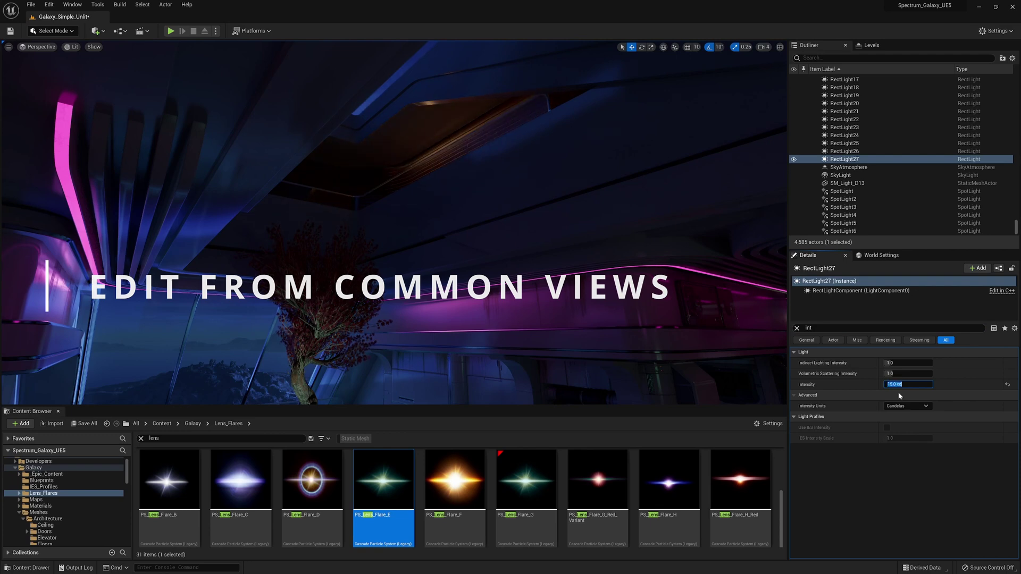
pyautogui.press('Return')
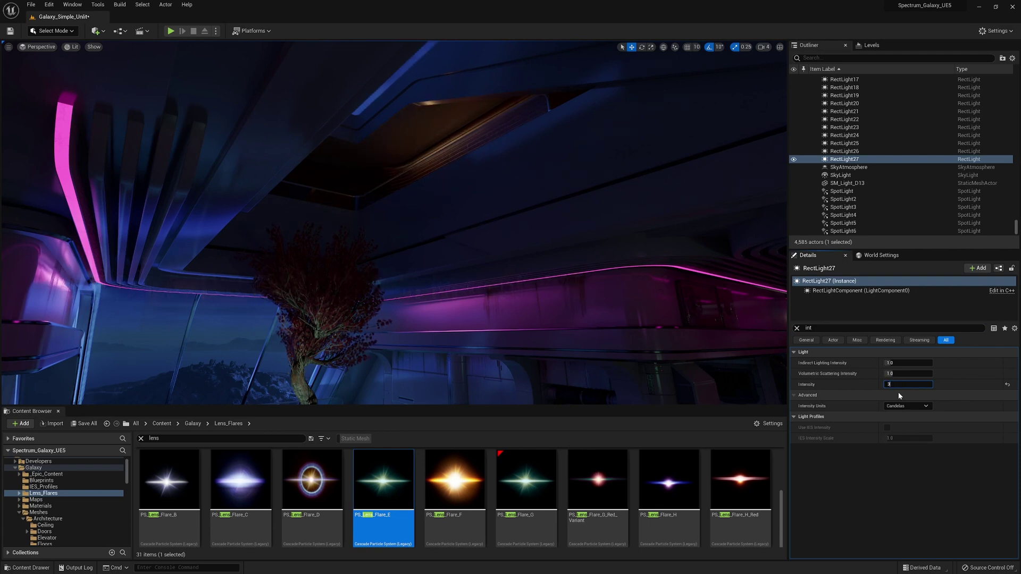
# Nudge the warm skylight rect light into position, then duplicate it and move the copy farther along the same side of the recess.
pyautogui.moveTo(413, 235); pyautogui.dragTo(436, 235, button='right')
pyautogui.press('g')
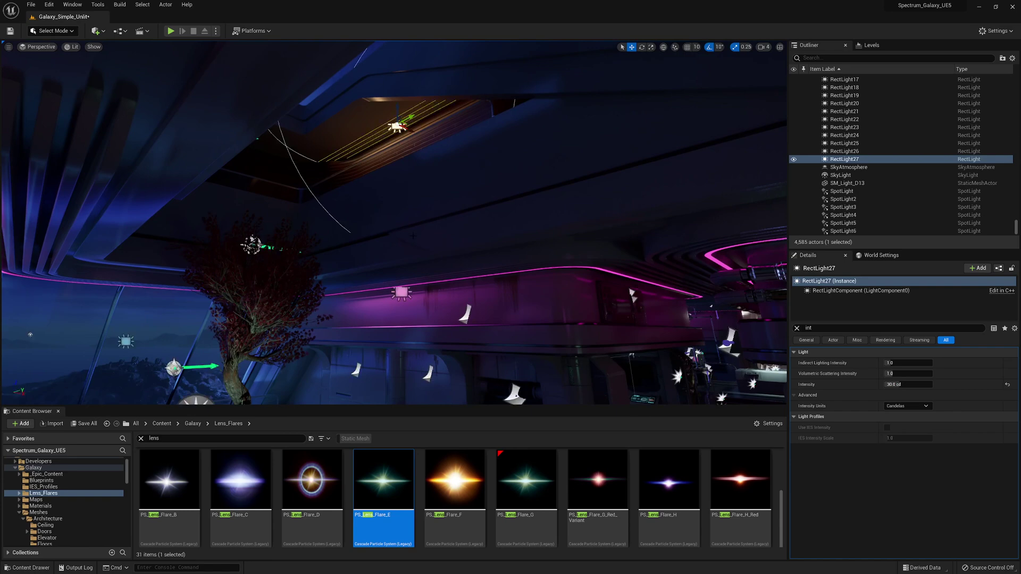
pyautogui.moveTo(409, 118)
pyautogui.mouseDown()
pyautogui.moveTo(467, 90)
pyautogui.moveTo(424, 109)
pyautogui.mouseUp()
pyautogui.moveTo(424, 109); pyautogui.dragTo(319, 70, button='right')
pyautogui.hotkey('ctrl', 'd')
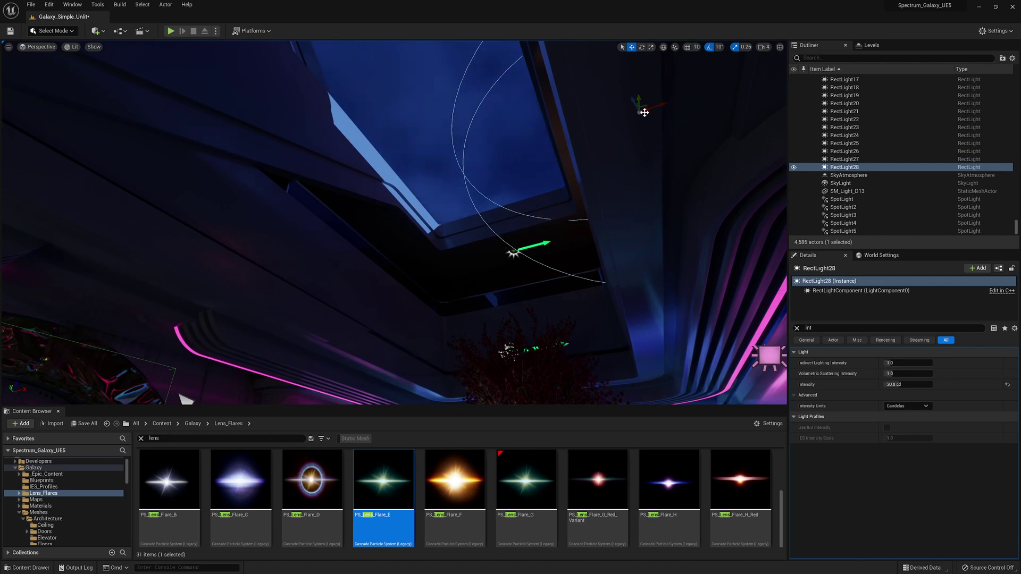
pyautogui.moveTo(658, 104); pyautogui.dragTo(351, 196)
pyautogui.moveTo(351, 196); pyautogui.dragTo(274, 192, button='right')
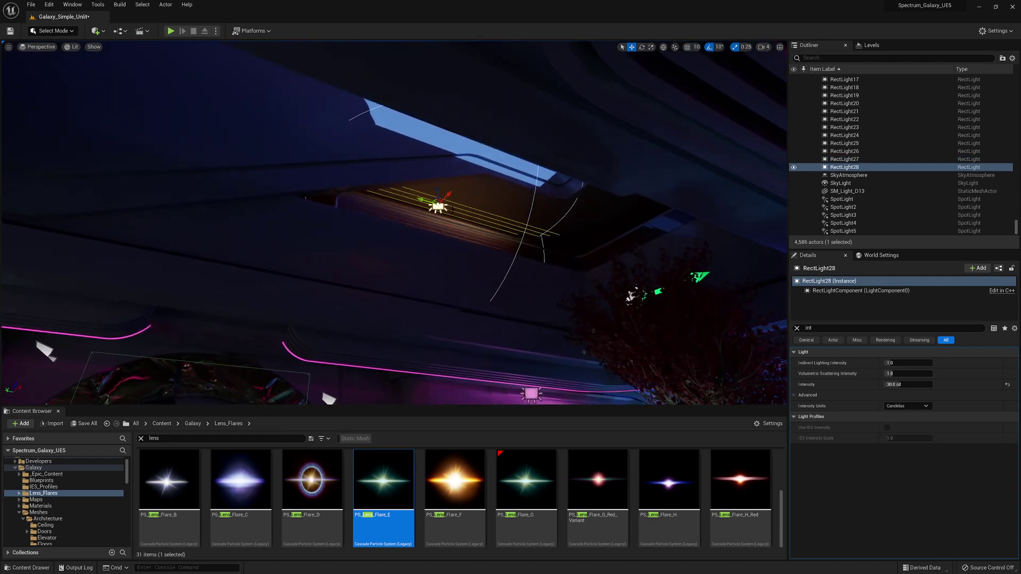
pyautogui.moveTo(447, 195)
pyautogui.mouseDown()
pyautogui.moveTo(439, 204)
pyautogui.moveTo(446, 198)
pyautogui.mouseUp()
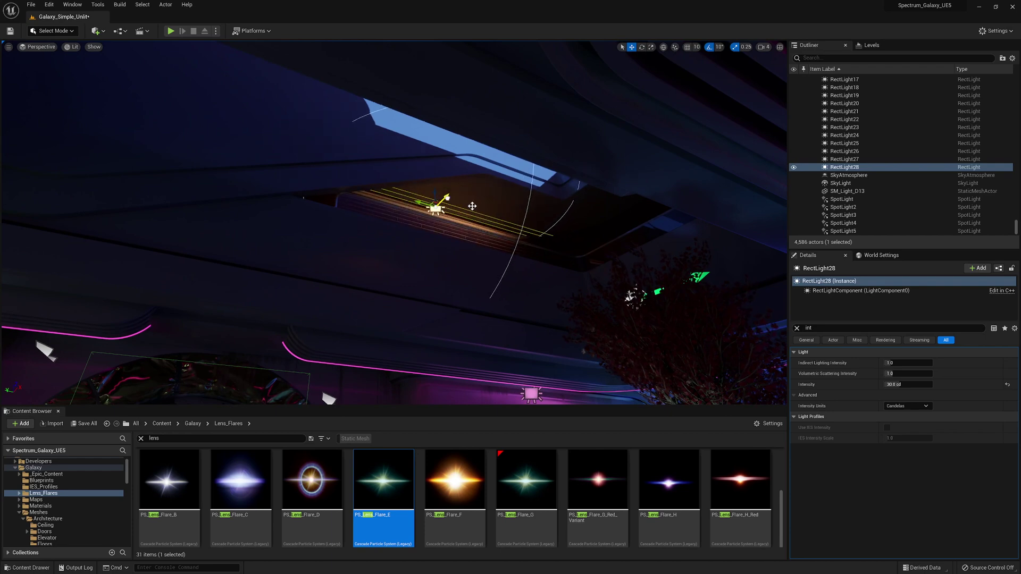
# Duplicate both warm rect lights together and move the pair to the opposite side of the skylight recess.
pyautogui.moveTo(472, 206); pyautogui.dragTo(372, 197, button='right')
pyautogui.keyDown('ctrl'); pyautogui.click(423, 192); pyautogui.keyUp('ctrl')
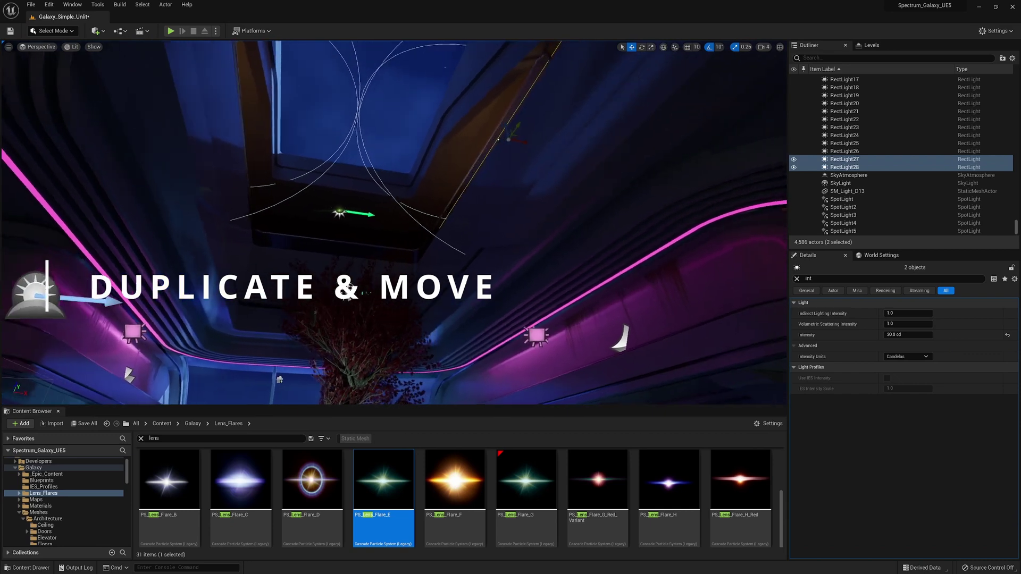
pyautogui.moveTo(522, 168); pyautogui.dragTo(526, 168, button='right')
pyautogui.hotkey('ctrl', 'd')
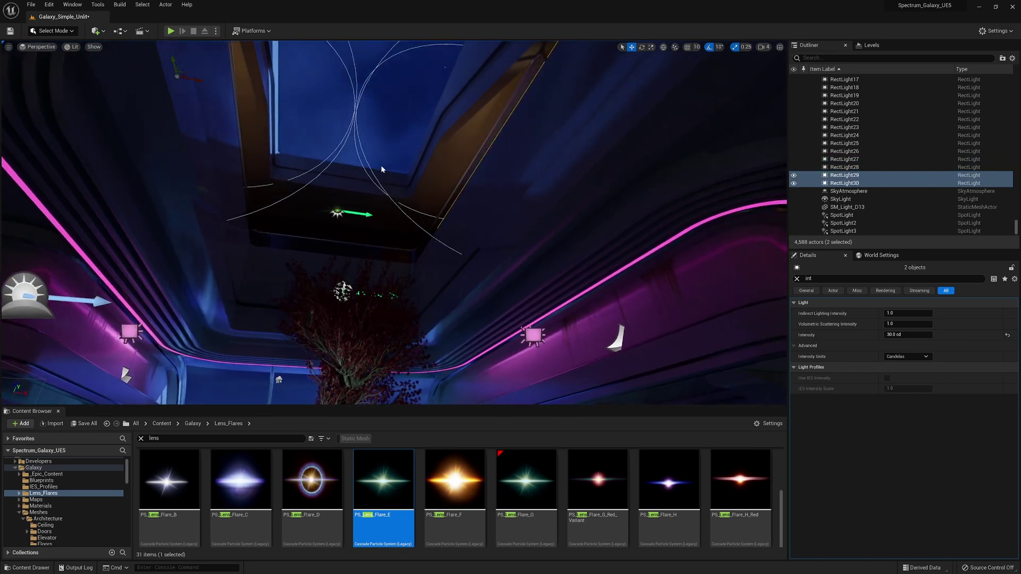
pyautogui.moveTo(381, 169); pyautogui.dragTo(361, 164, button='right')
pyautogui.keyDown('shift'); pyautogui.moveTo(248, 136); pyautogui.dragTo(300, 139); pyautogui.keyUp('shift')
pyautogui.moveTo(255, 143); pyautogui.dragTo(287, 141, button='right')
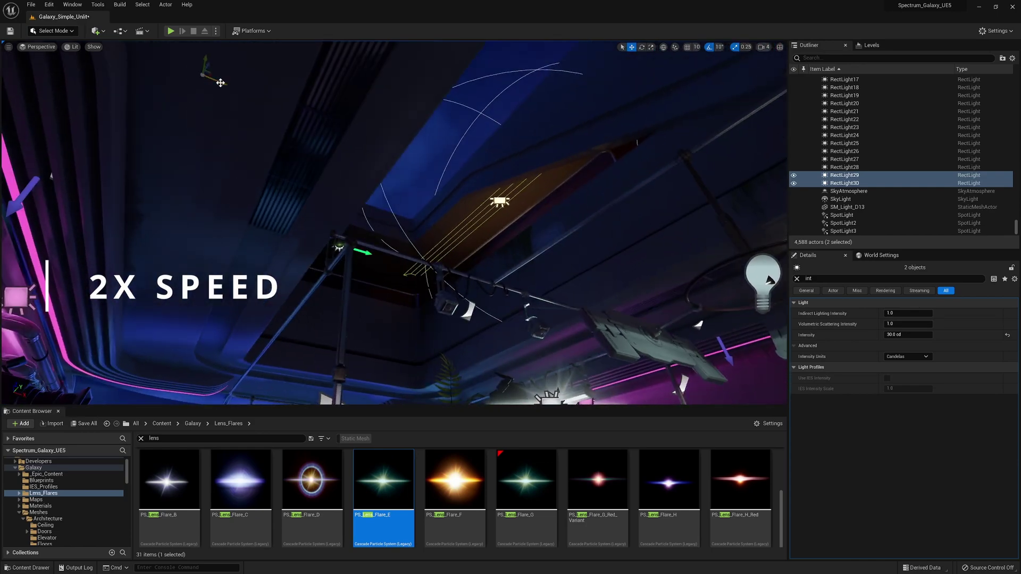
pyautogui.moveTo(217, 81); pyautogui.dragTo(261, 99)
pyautogui.press('g')
pyautogui.moveTo(261, 99); pyautogui.dragTo(511, 58, button='right')
pyautogui.press('g')
# Duplicate one warm rect light and turn and move the copy onto the recess's end wall above the tree.
pyautogui.moveTo(510, 107); pyautogui.dragTo(563, 80, button='right')
pyautogui.click(659, 112)
pyautogui.keyDown('alt'); pyautogui.moveTo(670, 113); pyautogui.dragTo(422, 108); pyautogui.keyUp('alt')
pyautogui.moveTo(421, 108); pyautogui.dragTo(367, 74, button='right')
pyautogui.press('e')
pyautogui.moveTo(399, 116); pyautogui.dragTo(381, 308)
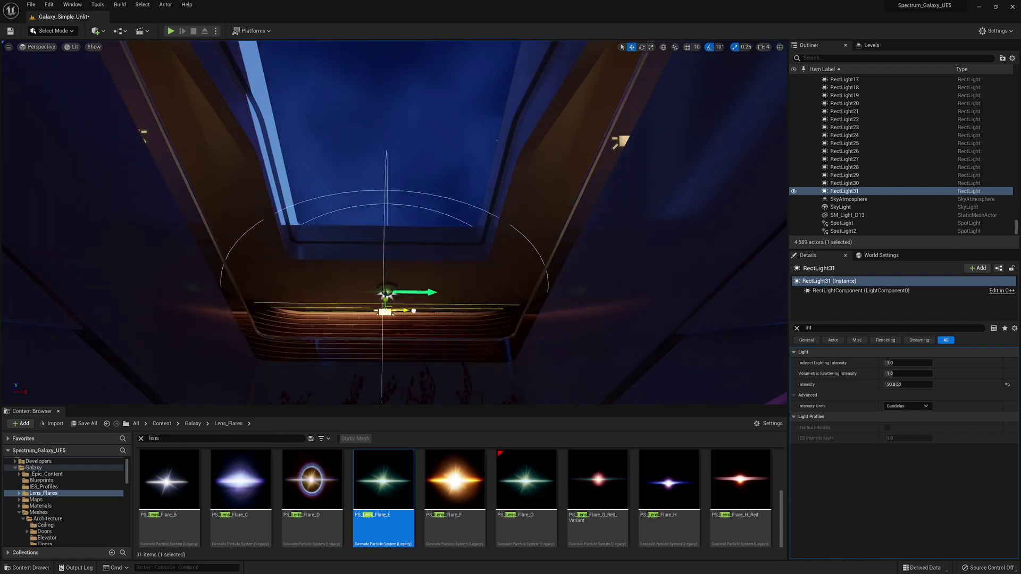
pyautogui.moveTo(414, 310); pyautogui.dragTo(429, 366, button='right')
# Set the end-wall rect light's source width to about 445 and nudge it into place along the recess wall.
pyautogui.click(797, 328)
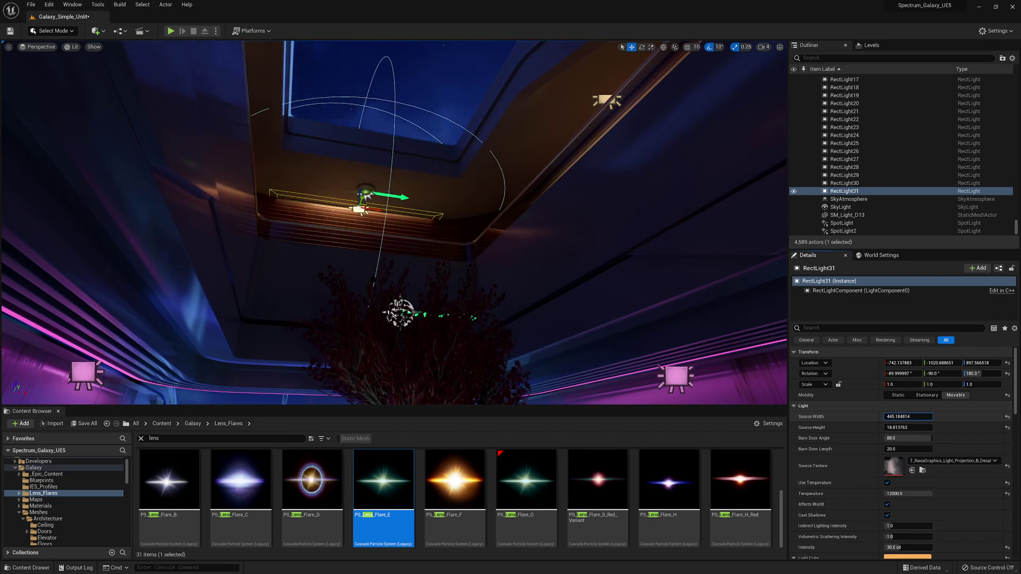
pyautogui.moveTo(365, 196); pyautogui.dragTo(352, 183, button='right')
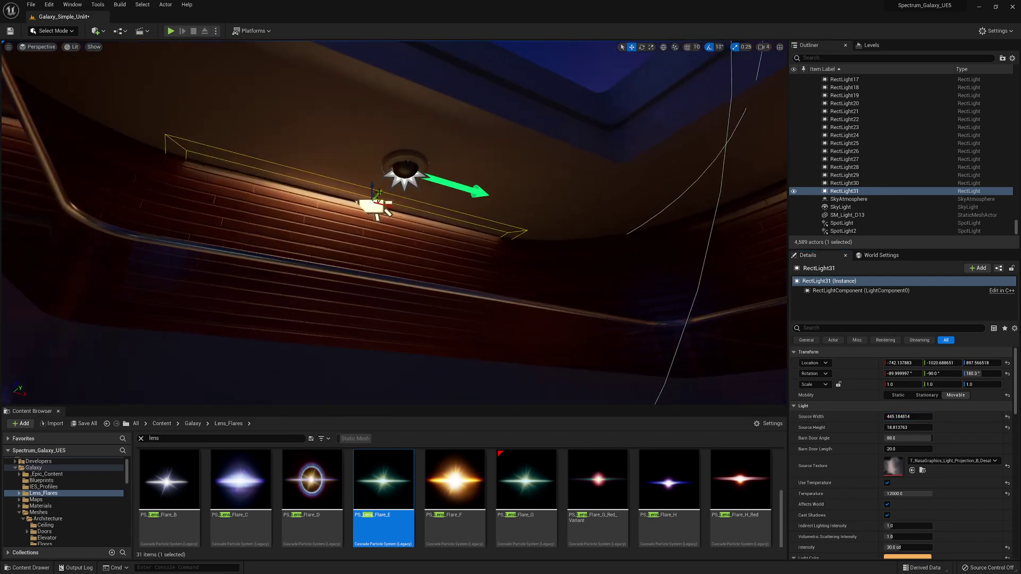
pyautogui.moveTo(373, 195); pyautogui.dragTo(374, 189)
pyautogui.moveTo(374, 189); pyautogui.dragTo(401, 201, button='right')
pyautogui.press('g')
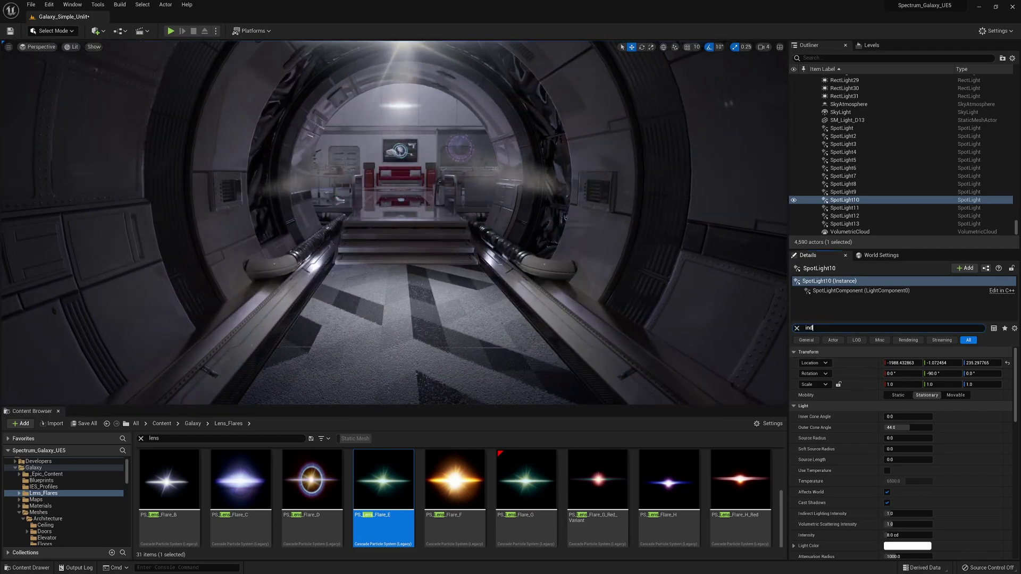
# Set the corridor spot light's indirect lighting intensity to 2.0 and enable its color temperature at about 11011.
pyautogui.click(908, 363)
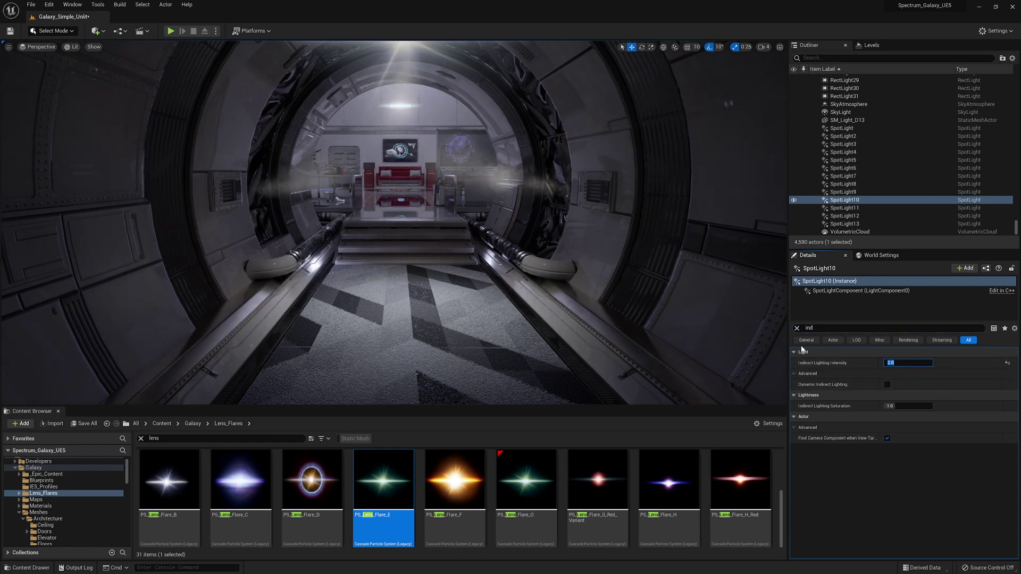
pyautogui.click(796, 329)
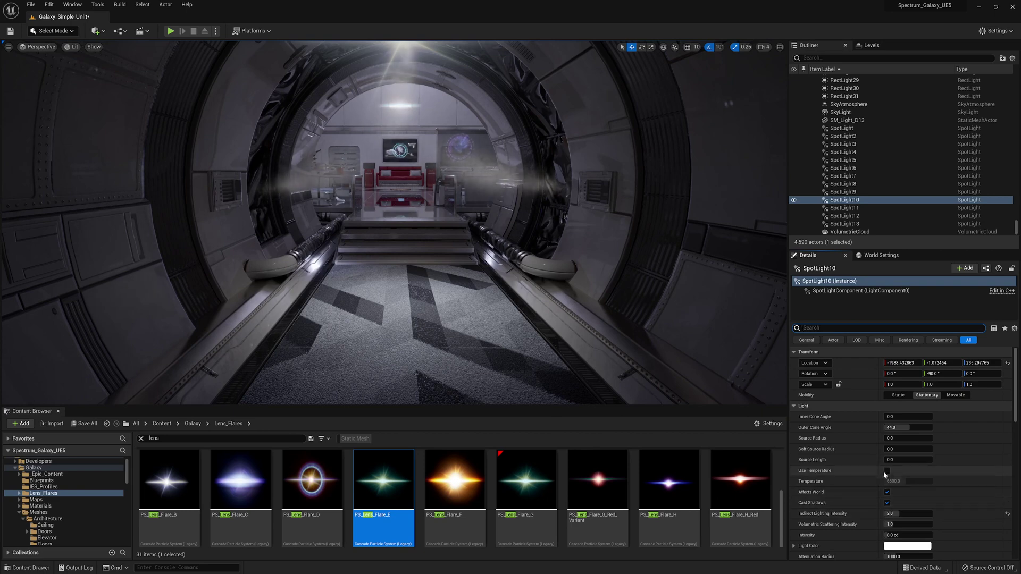
pyautogui.click(887, 471)
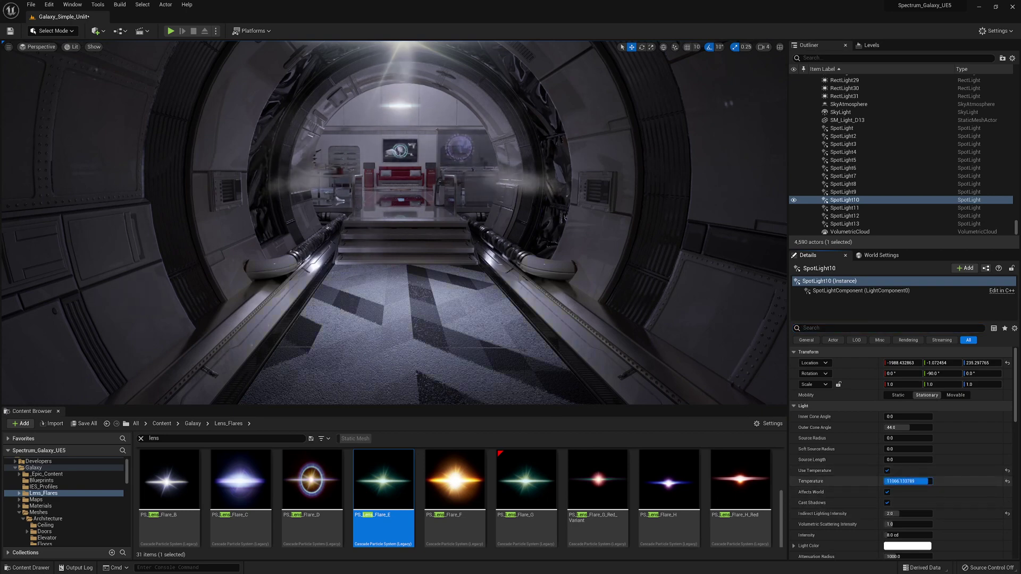
pyautogui.moveTo(920, 481); pyautogui.dragTo(952, 480)
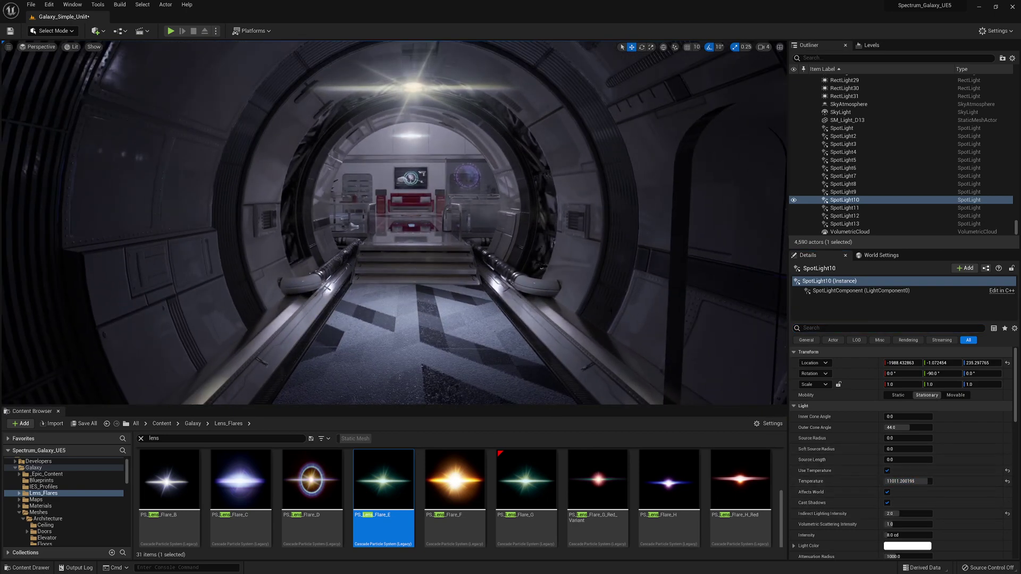
# Raise the corridor spot light toward the tunnel ceiling, to a height of about 275.
pyautogui.press('g')
pyautogui.moveTo(419, 88); pyautogui.dragTo(426, 59)
pyautogui.press('g')
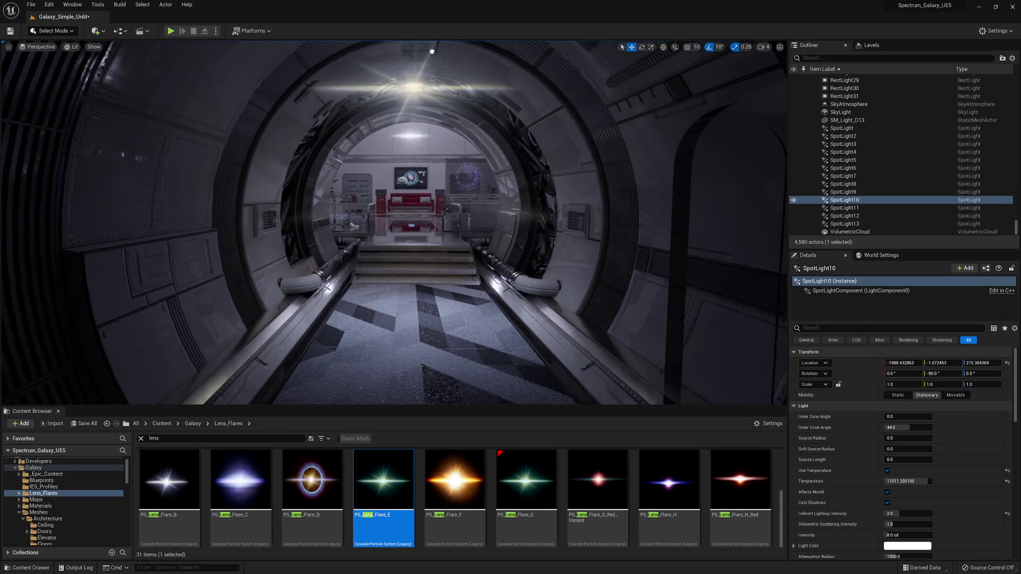
# Assign the TLP_Hotel_Corridor light profile as the corridor spot light's IES texture.
pyautogui.scroll(-10, 950, 439)
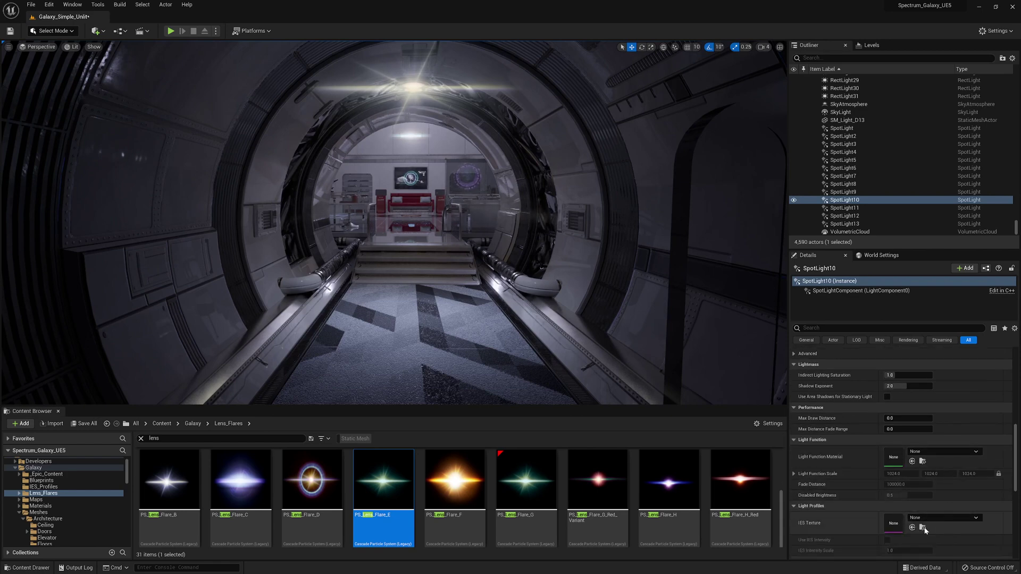
pyautogui.click(938, 518)
pyautogui.scroll(-3, 940, 477)
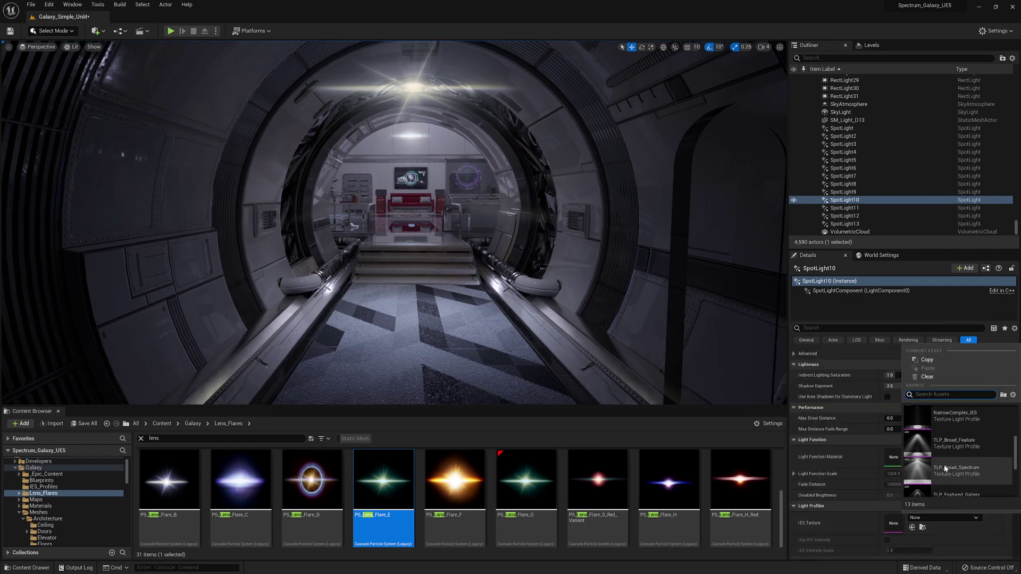
pyautogui.scroll(-2, 945, 469)
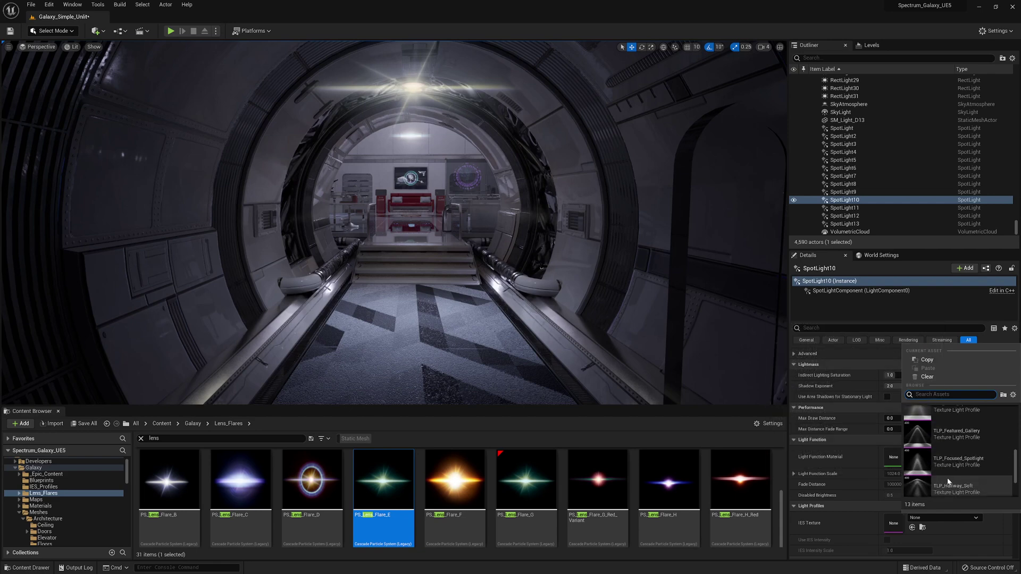
pyautogui.scroll(-1, 948, 481)
pyautogui.scroll(-1, 955, 480)
pyautogui.click(960, 483)
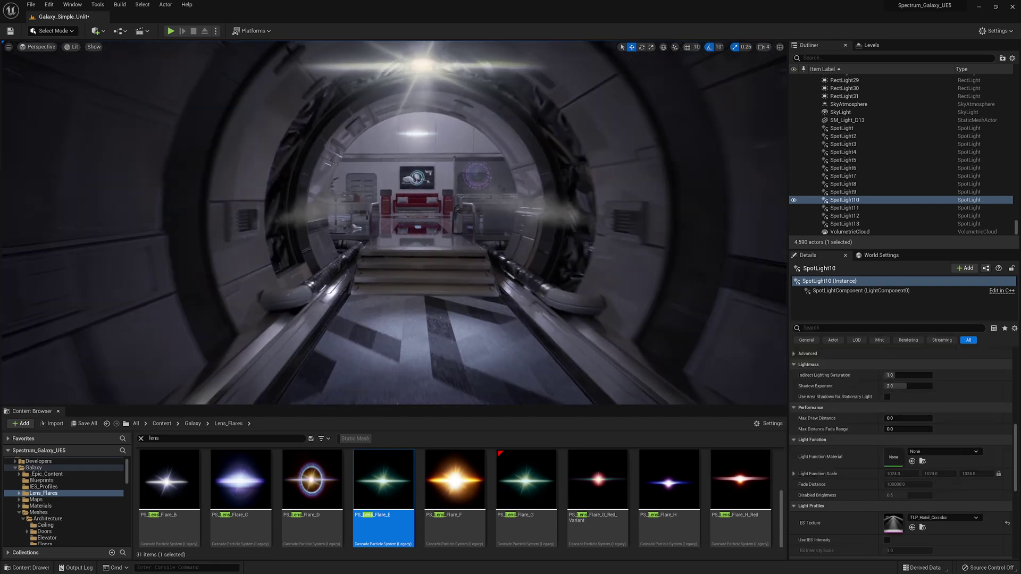
# Enable Use IES Intensity on the corridor spot light and try scales of 0.05 and 0.1 before settling on 0.075.
pyautogui.scroll(-2, 937, 527)
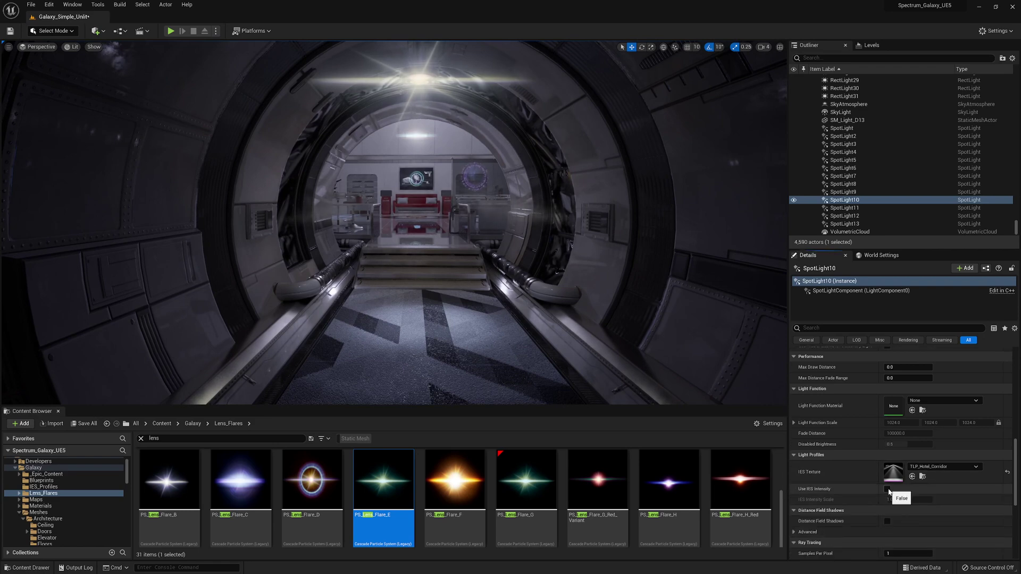
pyautogui.click(887, 489)
pyautogui.click(899, 500)
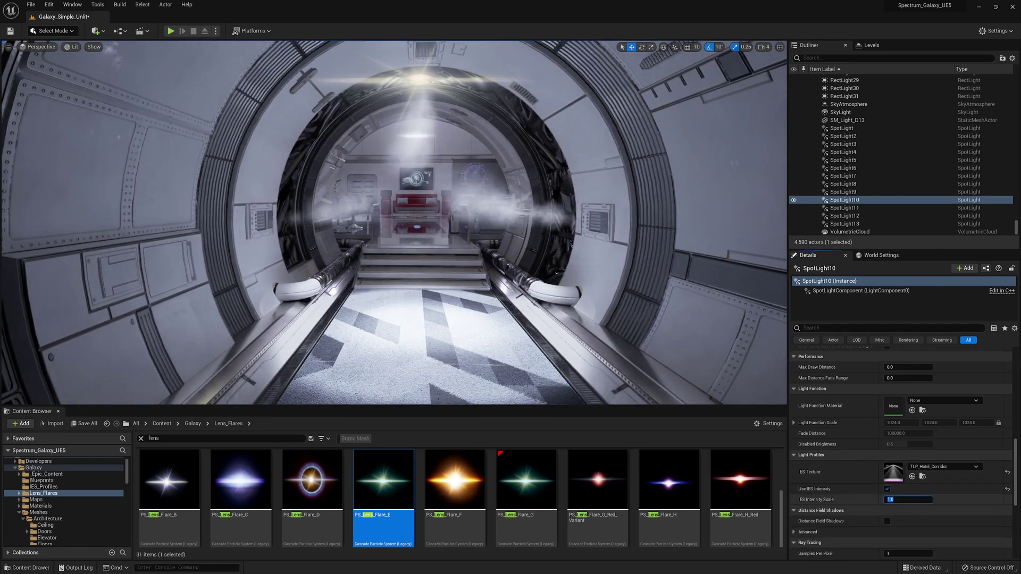
pyautogui.press('BackSpace')
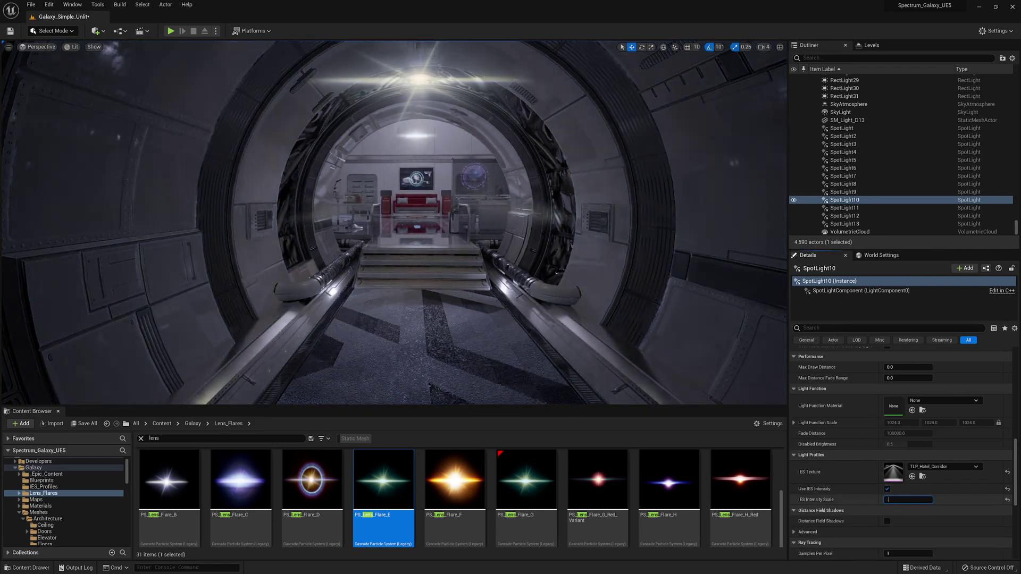
pyautogui.write('0.05')
pyautogui.press('Return')
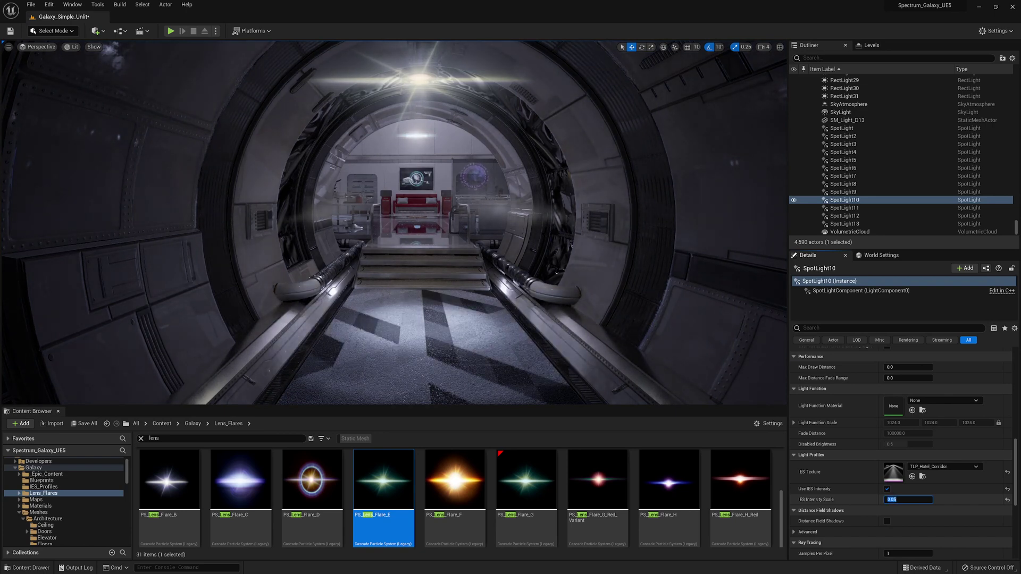
pyautogui.write('0.1')
pyautogui.press('Return')
pyautogui.write('0.05')
pyautogui.press('Return')
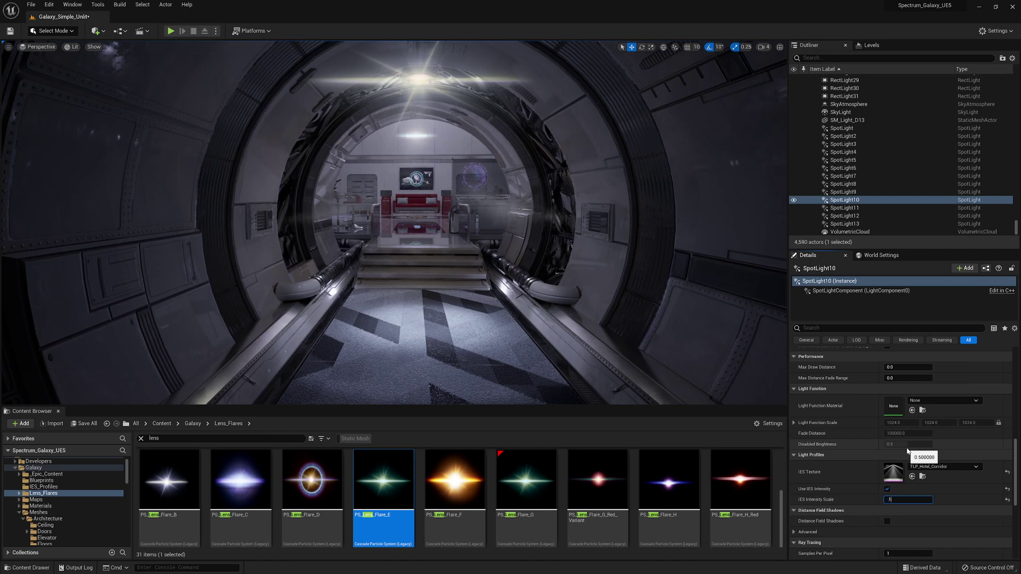
pyautogui.press('Return')
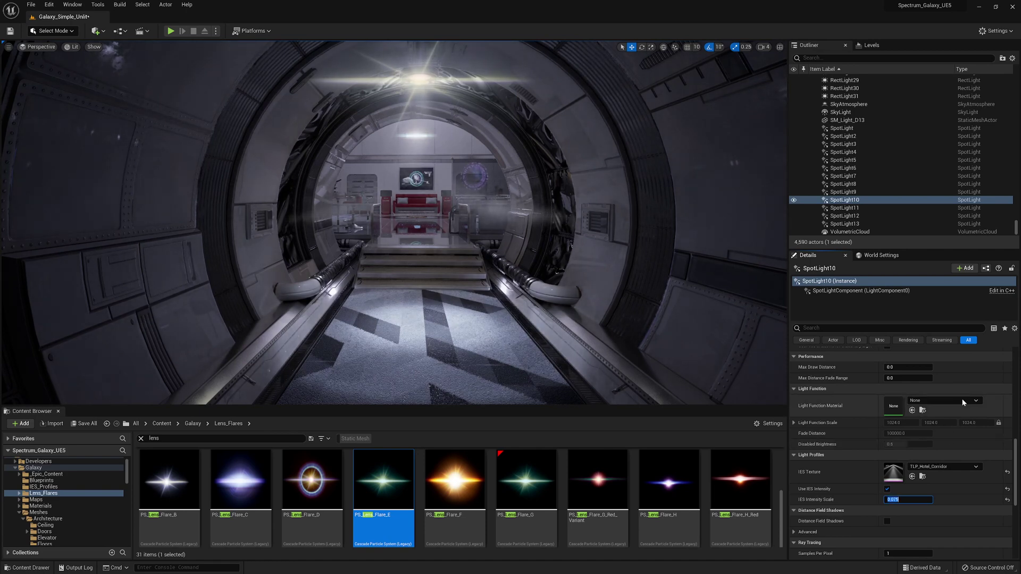
# Set the corridor spot light's inner cone angle to 10 and outer cone angle to 65, and reduce its IES intensity scale to 0.04.
pyautogui.scroll(8, 920, 448)
pyautogui.scroll(3, 935, 445)
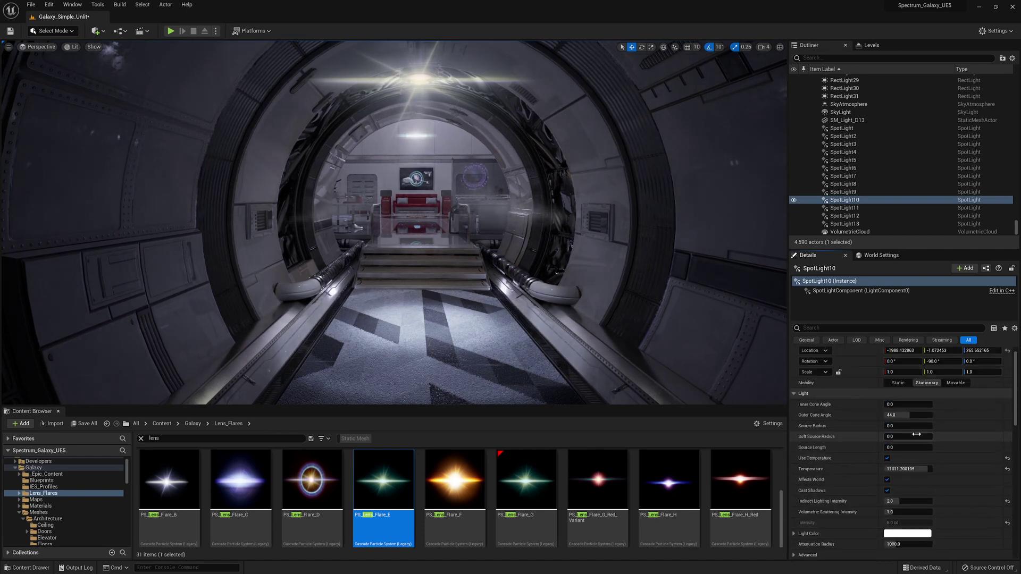
pyautogui.moveTo(911, 414); pyautogui.dragTo(925, 415)
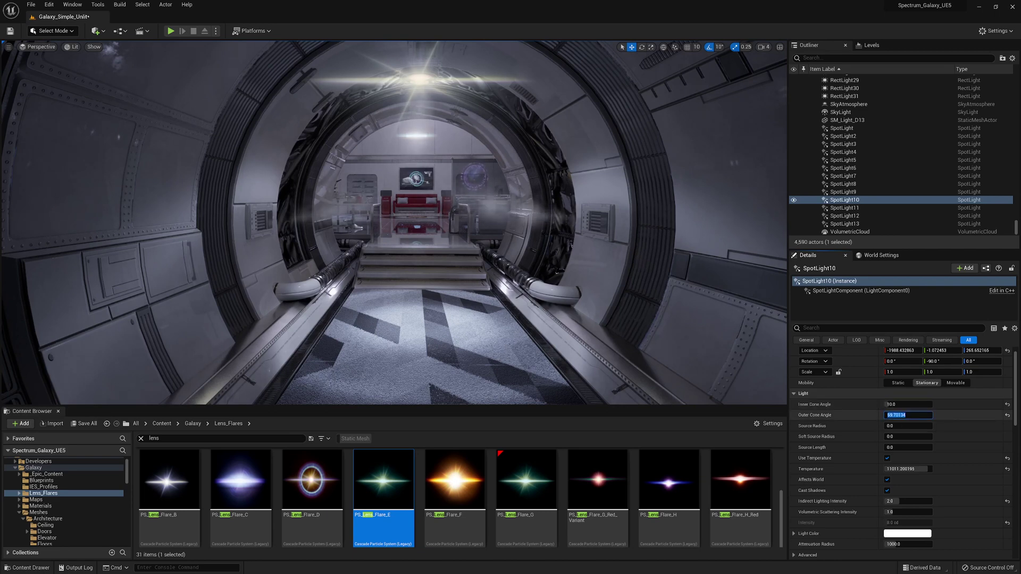
pyautogui.write('65')
pyautogui.press('Return')
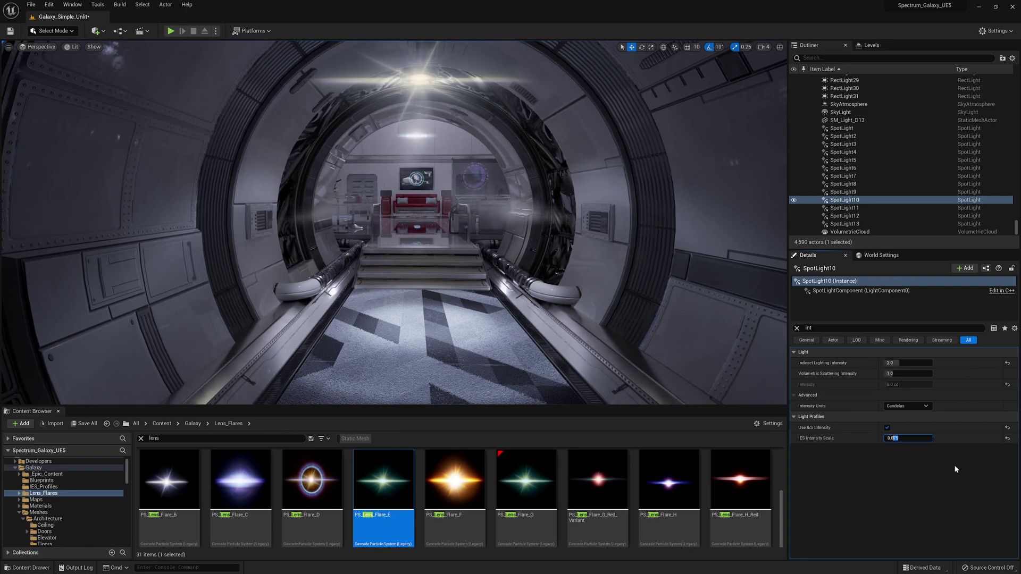
pyautogui.press('Return')
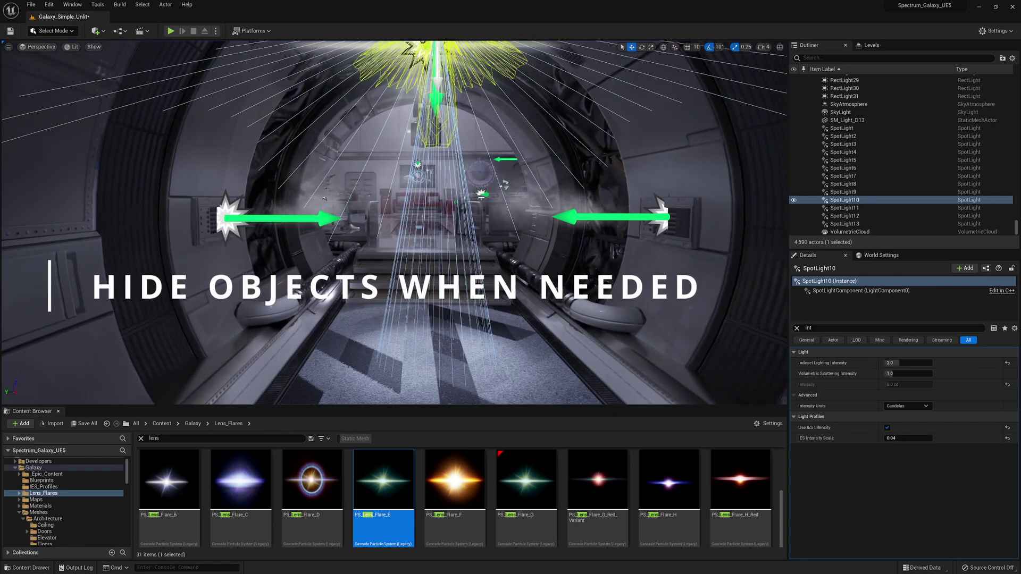
# Hide the round door SK_Door_A that blocks the corridor and back away to view the tunnel from outside.
pyautogui.press('g')
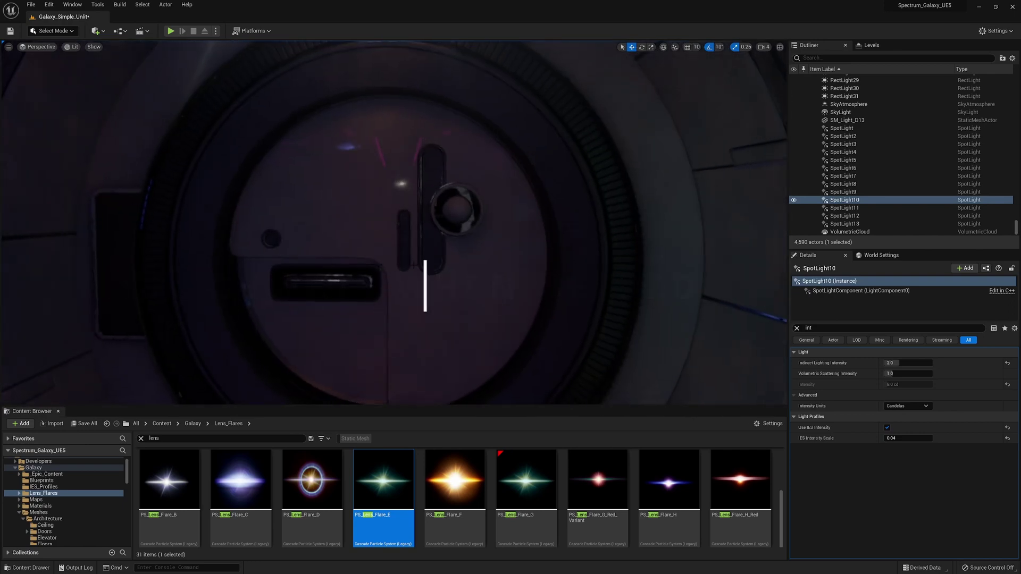
pyautogui.click(761, 226)
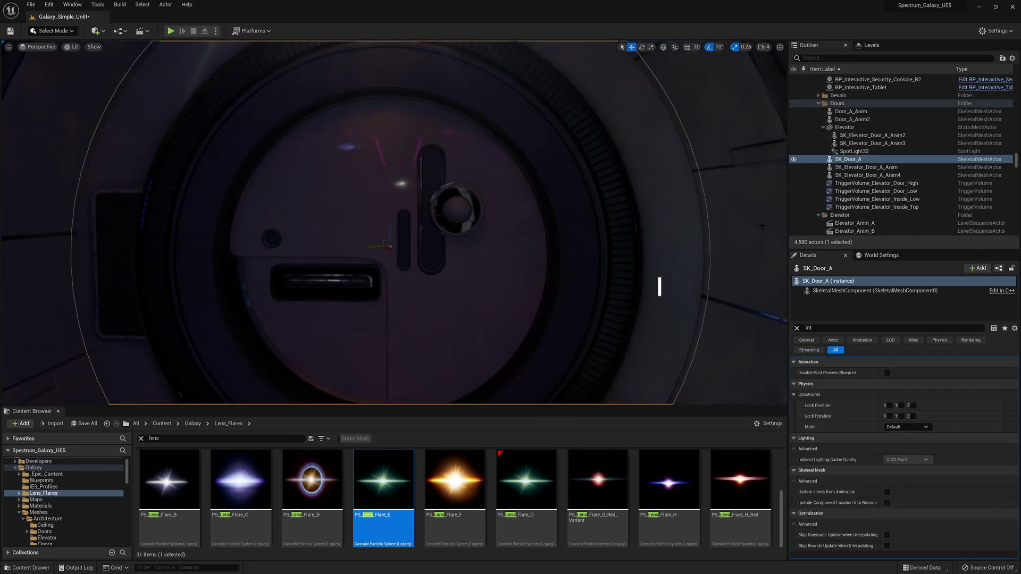
pyautogui.click(794, 159)
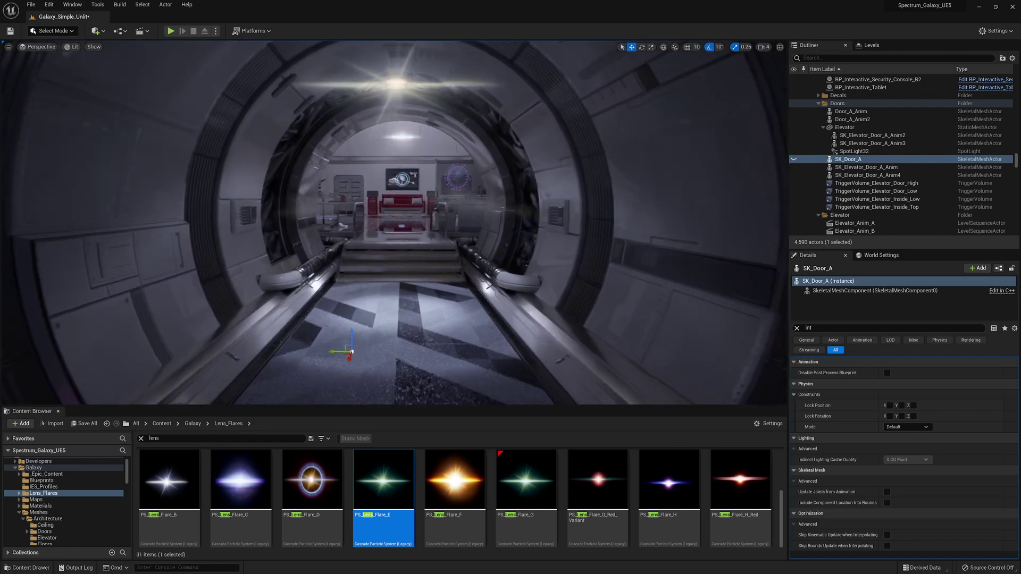
pyautogui.press('s')
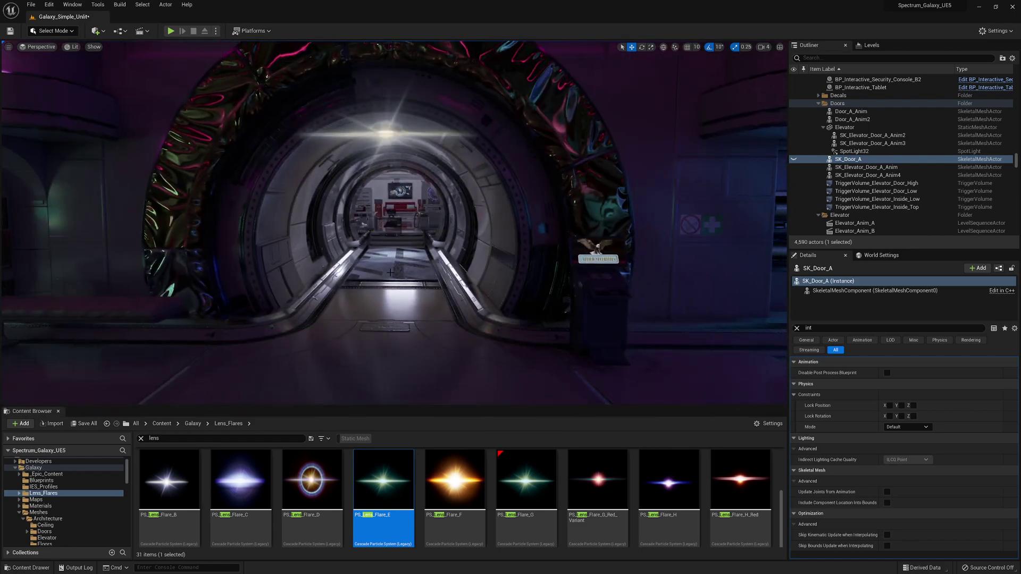
pyautogui.press('s')
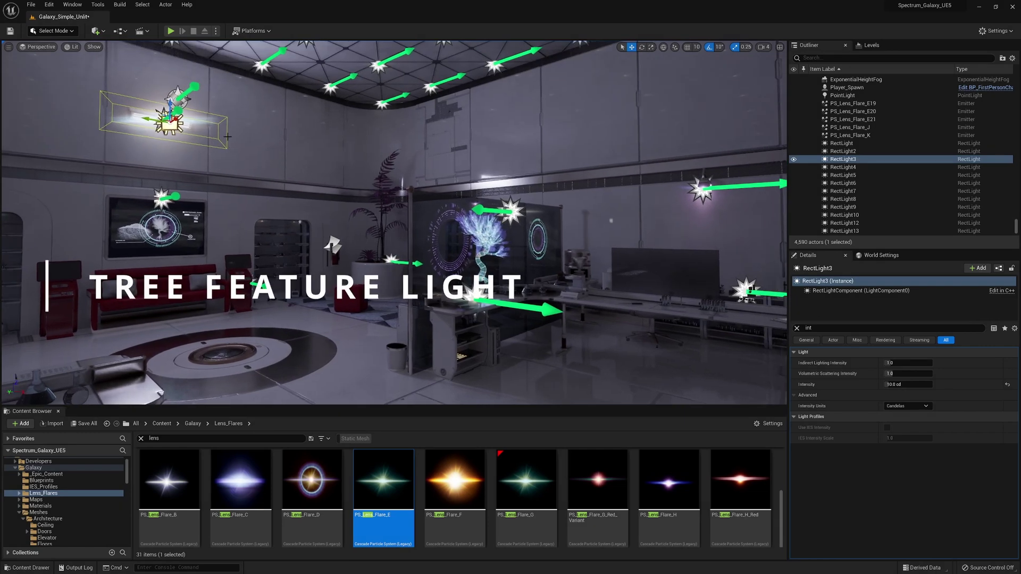
# Duplicate the rect light above the wall screen and position the copy at the holographic tree on the lab desk.
pyautogui.keyDown('alt'); pyautogui.moveTo(170, 104); pyautogui.dragTo(330, 195); pyautogui.keyUp('alt')
pyautogui.moveTo(329, 194); pyautogui.dragTo(246, 195, button='right')
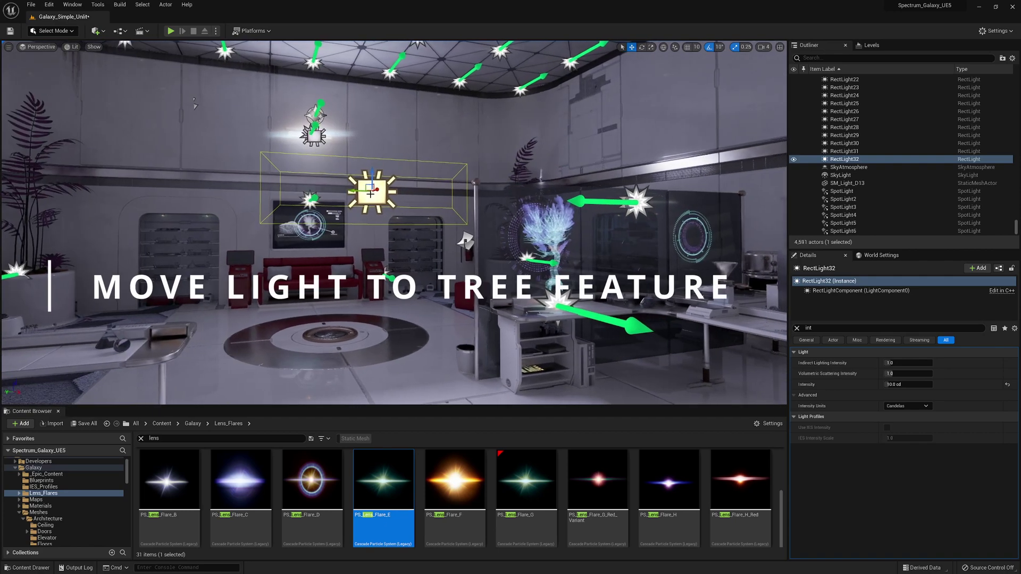
pyautogui.moveTo(370, 187); pyautogui.dragTo(557, 236)
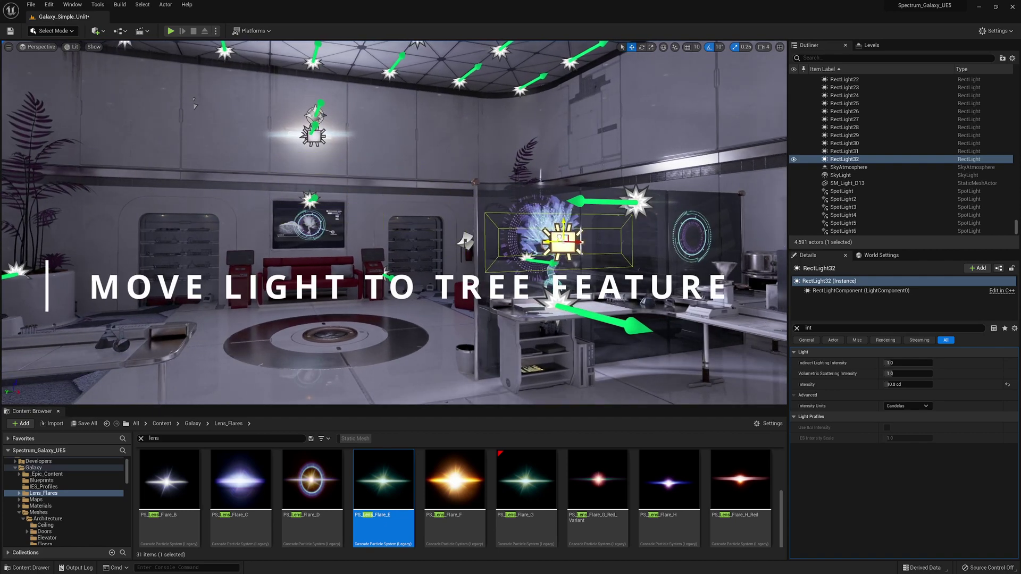
pyautogui.moveTo(557, 236); pyautogui.dragTo(539, 200, button='right')
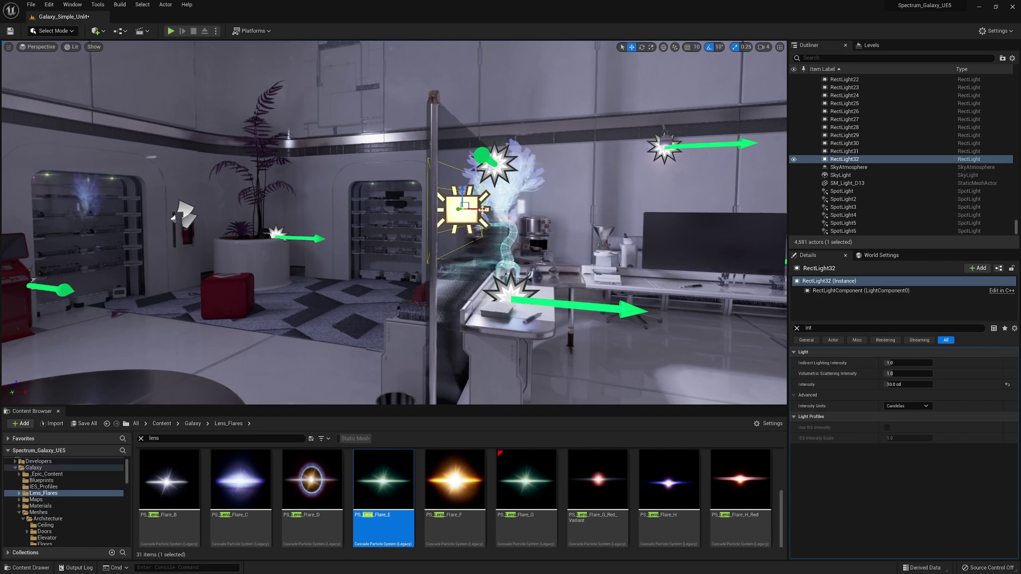
pyautogui.moveTo(483, 210); pyautogui.dragTo(500, 209)
pyautogui.moveTo(499, 210); pyautogui.dragTo(372, 218, button='right')
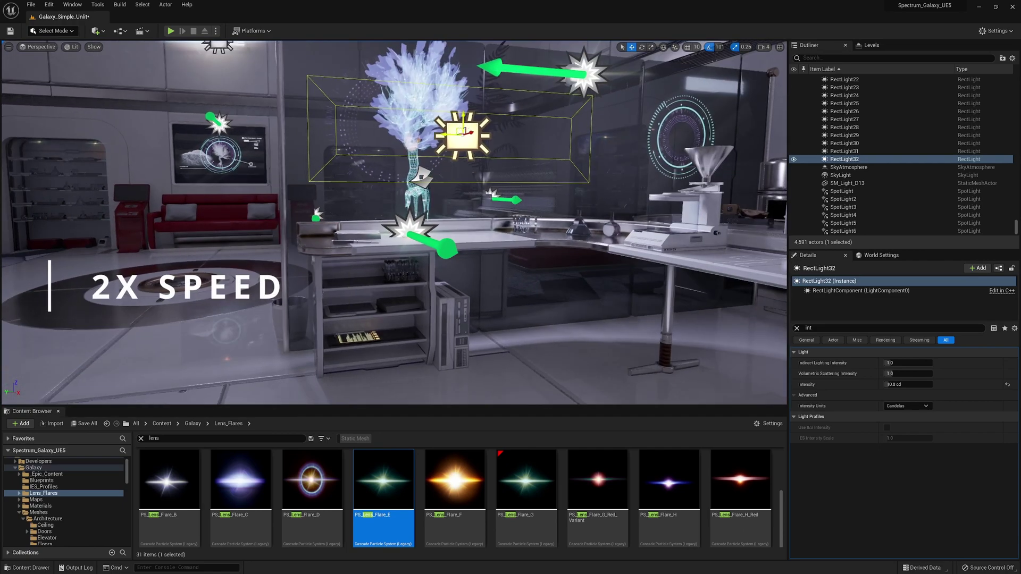
pyautogui.moveTo(461, 132); pyautogui.dragTo(411, 127)
pyautogui.moveTo(411, 127)
pyautogui.mouseDown(button='right')
pyautogui.moveTo(427, 140)
pyautogui.moveTo(412, 131)
pyautogui.mouseUp(button='right')
# Reshape the tree light's source to about 162 wide and about 100 high, and hide the editor gizmos.
pyautogui.click(796, 328)
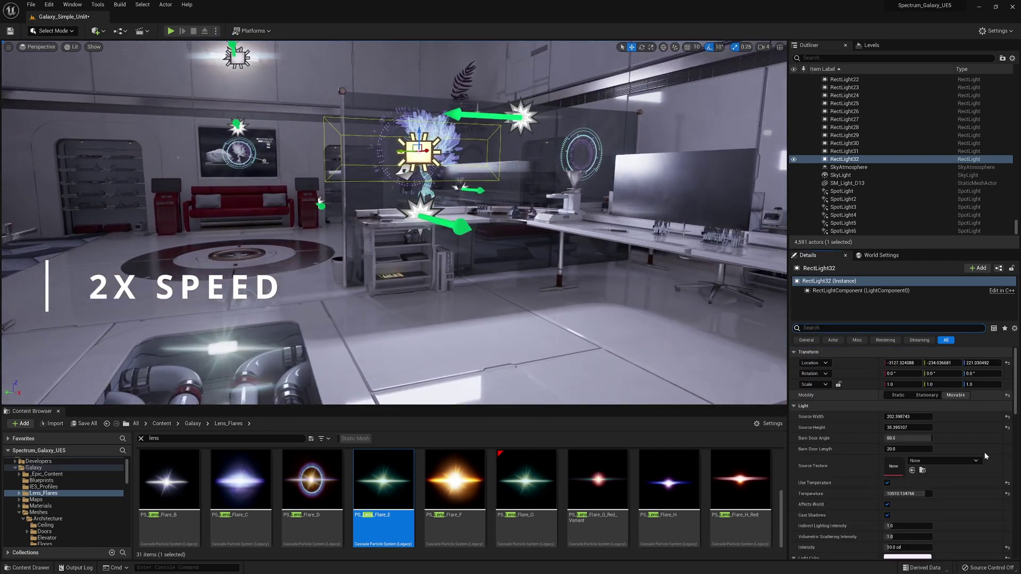
pyautogui.moveTo(915, 416); pyautogui.dragTo(973, 428)
pyautogui.moveTo(425, 176)
pyautogui.mouseDown(button='right')
pyautogui.moveTo(451, 176)
pyautogui.moveTo(427, 168)
pyautogui.mouseUp(button='right')
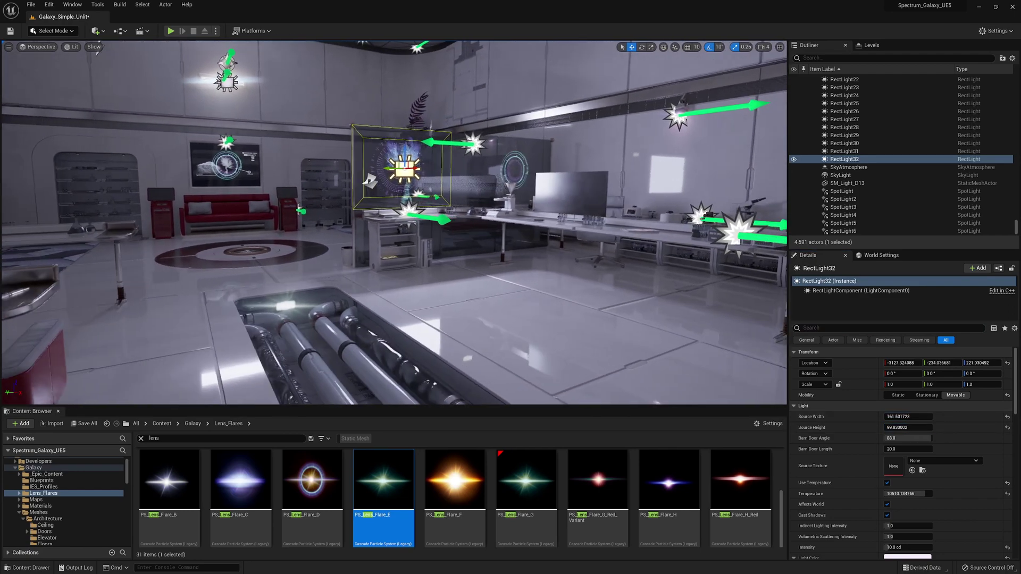
pyautogui.moveTo(654, 369); pyautogui.dragTo(671, 367, button='right')
pyautogui.press('g')
# Open the Galaxy/Textures/Graphics folder and clear the asset filter to show the light projection textures.
pyautogui.scroll(-3, 927, 491)
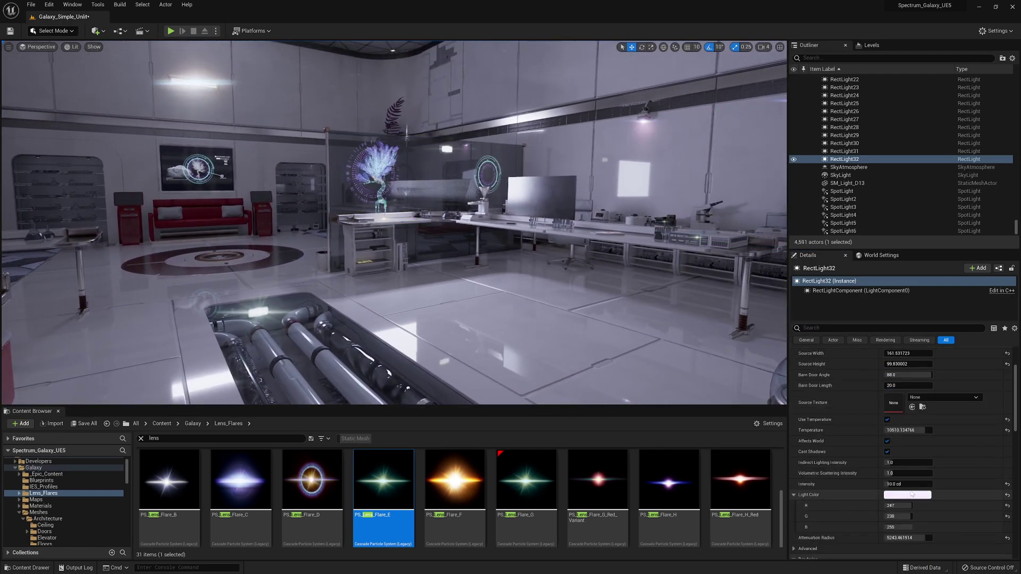
pyautogui.scroll(-1, 35, 506)
pyautogui.click(38, 500)
pyautogui.scroll(-2, 59, 503)
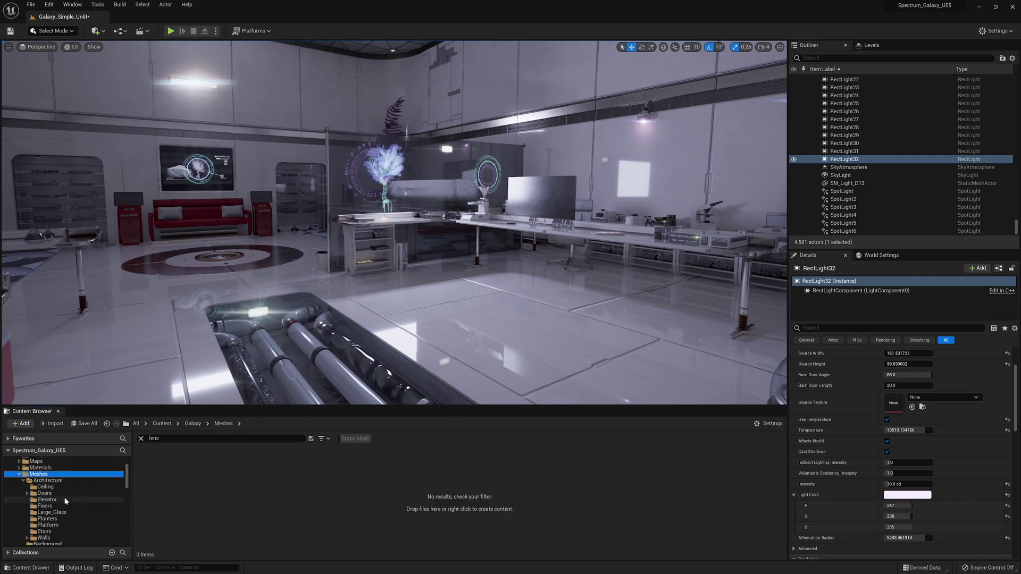
pyautogui.click(44, 494)
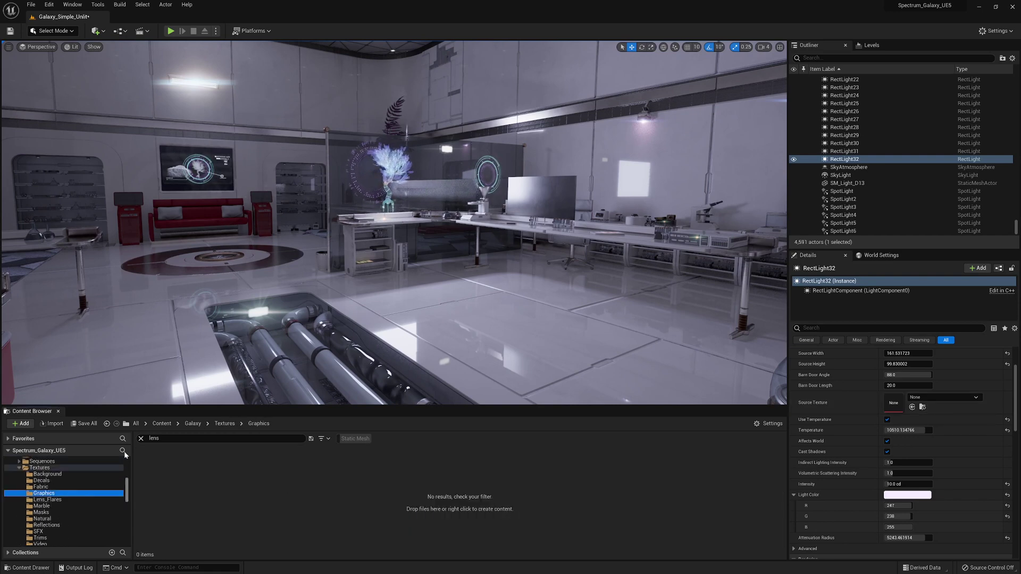
pyautogui.click(141, 438)
# Try T_NasaGraphics_Light_Projection_C as the tree light's source texture, and settle on T_NasaGraphics_Light_Projection_E.
pyautogui.click(312, 524)
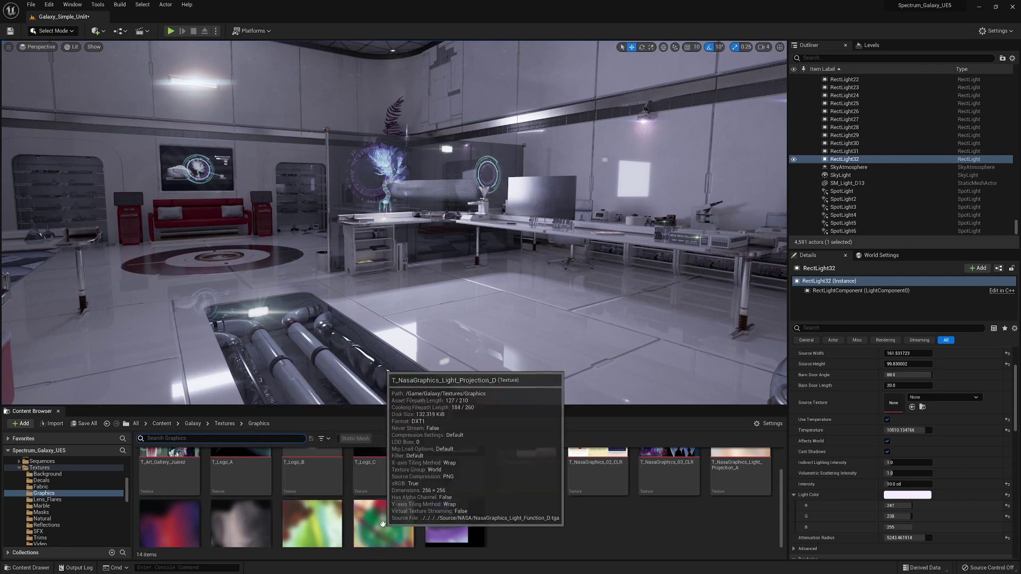
pyautogui.click(912, 406)
pyautogui.click(457, 523)
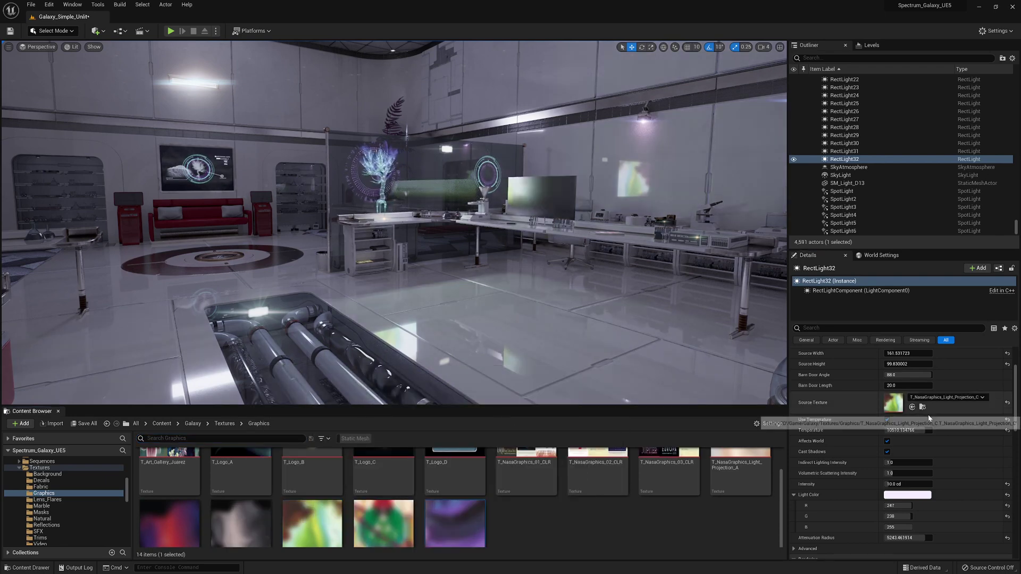
pyautogui.click(912, 406)
pyautogui.moveTo(488, 223)
pyautogui.mouseDown(button='right')
pyautogui.moveTo(463, 217)
pyautogui.moveTo(488, 223)
pyautogui.mouseUp(button='right')
pyautogui.press('g')
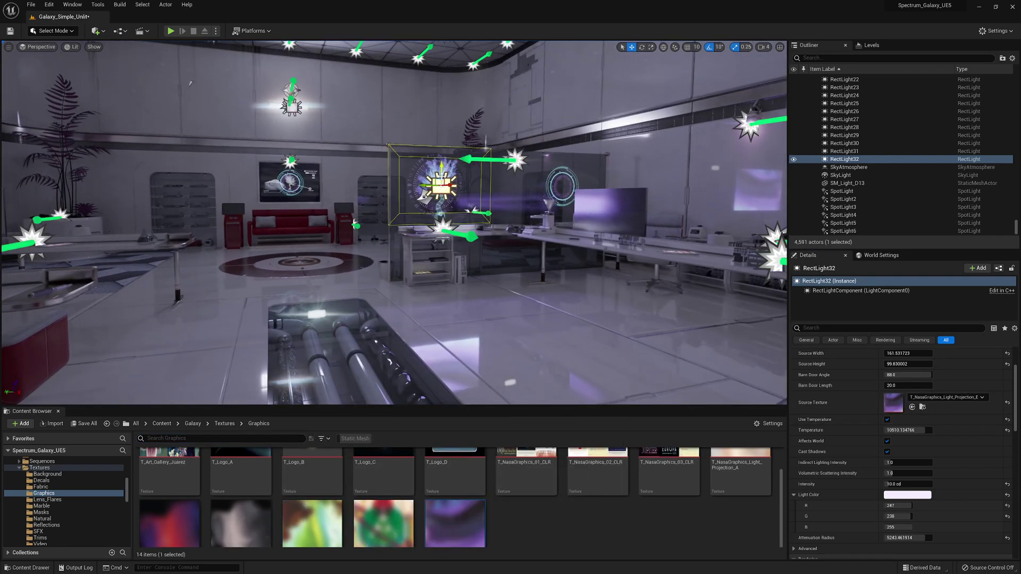
# Change the tree light's color to sky blue, R 108, G 217, B 255.
pyautogui.click(907, 495)
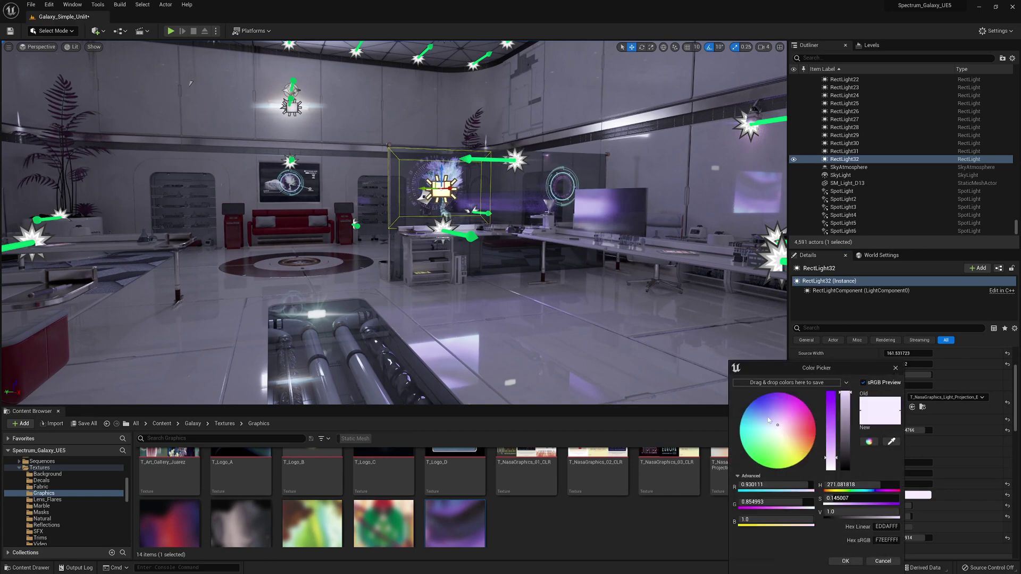
pyautogui.click(767, 418)
pyautogui.moveTo(478, 229); pyautogui.dragTo(508, 234, button='right')
pyautogui.press('g')
pyautogui.click(767, 411)
pyautogui.click(751, 421)
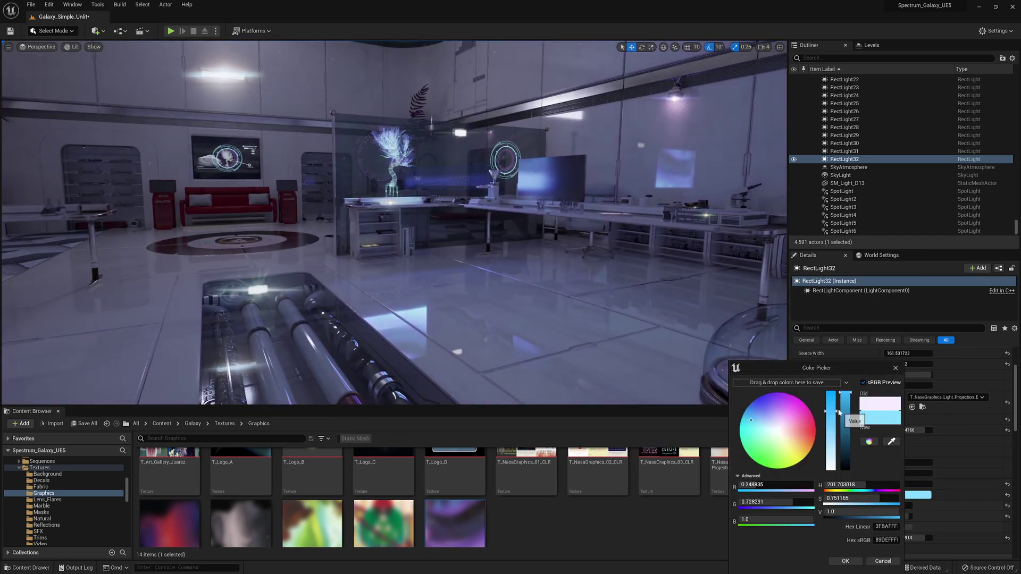
pyautogui.click(845, 561)
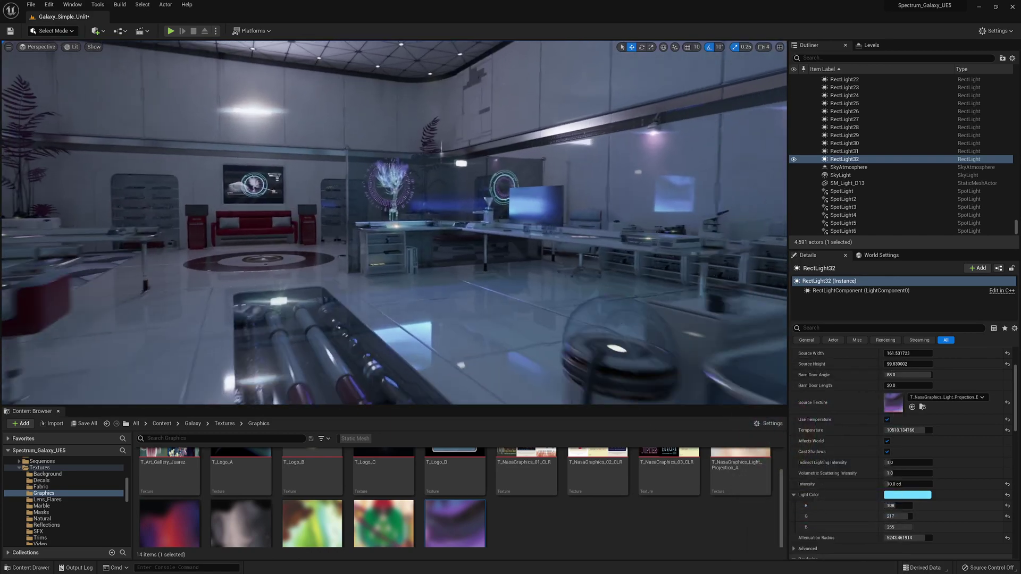
# Limit the tree light's attenuation radius, trying 500 and 850 before settling on 750.
pyautogui.scroll(1, 912, 431)
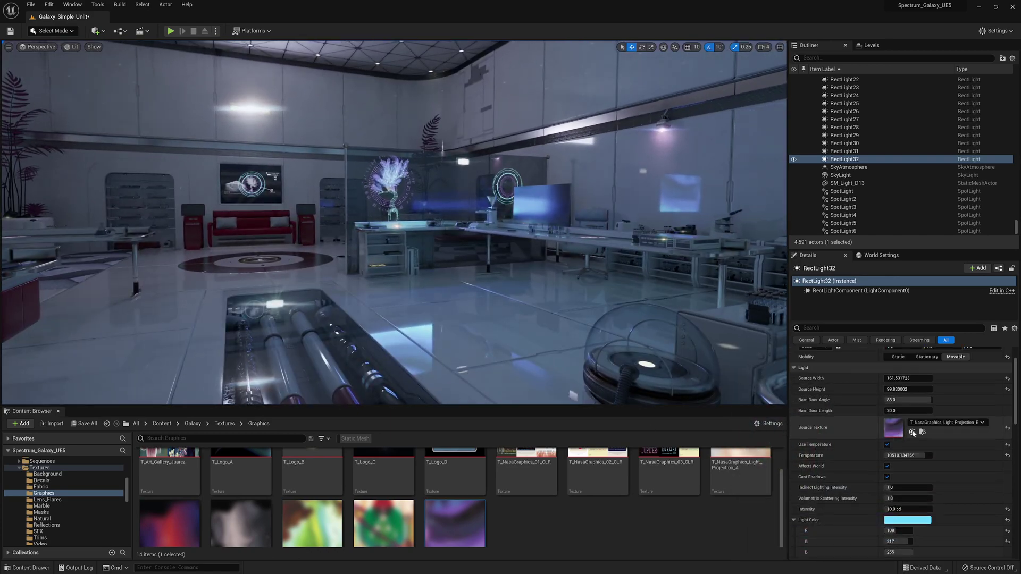
pyautogui.hotkey('ctrl', 'f')
pyautogui.write('rad')
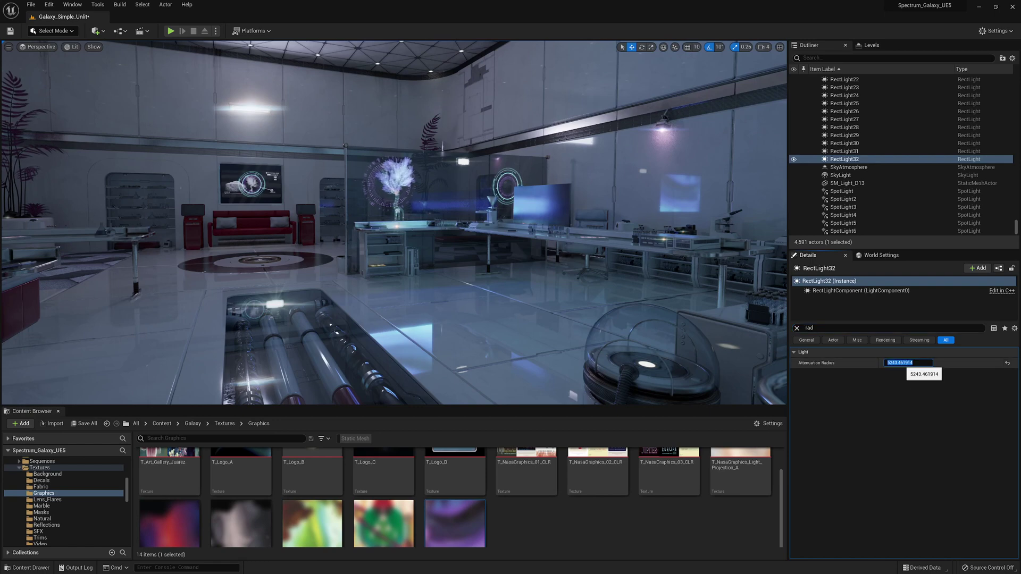
pyautogui.write('500')
pyautogui.press('Return')
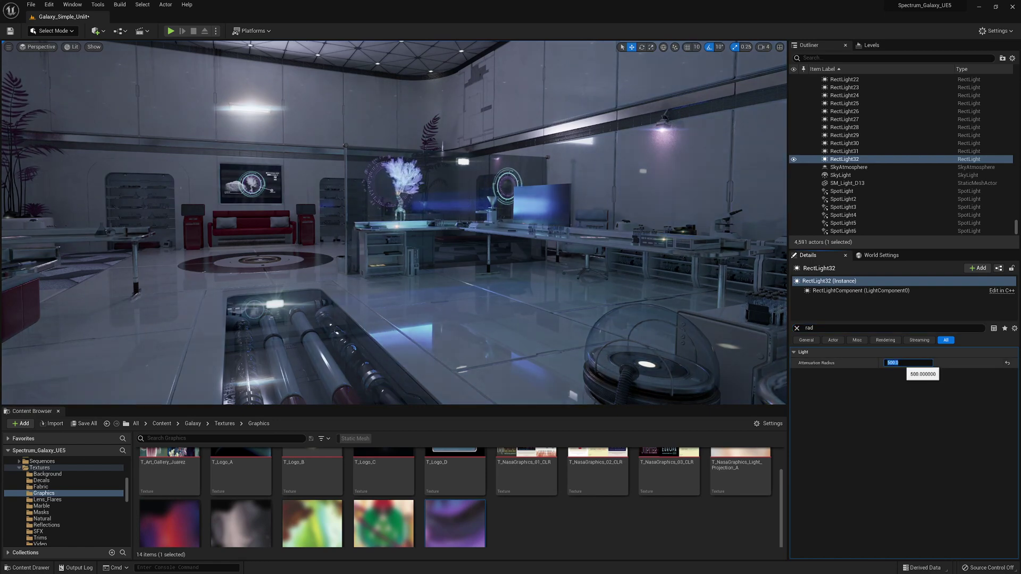
pyautogui.write('850')
pyautogui.press('Return')
pyautogui.moveTo(744, 311); pyautogui.dragTo(755, 309, button='right')
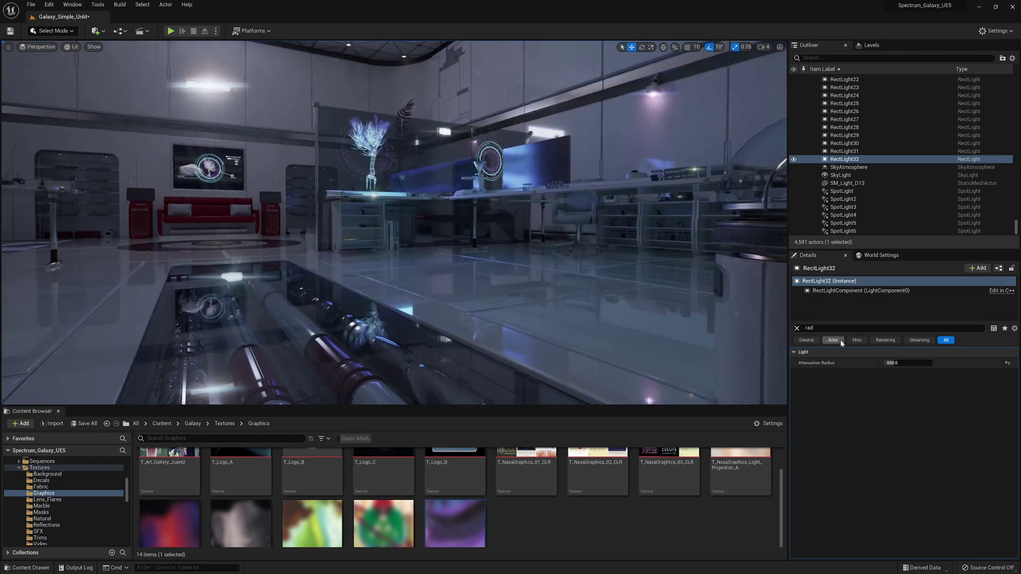
pyautogui.click(904, 362)
pyautogui.moveTo(744, 311); pyautogui.dragTo(766, 313, button='right')
pyautogui.click(797, 328)
pyautogui.scroll(-4, 938, 491)
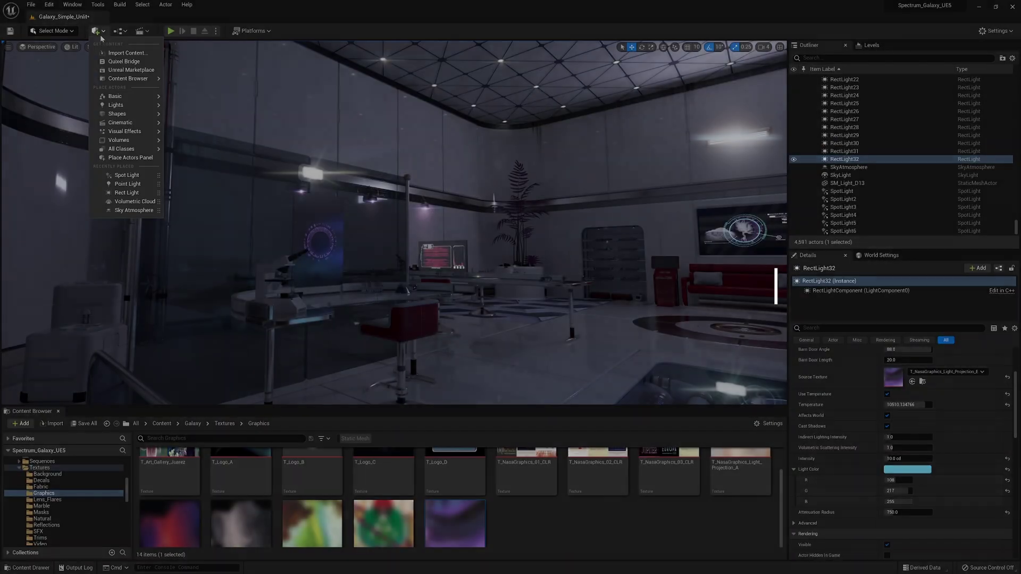
# Add a spot light at the bright lamp above the microscope desk and rotate it to shine down onto the desk.
pyautogui.moveTo(118, 106)
pyautogui.click(201, 126)
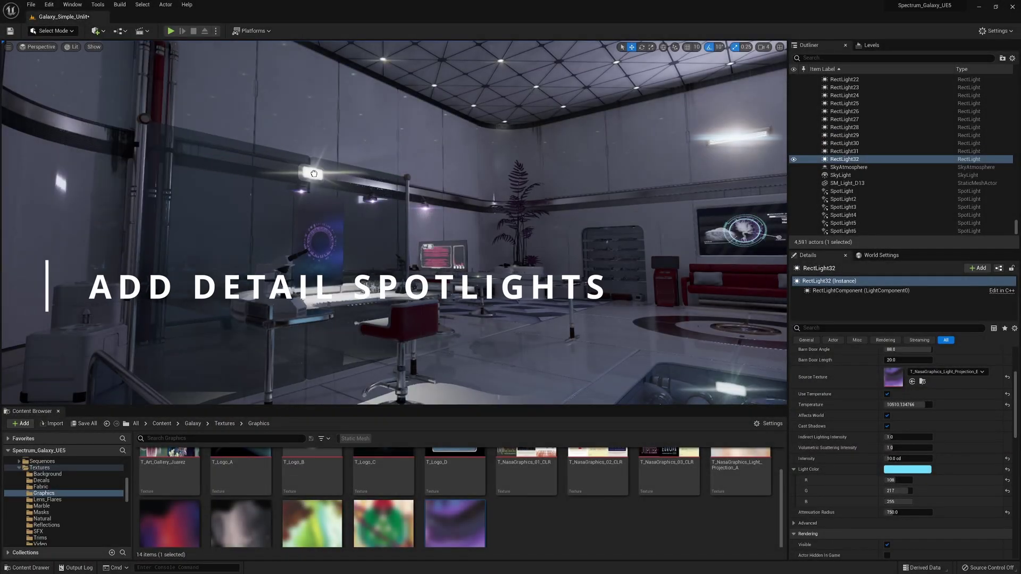
pyautogui.press('g')
pyautogui.press('e')
pyautogui.moveTo(325, 164); pyautogui.dragTo(317, 175)
pyautogui.press('w')
pyautogui.press('s')
pyautogui.moveTo(638, 298); pyautogui.dragTo(747, 339, button='right')
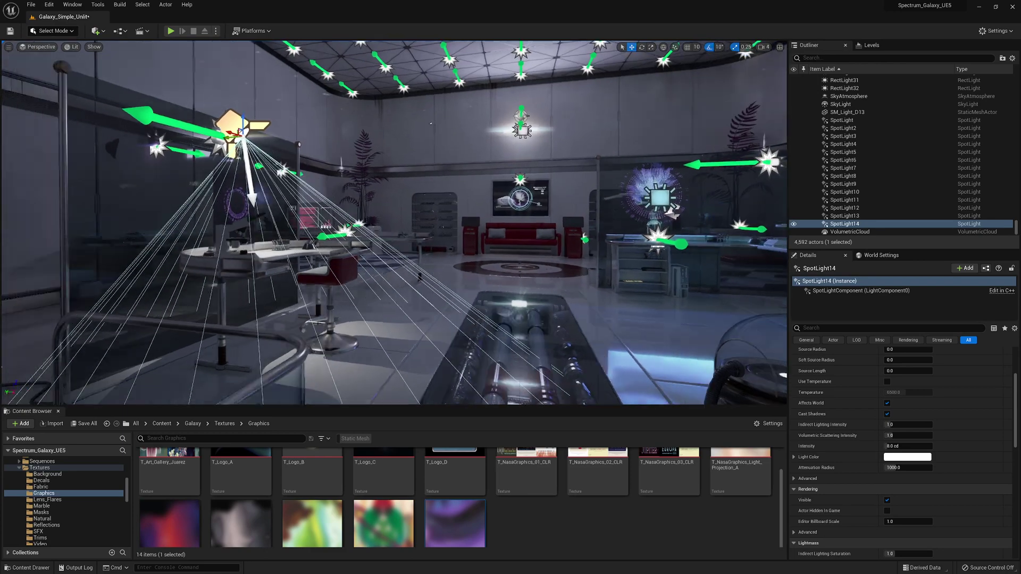
# Reduce the microscope desk spot light's attenuation radius to about 476.
pyautogui.write('grad')
pyautogui.moveTo(906, 384); pyautogui.dragTo(888, 384)
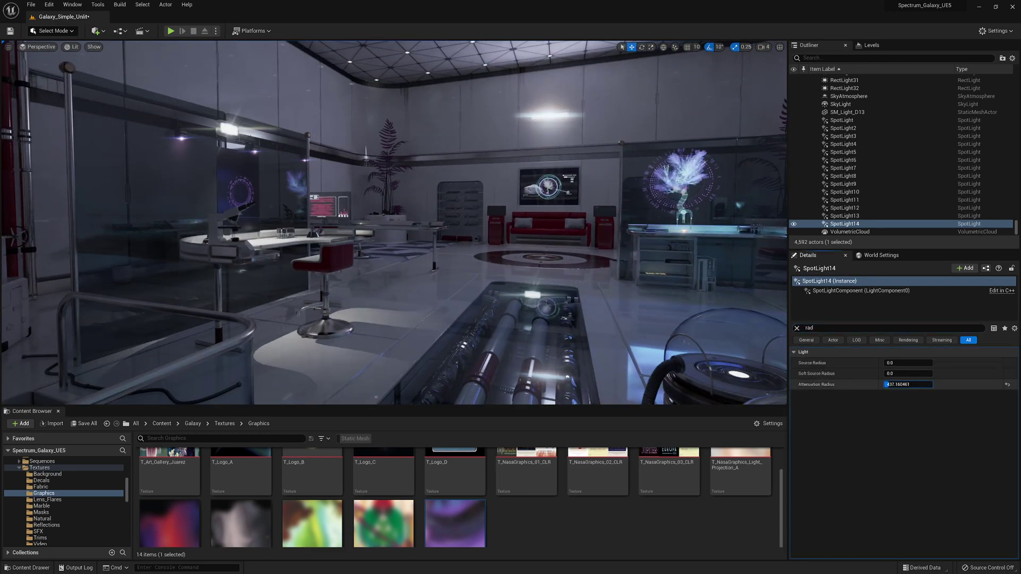
pyautogui.click(796, 328)
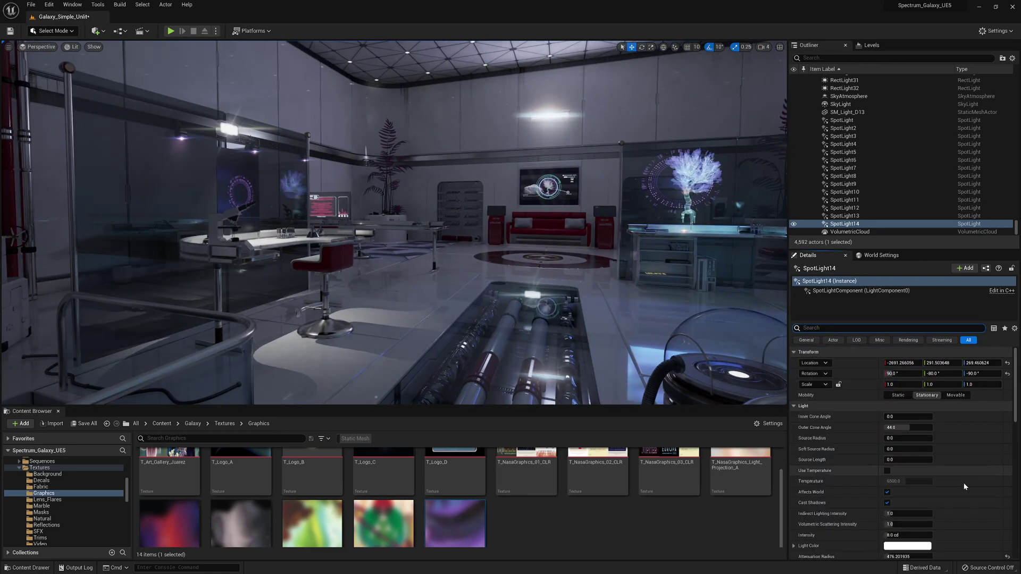
# Try Complex_IES as the desk spot light's IES texture, and settle on TLP_Broad_Feature.
pyautogui.scroll(-15, 904, 451)
pyautogui.scroll(3, 933, 473)
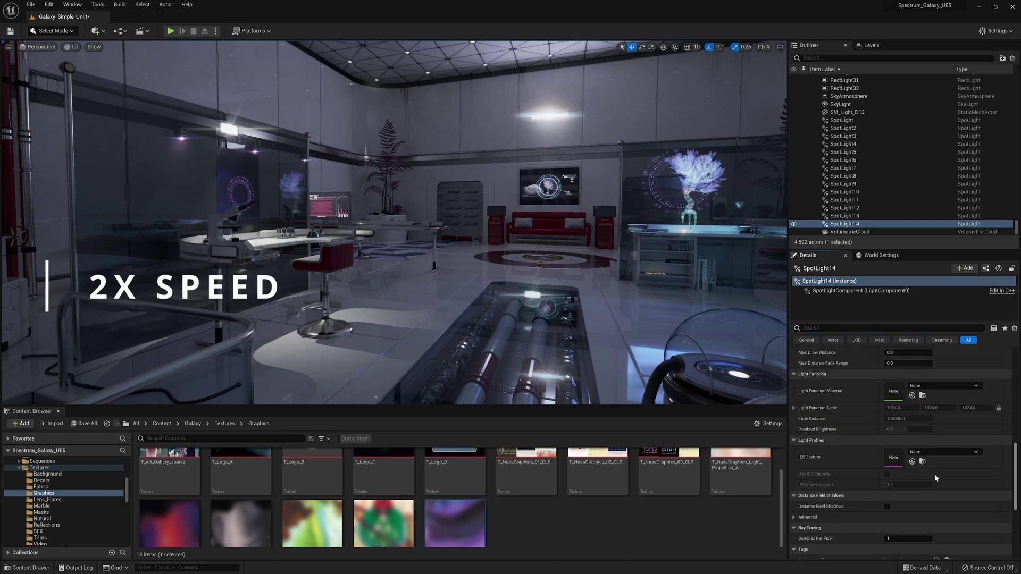
pyautogui.click(943, 456)
pyautogui.scroll(-3, 952, 409)
pyautogui.click(951, 377)
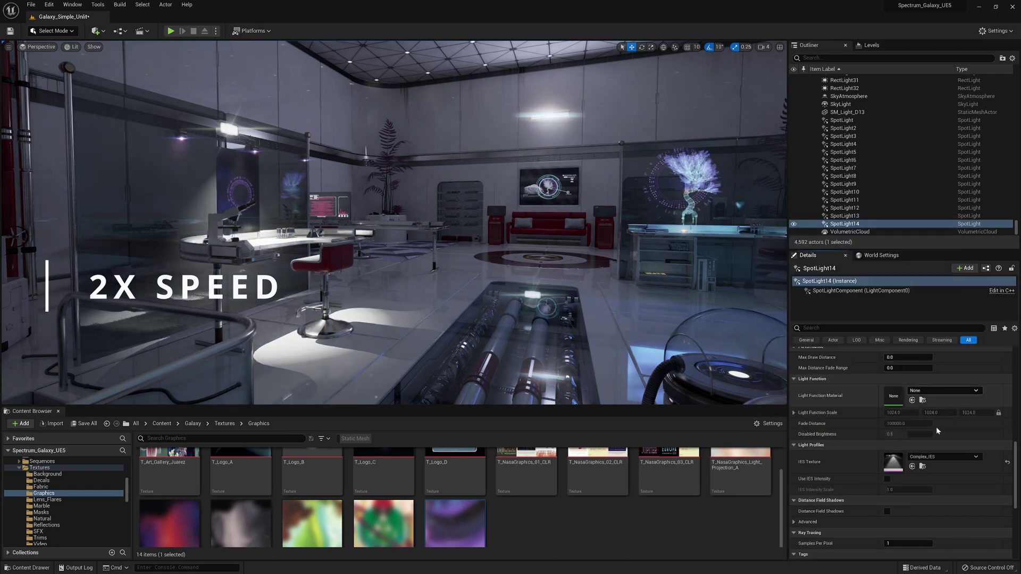
pyautogui.click(943, 457)
pyautogui.scroll(-2, 948, 390)
pyautogui.click(947, 383)
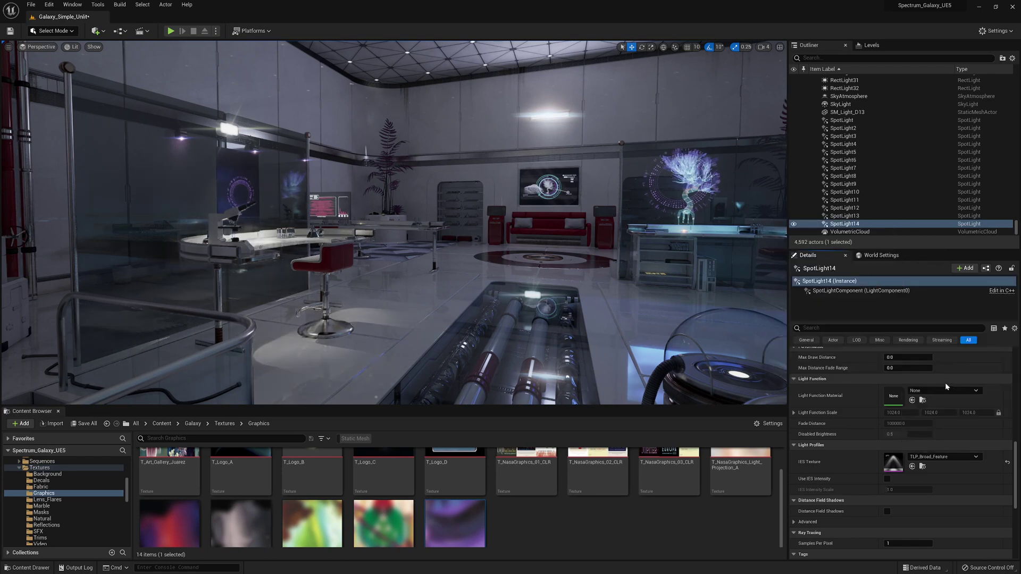
# Tilt the desk spot light by 10 degrees and hide the editor gizmos to check the lighting.
pyautogui.moveTo(404, 202); pyautogui.dragTo(367, 199, button='right')
pyautogui.press('e')
pyautogui.press('g')
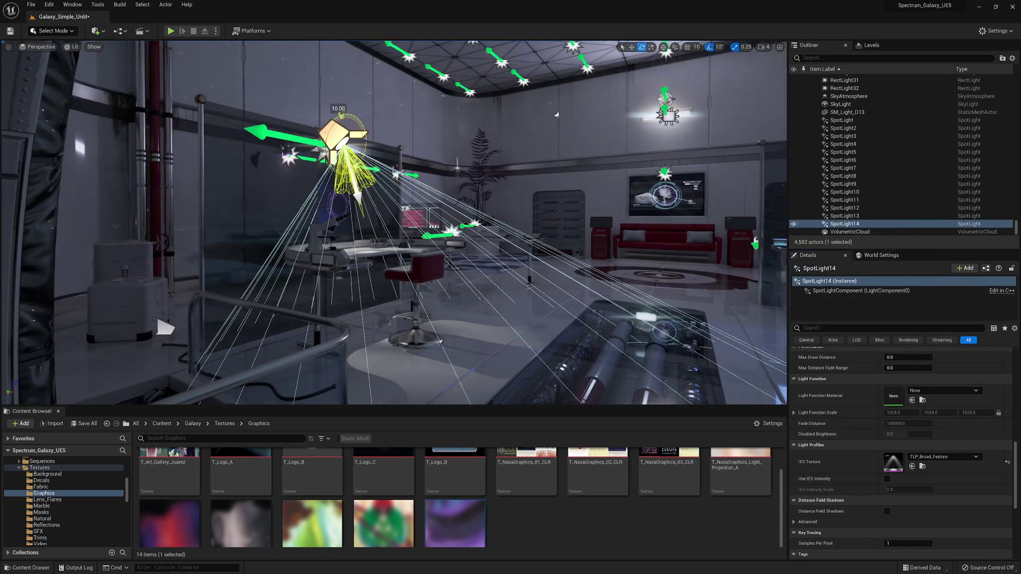
pyautogui.press('g')
pyautogui.moveTo(556, 114); pyautogui.dragTo(521, 117, button='right')
# Change the desk spot light's color to a pale lavender blue after trying more saturated cyan and light blue tints.
pyautogui.scroll(5, 991, 448)
pyautogui.scroll(4, 991, 448)
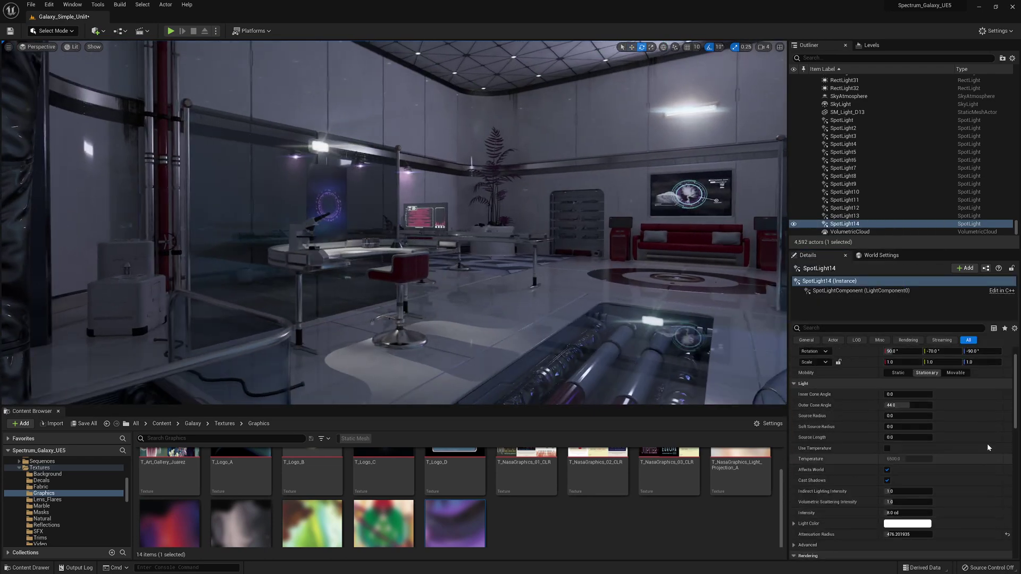
pyautogui.click(916, 495)
pyautogui.moveTo(768, 426); pyautogui.dragTo(766, 420)
pyautogui.moveTo(585, 256); pyautogui.dragTo(664, 241, button='right')
pyautogui.click(802, 434)
pyautogui.click(747, 421)
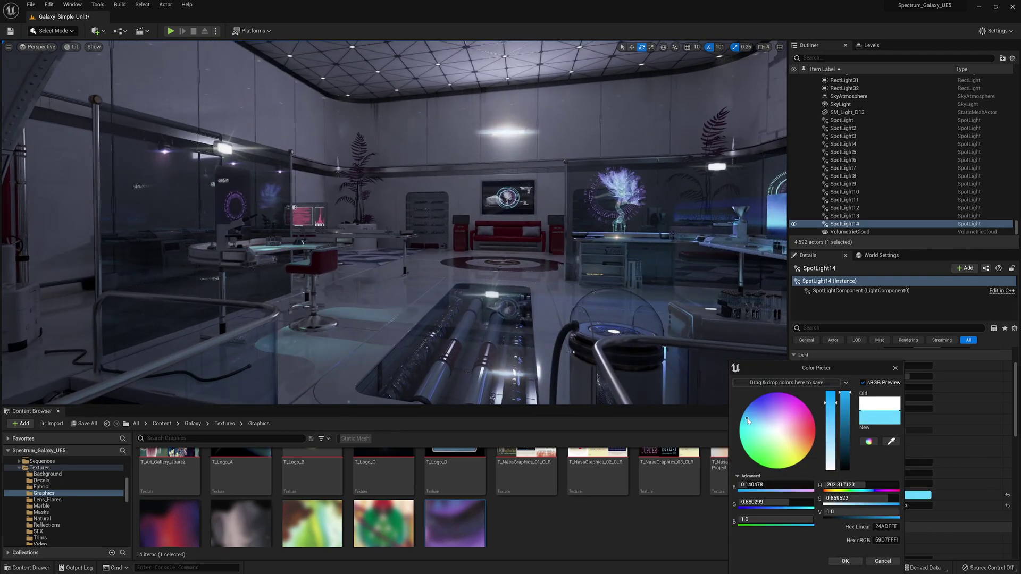
pyautogui.moveTo(756, 423); pyautogui.dragTo(759, 424)
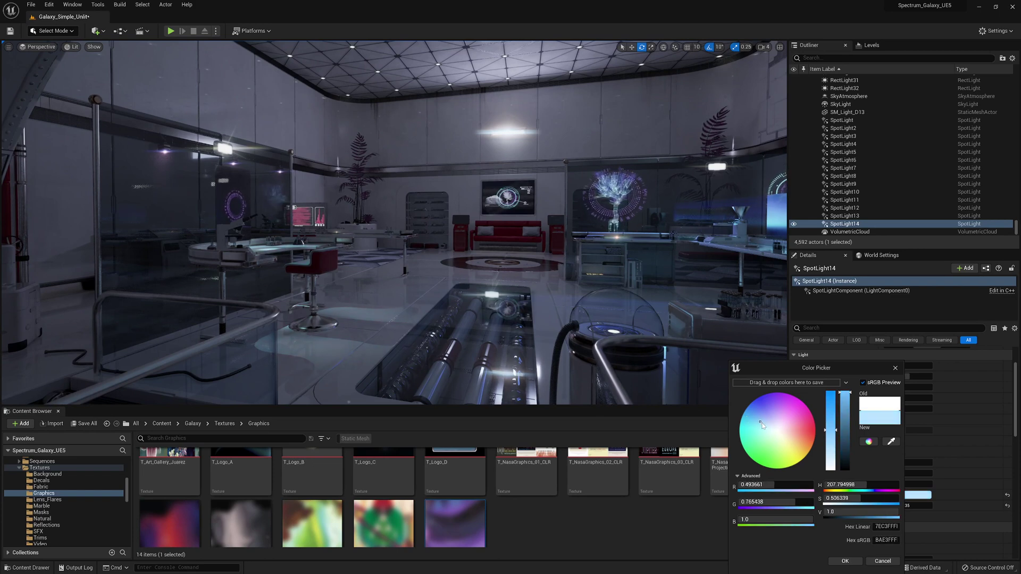
pyautogui.click(768, 417)
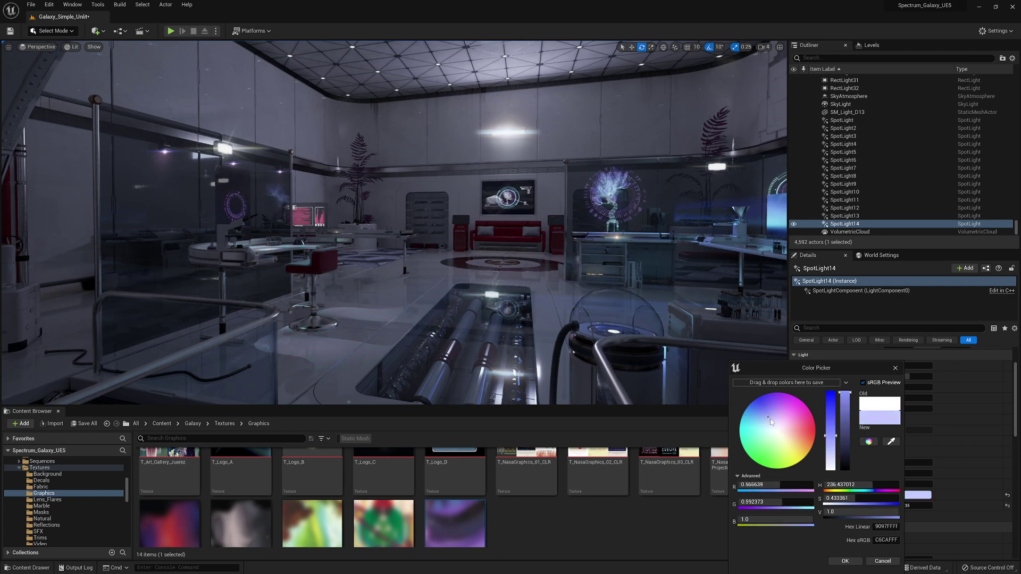
pyautogui.click(845, 561)
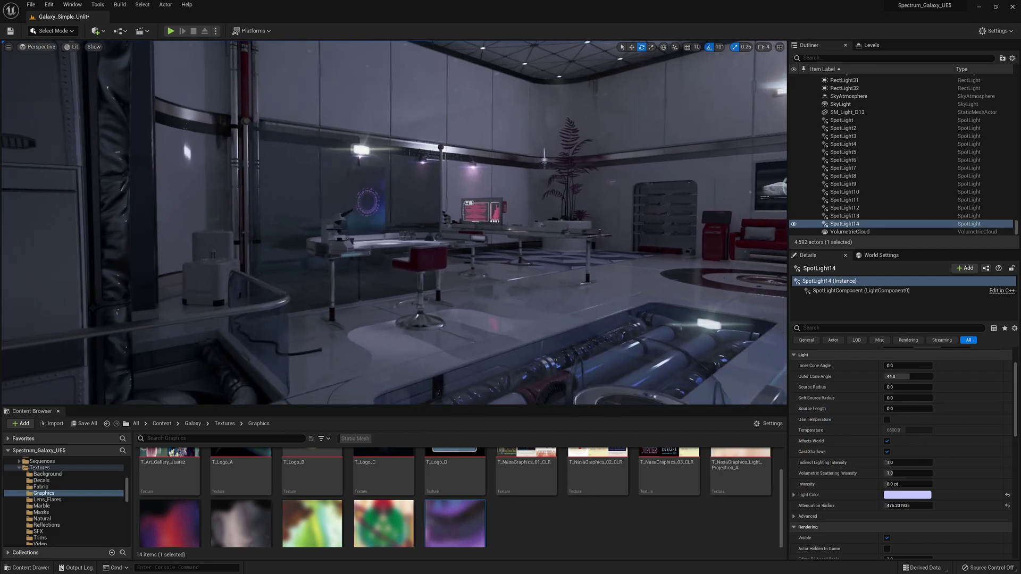
# Set the microscope desk spot light's intensity to 10 cd after trying 50.
pyautogui.write('int')
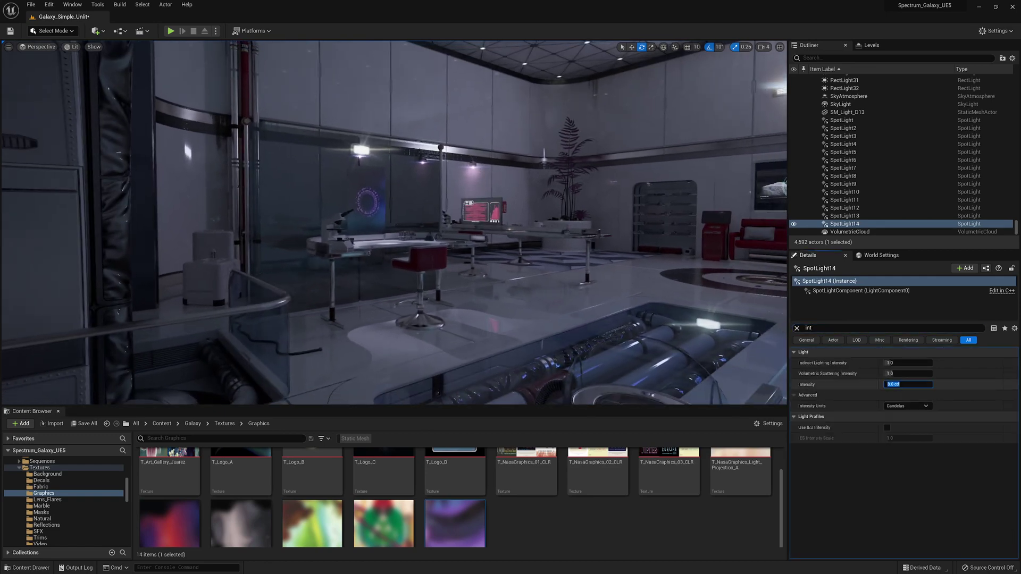
pyautogui.write('50')
pyautogui.press('Return')
pyautogui.write('10')
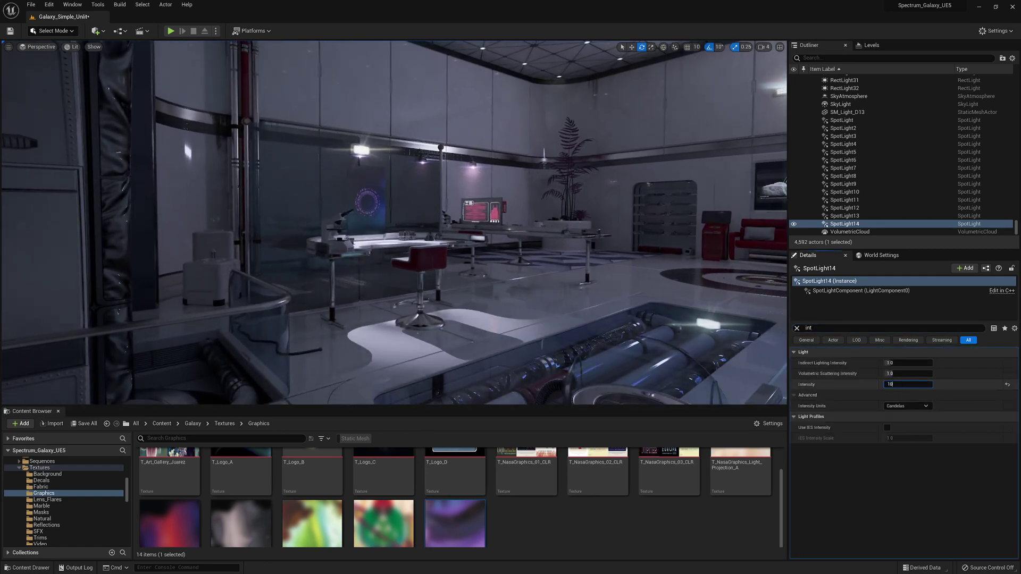
pyautogui.press('Return')
# Duplicate the desk spot light and move the copy toward the row of wall fixtures above the back workbench.
pyautogui.moveTo(509, 230); pyautogui.dragTo(394, 229, button='right')
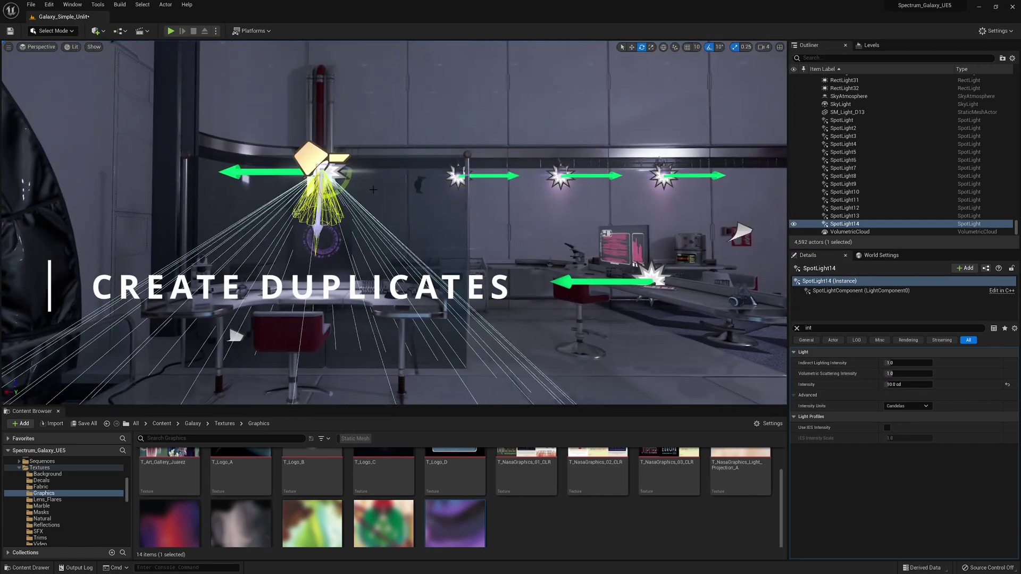
pyautogui.keyDown('alt'); pyautogui.keyDown('shift'); pyautogui.moveTo(299, 179); pyautogui.dragTo(404, 179); pyautogui.keyUp('shift'); pyautogui.keyUp('alt')
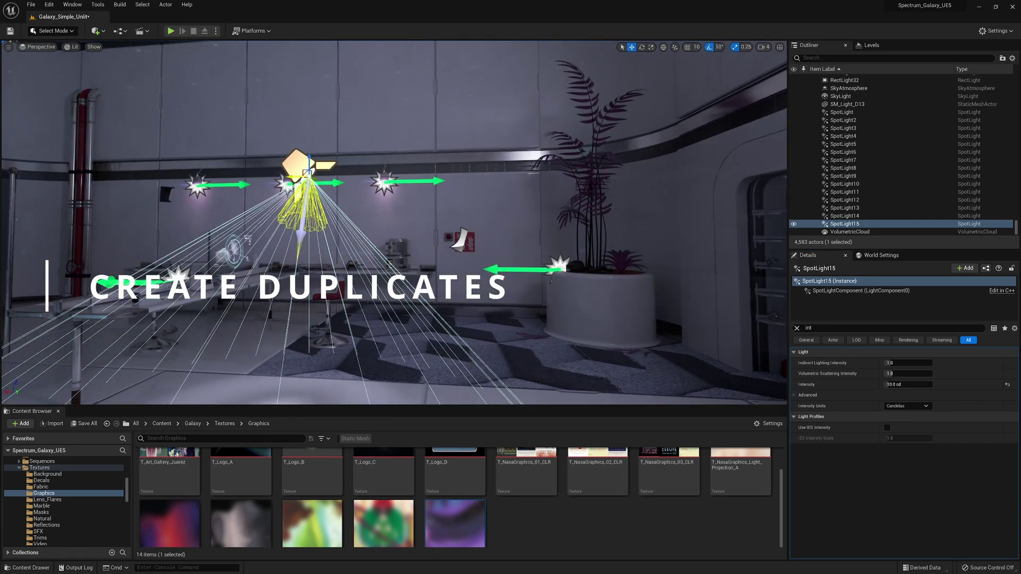
pyautogui.keyDown('shift'); pyautogui.moveTo(314, 179); pyautogui.dragTo(340, 192); pyautogui.keyUp('shift')
pyautogui.moveTo(340, 192); pyautogui.dragTo(412, 202, button='right')
# Rotate the copied spot light to a -90 degree pitch and position it beneath the wall fixture nearest the potted plant.
pyautogui.click(797, 329)
pyautogui.press('Return')
pyautogui.press('e')
pyautogui.moveTo(428, 210); pyautogui.dragTo(422, 233)
pyautogui.moveTo(441, 199); pyautogui.dragTo(454, 155)
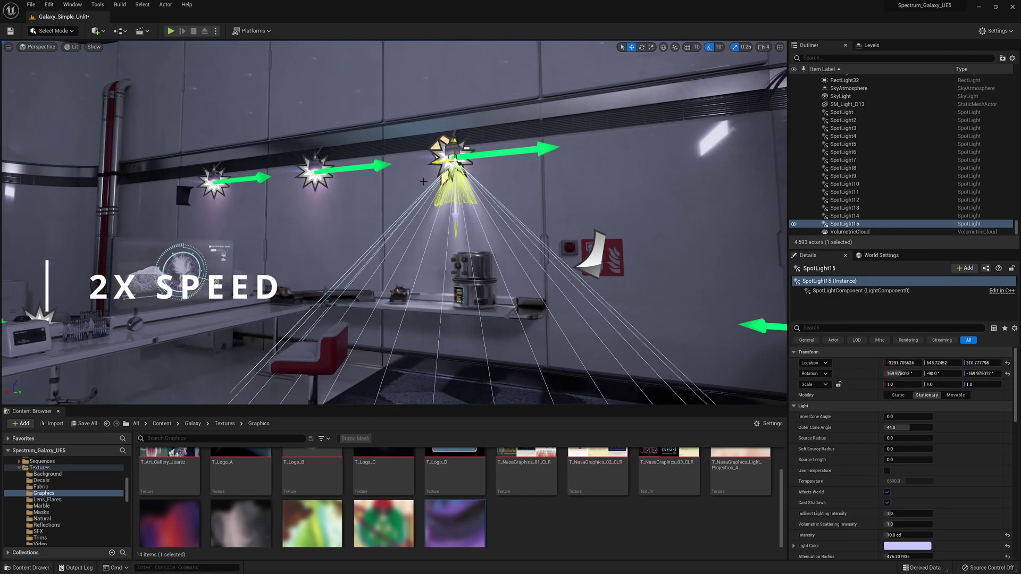
# Check the copied light with the gizmos hidden, and set the mobility of all the spot lights to Movable.
pyautogui.press('s')
pyautogui.moveTo(454, 154); pyautogui.dragTo(466, 189, button='right')
pyautogui.press('g')
pyautogui.press('g')
pyautogui.press('g')
pyautogui.press('w')
pyautogui.press('g')
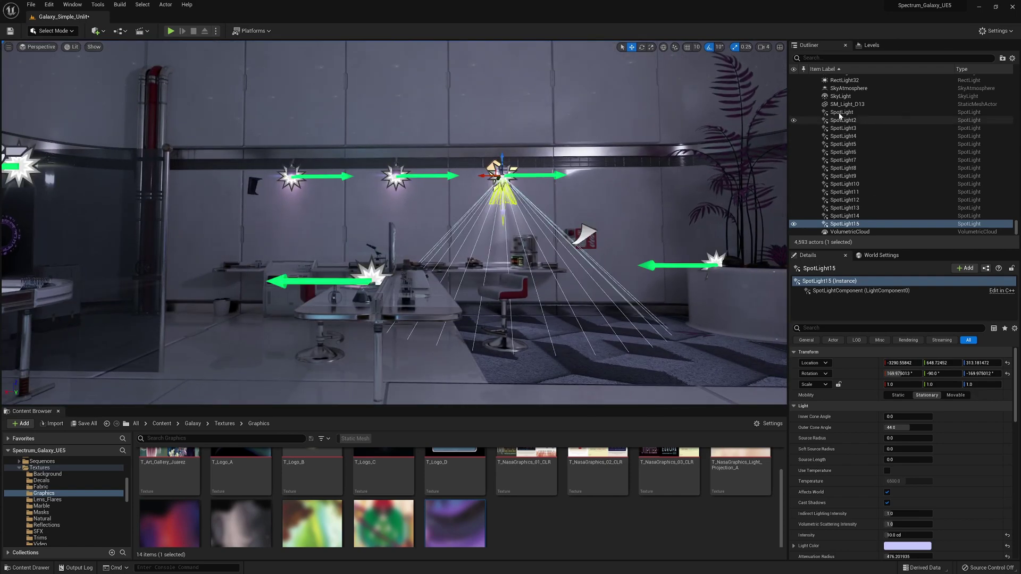
pyautogui.keyDown('shift'); pyautogui.click(840, 114); pyautogui.keyUp('shift')
pyautogui.click(542, 270)
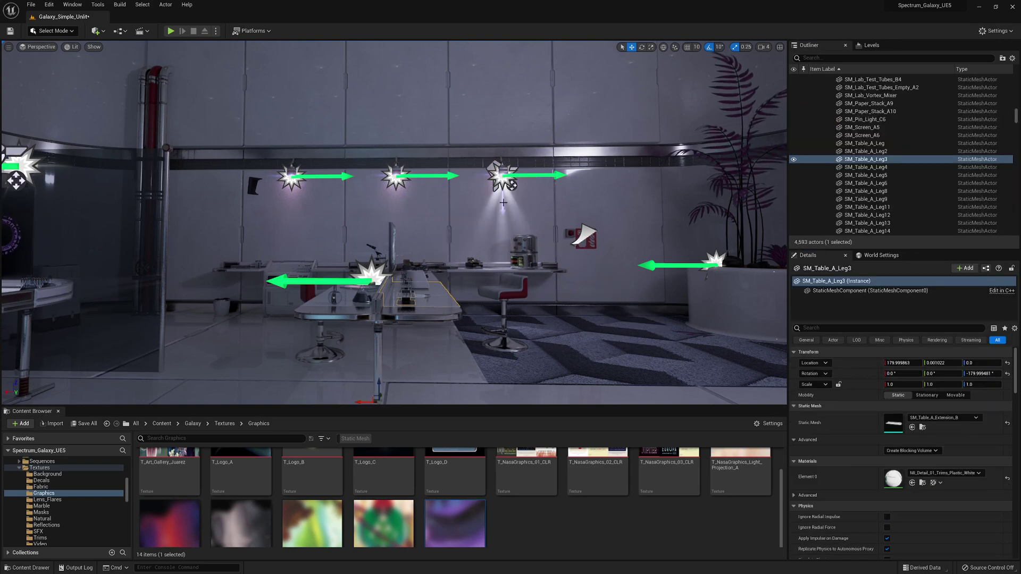
# Duplicate the wall spot light twice, placing the copies beneath the other two fixtures along the back workbench.
pyautogui.click(502, 174)
pyautogui.moveTo(665, 251); pyautogui.dragTo(654, 252, button='right')
pyautogui.press('d')
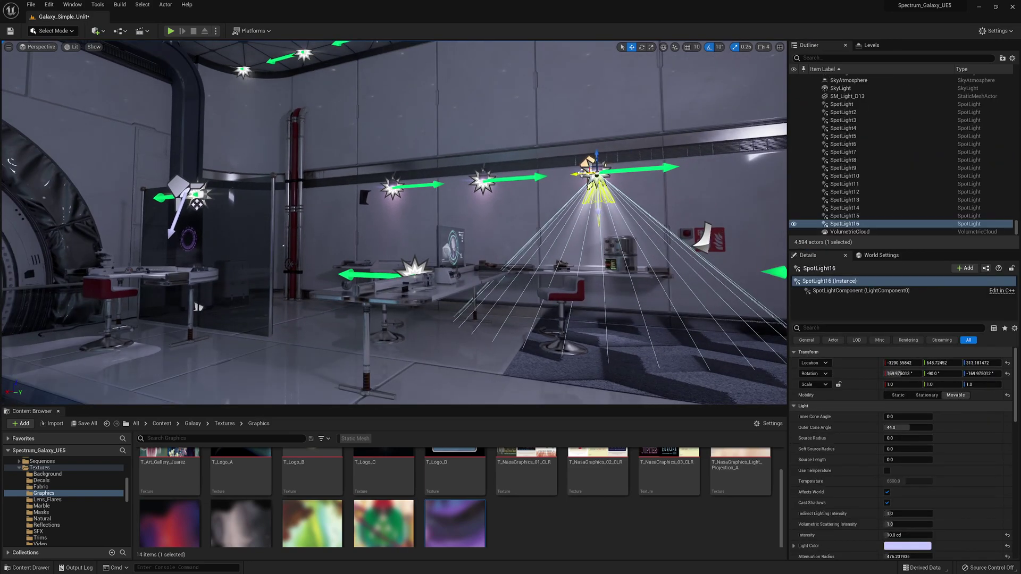
pyautogui.keyDown('shift'); pyautogui.moveTo(582, 174); pyautogui.dragTo(474, 177); pyautogui.keyUp('shift')
# Change the color of the three wall spot lights to a light periwinkle blue after trying pink and lavender tints.
pyautogui.keyDown('shift'); pyautogui.click(849, 210); pyautogui.keyUp('shift')
pyautogui.press('s')
pyautogui.moveTo(654, 308); pyautogui.dragTo(663, 308, button='right')
pyautogui.press('g')
pyautogui.click(907, 498)
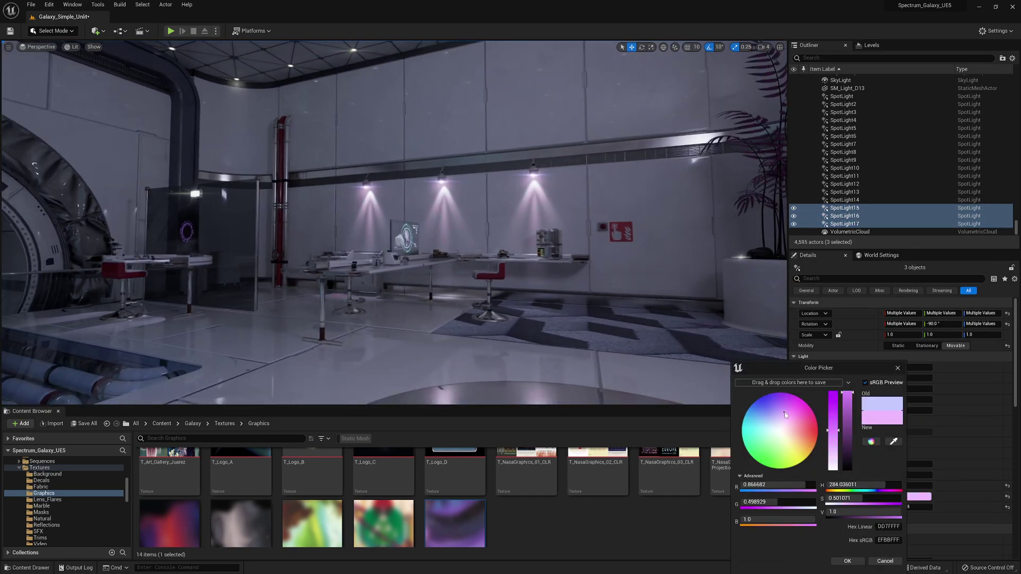
pyautogui.press('s')
pyautogui.moveTo(697, 341)
pyautogui.mouseDown(button='right')
pyautogui.moveTo(678, 341)
pyautogui.moveTo(774, 340)
pyautogui.mouseUp(button='right')
pyautogui.click(777, 414)
pyautogui.press('s')
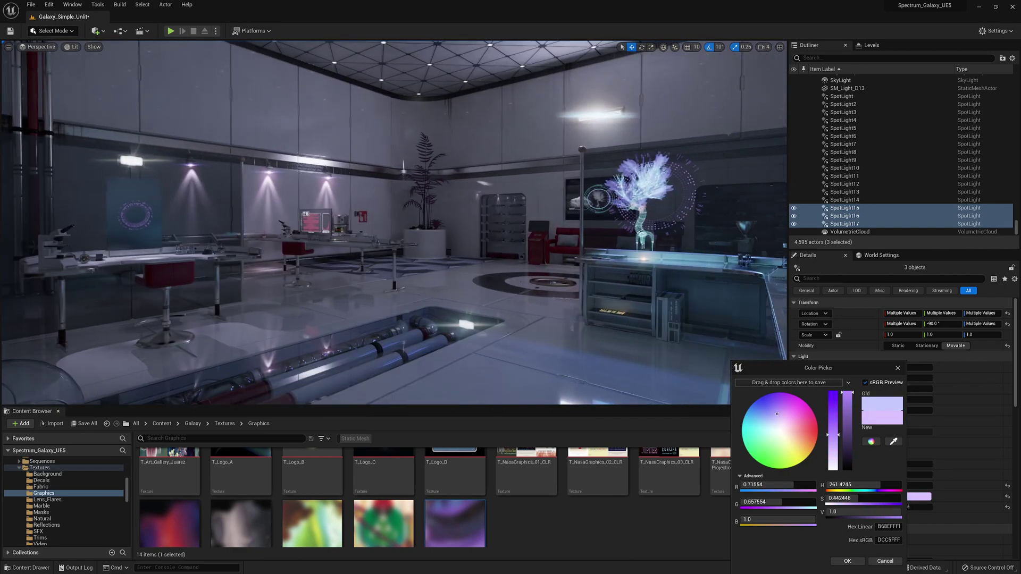
pyautogui.moveTo(767, 425)
pyautogui.mouseDown()
pyautogui.moveTo(784, 416)
pyautogui.moveTo(796, 424)
pyautogui.moveTo(754, 420)
pyautogui.moveTo(769, 418)
pyautogui.mouseUp()
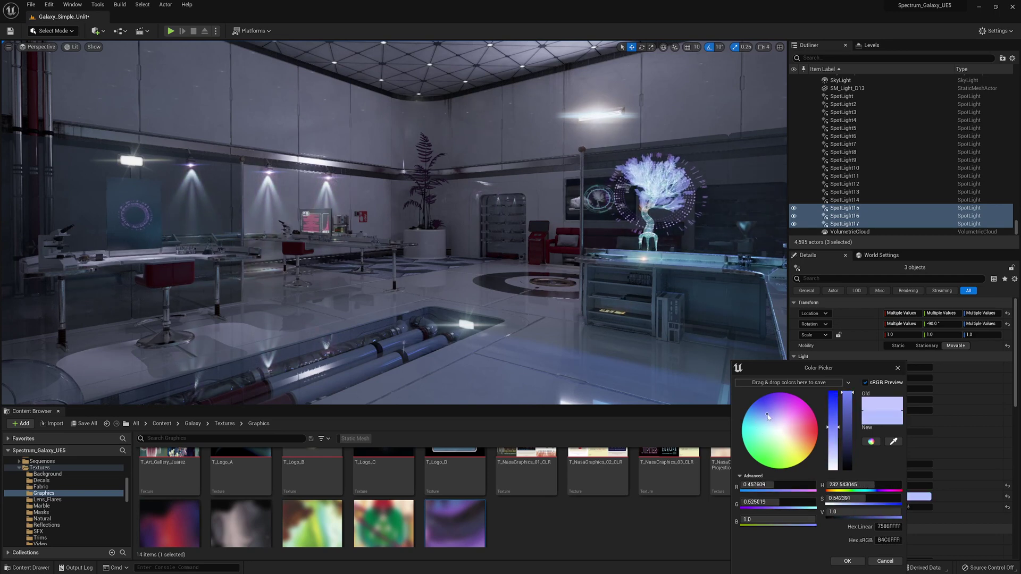
pyautogui.click(845, 560)
# Duplicate the three wall spot lights and move the copies across the room to the fixtures on the opposite wall.
pyautogui.moveTo(712, 340); pyautogui.dragTo(667, 340, button='right')
pyautogui.press('g')
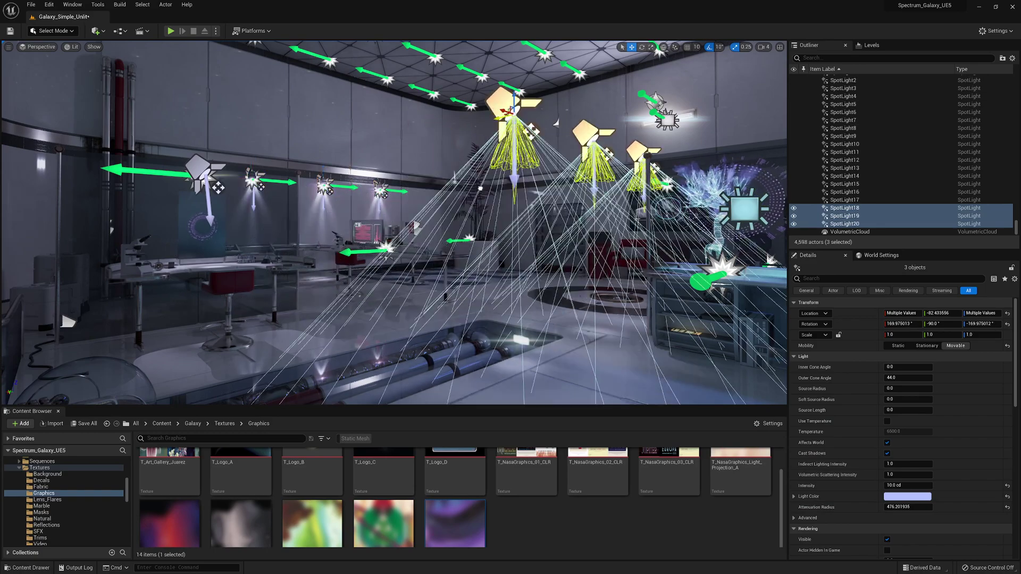
pyautogui.moveTo(394, 224); pyautogui.dragTo(611, 218, button='right')
pyautogui.moveTo(406, 172); pyautogui.dragTo(570, 201)
pyautogui.moveTo(570, 201); pyautogui.dragTo(675, 208, button='right')
pyautogui.moveTo(474, 221); pyautogui.dragTo(580, 224)
pyautogui.press('g')
# Duplicate the SM_Light_B wall fixture with its lens flare and place the copy above the neighbouring spot light.
pyautogui.moveTo(578, 222)
pyautogui.mouseDown(button='right')
pyautogui.moveTo(553, 234)
pyautogui.moveTo(564, 234)
pyautogui.mouseUp(button='right')
pyautogui.moveTo(521, 200); pyautogui.dragTo(522, 200, button='right')
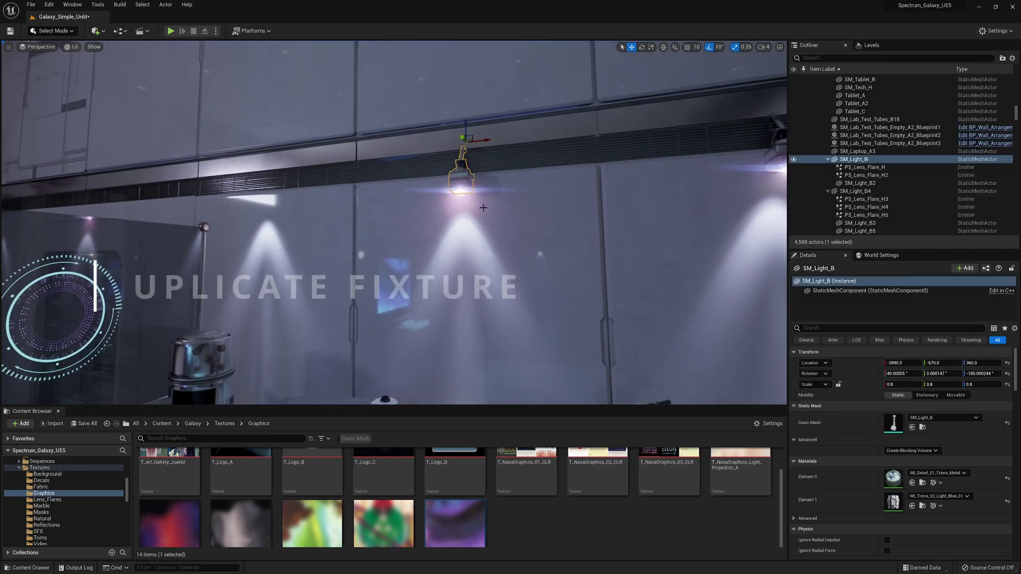
pyautogui.keyDown('ctrl'); pyautogui.click(476, 175); pyautogui.keyUp('ctrl')
pyautogui.hotkey('ctrl', 'z')
pyautogui.keyDown('ctrl'); pyautogui.click(500, 176); pyautogui.keyUp('ctrl')
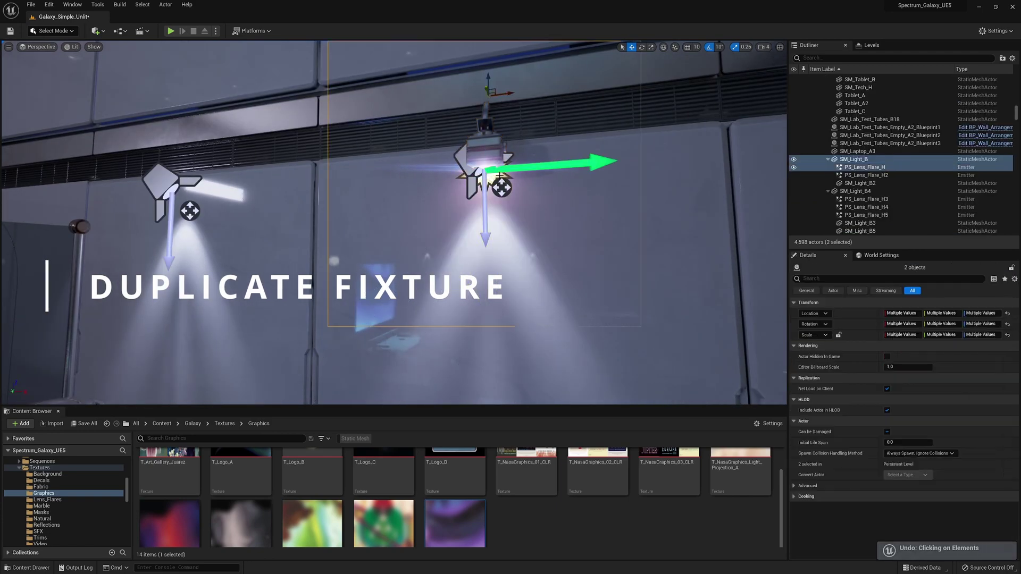
pyautogui.keyDown('alt'); pyautogui.keyDown('shift'); pyautogui.moveTo(507, 93); pyautogui.dragTo(203, 104); pyautogui.keyUp('shift'); pyautogui.keyUp('alt')
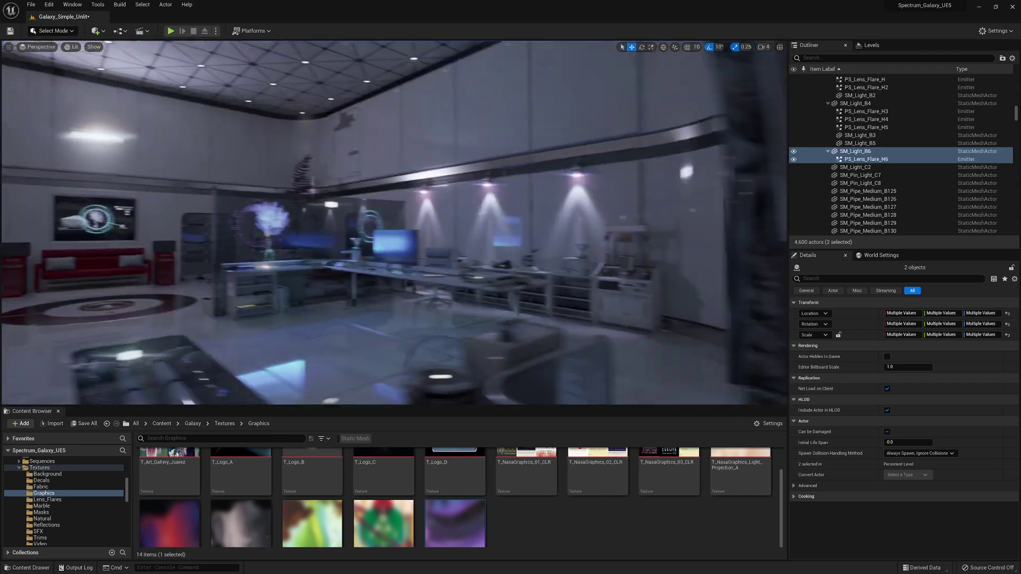
pyautogui.moveTo(510, 246); pyautogui.dragTo(432, 245, button='right')
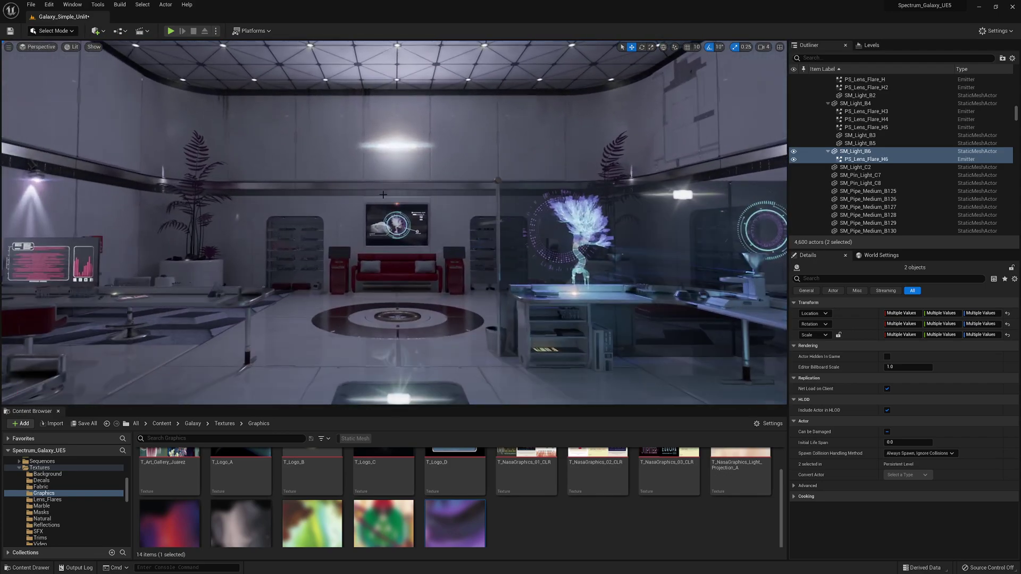
# Tilt the rectangular light above the red sofa by -30 degrees and move it slightly away from the wall.
pyautogui.press('g')
pyautogui.click(399, 147)
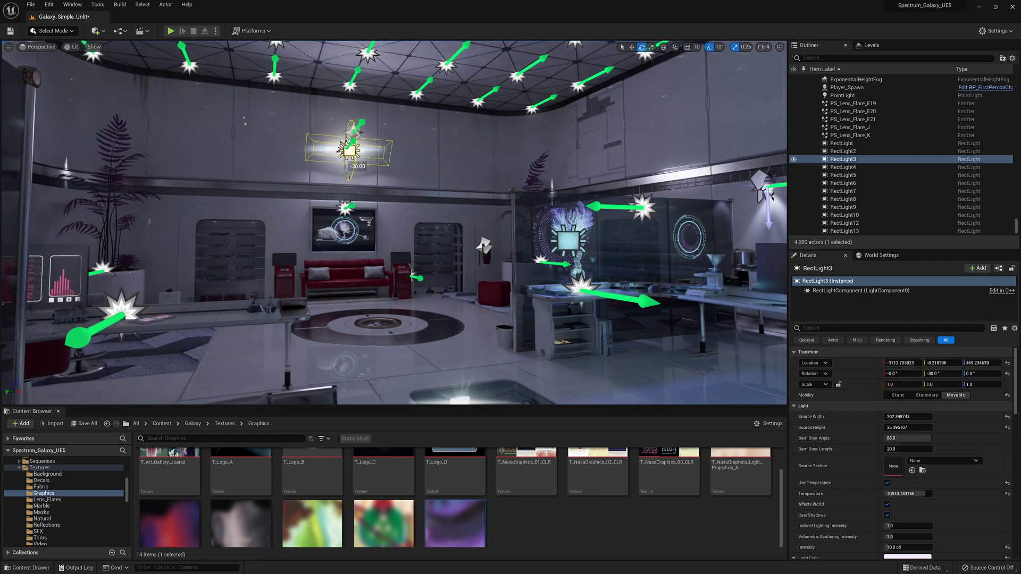
pyautogui.moveTo(353, 150); pyautogui.dragTo(353, 149)
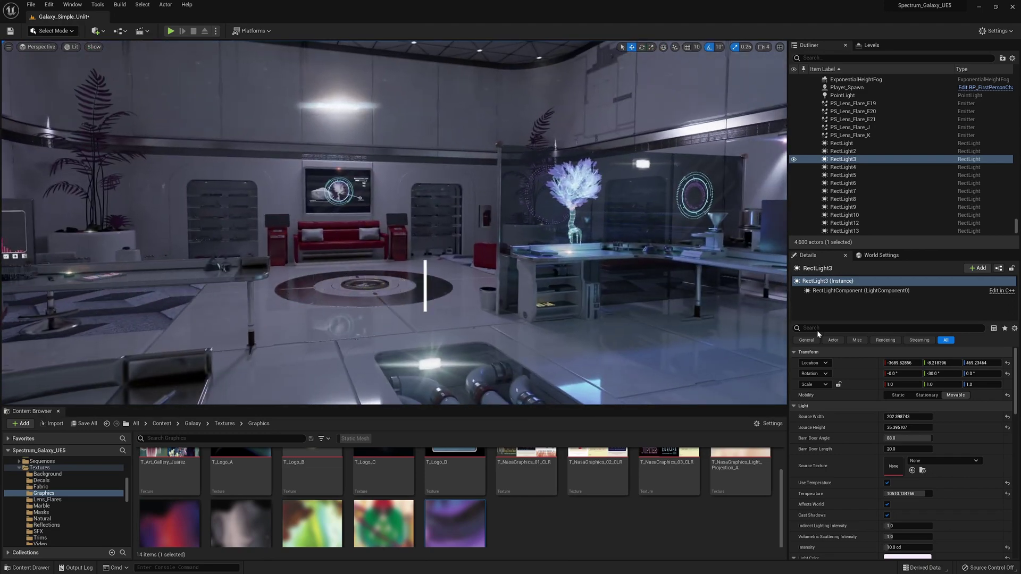
# Set the intensity of the rectangular light above the sofa to 15 cd after trying 10.
pyautogui.write('t')
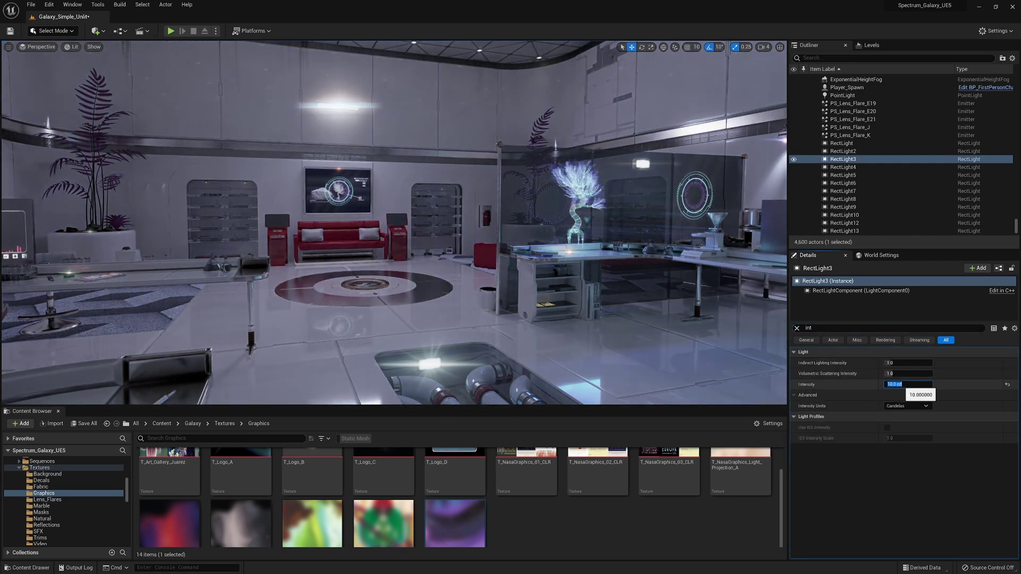
pyautogui.press('Return')
pyautogui.write('10')
pyautogui.press('Return')
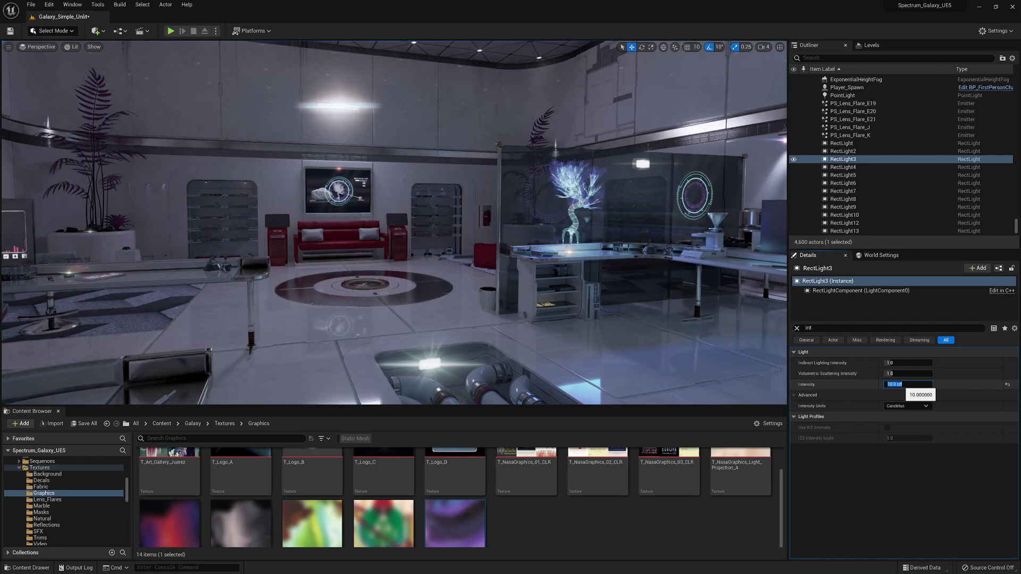
pyautogui.write('15')
pyautogui.press('Return')
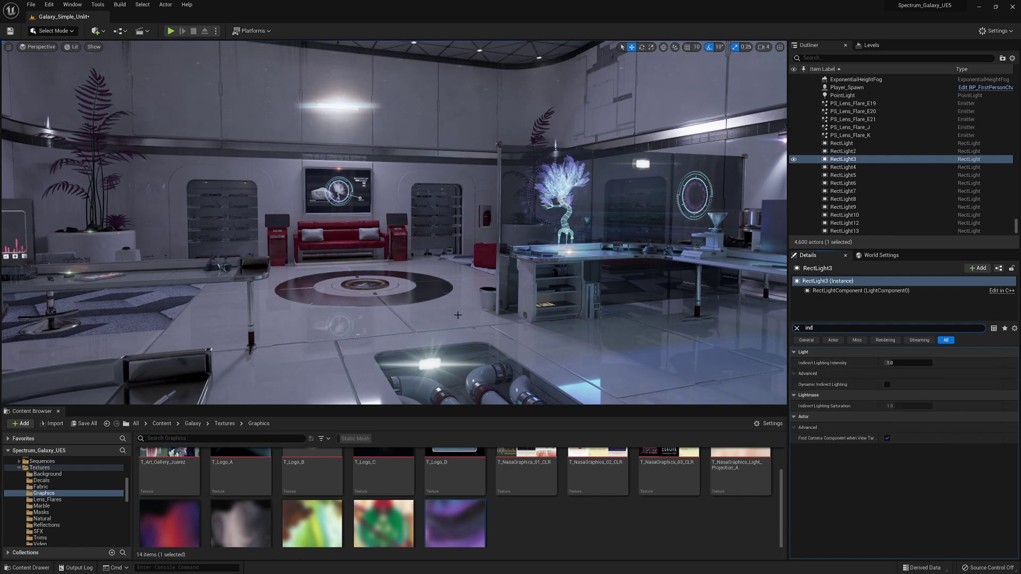
# Set the attenuation radius of the rectangular light above the sofa to 1000.
pyautogui.press('d')
pyautogui.press('s')
pyautogui.moveTo(458, 315); pyautogui.dragTo(420, 317, button='right')
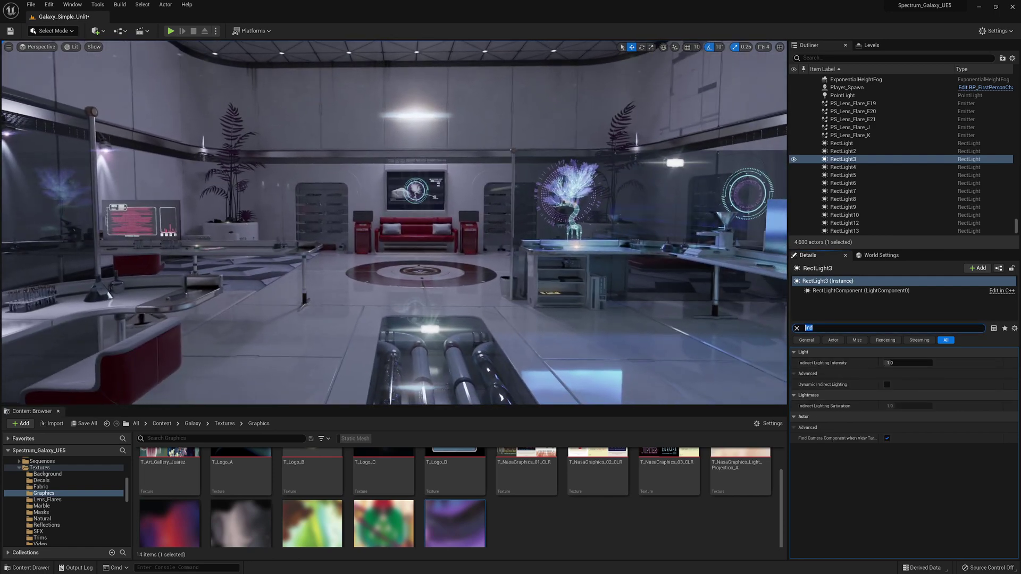
pyautogui.click(916, 364)
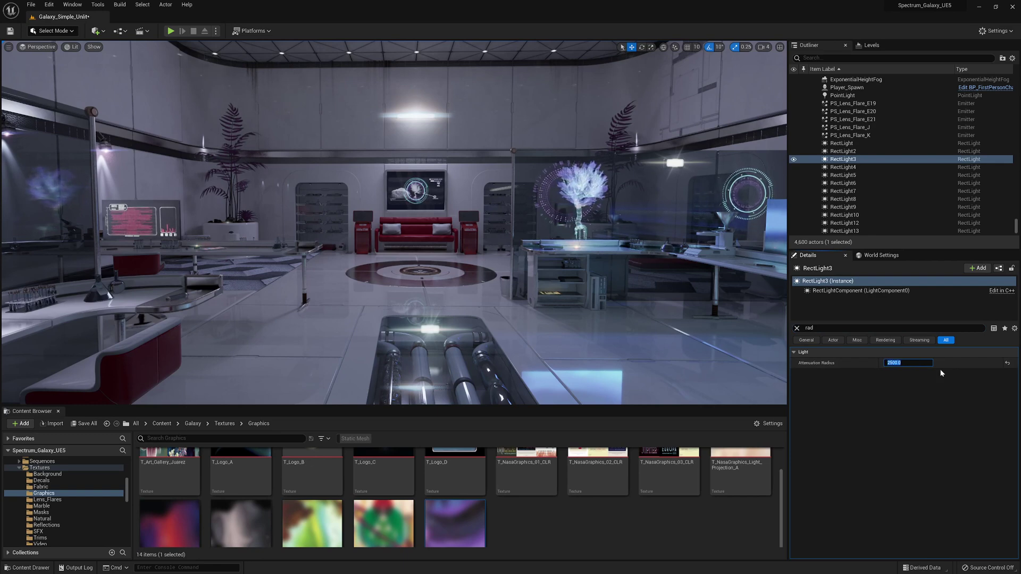
pyautogui.write('1000')
pyautogui.press('Return')
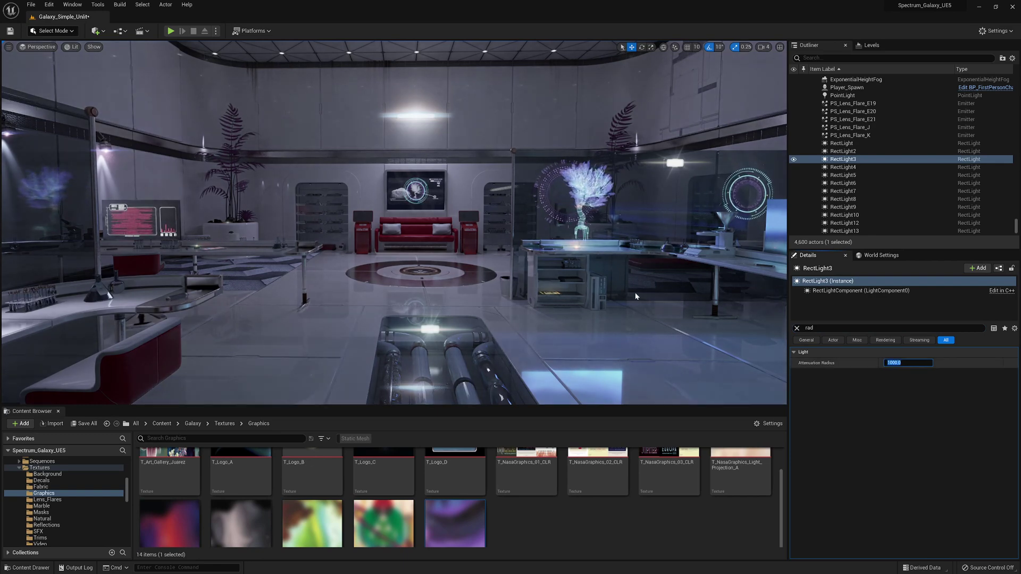
# Check the lighting from the far end of the room and set the sofa rectangular light's attenuation radius to 1500.
pyautogui.press('s')
pyautogui.moveTo(637, 297)
pyautogui.mouseDown(button='right')
pyautogui.moveTo(642, 288)
pyautogui.moveTo(649, 314)
pyautogui.moveTo(646, 287)
pyautogui.mouseUp(button='right')
pyautogui.press('w')
pyautogui.press('s')
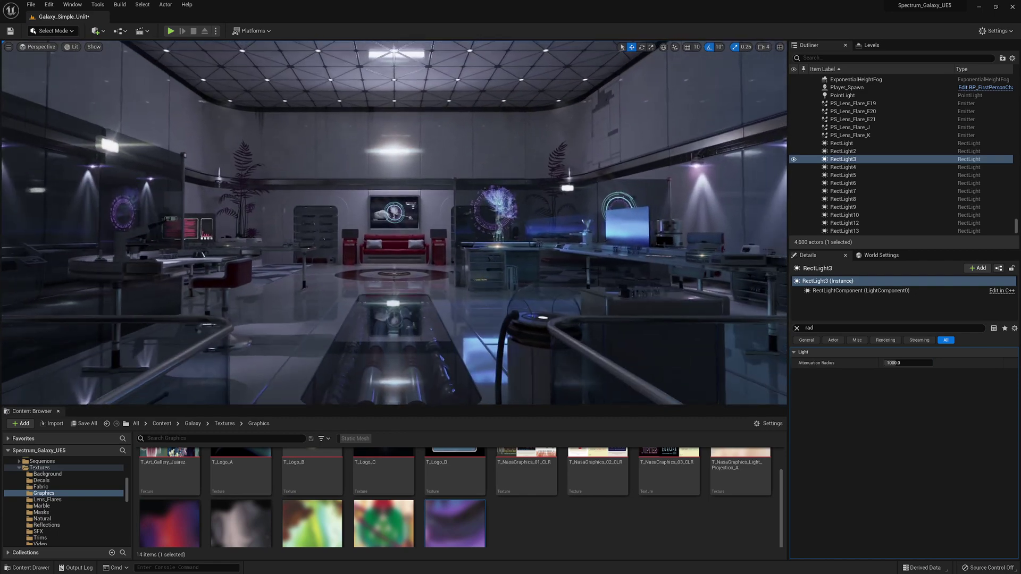
pyautogui.press('g')
pyautogui.press('g')
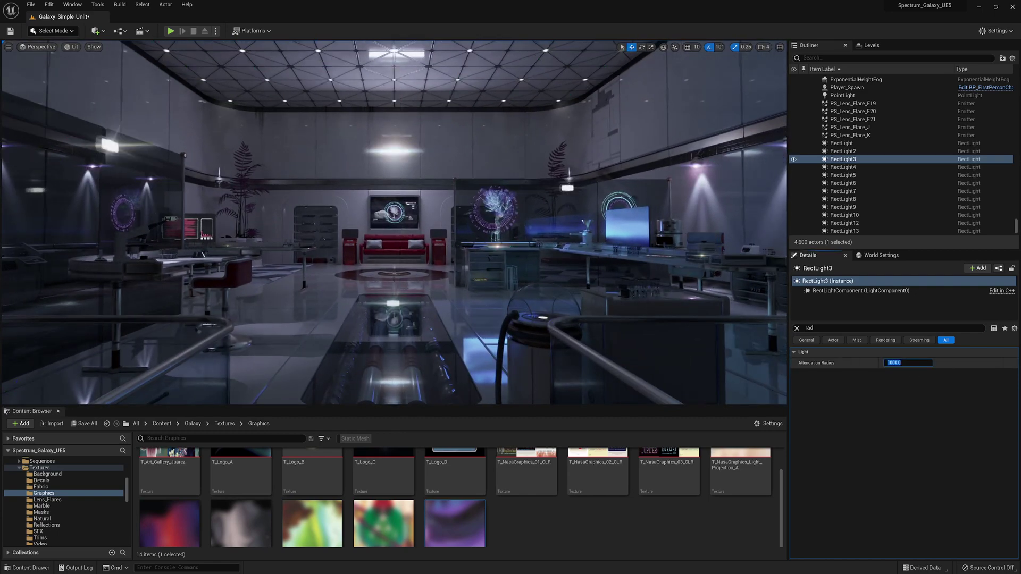
pyautogui.write('150')
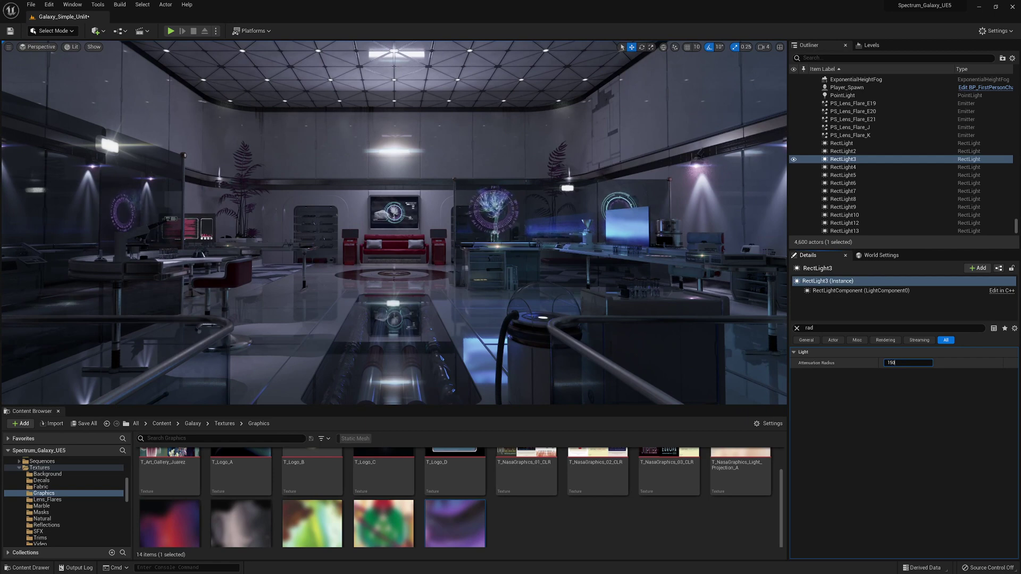
pyautogui.write('0')
pyautogui.press('Return')
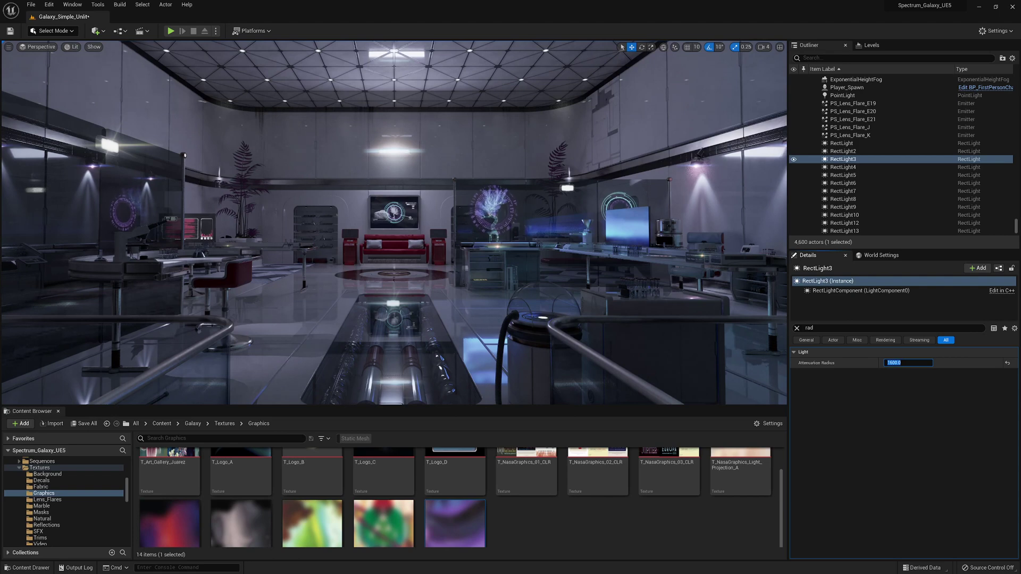
# Increase the sofa rectangular light's indirect lighting intensity, trying 3 and settling on about 1.5.
pyautogui.press('s')
pyautogui.moveTo(460, 269); pyautogui.dragTo(460, 269, button='right')
pyautogui.press('w')
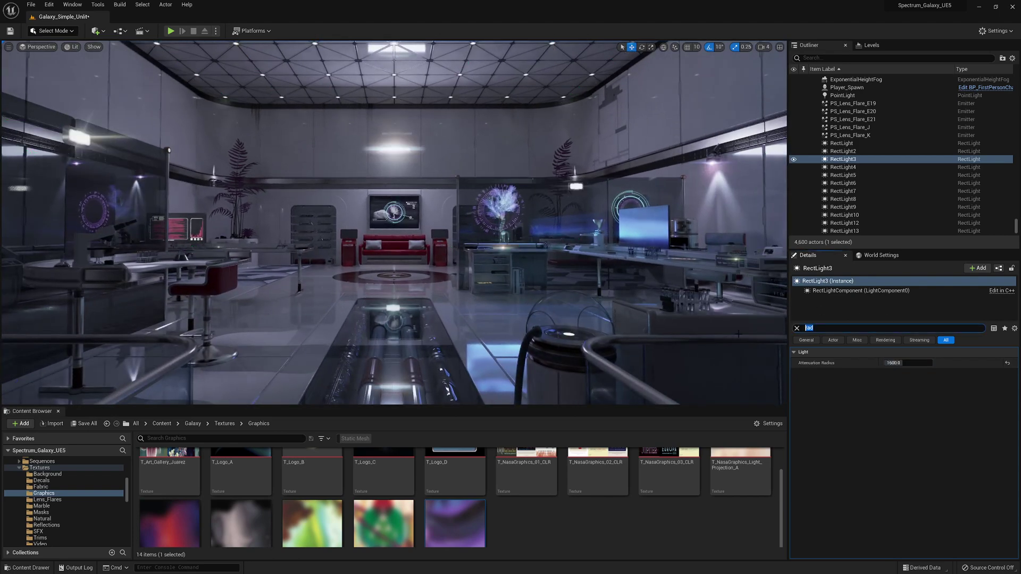
pyautogui.write('ind')
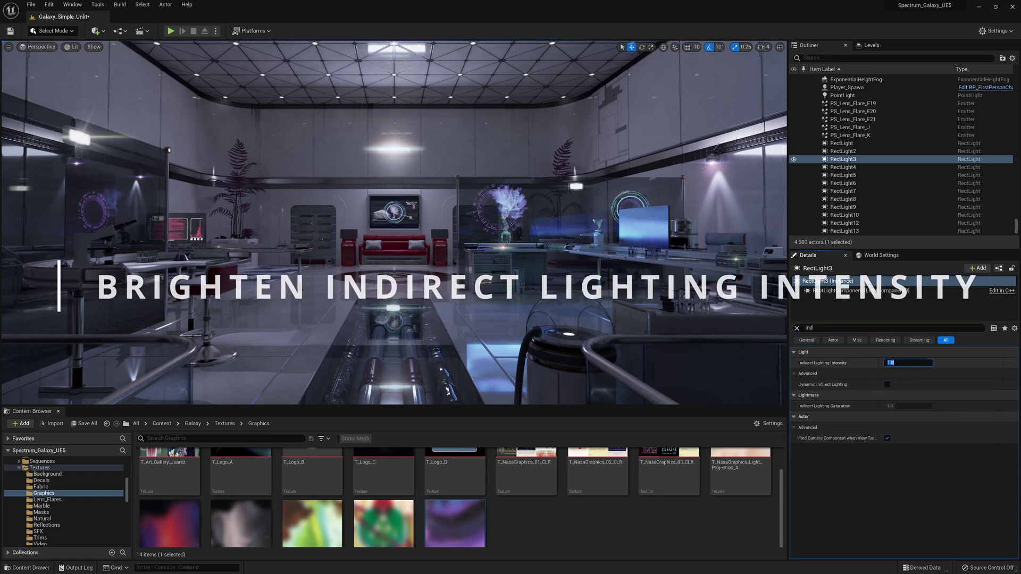
pyautogui.write('3')
pyautogui.press('Return')
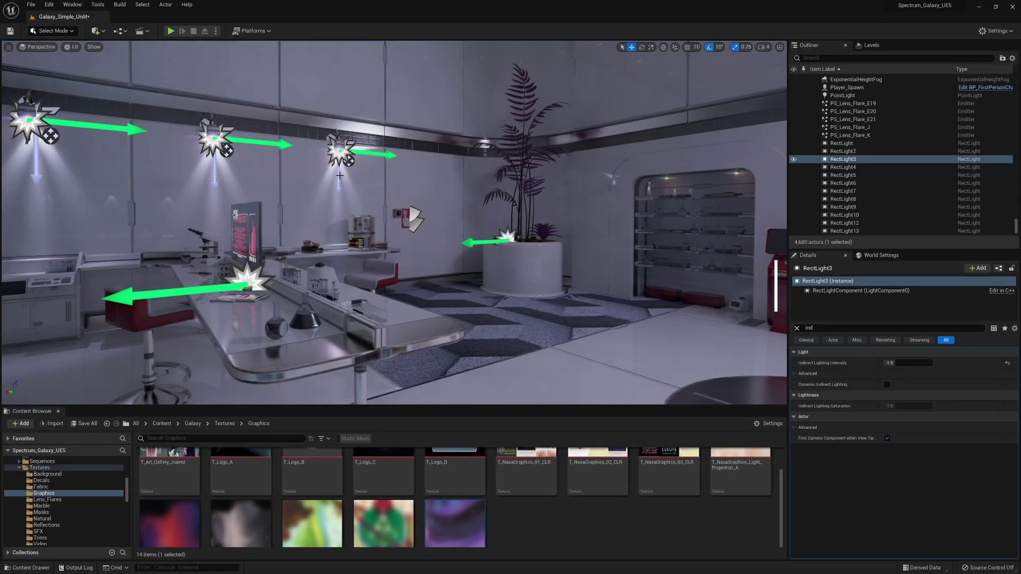
# Duplicate the wall spot light nearest the potted plant and move the copy to the top of the shelf alcove beside the sofa.
pyautogui.click(335, 151)
pyautogui.moveTo(314, 157); pyautogui.dragTo(315, 157, button='right')
pyautogui.hotkey('ctrl', 'd')
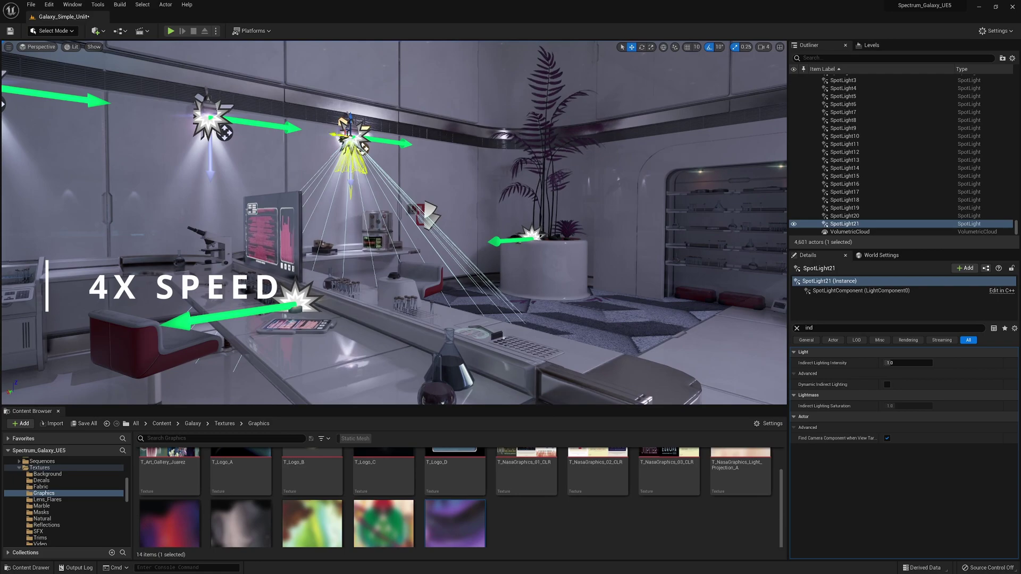
pyautogui.moveTo(335, 135); pyautogui.dragTo(526, 159)
pyautogui.moveTo(526, 160); pyautogui.dragTo(606, 164, button='right')
pyautogui.moveTo(530, 159); pyautogui.dragTo(504, 173)
pyautogui.moveTo(503, 174); pyautogui.dragTo(543, 170, button='right')
pyautogui.moveTo(493, 160); pyautogui.dragTo(493, 178)
pyautogui.moveTo(492, 178); pyautogui.dragTo(542, 181, button='right')
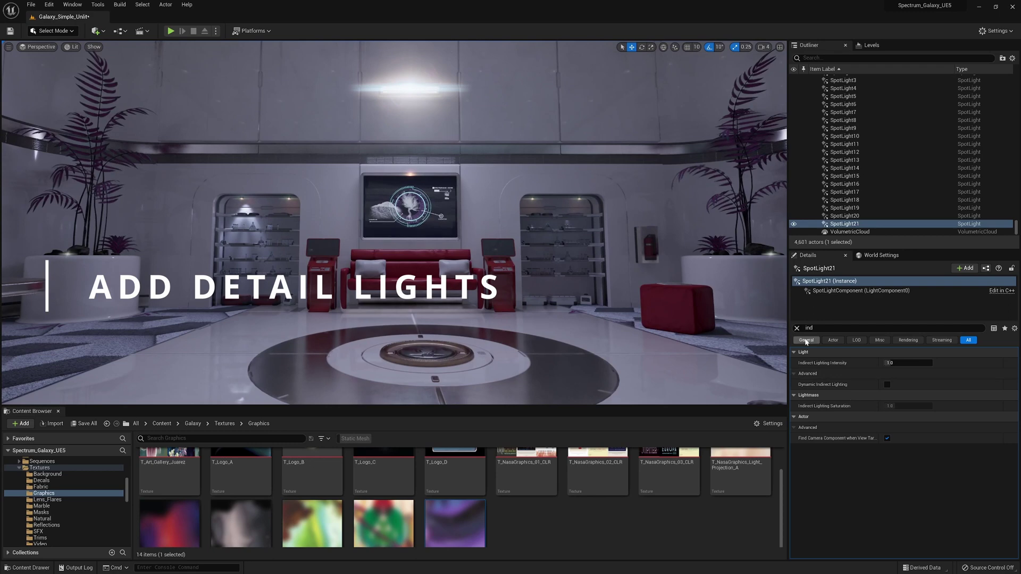
# Narrow the shelf alcove spot light's outer cone angle to about 25 degrees, change its color to light pink, and hide the gizmos.
pyautogui.click(918, 546)
pyautogui.moveTo(784, 426); pyautogui.dragTo(801, 434)
pyautogui.moveTo(804, 436); pyautogui.dragTo(801, 423)
pyautogui.click(846, 561)
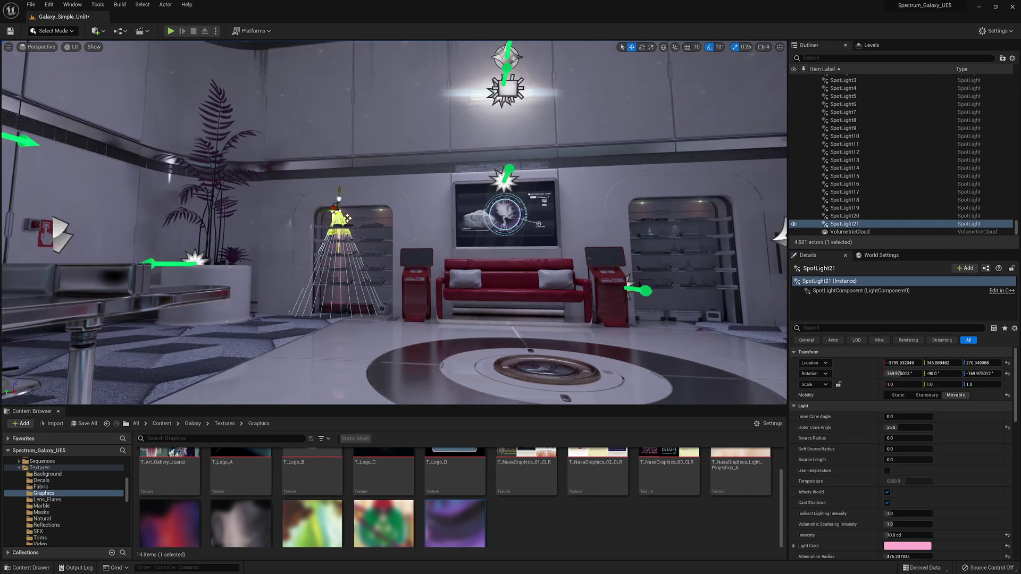
pyautogui.press('g')
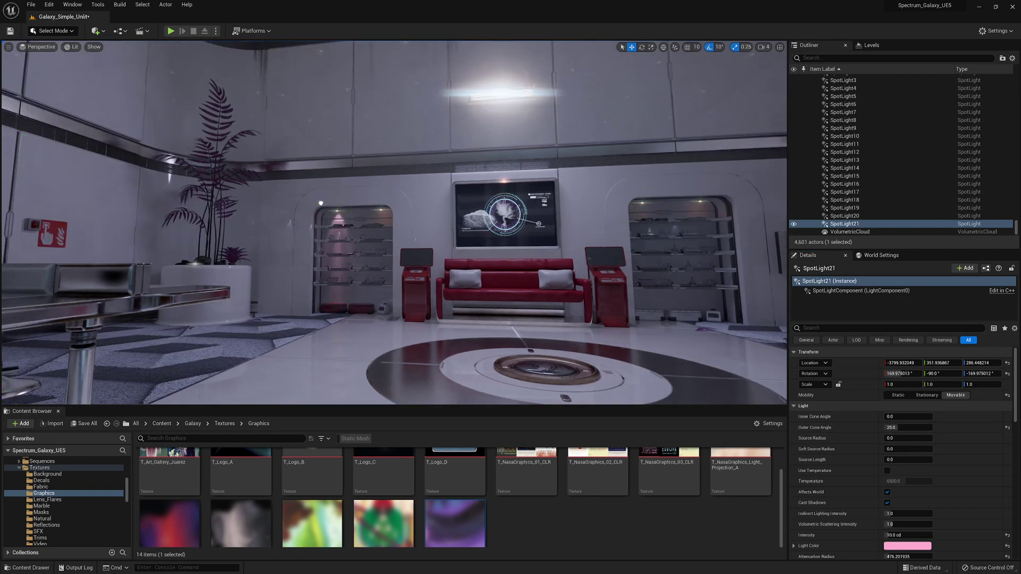
# Duplicate the pink spot light along the shelf alcoves and move the last pair of copies into the alcove beyond the potted plant.
pyautogui.hotkey('ctrl', 'v')
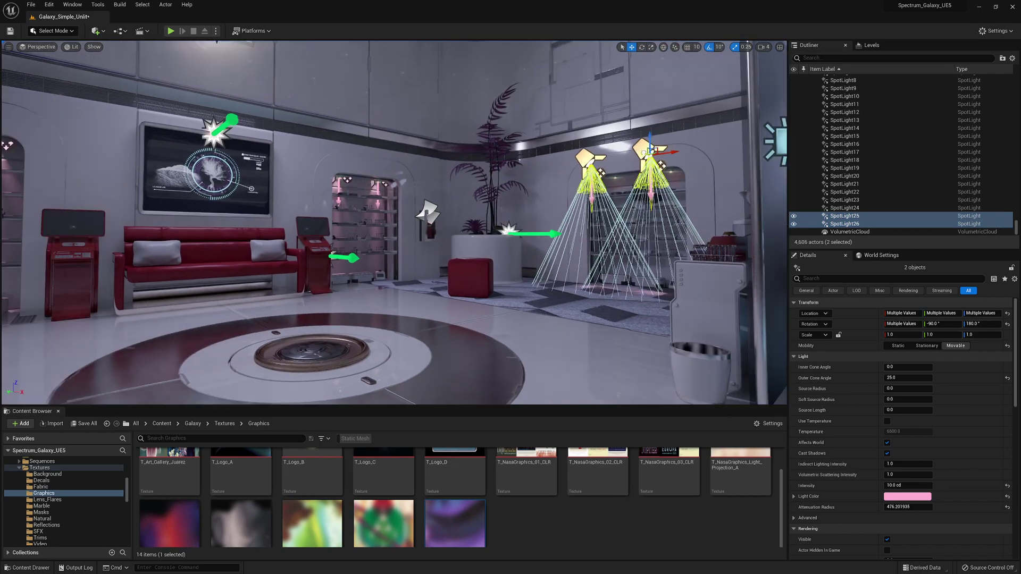
pyautogui.press('g')
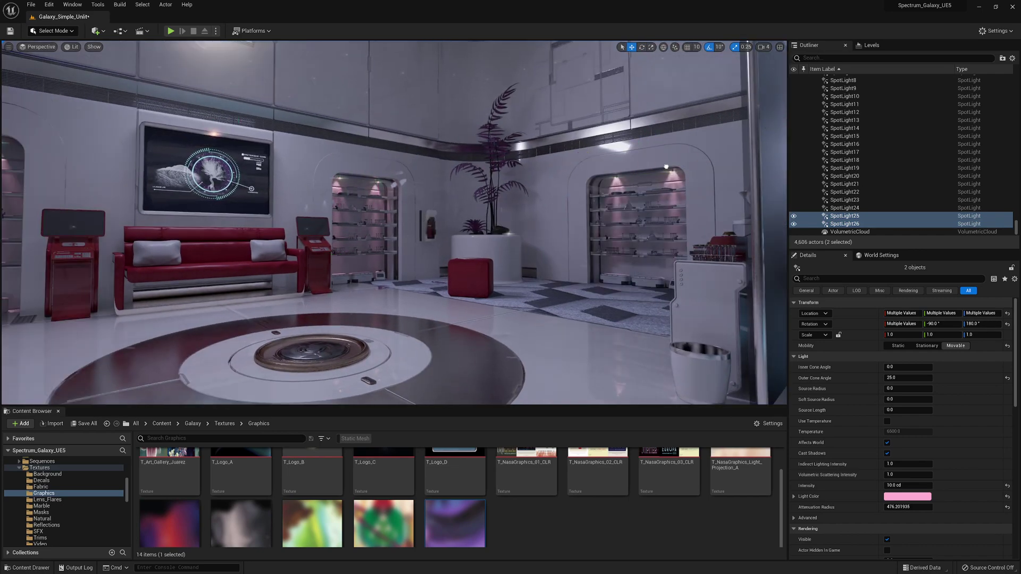
pyautogui.press('g')
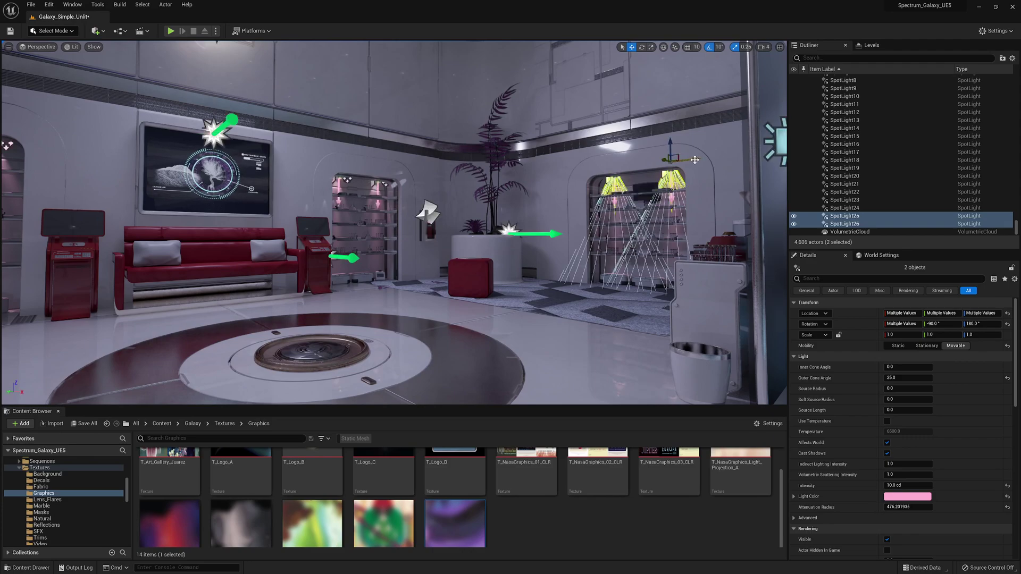
pyautogui.press('g')
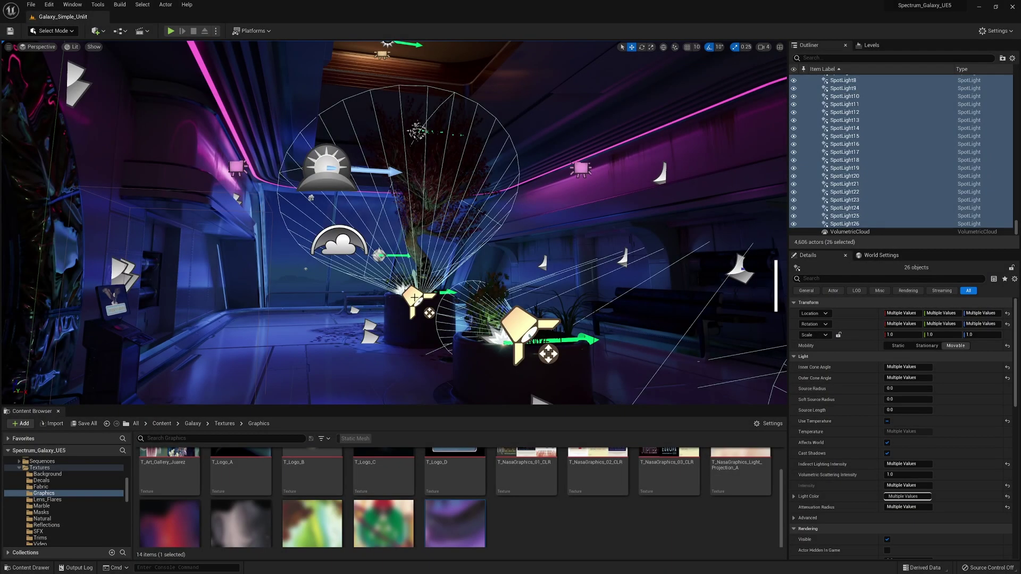
# Set the tree planter spot light's intensity to 25 cd and change its color to a soft violet-blue.
pyautogui.click(235, 154)
pyautogui.moveTo(427, 301); pyautogui.dragTo(428, 301)
pyautogui.hotkey('ctrl', 'z')
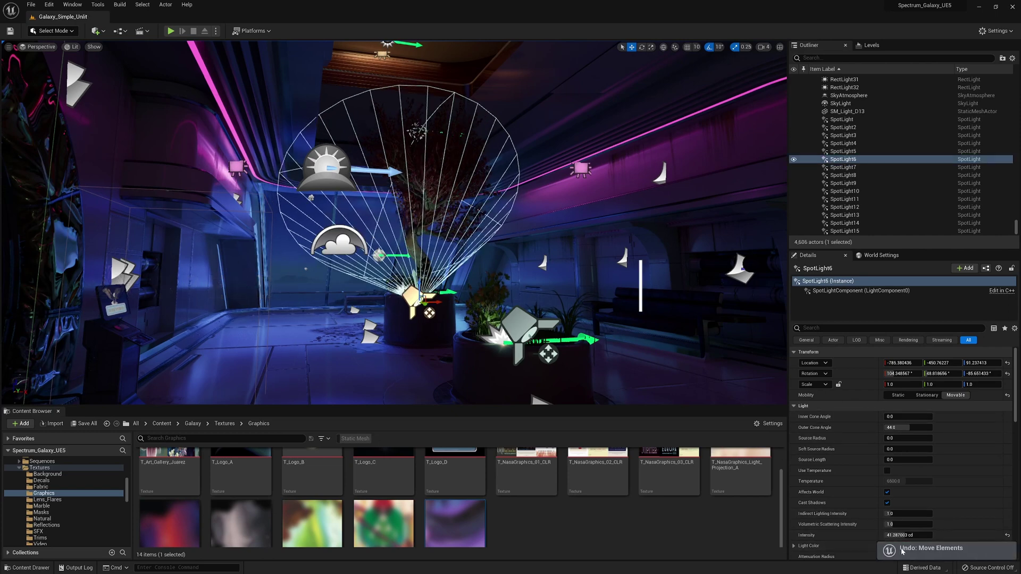
pyautogui.scroll(-3, 936, 532)
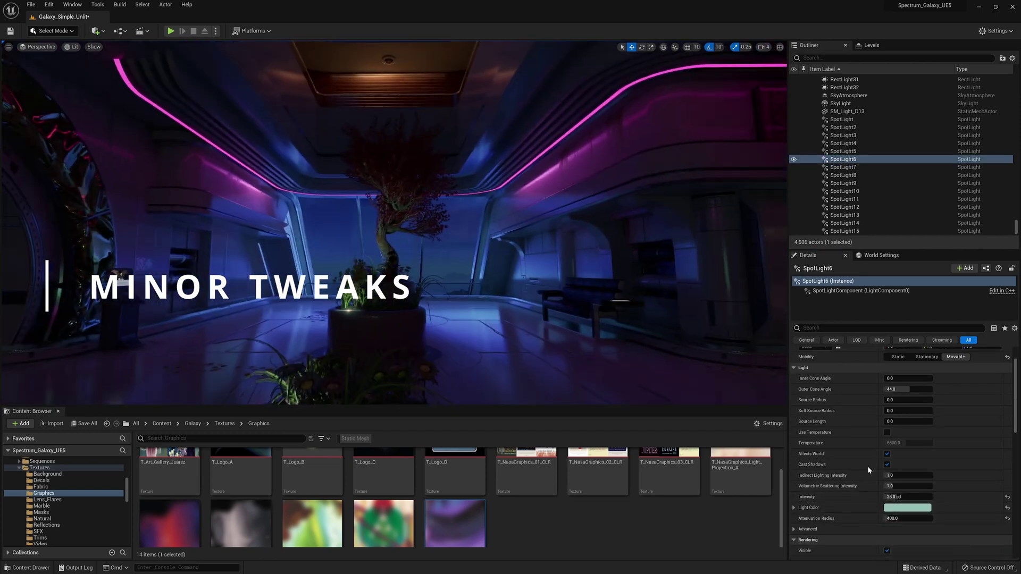
pyautogui.click(886, 508)
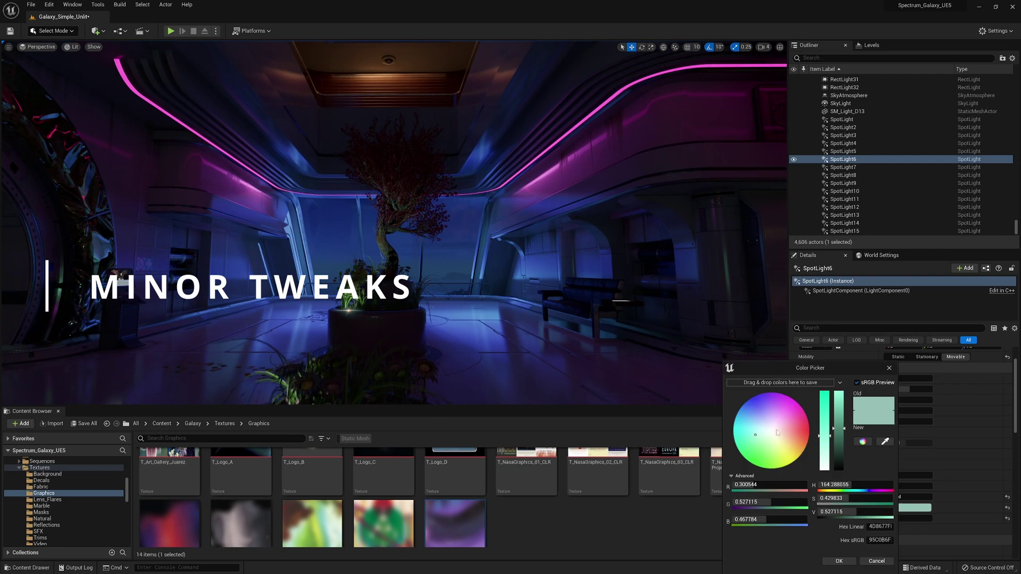
pyautogui.click(762, 431)
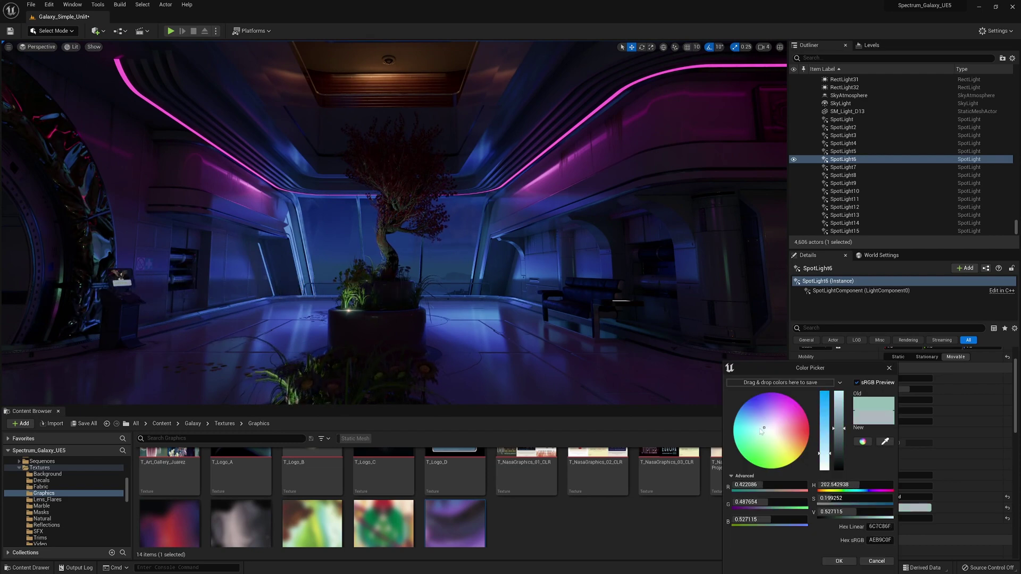
pyautogui.moveTo(761, 431); pyautogui.dragTo(758, 418)
pyautogui.click(838, 561)
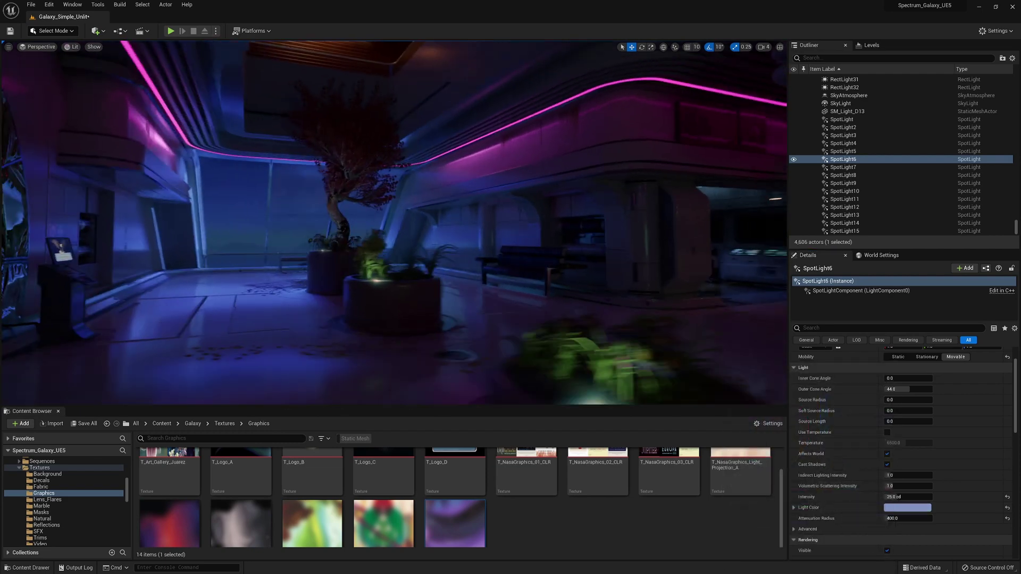
# Apply the same soft violet-blue light color to the spot lights of the neighbouring planter and the foreground planter.
pyautogui.moveTo(393, 256); pyautogui.dragTo(412, 266, button='right')
pyautogui.press('g')
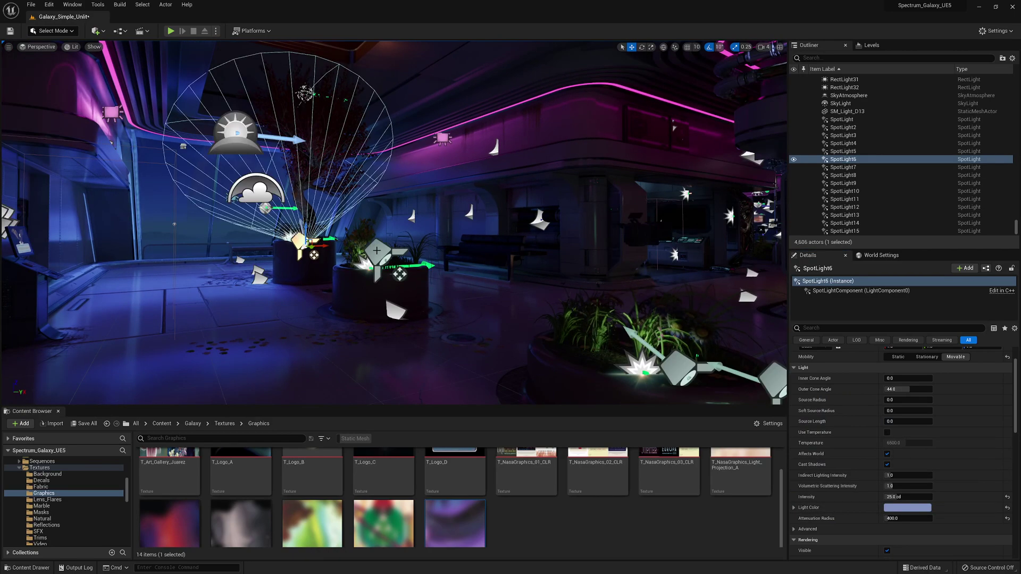
pyautogui.click(378, 254)
pyautogui.keyDown('ctrl'); pyautogui.click(677, 367); pyautogui.keyUp('ctrl')
pyautogui.rightClick(893, 461)
pyautogui.click(918, 508)
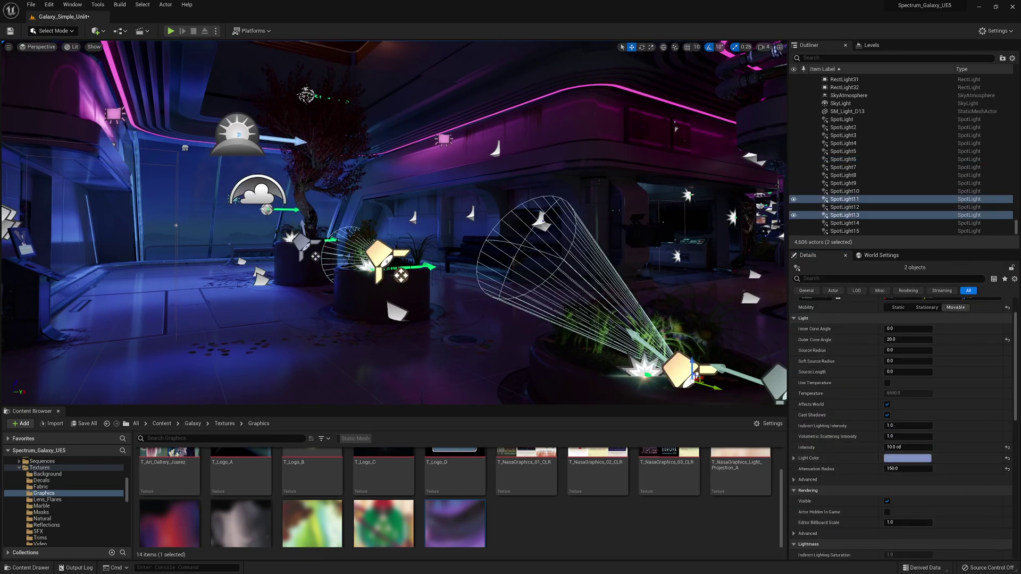
pyautogui.press('g')
pyautogui.moveTo(531, 276); pyautogui.dragTo(436, 276, button='right')
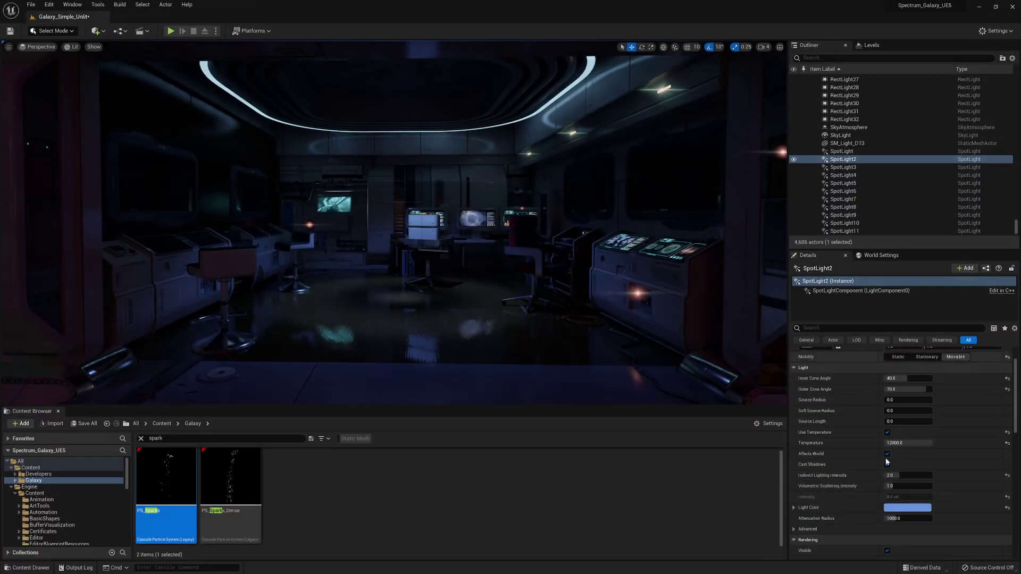
# Change the control room spot light's color to a deeper blue and set its indirect lighting intensity to 3.
pyautogui.click(915, 507)
pyautogui.moveTo(788, 463)
pyautogui.mouseDown()
pyautogui.moveTo(746, 415)
pyautogui.moveTo(792, 419)
pyautogui.mouseUp()
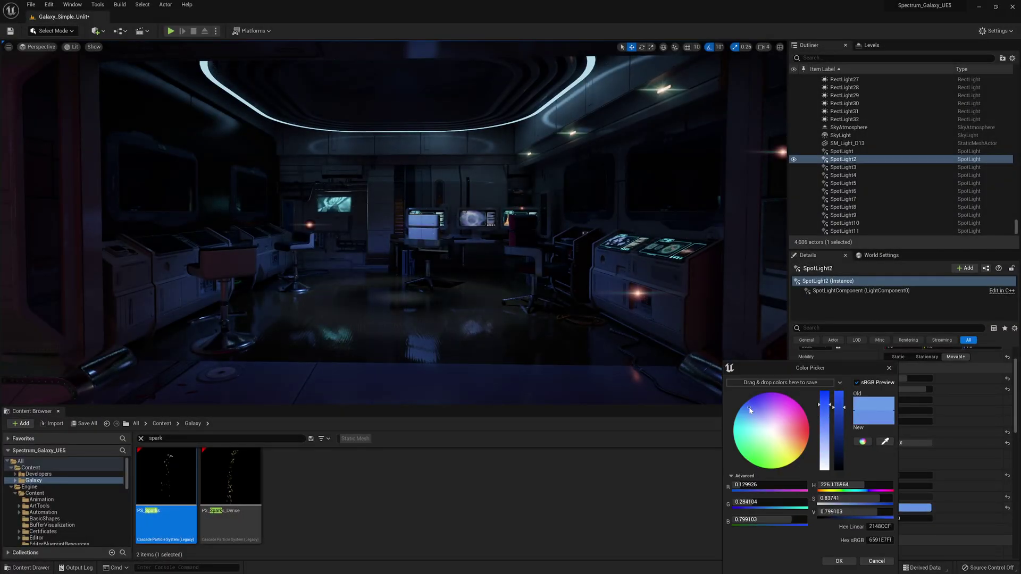
pyautogui.click(839, 561)
pyautogui.write('ind')
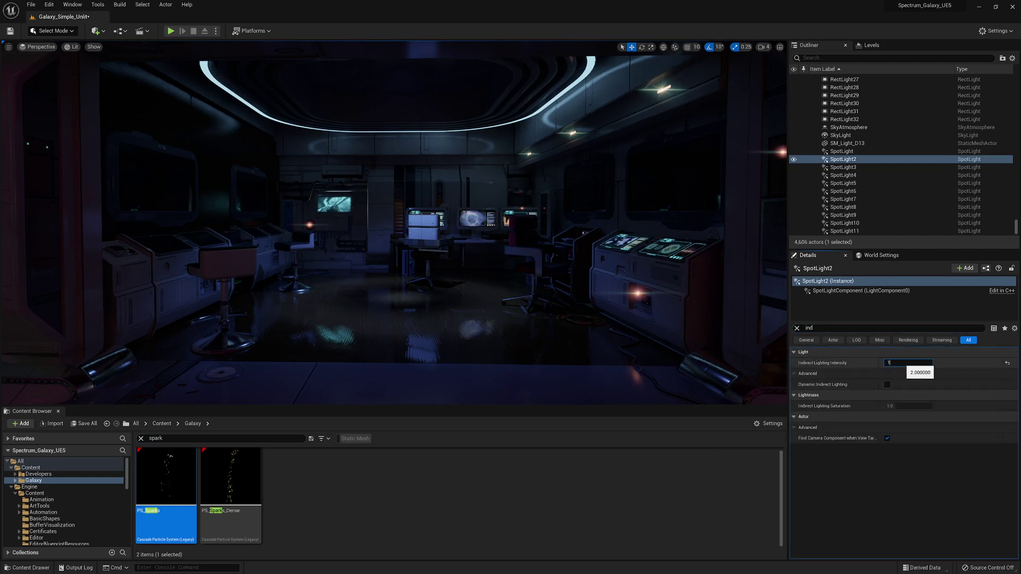
pyautogui.moveTo(728, 313); pyautogui.dragTo(752, 327, button='right')
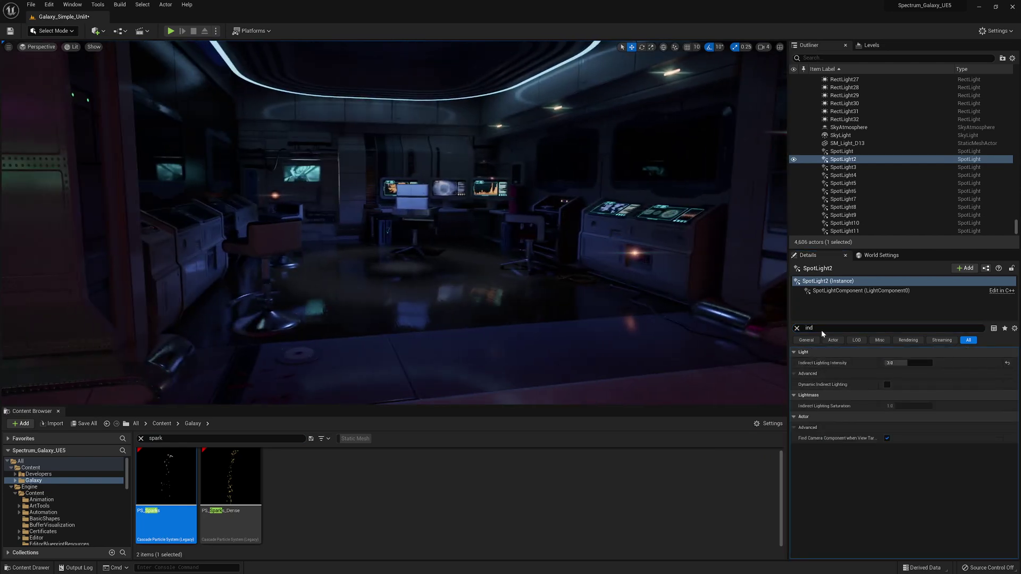
# Adjust the control room spot light's IES intensity scale, trying 2 and settling on 0.5.
pyautogui.write('int')
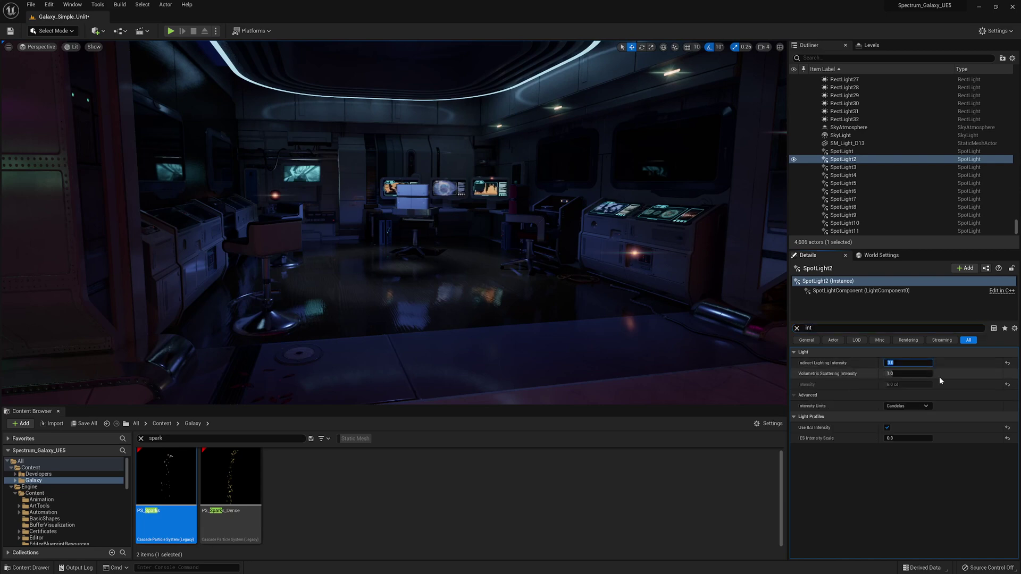
pyautogui.click(893, 438)
pyautogui.write('2')
pyautogui.press('Return')
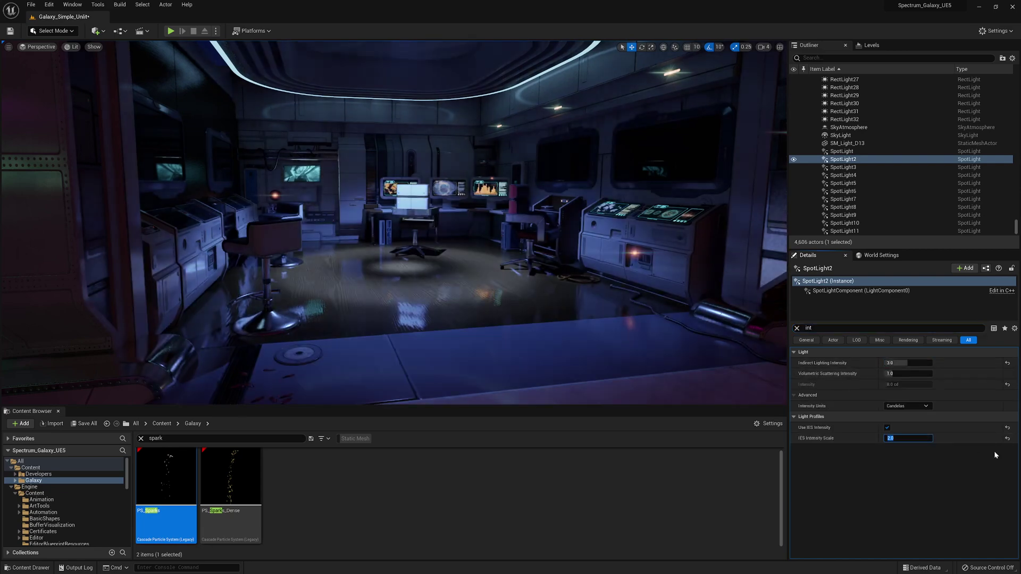
pyautogui.write('.')
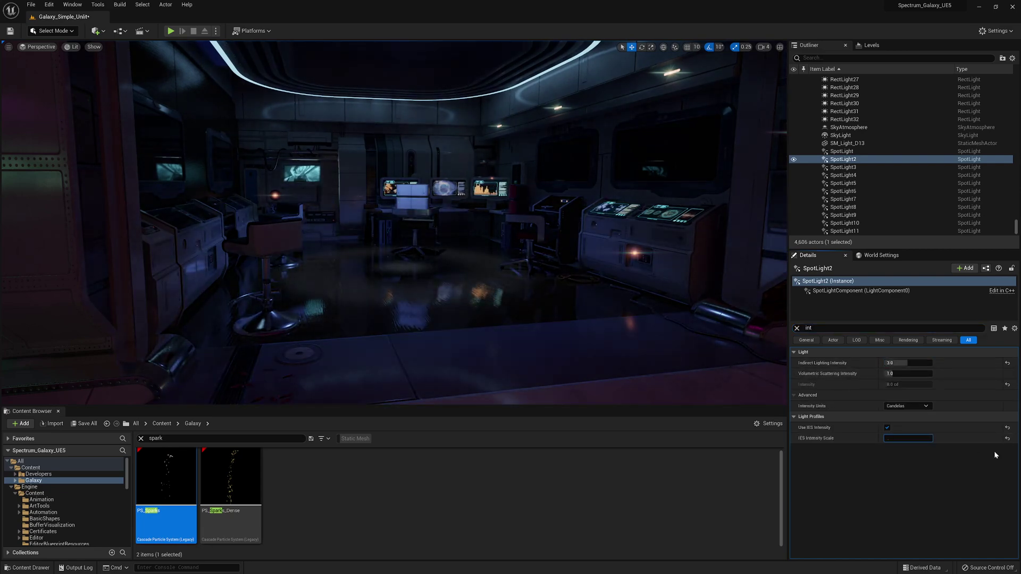
pyautogui.write('5')
pyautogui.press('Return')
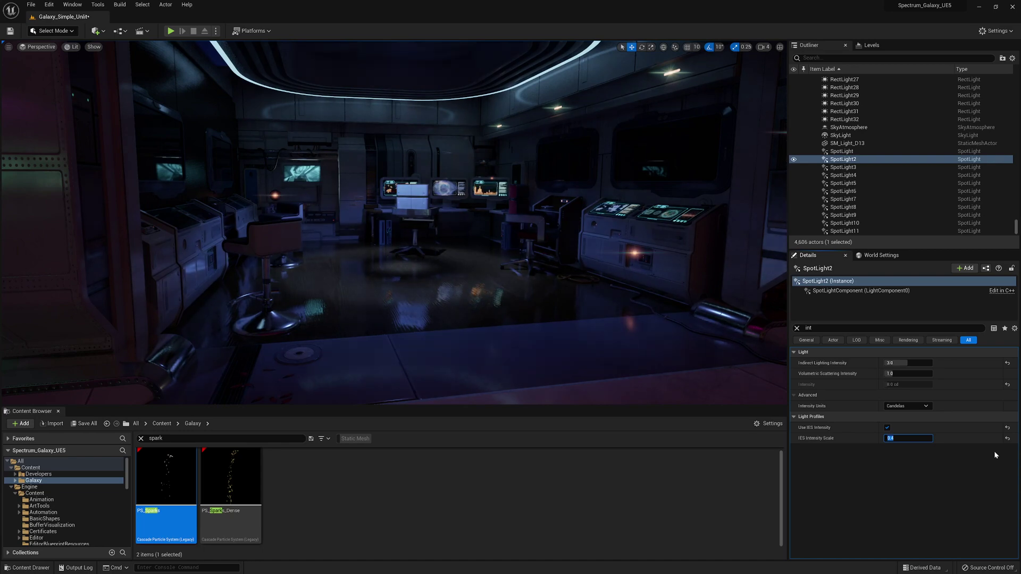
# Place another rectangular light in the control room and move it to the monitors on the back desk.
pyautogui.moveTo(585, 255)
pyautogui.mouseDown(button='right')
pyautogui.moveTo(587, 245)
pyautogui.moveTo(577, 248)
pyautogui.mouseUp(button='right')
pyautogui.press('s')
pyautogui.press('w')
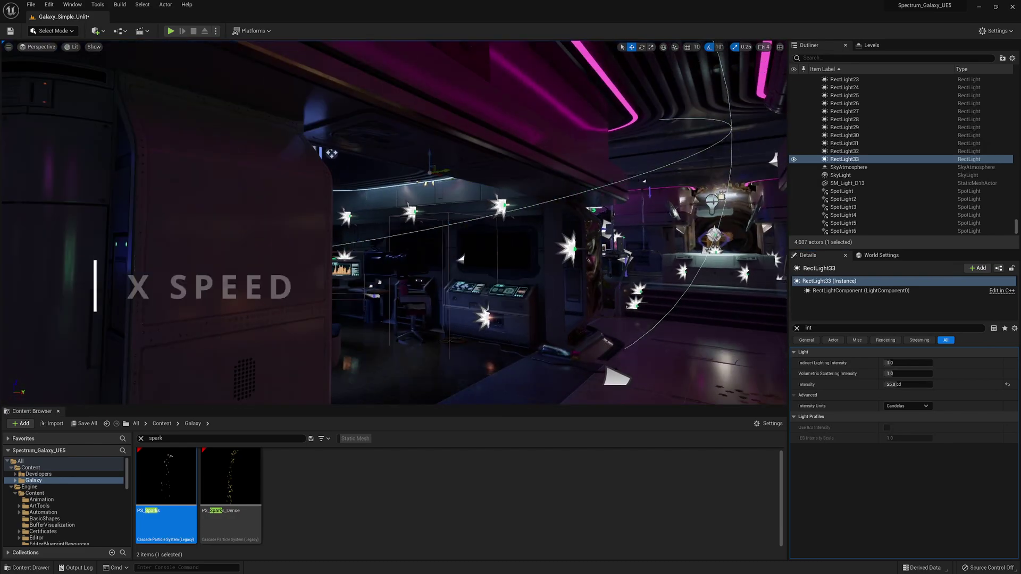
pyautogui.moveTo(585, 250); pyautogui.dragTo(574, 248, button='right')
pyautogui.moveTo(420, 187); pyautogui.dragTo(372, 194)
pyautogui.press('w')
pyautogui.moveTo(394, 223); pyautogui.dragTo(356, 224, button='right')
pyautogui.moveTo(471, 223); pyautogui.dragTo(479, 255, button='right')
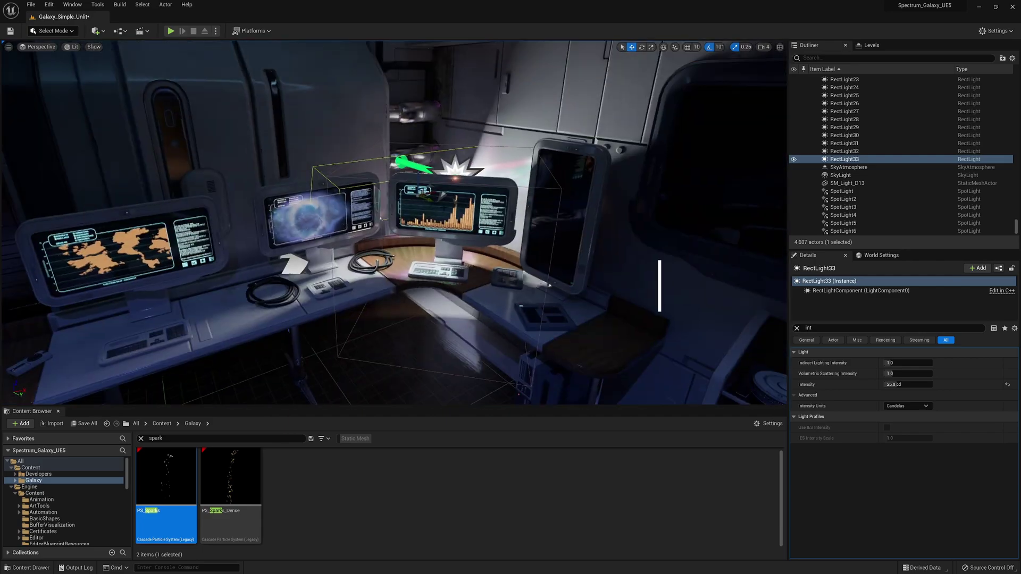
pyautogui.moveTo(425, 173); pyautogui.dragTo(282, 272)
pyautogui.moveTo(298, 266); pyautogui.dragTo(266, 265, button='right')
pyautogui.moveTo(460, 211); pyautogui.dragTo(326, 171, button='right')
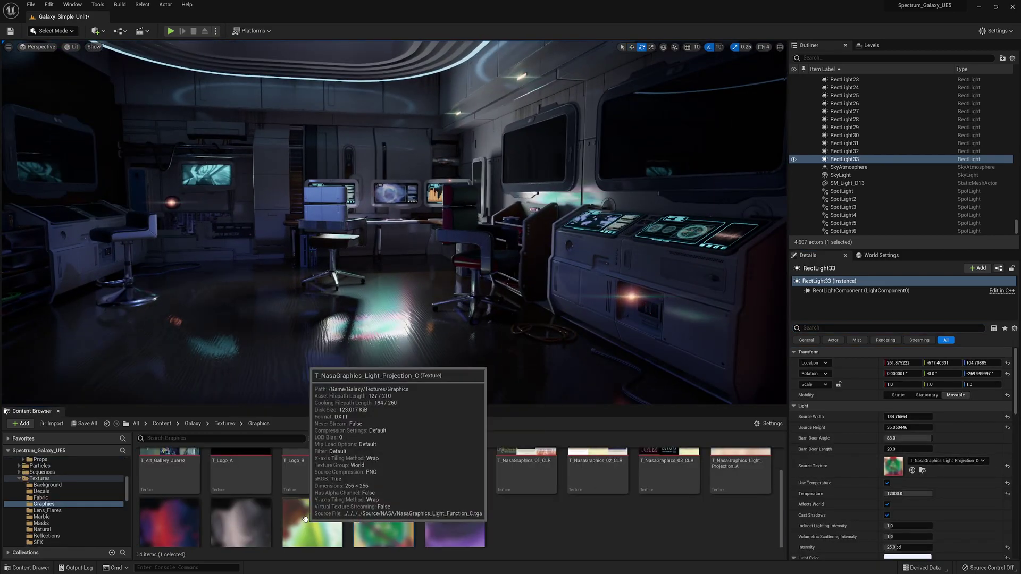
# Try different source textures on the desk rectangular light and settle on the desaturated T_NasaGraphics_Light_Projection_B texture.
pyautogui.click(176, 522)
pyautogui.click(912, 470)
pyautogui.moveTo(479, 266); pyautogui.dragTo(502, 263, button='right')
pyautogui.scroll(1, 457, 495)
pyautogui.scroll(-2, 520, 501)
pyautogui.click(240, 516)
pyautogui.click(911, 470)
pyautogui.moveTo(373, 223); pyautogui.dragTo(380, 224, button='right')
# Nudge the rectangular light slightly sideways at the desk monitors and check its reflection with the gizmos hidden.
pyautogui.press('g')
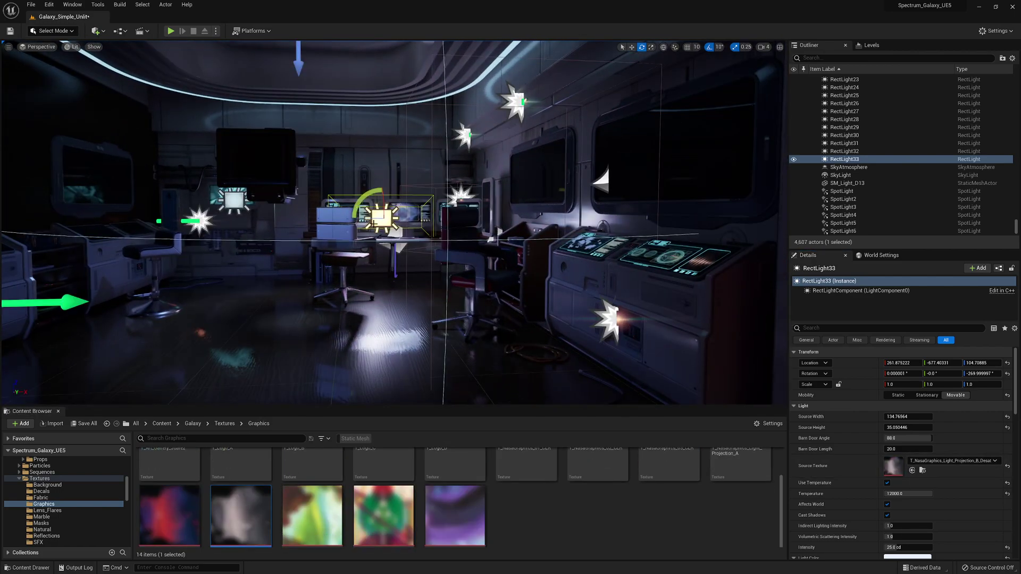
pyautogui.moveTo(410, 216); pyautogui.dragTo(416, 217)
pyautogui.moveTo(417, 216); pyautogui.dragTo(376, 203, button='right')
pyautogui.press('g')
pyautogui.press('g')
# Tint the desk rectangular light pale blue, hex sRGB C9DCFF.
pyautogui.scroll(-1, 908, 537)
pyautogui.click(907, 535)
pyautogui.click(833, 437)
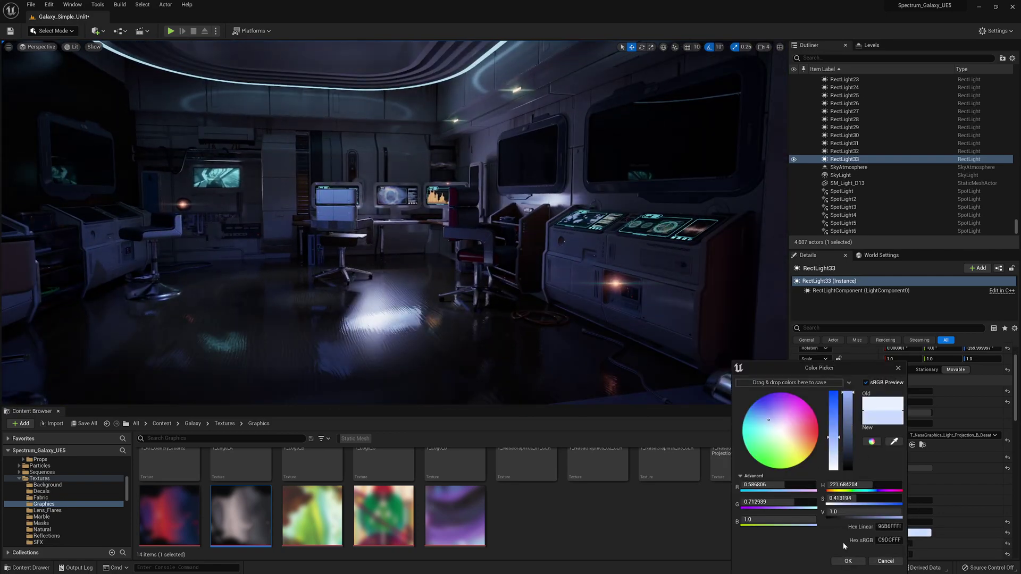
pyautogui.click(848, 560)
pyautogui.moveTo(638, 329); pyautogui.dragTo(645, 318, button='right')
# Increase the desk rectangular light's attenuation radius slightly.
pyautogui.scroll(-1, 900, 425)
pyautogui.scroll(2, 898, 420)
pyautogui.click(861, 328)
pyautogui.write('rad')
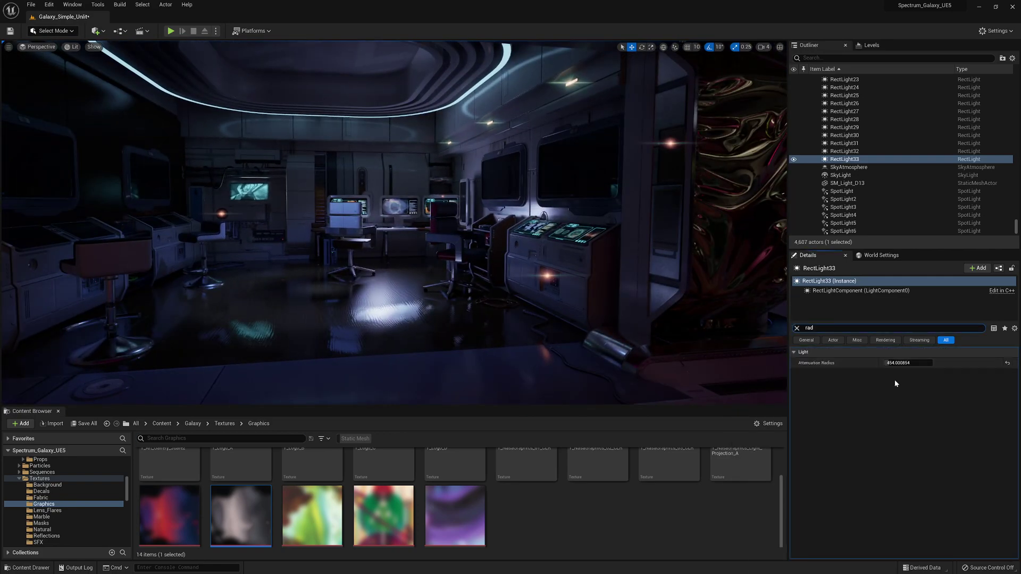
pyautogui.moveTo(908, 364); pyautogui.dragTo(916, 364)
# Set the desk rectangular light's intensity to 15 cd and open its light color for editing.
pyautogui.write('int')
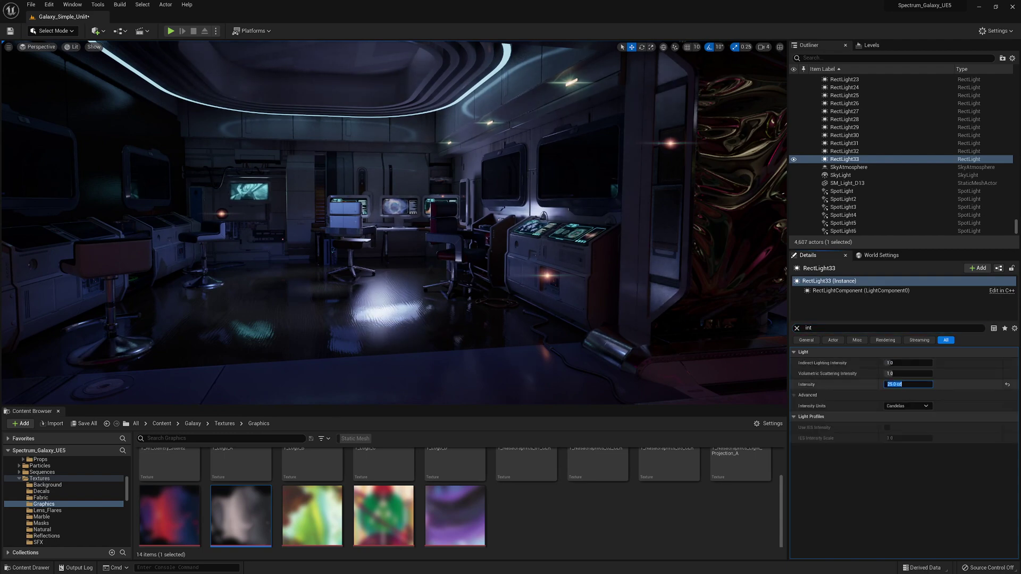
pyautogui.click(897, 385)
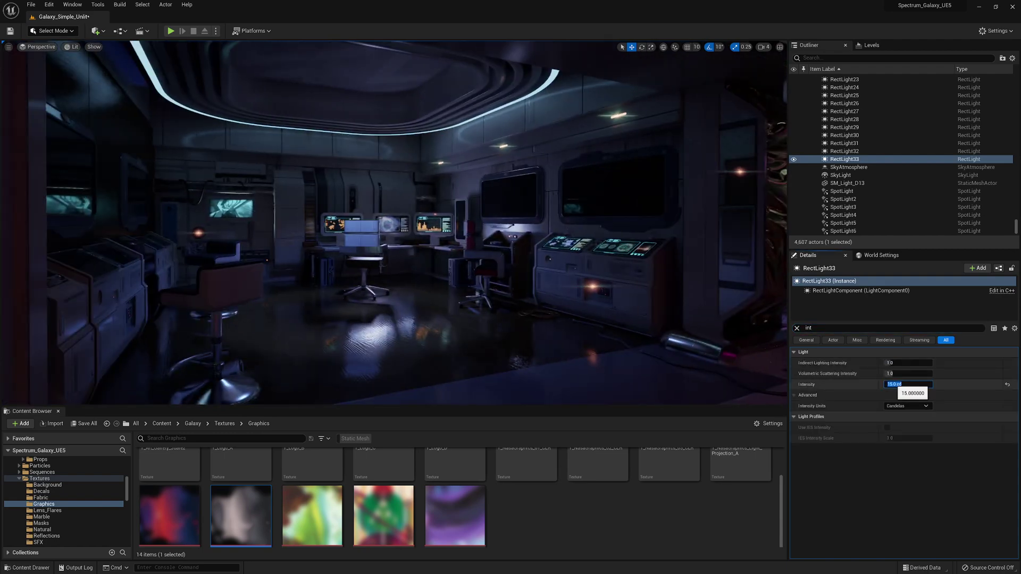
pyautogui.write('15')
pyautogui.press('Return')
pyautogui.moveTo(638, 297); pyautogui.dragTo(622, 296, button='right')
pyautogui.click(797, 328)
pyautogui.click(907, 556)
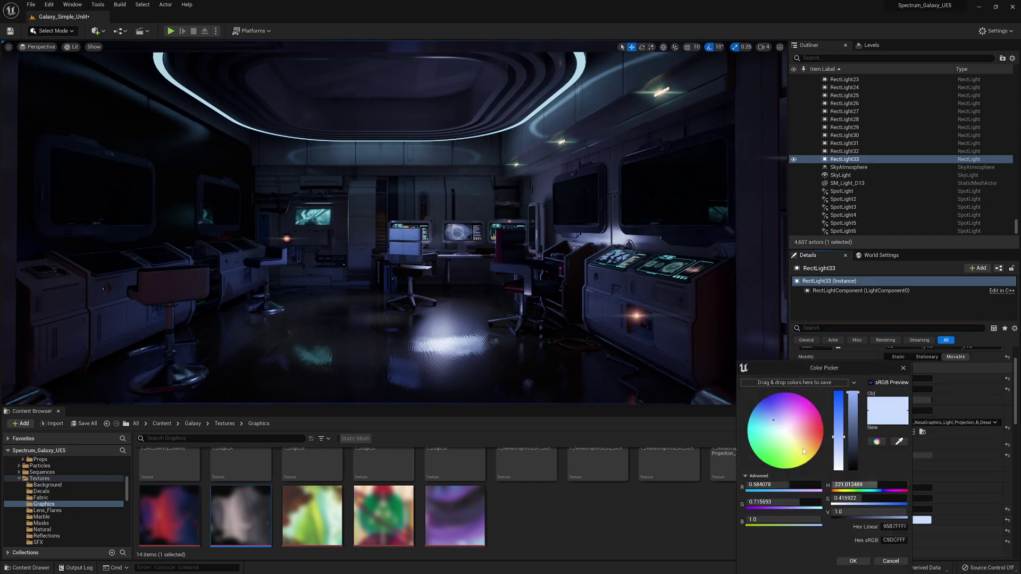
# Add a movable spot light and position it at the fixture above the first poster in the wall display.
pyautogui.click(97, 31)
pyautogui.moveTo(127, 104)
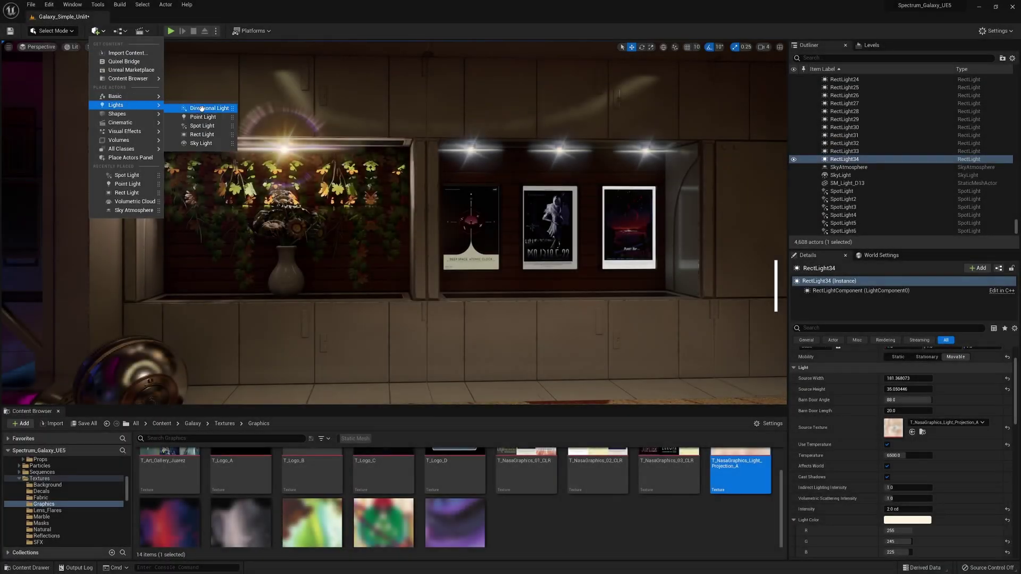
pyautogui.click(205, 125)
pyautogui.click(955, 357)
pyautogui.moveTo(479, 239); pyautogui.dragTo(404, 233, button='right')
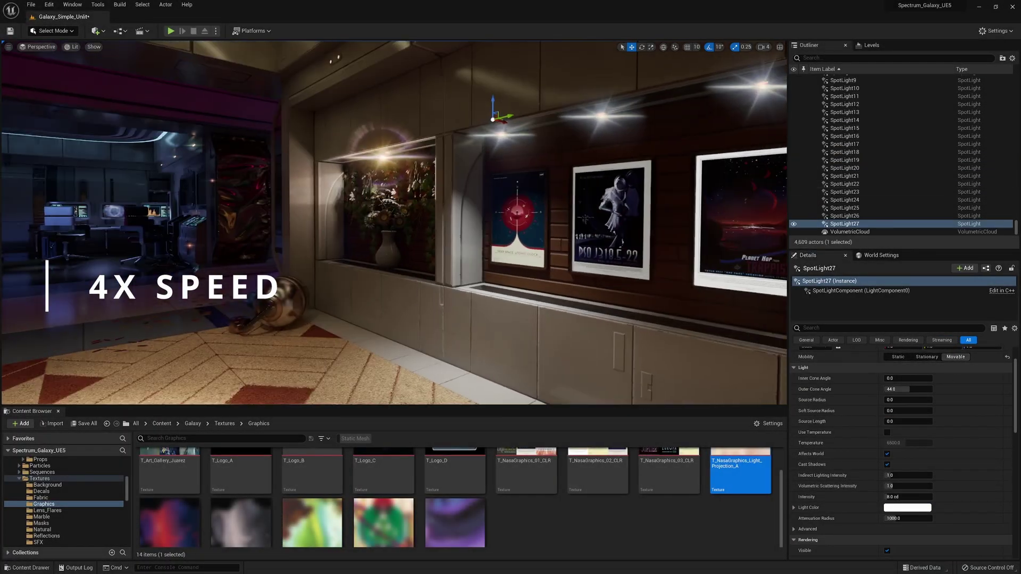
pyautogui.moveTo(500, 113); pyautogui.dragTo(532, 130)
pyautogui.moveTo(479, 234); pyautogui.dragTo(543, 234, button='right')
pyautogui.moveTo(539, 131); pyautogui.dragTo(547, 131)
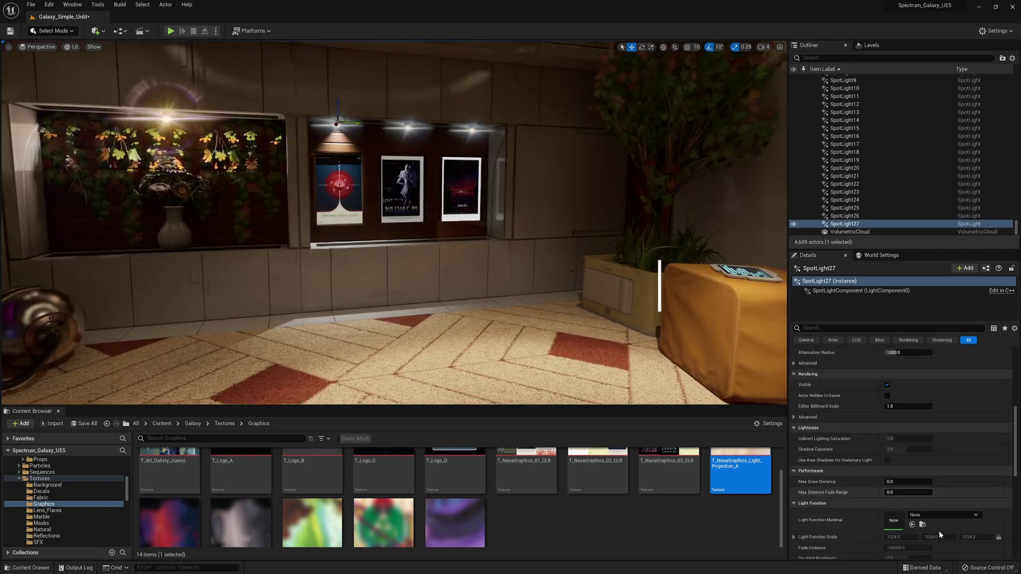
# Assign the TLP_Broad_Feature IES texture to the poster spot light.
pyautogui.scroll(-10, 939, 530)
pyautogui.click(942, 403)
pyautogui.click(935, 343)
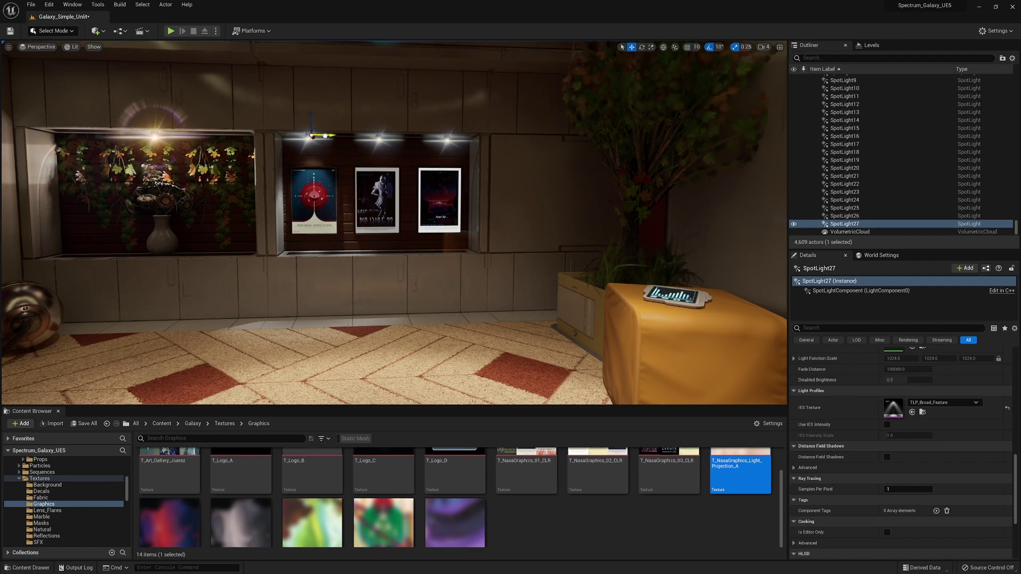
# Set the poster spot light's attenuation radius to about 120, enable IES intensity and set its scale to 0.15.
pyautogui.click(866, 328)
pyautogui.write('rad')
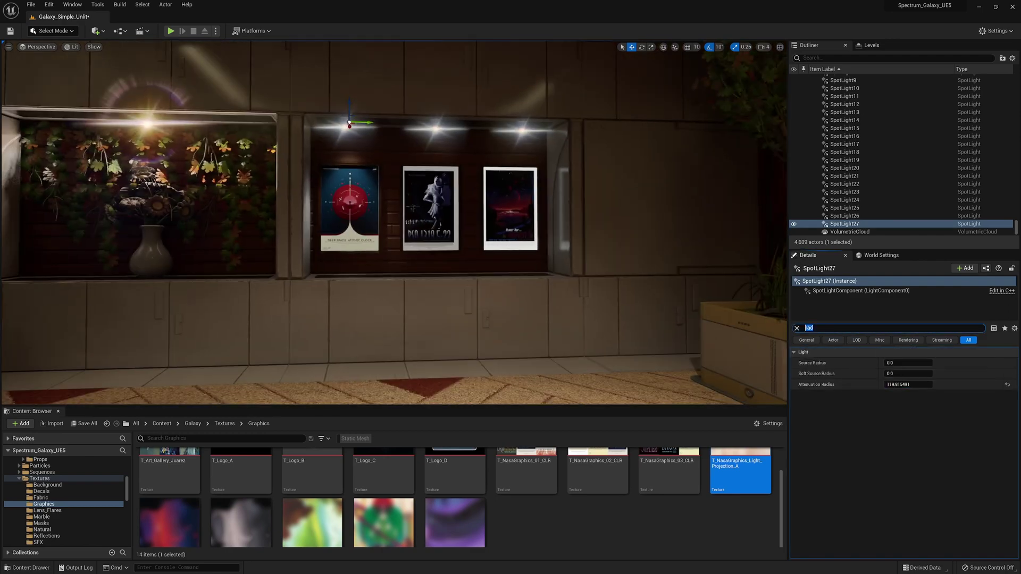
pyautogui.doubleClick(867, 328)
pyautogui.write('int')
pyautogui.moveTo(893, 437); pyautogui.dragTo(787, 403)
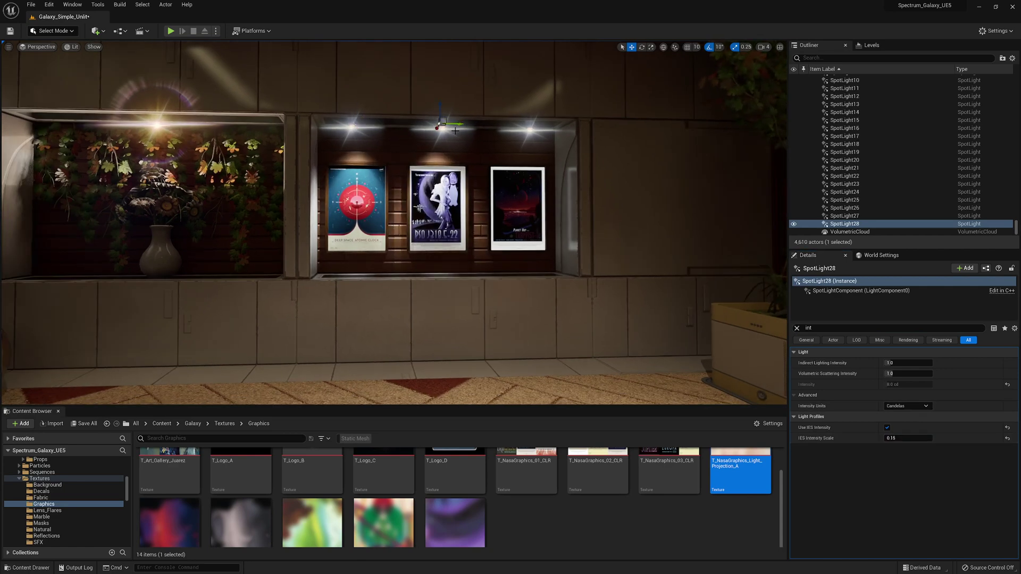
# Duplicate the poster spot light to the remaining poster and the vase display, and delete the rectangular light at the wall displays.
pyautogui.keyDown('alt'); pyautogui.moveTo(458, 124); pyautogui.dragTo(750, 160); pyautogui.keyUp('alt')
pyautogui.press('g')
pyautogui.click(169, 145)
pyautogui.press('Delete')
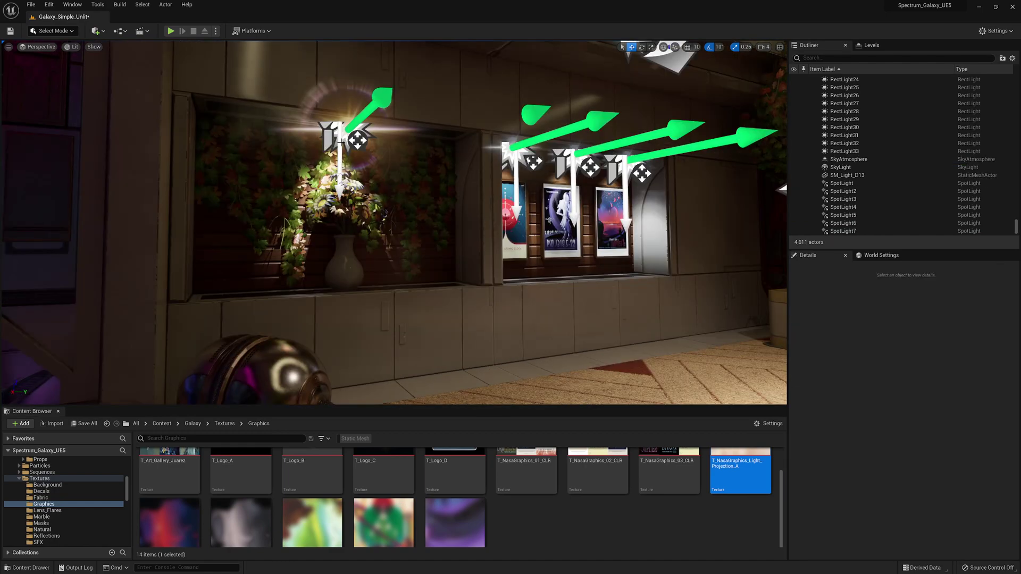
# Set the outer cone angle of the vase display's spot light to 80 degrees.
pyautogui.click(844, 224)
pyautogui.press('g')
pyautogui.scroll(3, 773, 381)
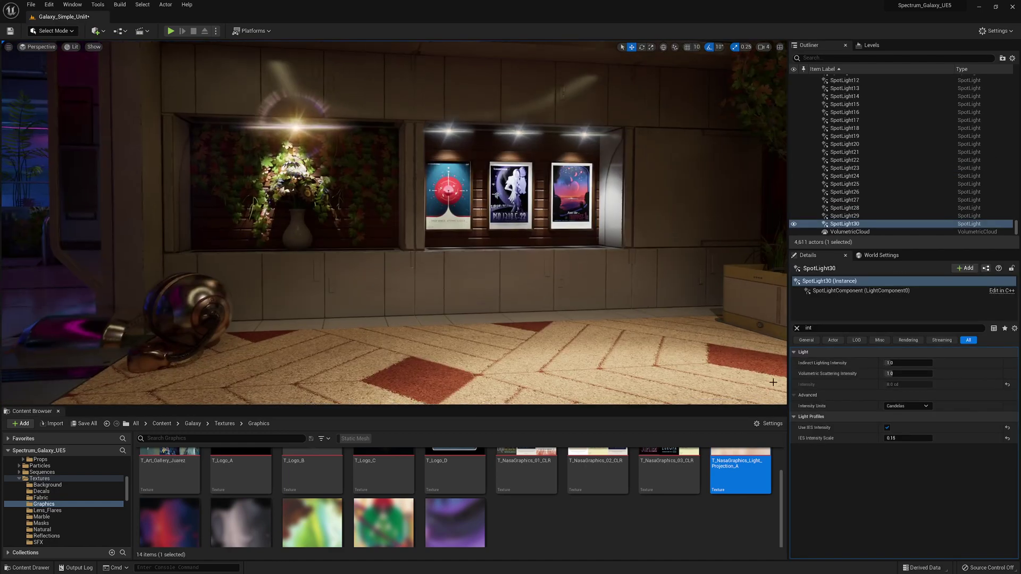
pyautogui.moveTo(773, 383); pyautogui.dragTo(765, 370, button='right')
pyautogui.press('g')
pyautogui.press('g')
pyautogui.click(796, 328)
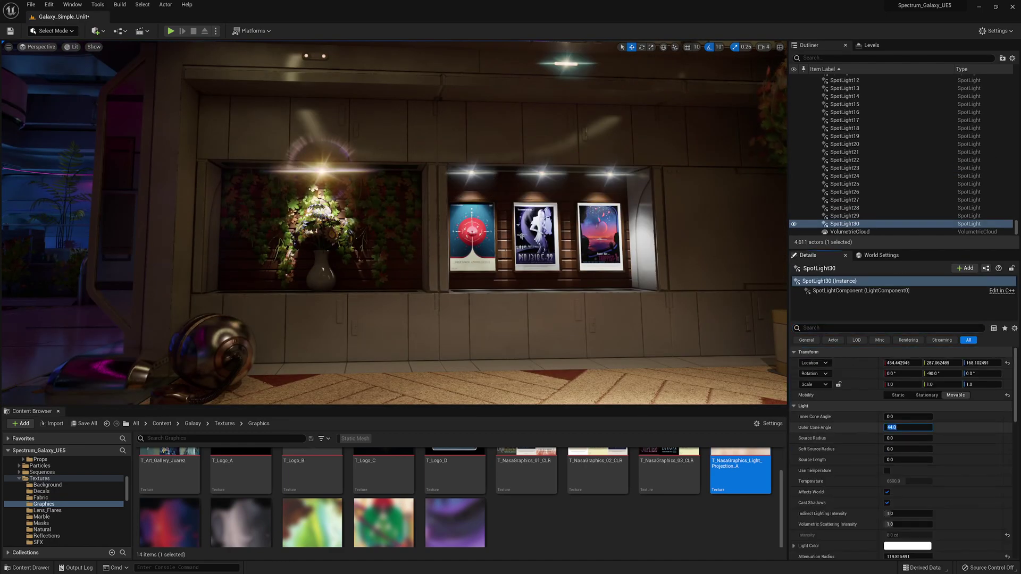
pyautogui.write('80')
pyautogui.press('Return')
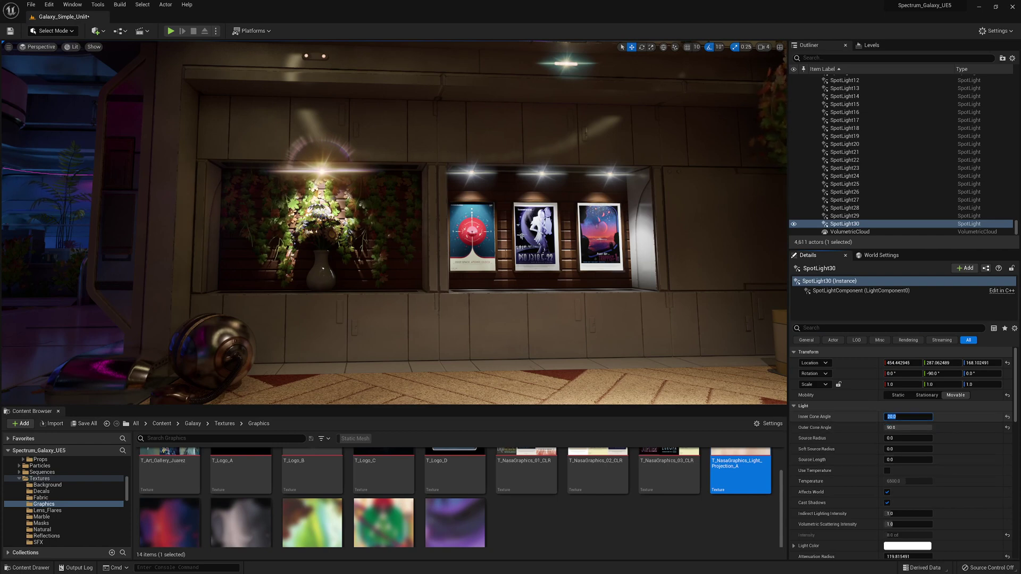
# Adjust the attenuation radius of the vase display's spot light.
pyautogui.click(898, 384)
pyautogui.write('1')
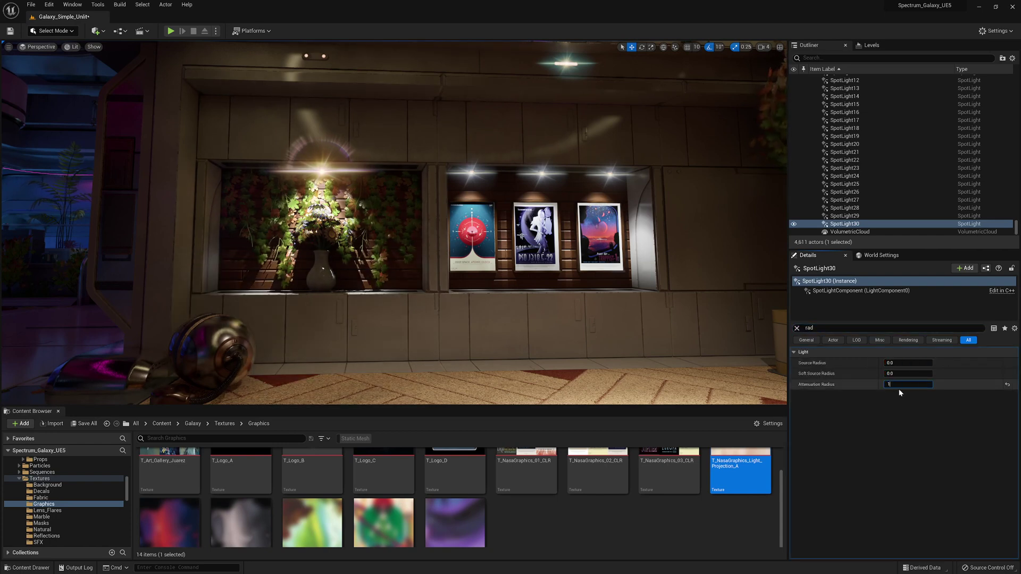
pyautogui.moveTo(744, 351); pyautogui.dragTo(708, 349, button='right')
pyautogui.press('g')
pyautogui.click(378, 169)
pyautogui.press('g')
# Set the IES intensity scale of the vase display's spot light to 0.025.
pyautogui.click(822, 328)
pyautogui.write('omtg')
pyautogui.click(382, 203)
pyautogui.write('0.05')
pyautogui.press('Return')
pyautogui.press('g')
# Duplicate the Planet Hop poster's rectangular light and move the copy in front of the grand hall wall monitor.
pyautogui.moveTo(541, 313)
pyautogui.mouseDown(button='right')
pyautogui.moveTo(580, 314)
pyautogui.moveTo(537, 318)
pyautogui.moveTo(558, 315)
pyautogui.mouseUp(button='right')
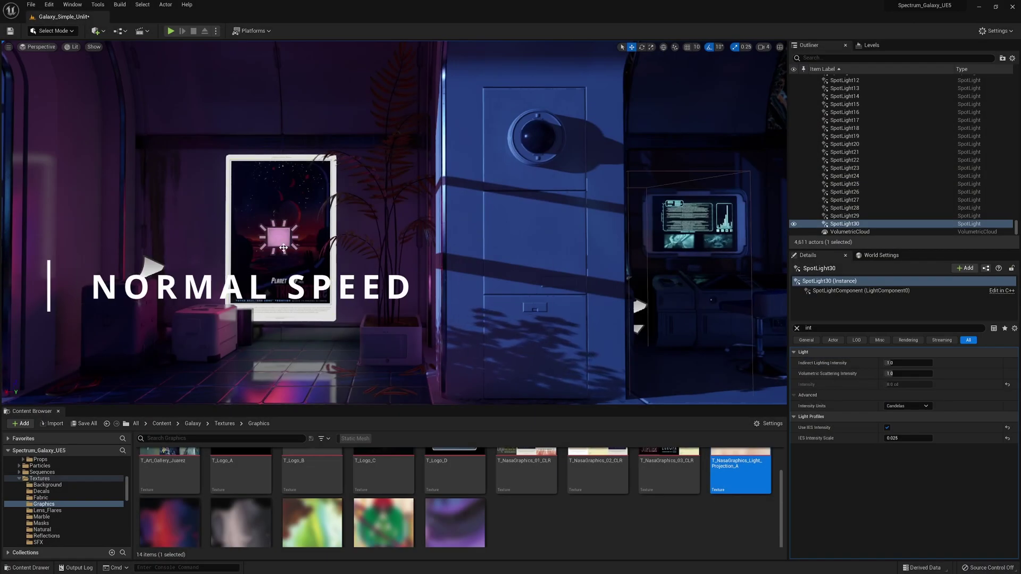
pyautogui.click(284, 247)
pyautogui.hotkey('ctrl', 'd')
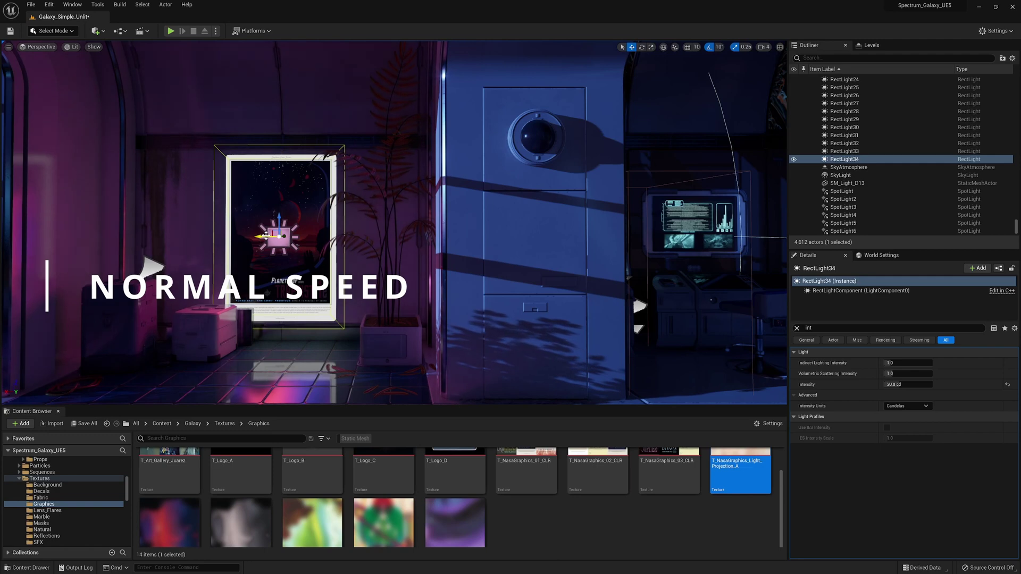
pyautogui.moveTo(266, 236); pyautogui.dragTo(690, 236)
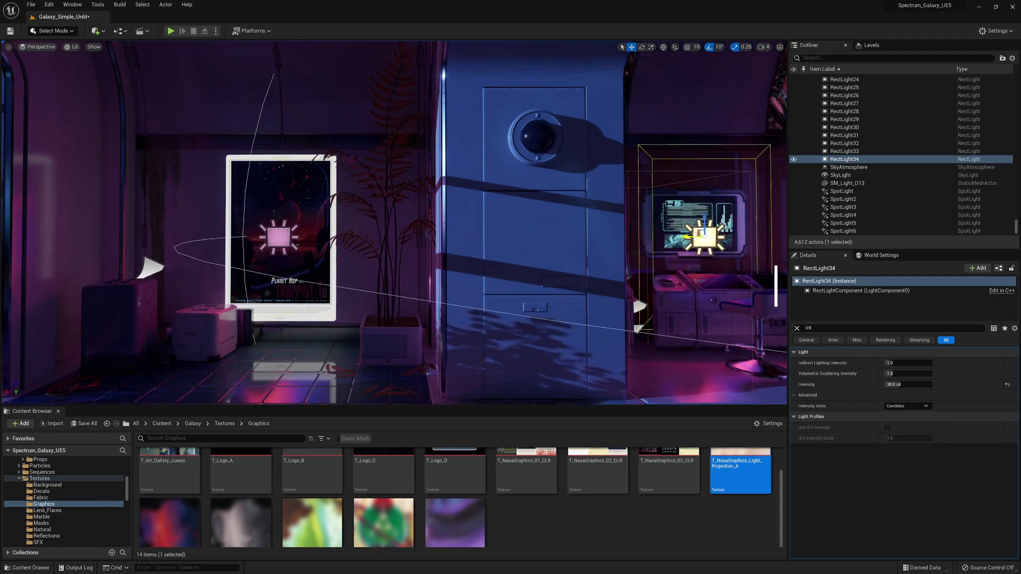
pyautogui.press('f')
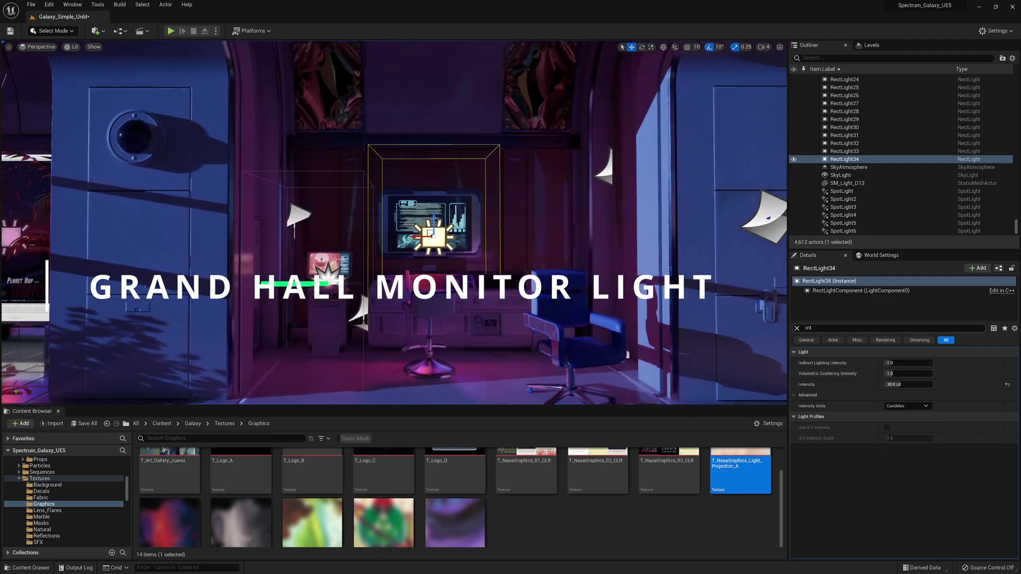
# Set the monitor light's source width to about 99 and source height to about 53, and align it with the screen.
pyautogui.click(797, 328)
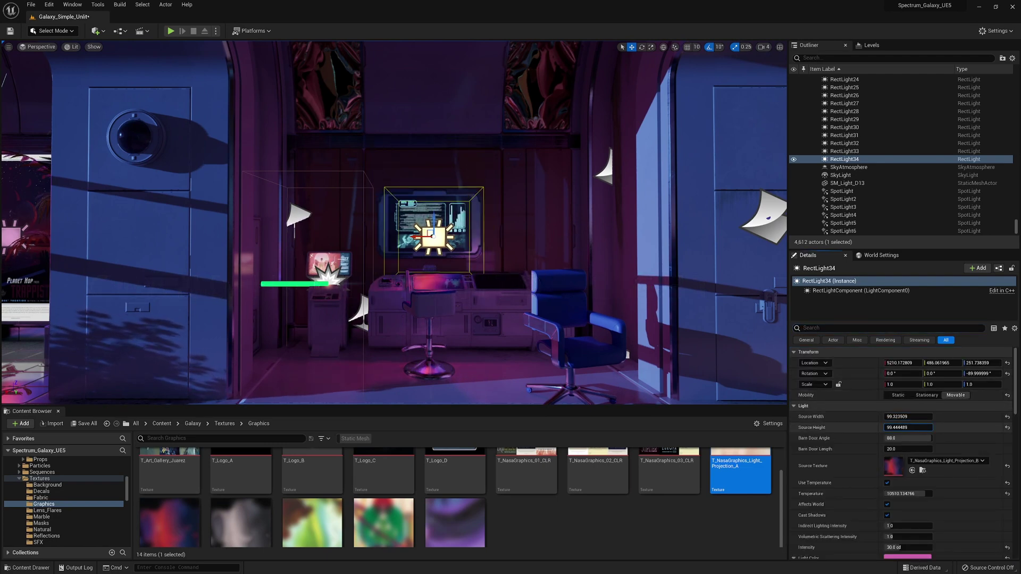
pyautogui.moveTo(908, 427); pyautogui.dragTo(893, 427)
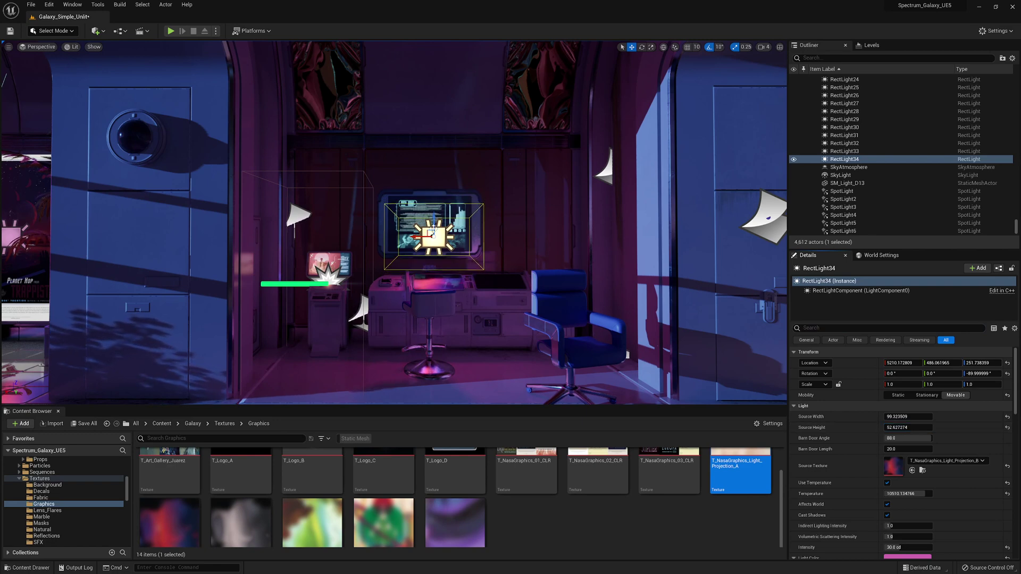
pyautogui.moveTo(429, 228); pyautogui.dragTo(425, 214)
# Set the monitor light's attenuation radius to about 354.
pyautogui.moveTo(516, 253)
pyautogui.mouseDown(button='right')
pyautogui.moveTo(505, 254)
pyautogui.moveTo(528, 257)
pyautogui.mouseUp(button='right')
pyautogui.press('s')
pyautogui.write('d')
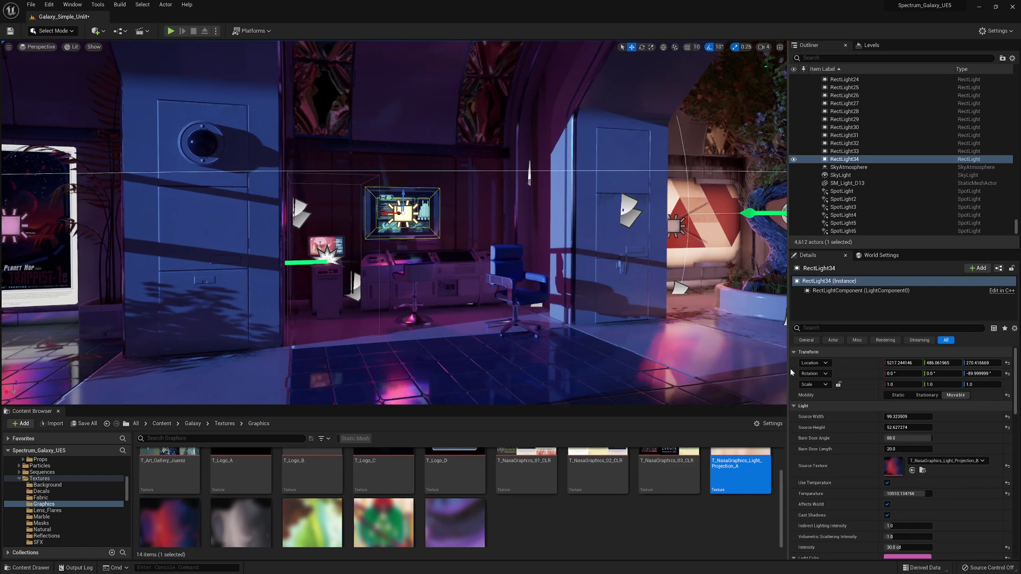
pyautogui.write('rad')
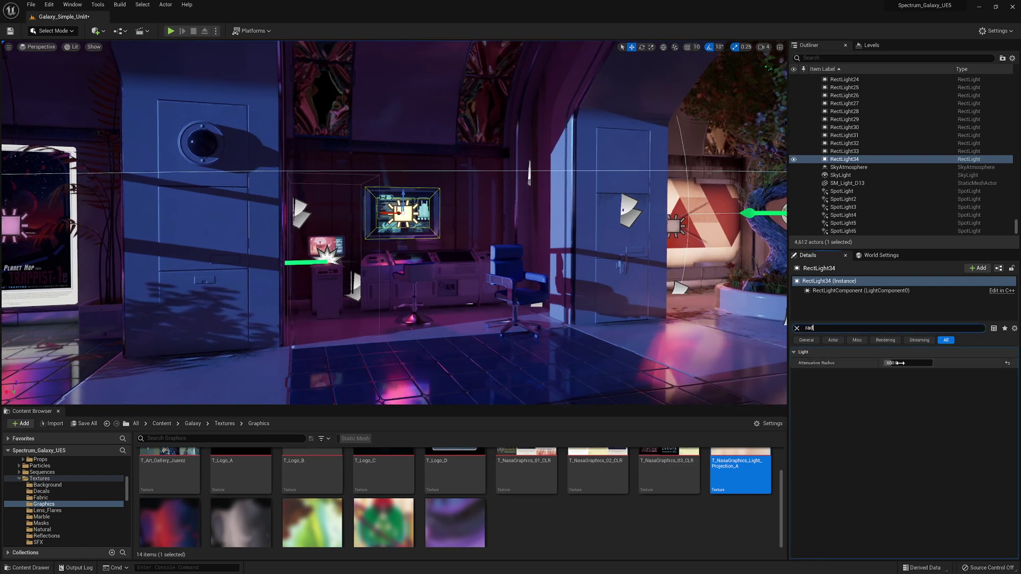
pyautogui.moveTo(898, 363)
pyautogui.mouseDown()
pyautogui.moveTo(872, 363)
pyautogui.moveTo(906, 363)
pyautogui.mouseUp()
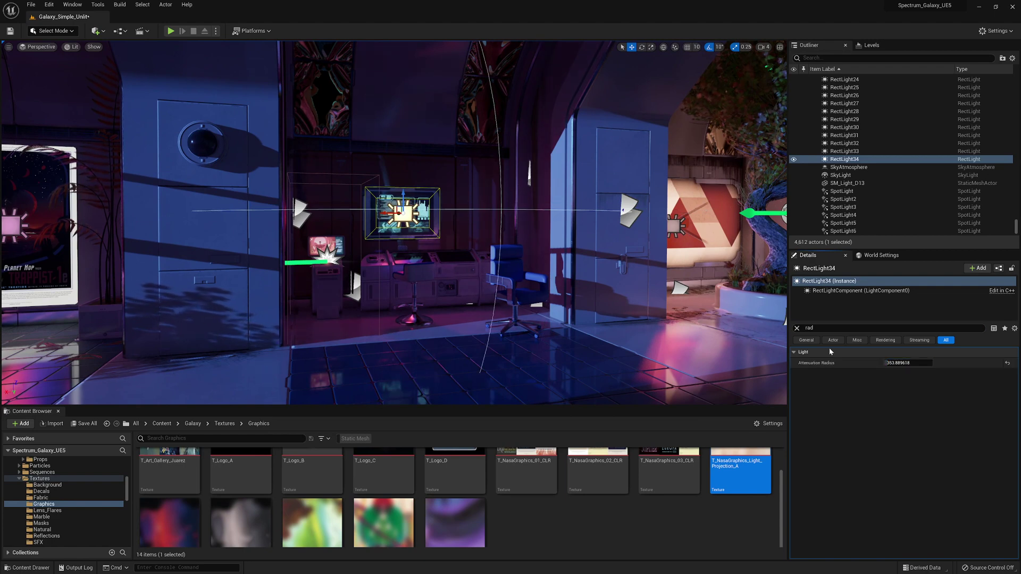
# Assign the desaturated T_NasaGraphics_Light_Projection_B source texture to the monitor light and change its light color to light blue.
pyautogui.click(797, 328)
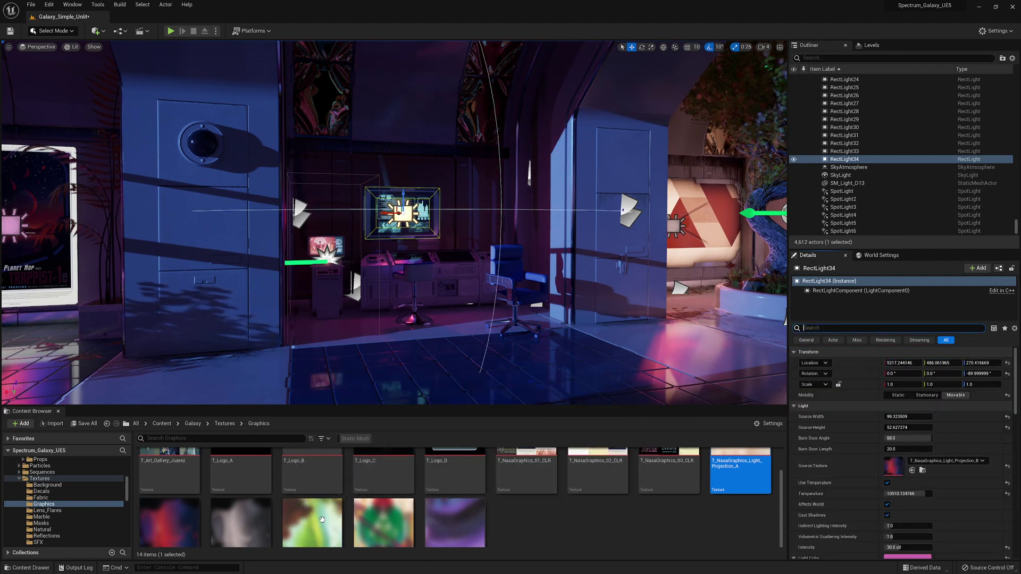
pyautogui.click(237, 520)
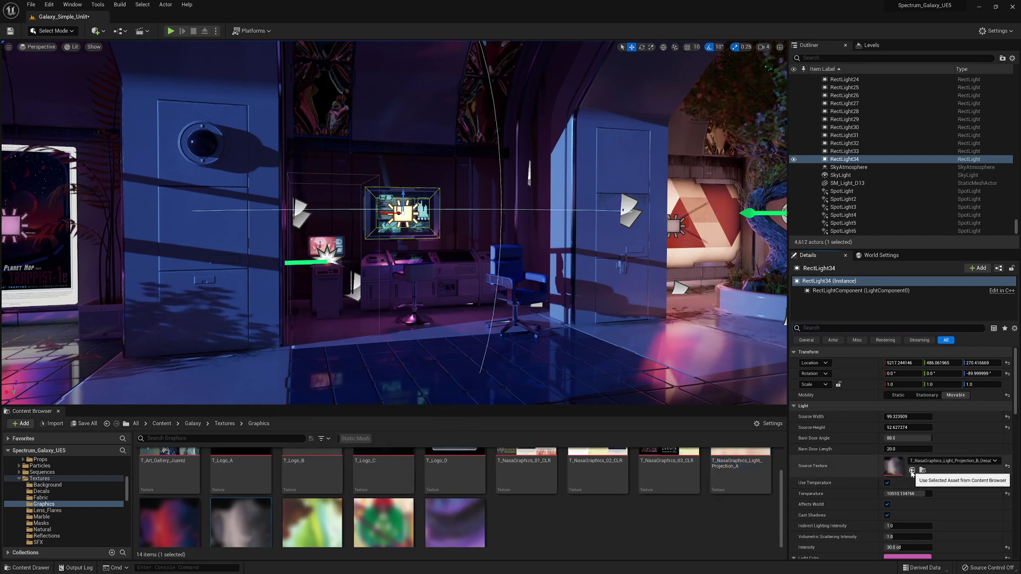
pyautogui.click(907, 556)
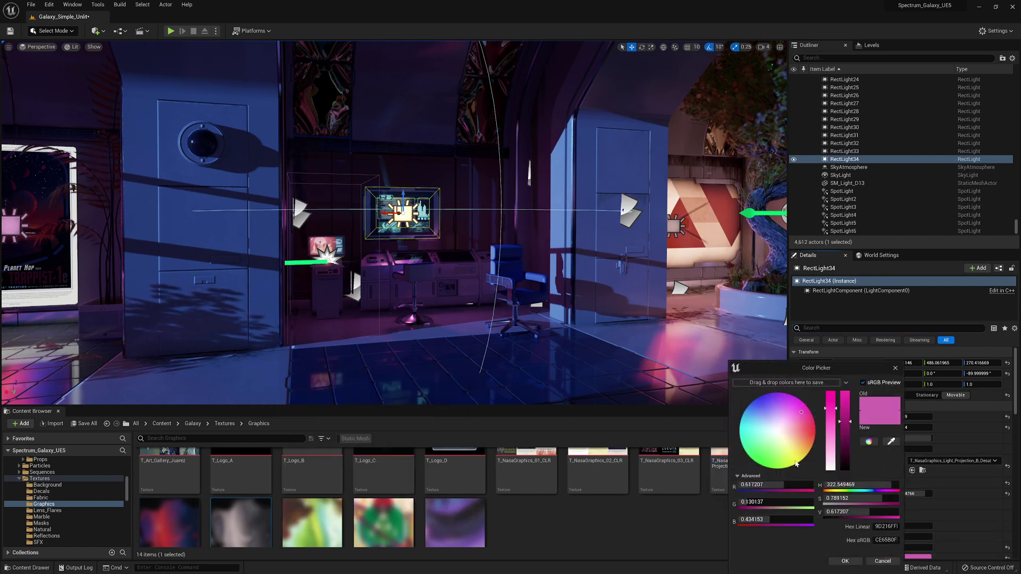
pyautogui.moveTo(760, 426); pyautogui.dragTo(750, 426)
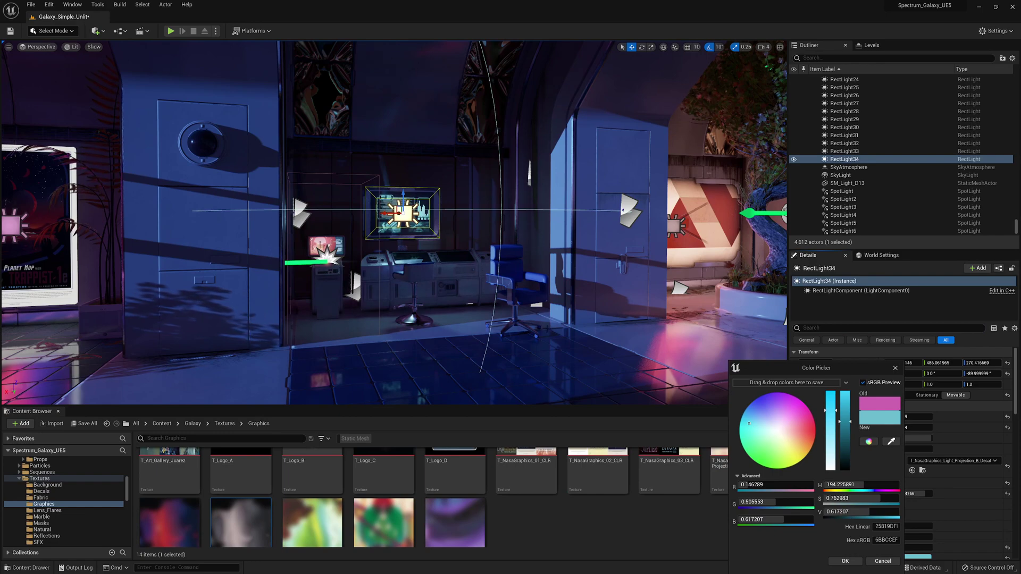
pyautogui.moveTo(547, 329); pyautogui.dragTo(499, 319, button='right')
pyautogui.click(827, 404)
pyautogui.press('g')
pyautogui.click(753, 417)
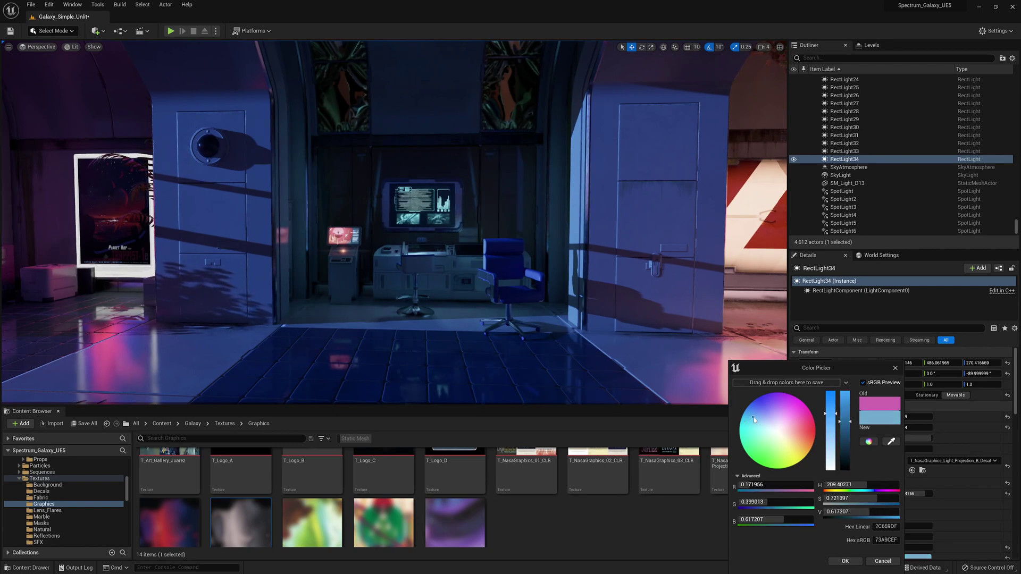
# Add a spot light at the base of the window pillar beside the planter and rotate it to -90°, -40°, 90°.
pyautogui.moveTo(719, 387)
pyautogui.mouseDown(button='right')
pyautogui.moveTo(729, 388)
pyautogui.moveTo(719, 388)
pyautogui.mouseUp(button='right')
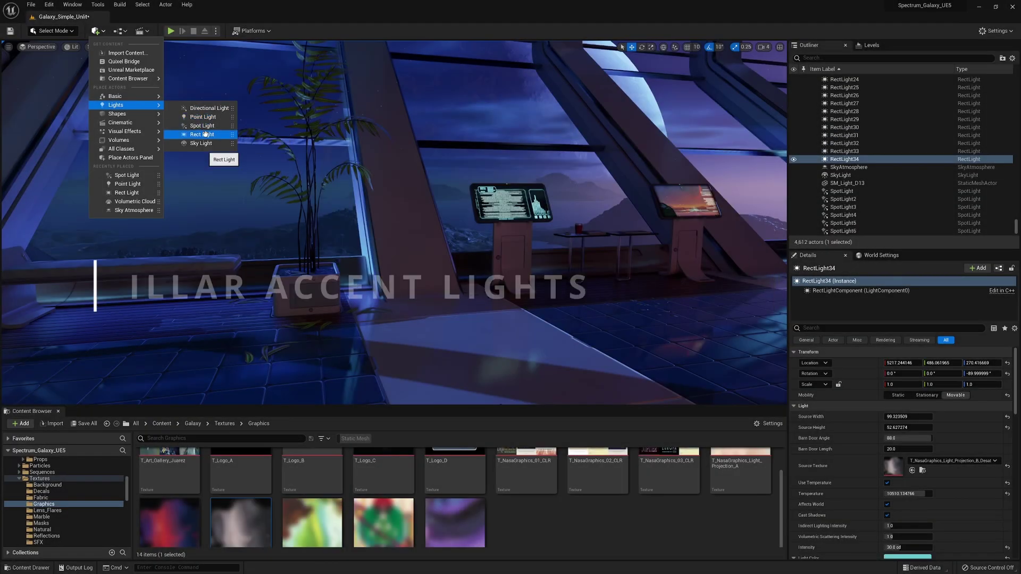
pyautogui.moveTo(205, 134); pyautogui.dragTo(468, 265)
pyautogui.press('f')
pyautogui.press('e')
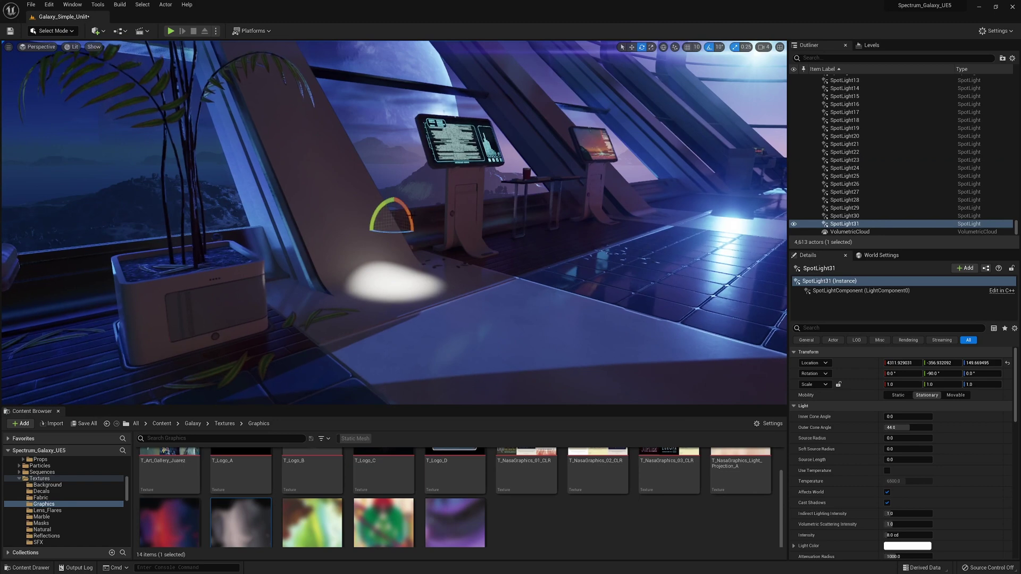
pyautogui.moveTo(378, 213); pyautogui.dragTo(381, 250)
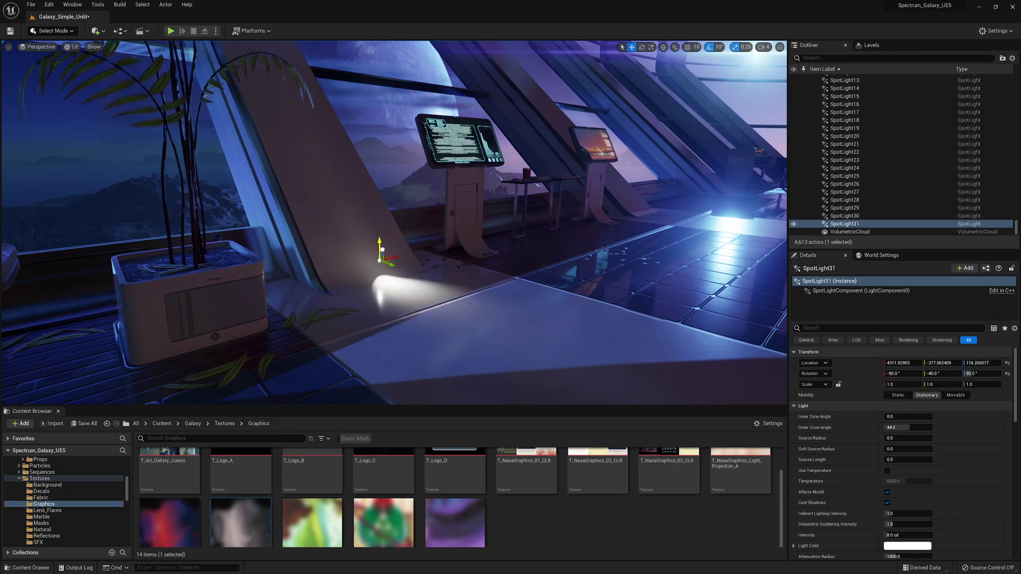
# Assign the TLP_Broad_Spectrum IES texture to the pillar spot light.
pyautogui.press('s')
pyautogui.moveTo(382, 250); pyautogui.dragTo(410, 253, button='right')
pyautogui.scroll(-15, 942, 507)
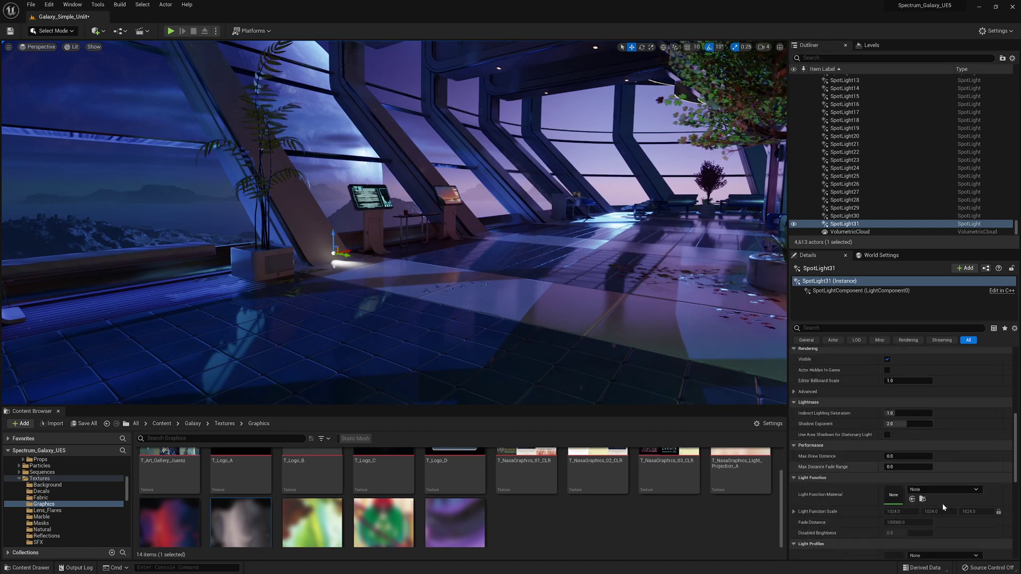
pyautogui.click(933, 443)
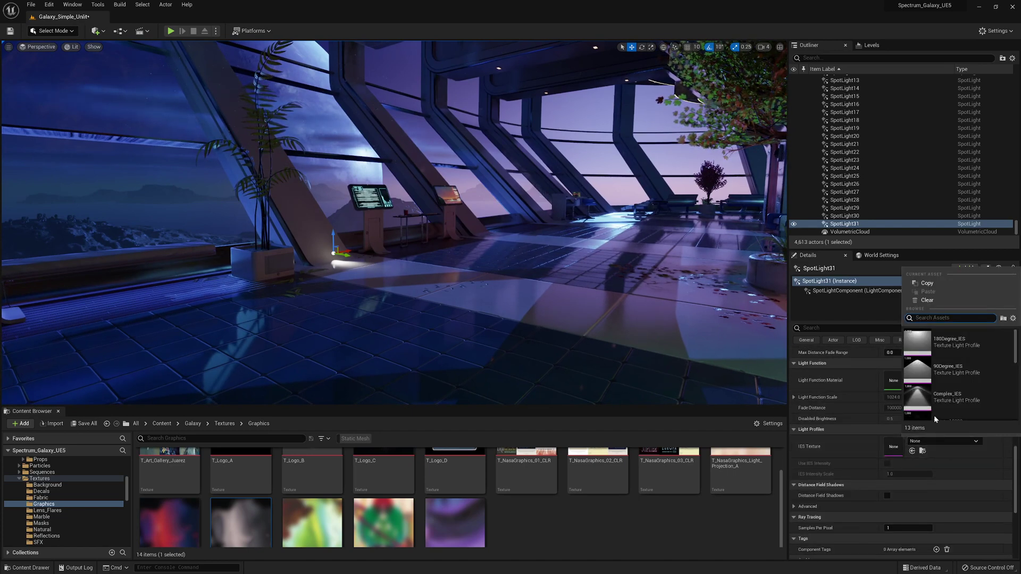
pyautogui.scroll(-3, 933, 416)
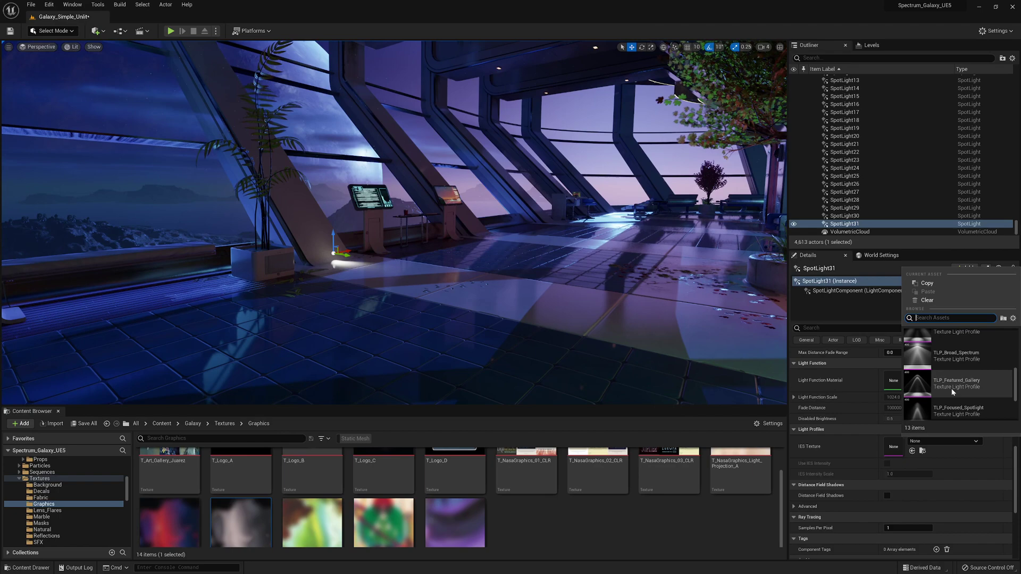
pyautogui.click(954, 360)
pyautogui.press('w')
# Browse to the IES profile assets from the pillar light's IES texture and select TLP_Hotel_Corridor.
pyautogui.moveTo(394, 223); pyautogui.dragTo(372, 226, button='right')
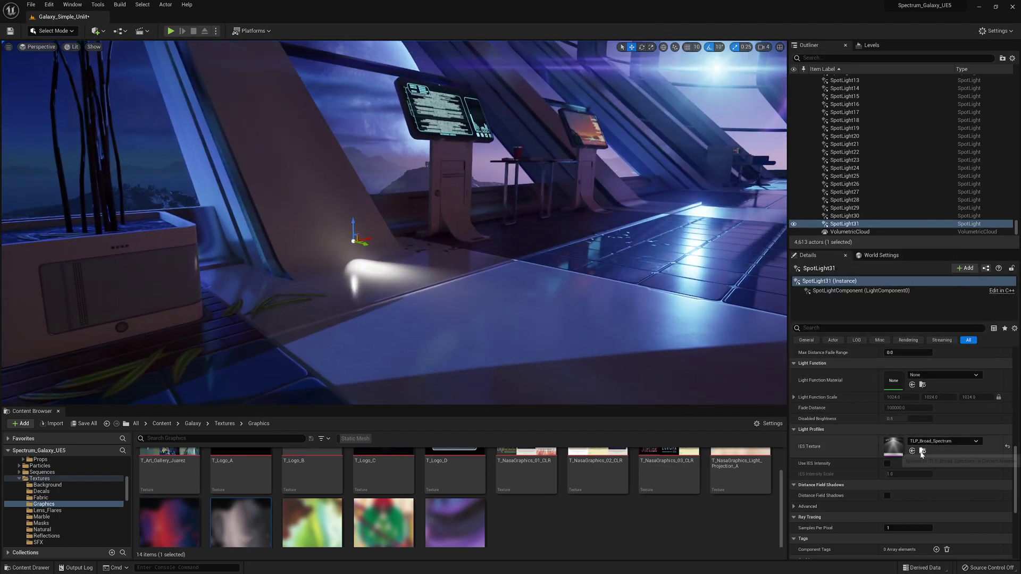
pyautogui.click(922, 451)
pyautogui.click(500, 482)
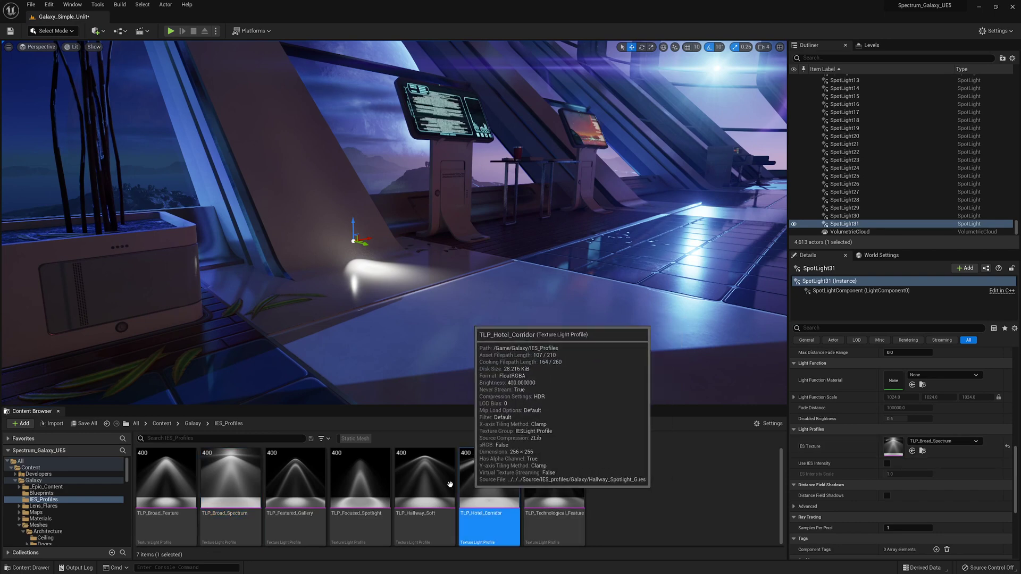
# Assign TLP_Hallway_Soft as the spotlight's IES texture and rotate the light to redirect its beam across the floor.
pyautogui.click(424, 478)
pyautogui.click(912, 452)
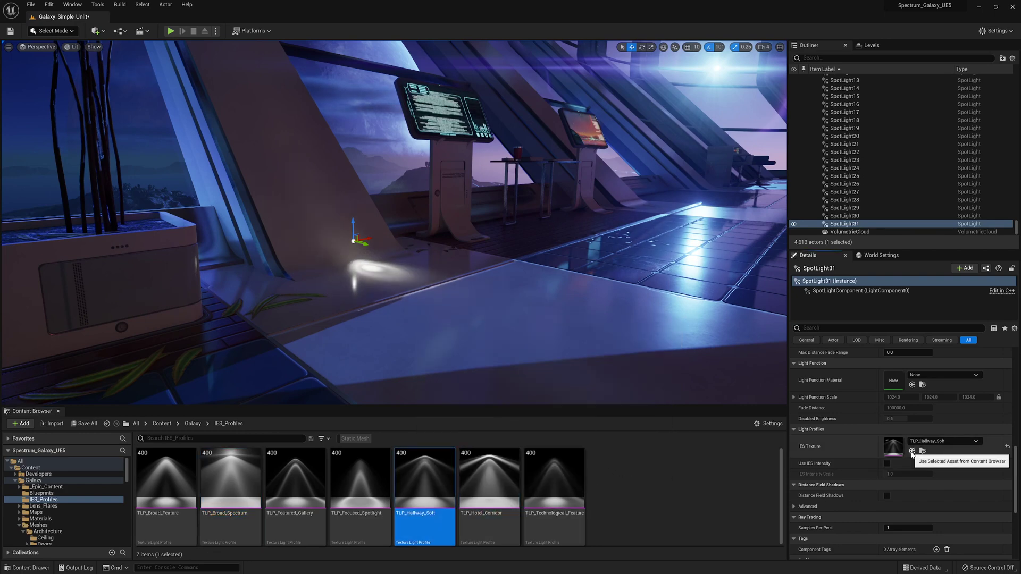
pyautogui.moveTo(350, 229); pyautogui.dragTo(348, 228, button='right')
pyautogui.press('e')
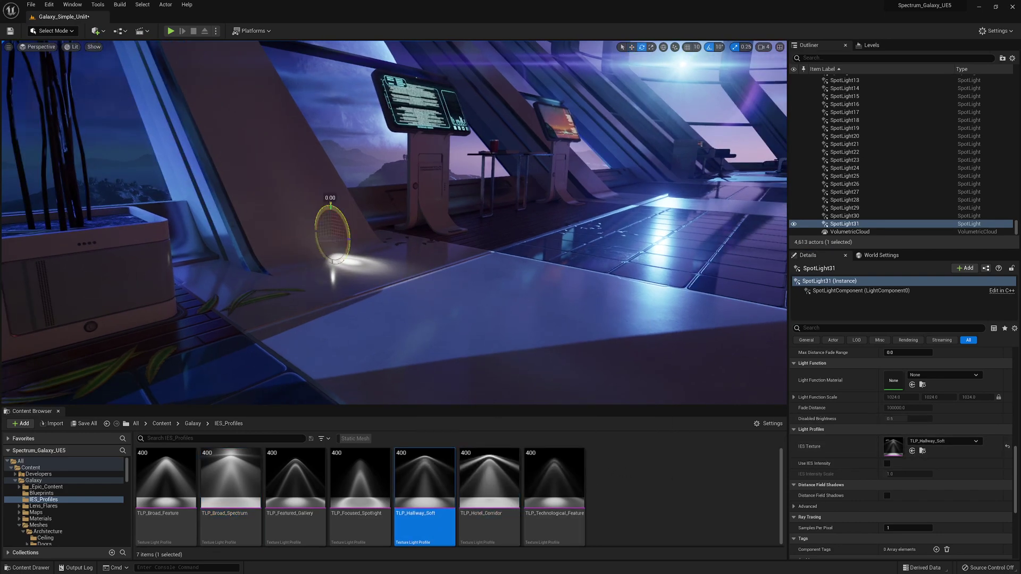
pyautogui.moveTo(330, 204); pyautogui.dragTo(321, 206)
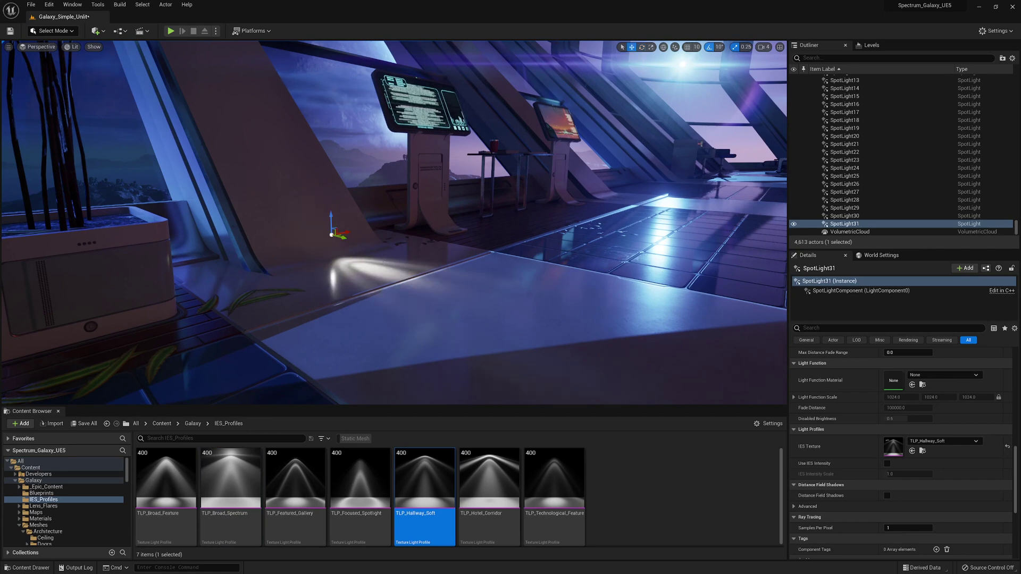
# Slide the spotlight along the Y axis to about -378 at the base of the pillar.
pyautogui.moveTo(378, 215); pyautogui.dragTo(426, 214, button='right')
pyautogui.moveTo(383, 201); pyautogui.dragTo(407, 229)
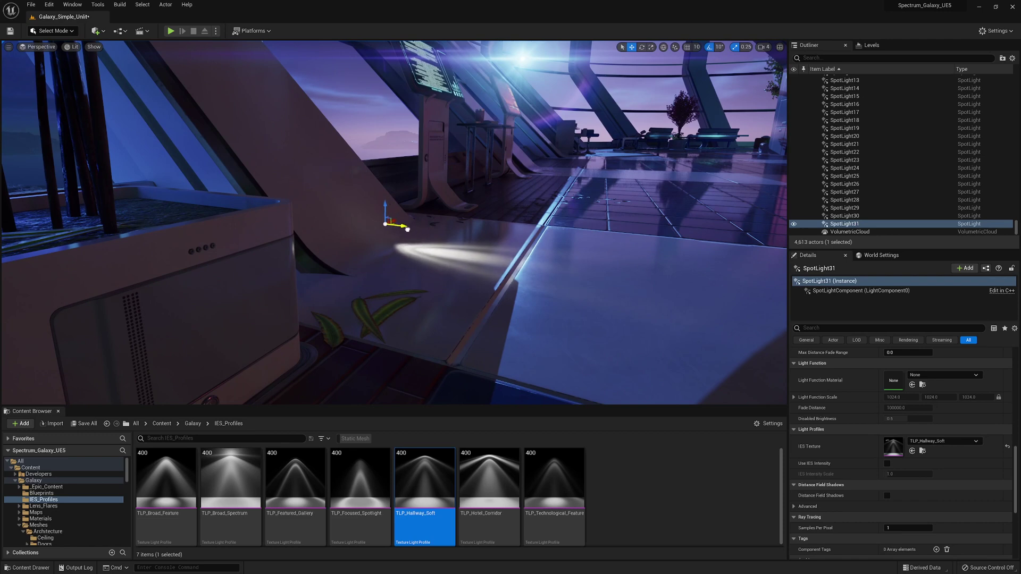
pyautogui.moveTo(381, 211); pyautogui.dragTo(314, 199, button='right')
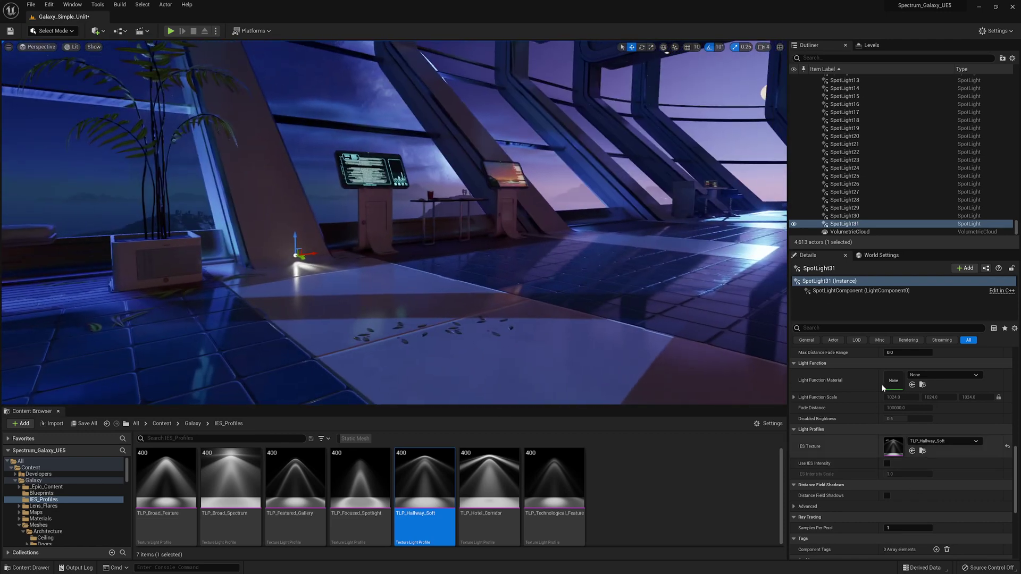
# Set the spotlight's outer cone angle to 80 and its attenuation radius to about 242.
pyautogui.scroll(2, 994, 435)
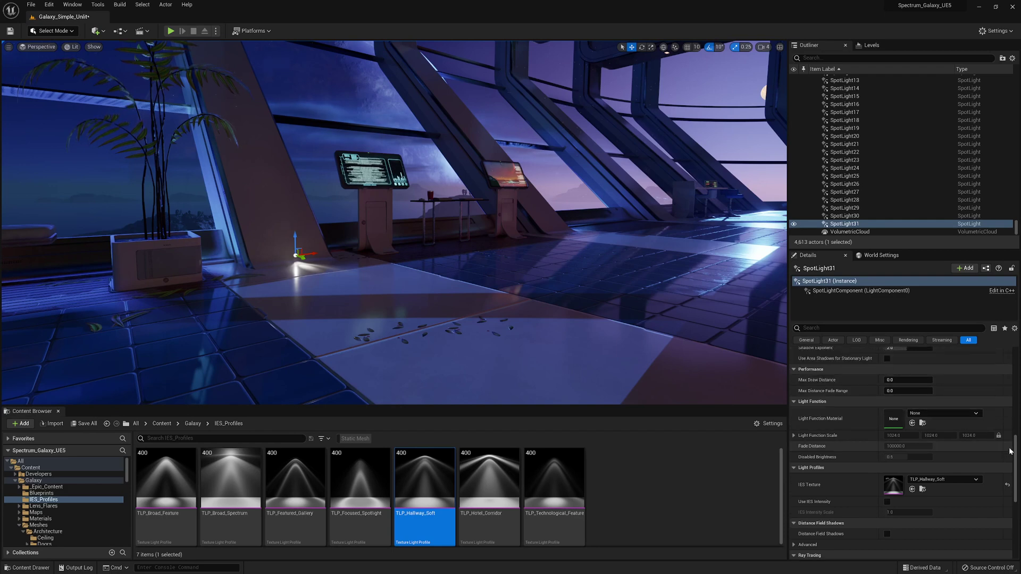
pyautogui.scroll(15, 999, 447)
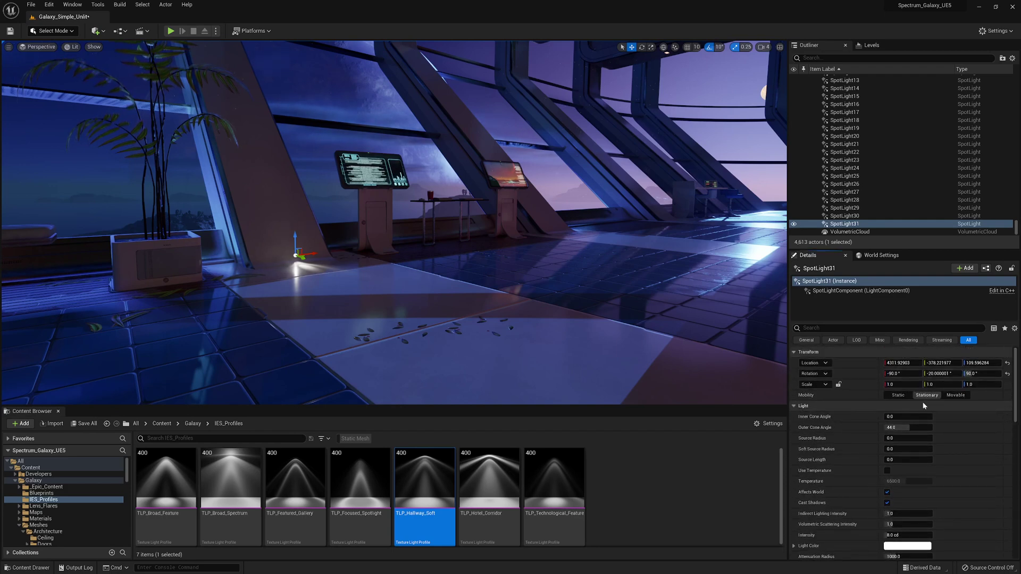
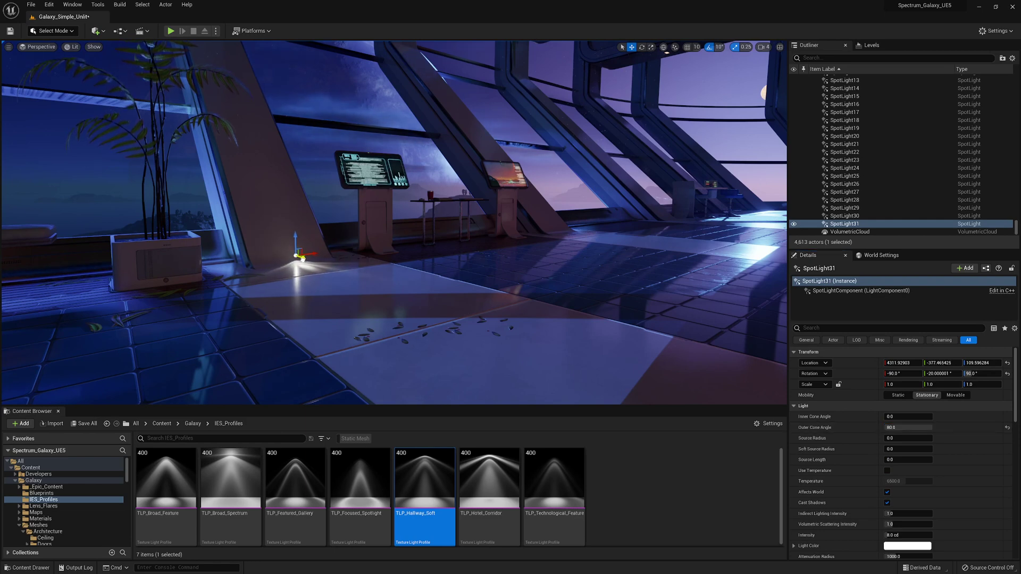
pyautogui.write('ad')
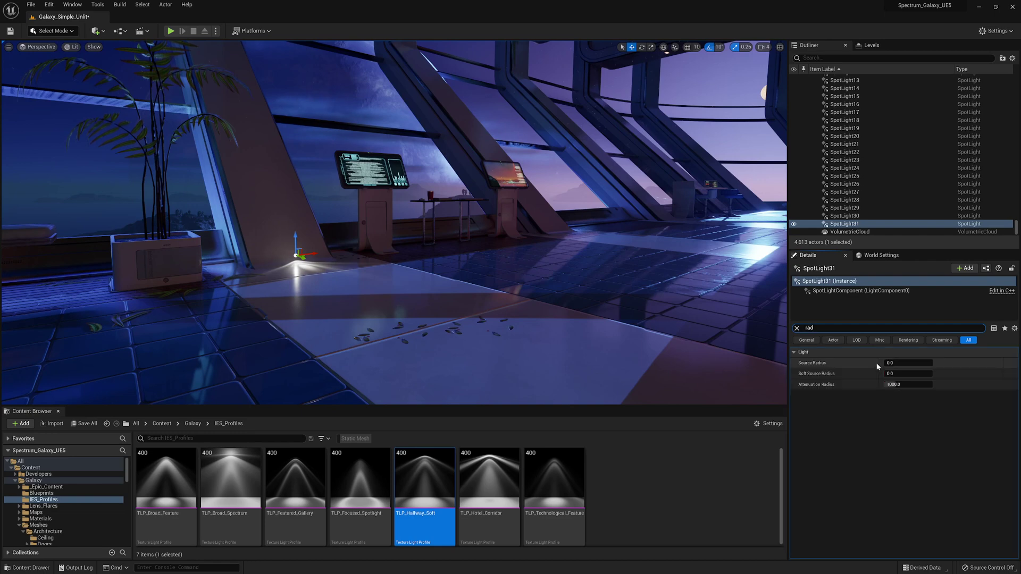
pyautogui.write('821823')
pyautogui.press('Return')
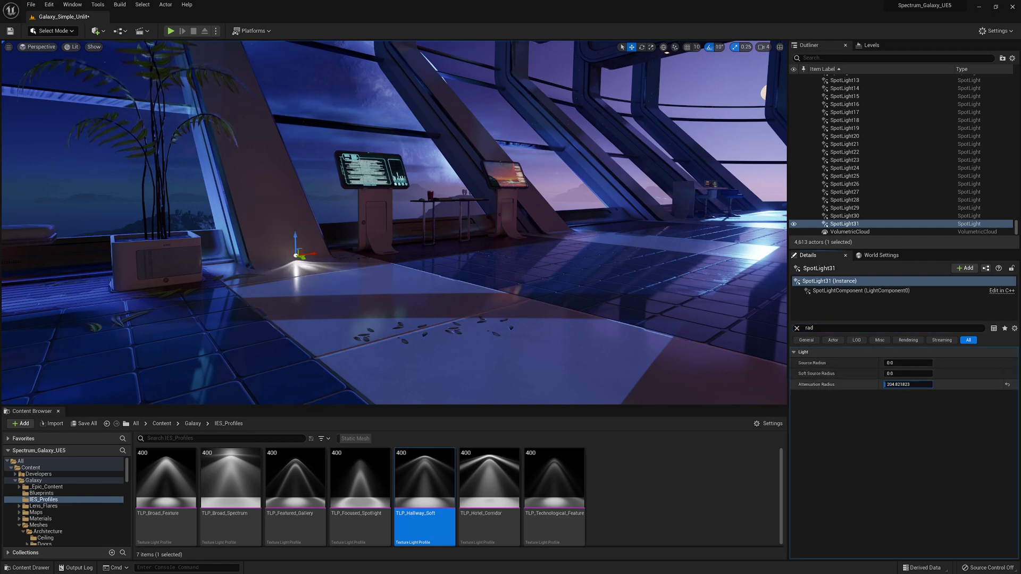
# Change the spotlight's light color to a light pink.
pyautogui.click(797, 327)
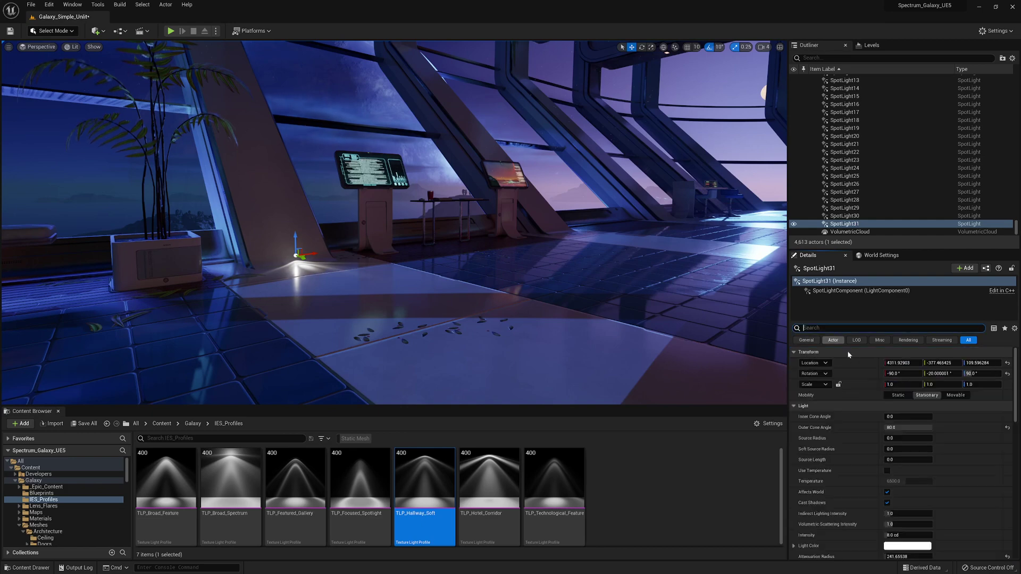
pyautogui.click(912, 545)
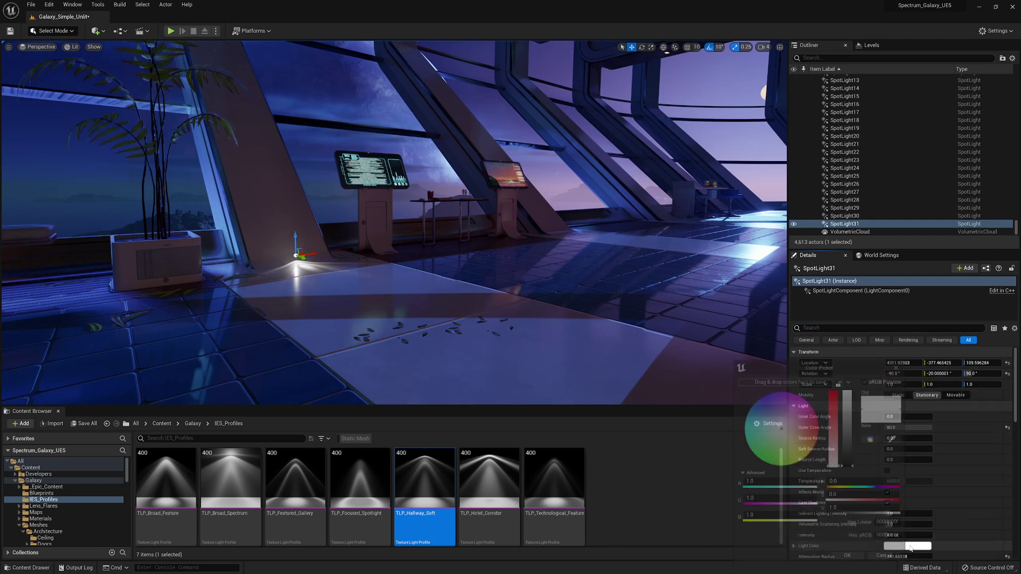
pyautogui.click(796, 422)
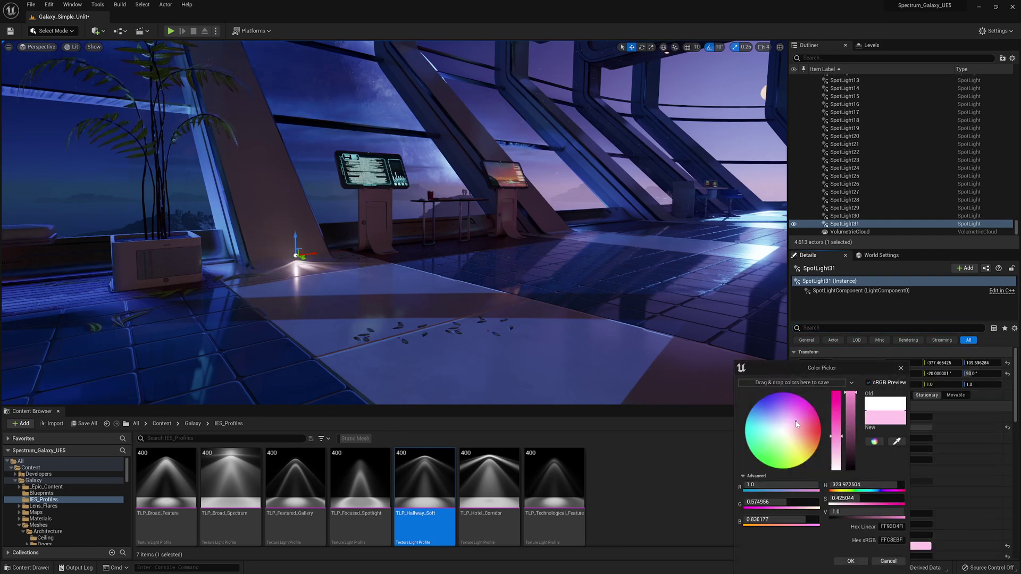
pyautogui.moveTo(797, 419); pyautogui.dragTo(795, 418)
pyautogui.click(846, 562)
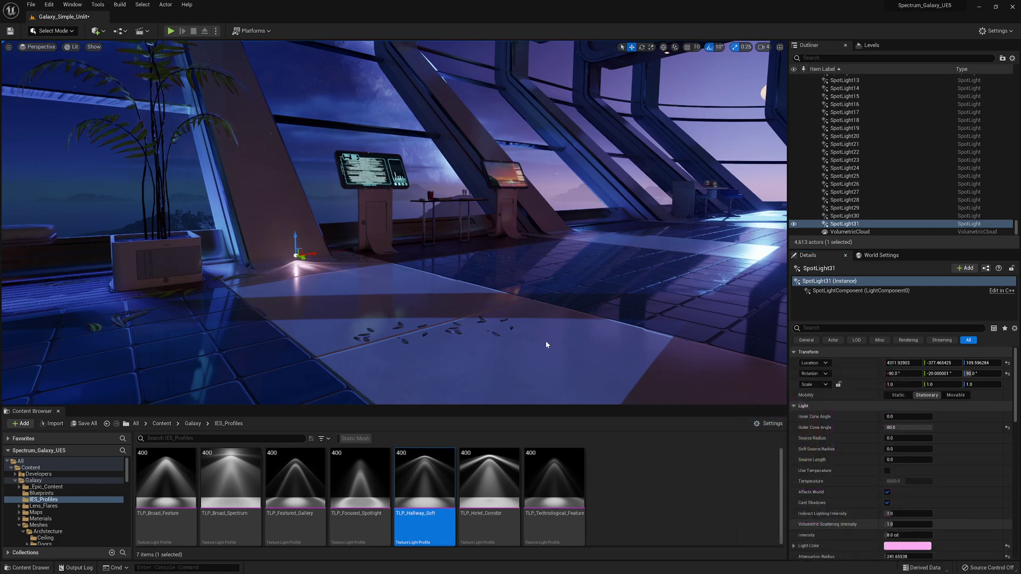
# Show the light's cone guides and set its inner cone angle to about 33 and outer cone angle to about 63.6.
pyautogui.moveTo(486, 294)
pyautogui.mouseDown(button='right')
pyautogui.moveTo(431, 297)
pyautogui.moveTo(488, 294)
pyautogui.mouseUp(button='right')
pyautogui.press('g')
pyautogui.press('g')
pyautogui.press('g')
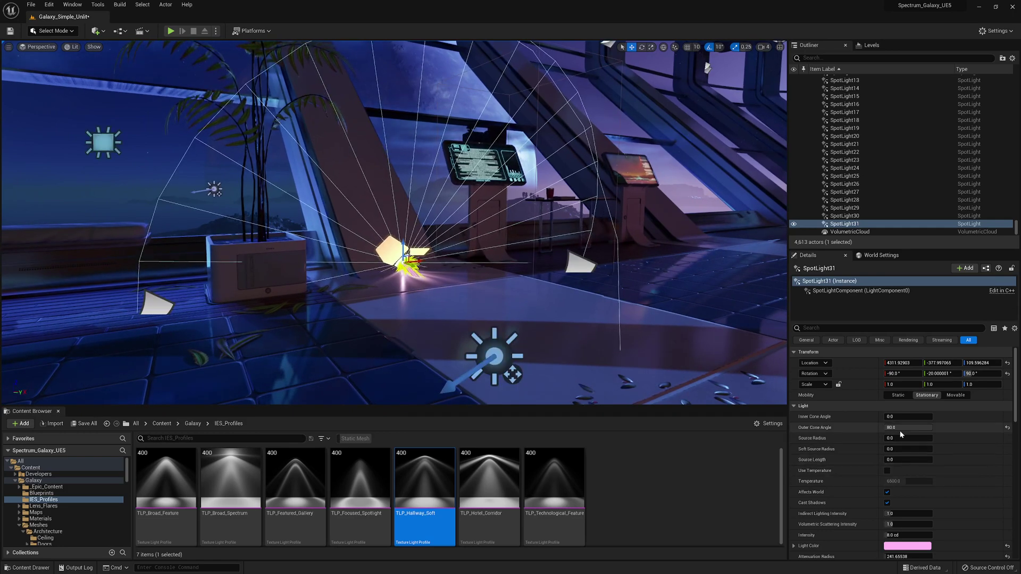
pyautogui.moveTo(907, 428)
pyautogui.mouseDown()
pyautogui.moveTo(898, 418)
pyautogui.moveTo(913, 419)
pyautogui.mouseUp()
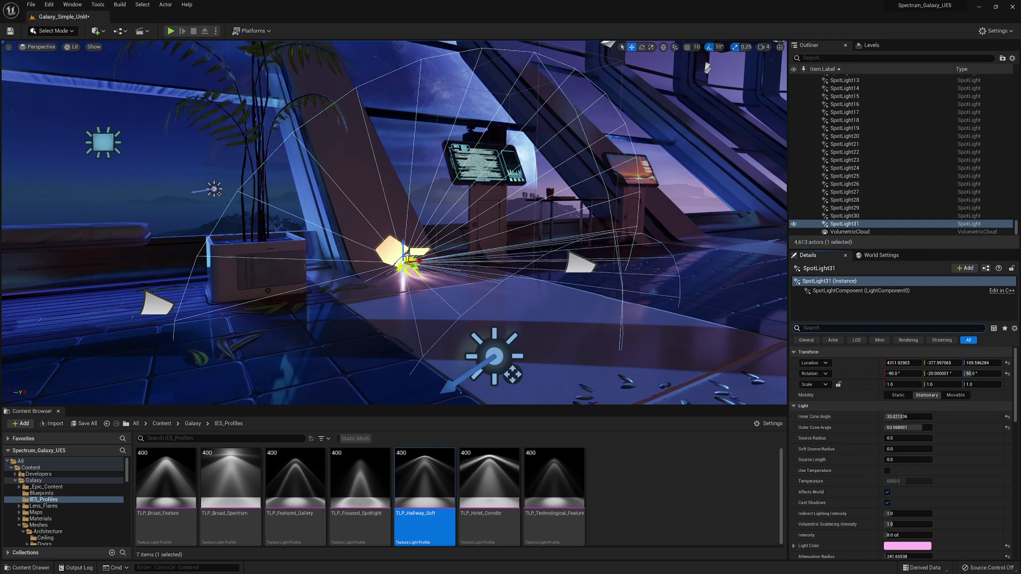
# Set the spotlight's intensity to 16 cd and view the result with the editor guides hidden.
pyautogui.write('int')
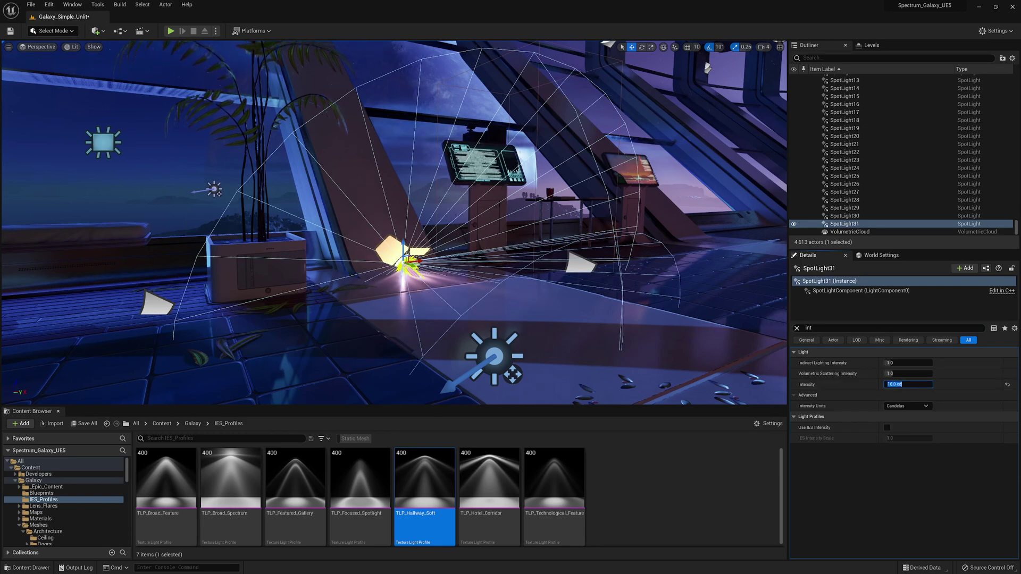
pyautogui.moveTo(394, 223); pyautogui.dragTo(346, 221, button='right')
pyautogui.press('g')
pyautogui.press('s')
pyautogui.press('w')
pyautogui.press('d')
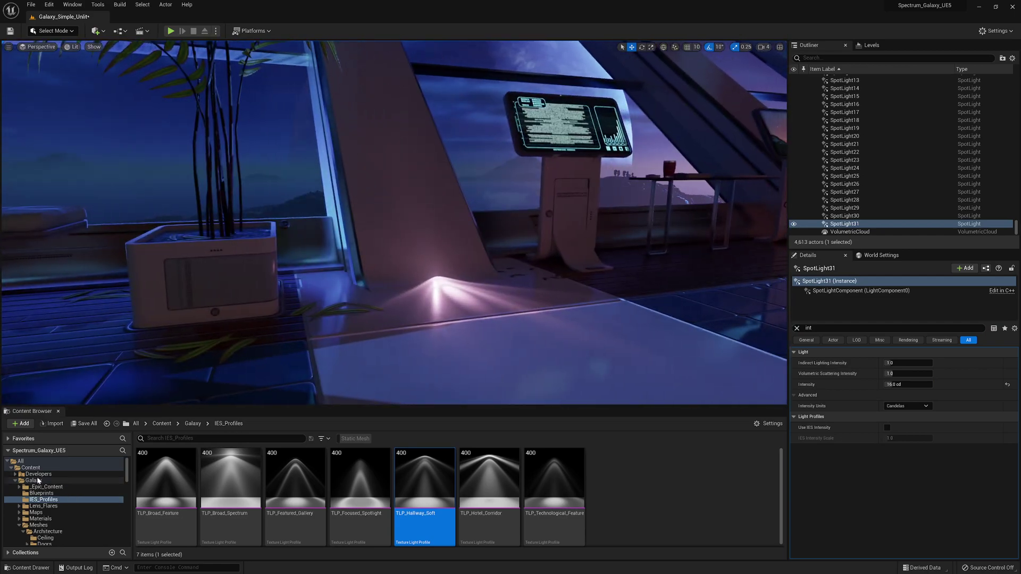
# Search the Meshes folder for "light" and place the SM_Pin_Light_A fixture on the pillar just above the spotlight's beam.
pyautogui.click(24, 526)
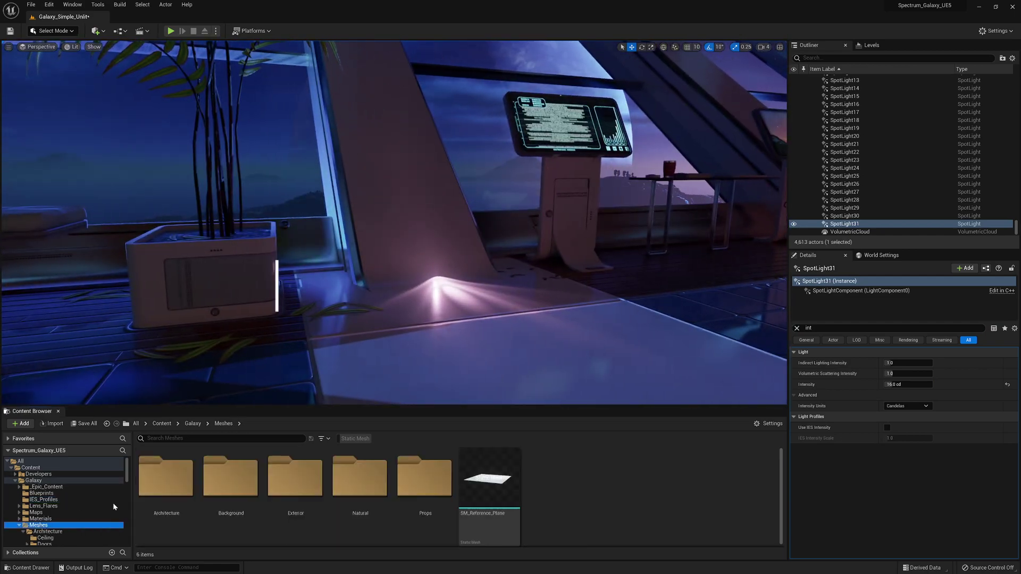
pyautogui.scroll(-5, 71, 515)
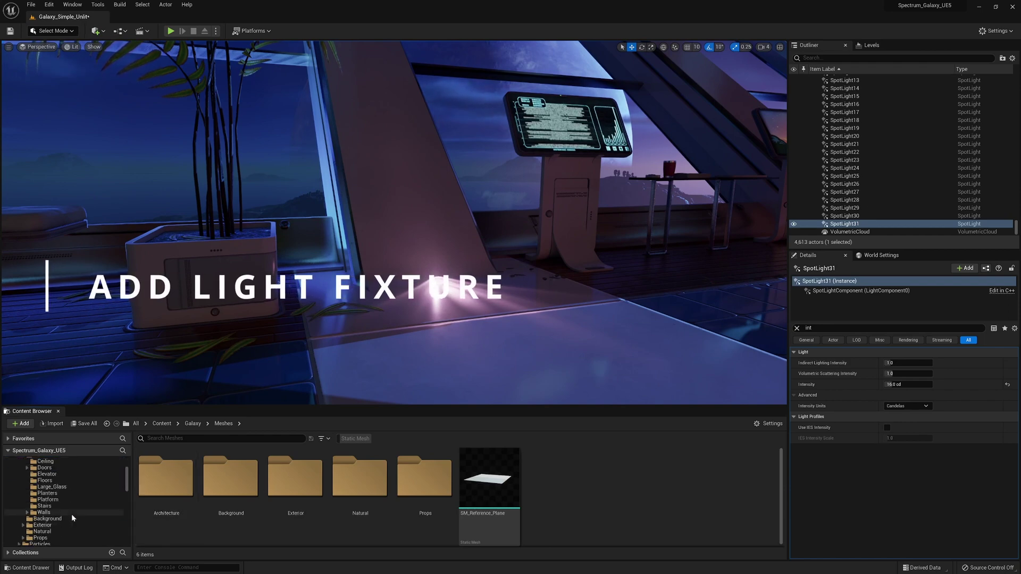
pyautogui.scroll(2, 57, 502)
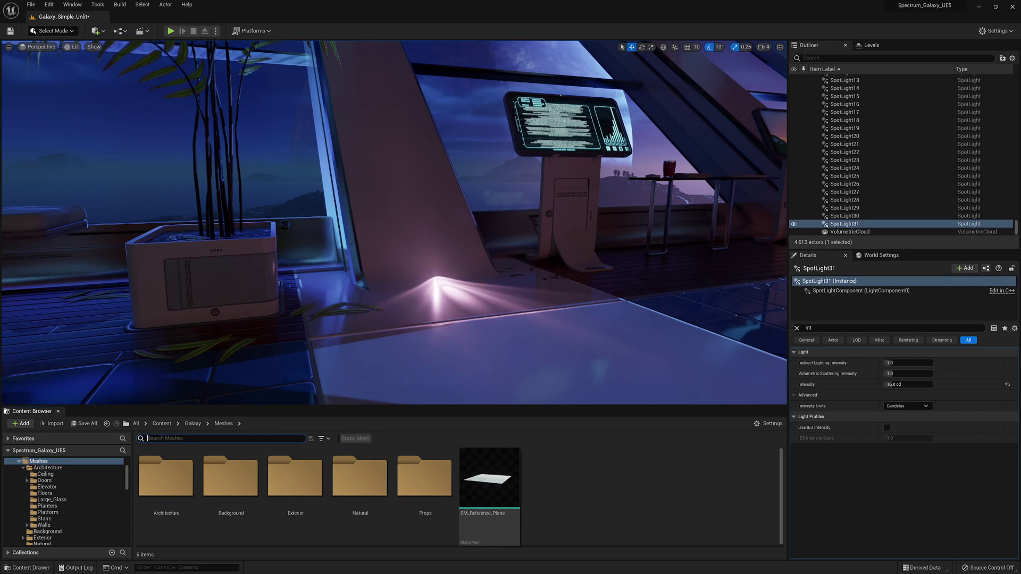
pyautogui.write('light')
pyautogui.click(360, 478)
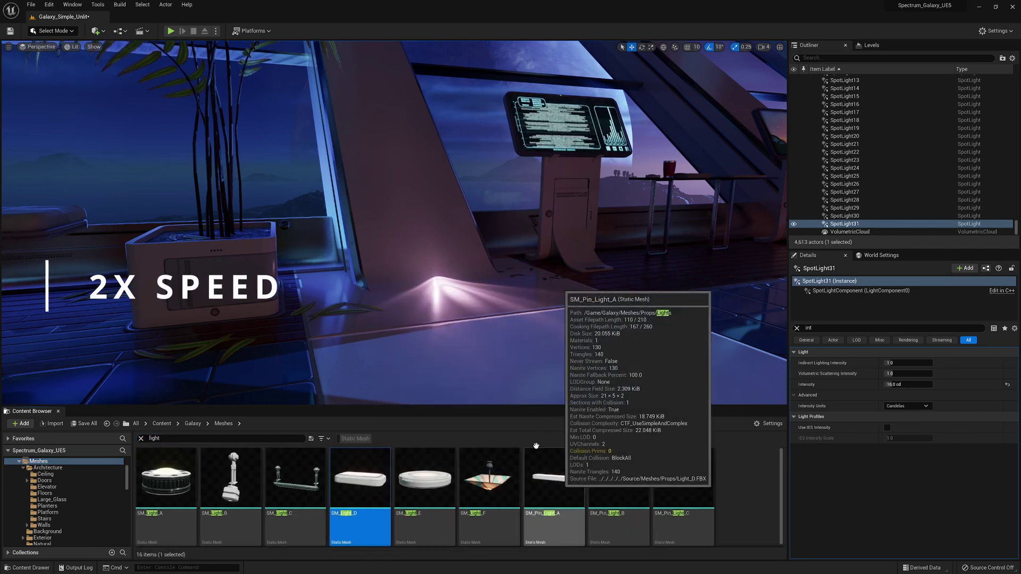
pyautogui.moveTo(564, 478); pyautogui.dragTo(433, 270)
# Rotate the pin light fixture in 10-degree increments to align it with the pillar's sloped surface.
pyautogui.moveTo(433, 270); pyautogui.dragTo(510, 271, button='right')
pyautogui.press('e')
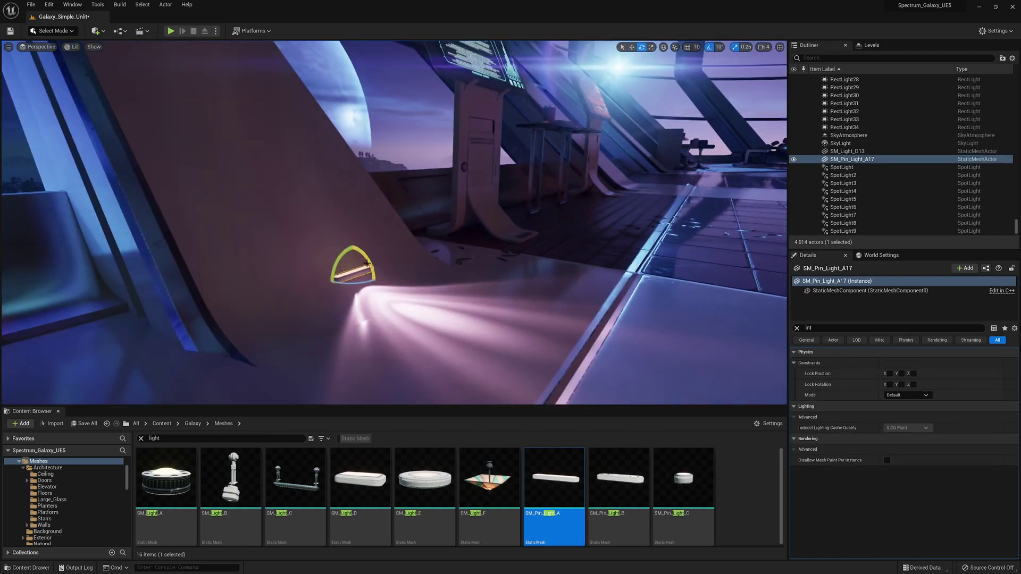
pyautogui.moveTo(353, 247); pyautogui.dragTo(374, 258)
pyautogui.moveTo(374, 257)
pyautogui.mouseDown(button='right')
pyautogui.moveTo(425, 256)
pyautogui.moveTo(384, 252)
pyautogui.mouseUp(button='right')
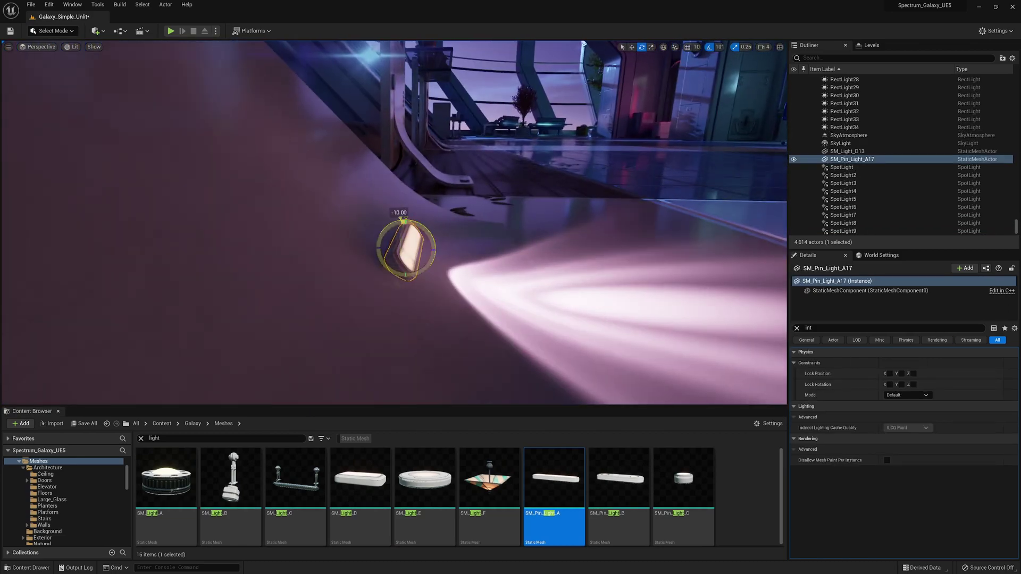
pyautogui.moveTo(408, 237); pyautogui.dragTo(409, 246)
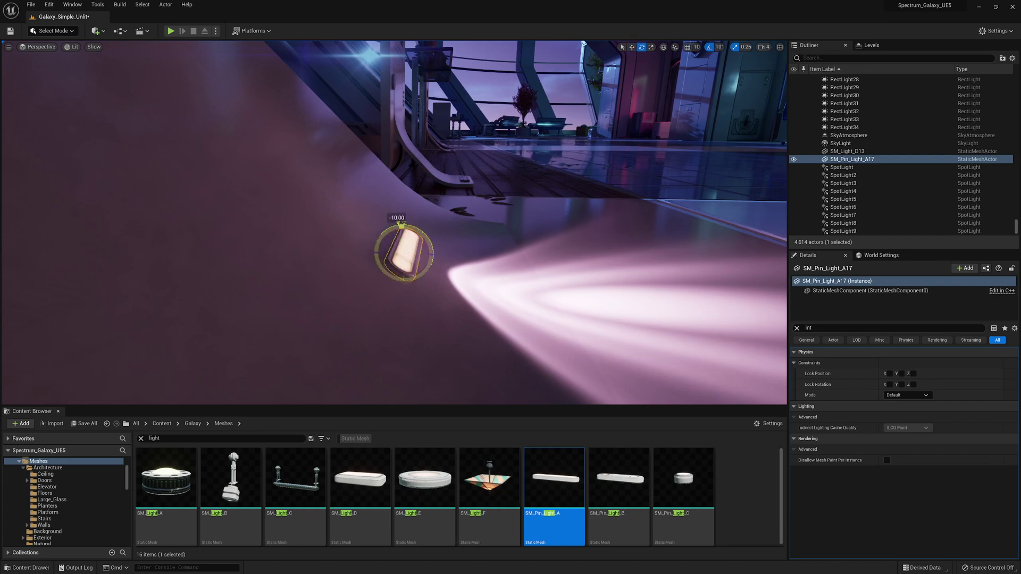
# Find PS_Lens_Flare_G_Red_Variant in the Lens_Flares folder and place it on the pin light fixture.
pyautogui.scroll(3, 56, 489)
pyautogui.scroll(-1, 47, 512)
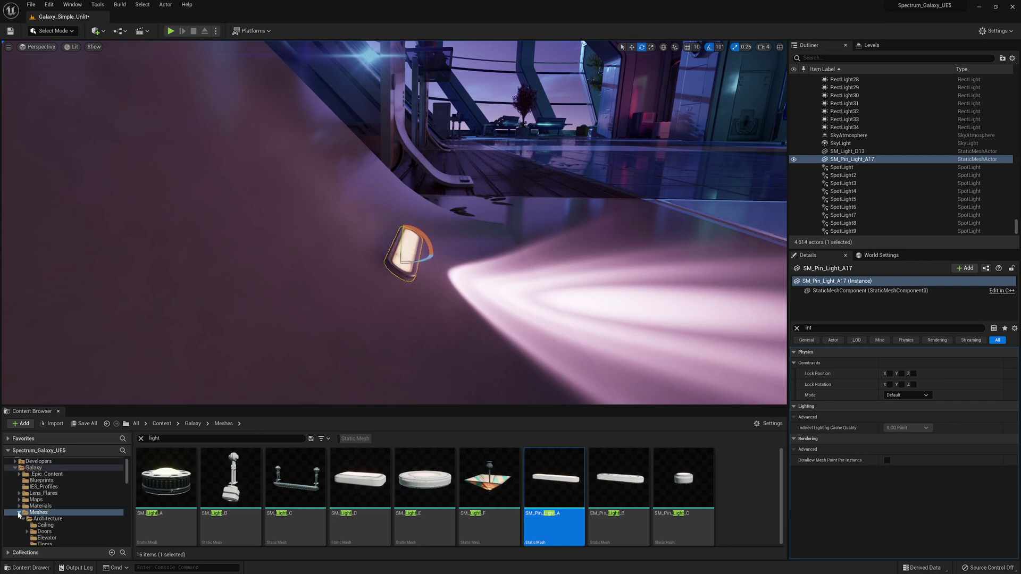
pyautogui.click(20, 513)
pyautogui.scroll(-1, 70, 506)
pyautogui.click(56, 480)
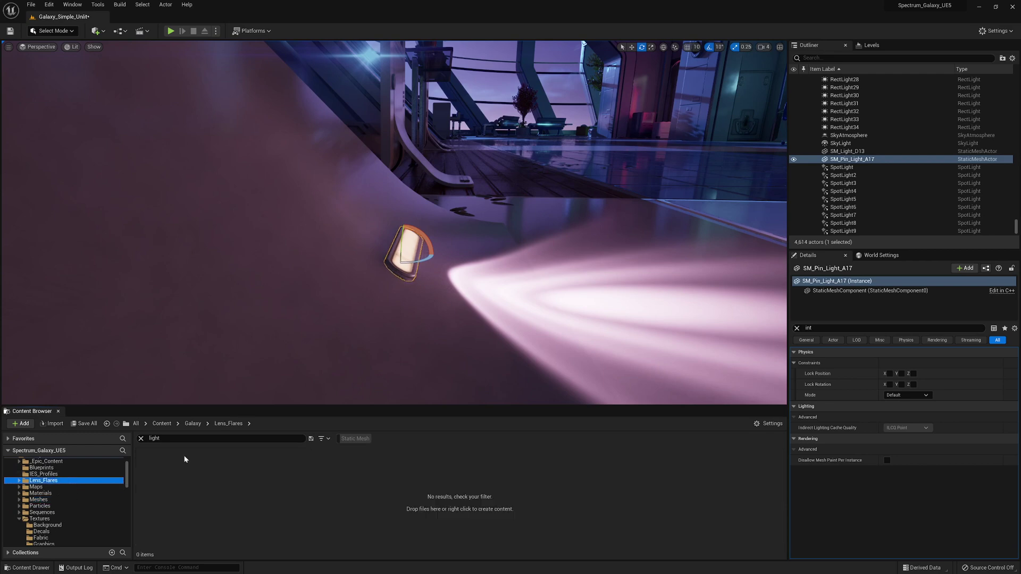
pyautogui.scroll(-2, 625, 481)
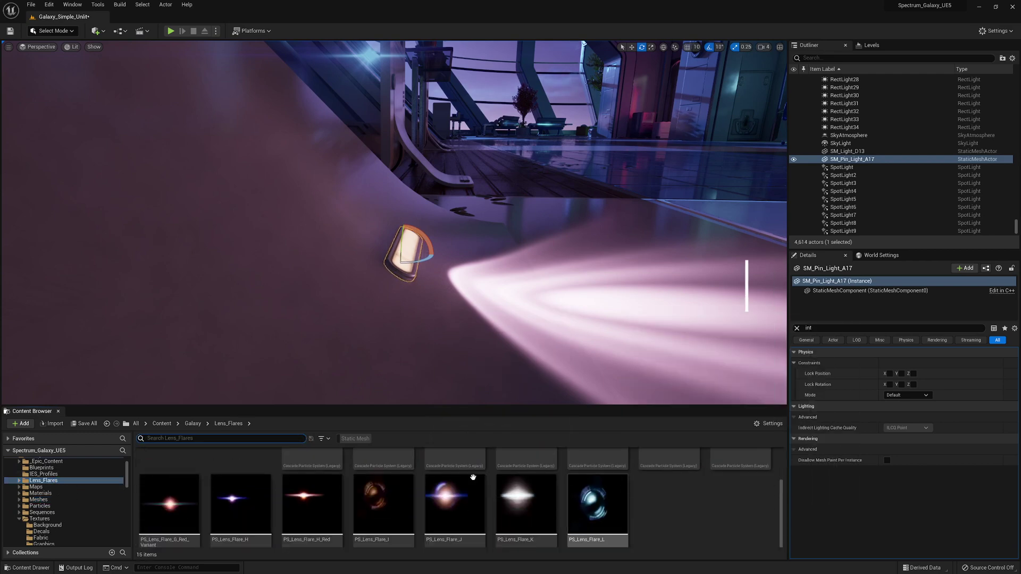
pyautogui.scroll(-1, 568, 509)
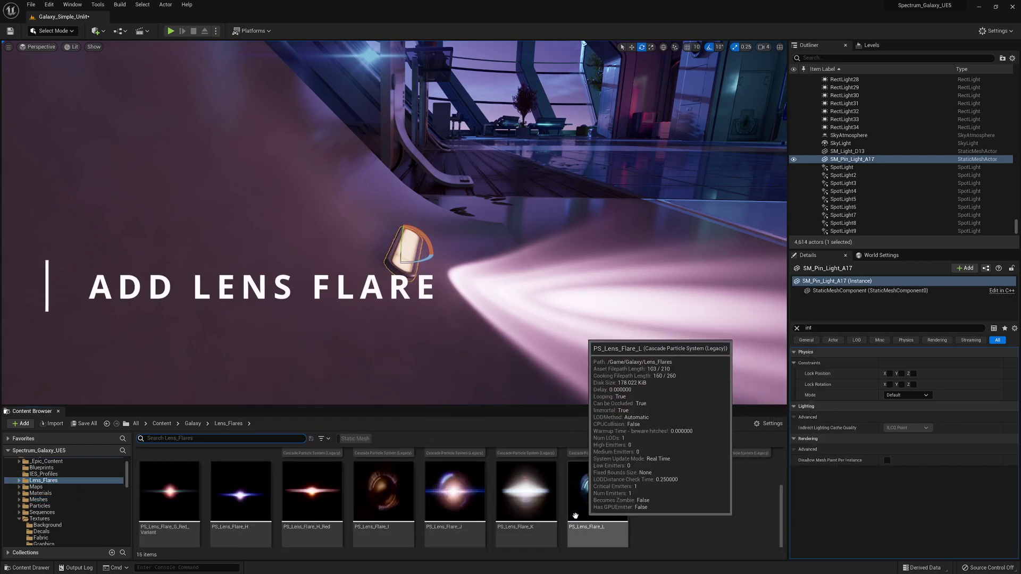
pyautogui.click(169, 494)
pyautogui.moveTo(420, 277); pyautogui.dragTo(408, 255)
# Select the lens flare, fixture and spotlight together, duplicate them and move the copy toward another pillar.
pyautogui.moveTo(408, 255); pyautogui.dragTo(478, 239, button='right')
pyautogui.press('w')
pyautogui.moveTo(319, 255); pyautogui.dragTo(399, 265, button='right')
pyautogui.keyDown('ctrl'); pyautogui.click(398, 265); pyautogui.keyUp('ctrl')
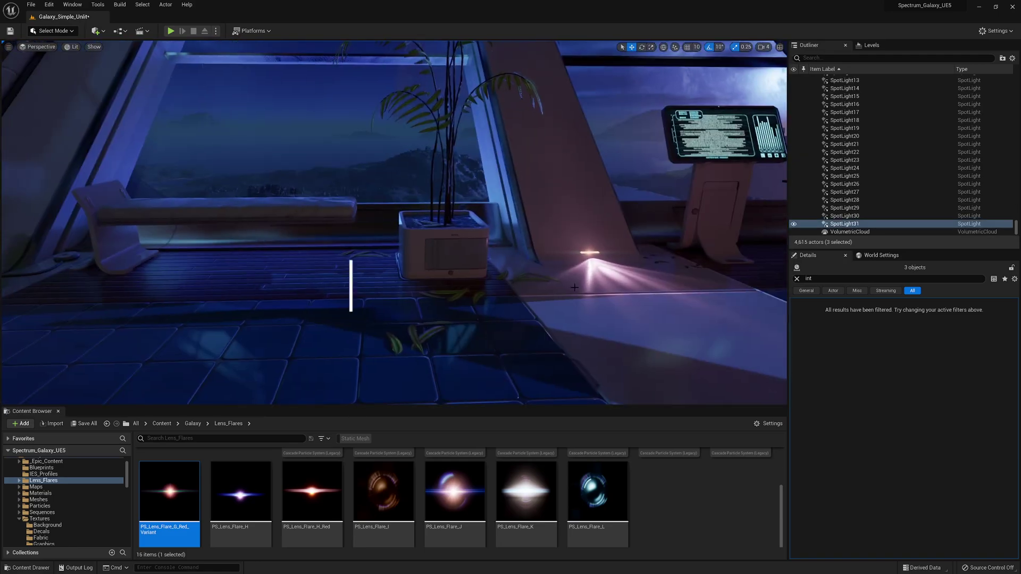
pyautogui.press('g')
pyautogui.hotkey('ctrl', 'd')
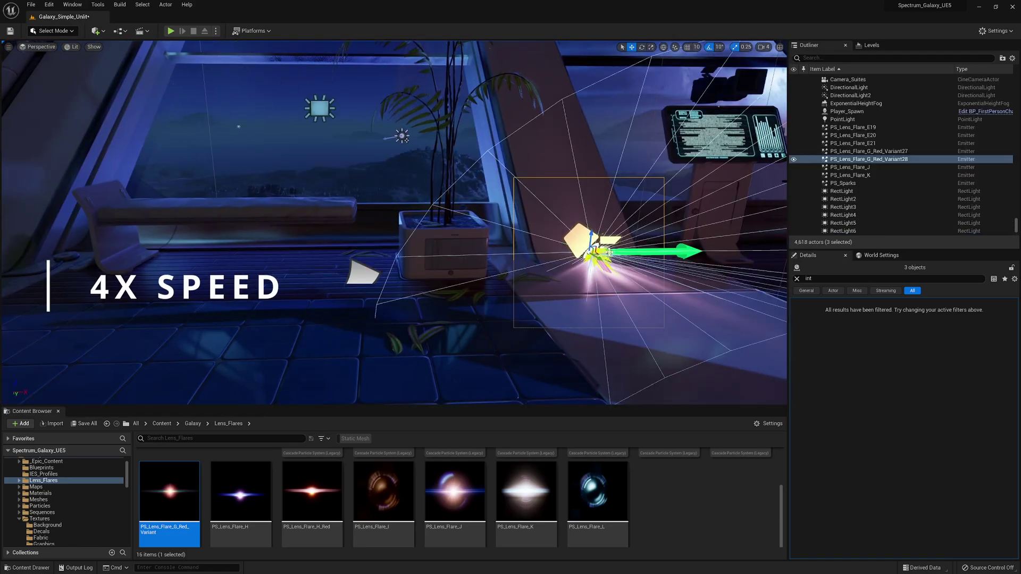
pyautogui.moveTo(616, 247); pyautogui.dragTo(266, 250)
# Adjust the copied light group's position at the pillar base and make three more duplicates along the row of pillars.
pyautogui.moveTo(266, 250); pyautogui.dragTo(212, 249, button='right')
pyautogui.moveTo(367, 255); pyautogui.dragTo(319, 255, button='right')
pyautogui.moveTo(638, 255); pyautogui.dragTo(510, 257)
pyautogui.press('g')
pyautogui.hotkey('ctrl', 'd')
pyautogui.hotkey('ctrl', 'd')
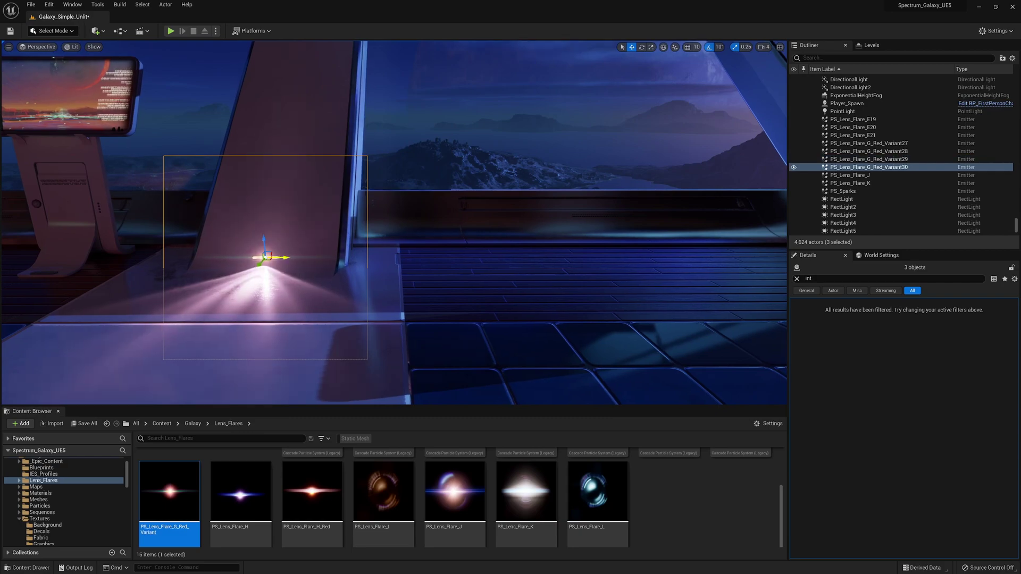
pyautogui.keyDown('shift'); pyautogui.moveTo(282, 257); pyautogui.dragTo(414, 257); pyautogui.keyUp('shift')
pyautogui.hotkey('ctrl', 'd')
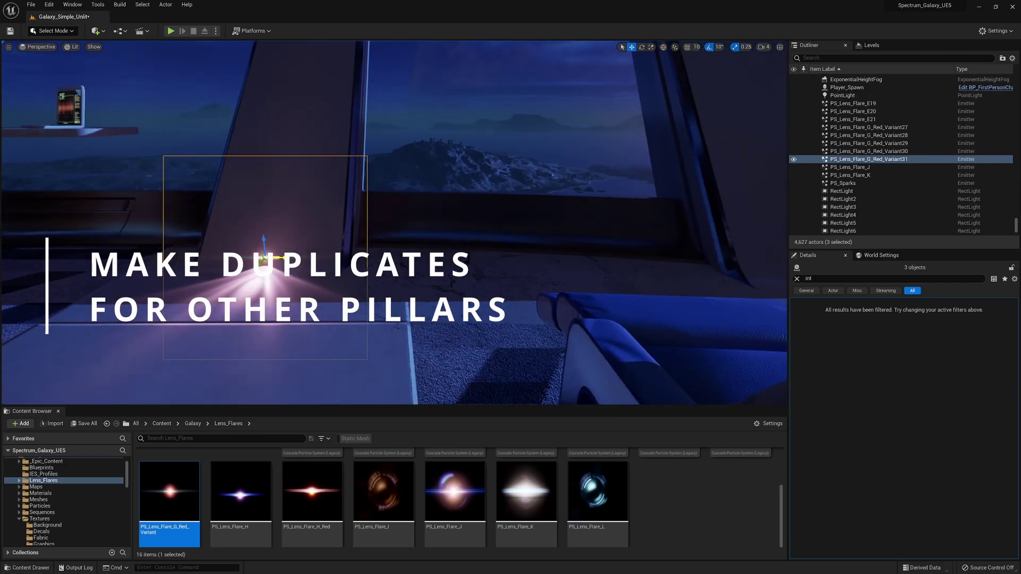
# Duplicate the light group once more, then rotate and move the copy to the base of a differently angled pillar.
pyautogui.moveTo(319, 255); pyautogui.dragTo(425, 255, button='right')
pyautogui.hotkey('ctrl', 'd')
pyautogui.press('e')
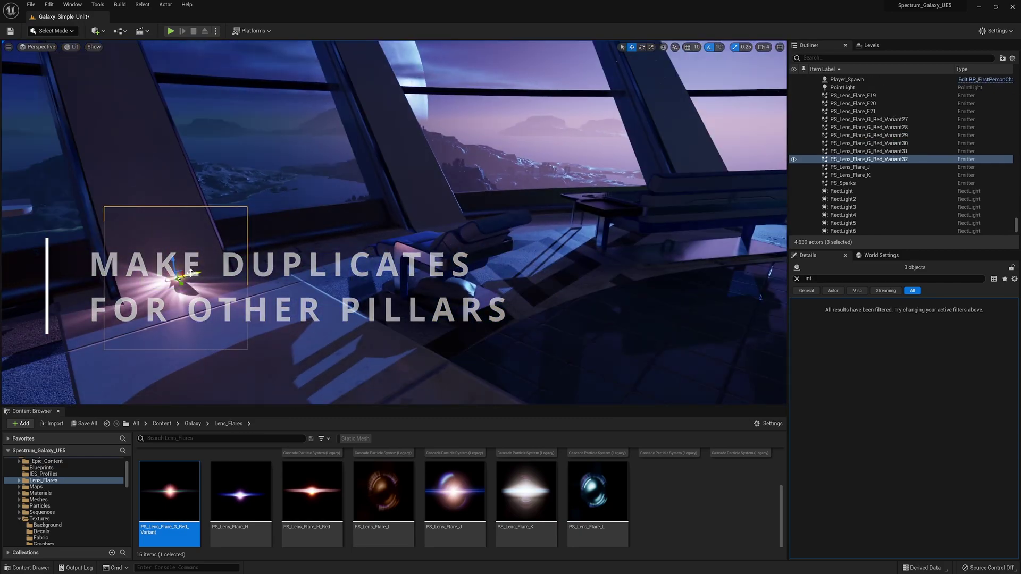
pyautogui.keyDown('shift'); pyautogui.moveTo(190, 273); pyautogui.dragTo(187, 330); pyautogui.keyUp('shift')
pyautogui.keyDown('shift'); pyautogui.moveTo(193, 275); pyautogui.dragTo(308, 266); pyautogui.keyUp('shift')
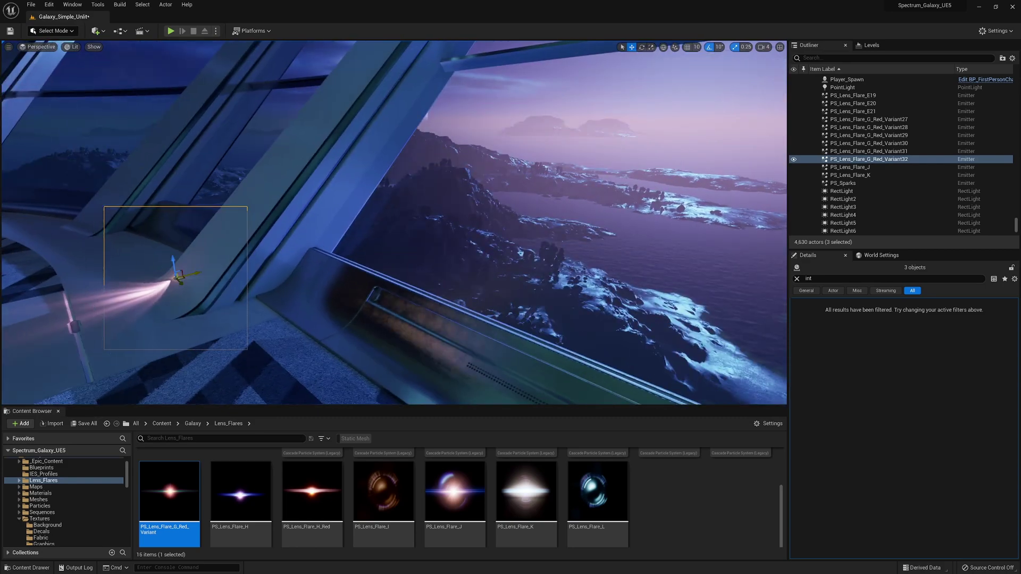
# Duplicate the selected spotlight, fixture and lens flare group and move the copies to the remaining pillar bases.
pyautogui.press('f')
pyautogui.moveTo(522, 282); pyautogui.dragTo(553, 282, button='right')
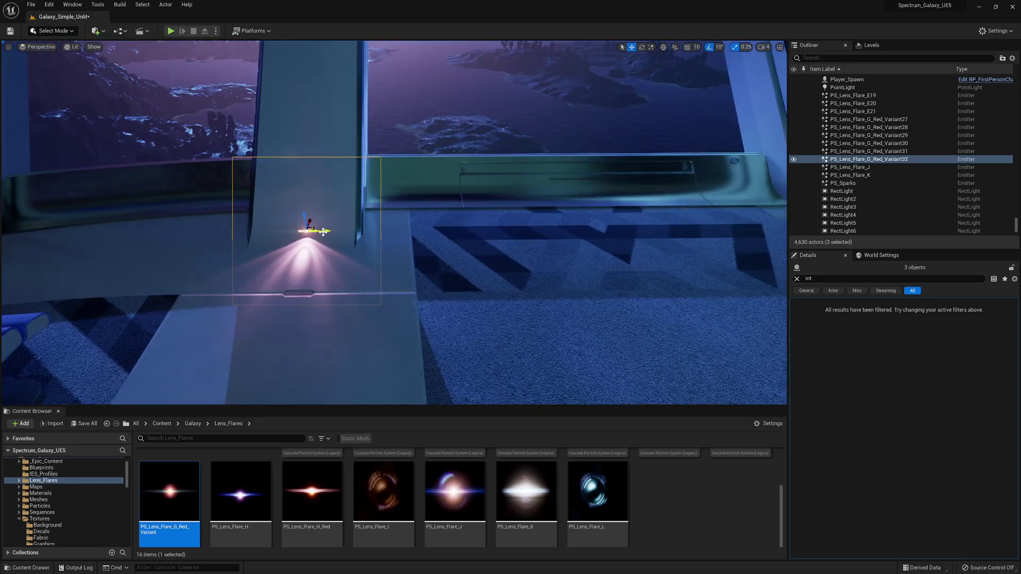
pyautogui.keyDown('alt'); pyautogui.keyDown('shift'); pyautogui.moveTo(325, 230); pyautogui.dragTo(271, 318); pyautogui.keyUp('shift'); pyautogui.keyUp('alt')
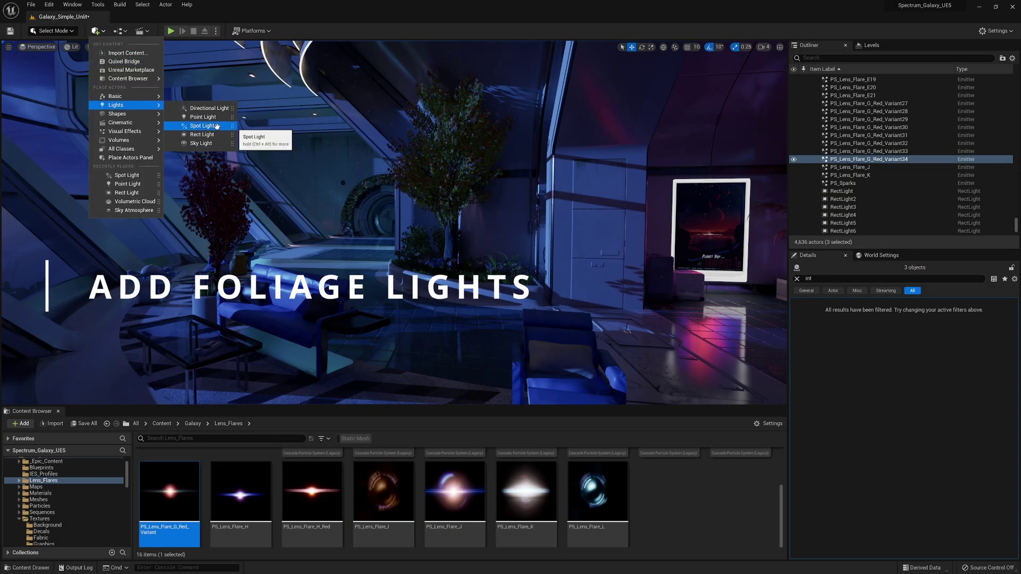
# Add a spot light at the large tree planter, rotate it upward and move it to the planter's side.
pyautogui.moveTo(473, 272); pyautogui.dragTo(475, 270)
pyautogui.press('e')
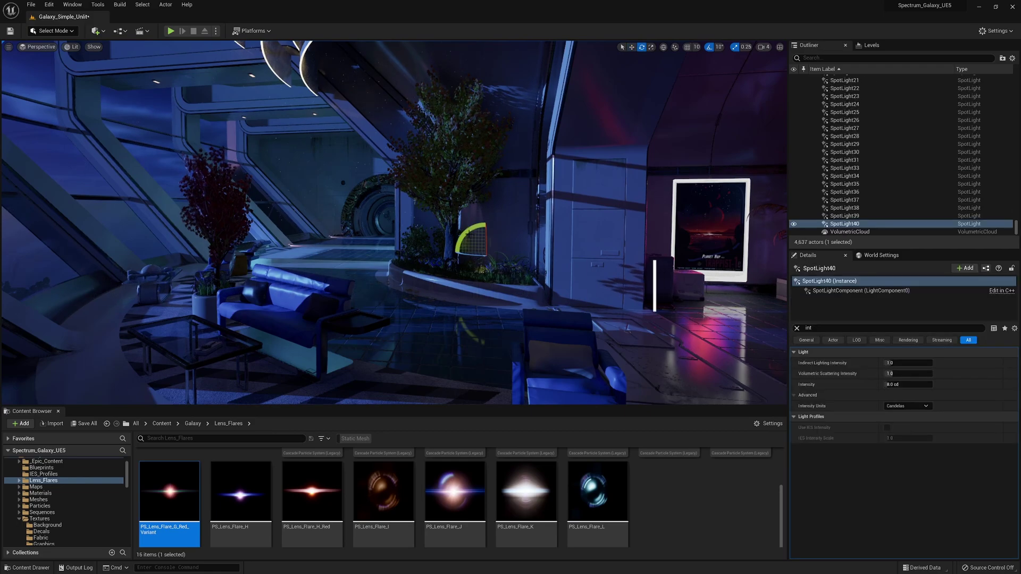
pyautogui.moveTo(473, 229); pyautogui.dragTo(481, 245)
pyautogui.moveTo(481, 245); pyautogui.dragTo(364, 270, button='right')
pyautogui.press('w')
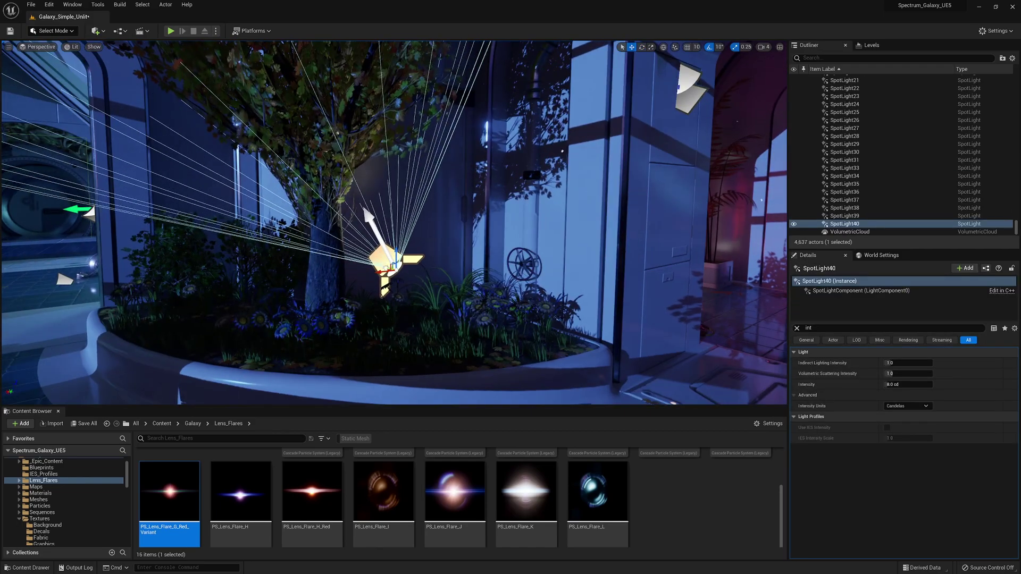
pyautogui.moveTo(395, 272); pyautogui.dragTo(460, 298)
# Fine-tune the spotlight's position and angle at the planter's edge so it shines up into the tree.
pyautogui.press('e')
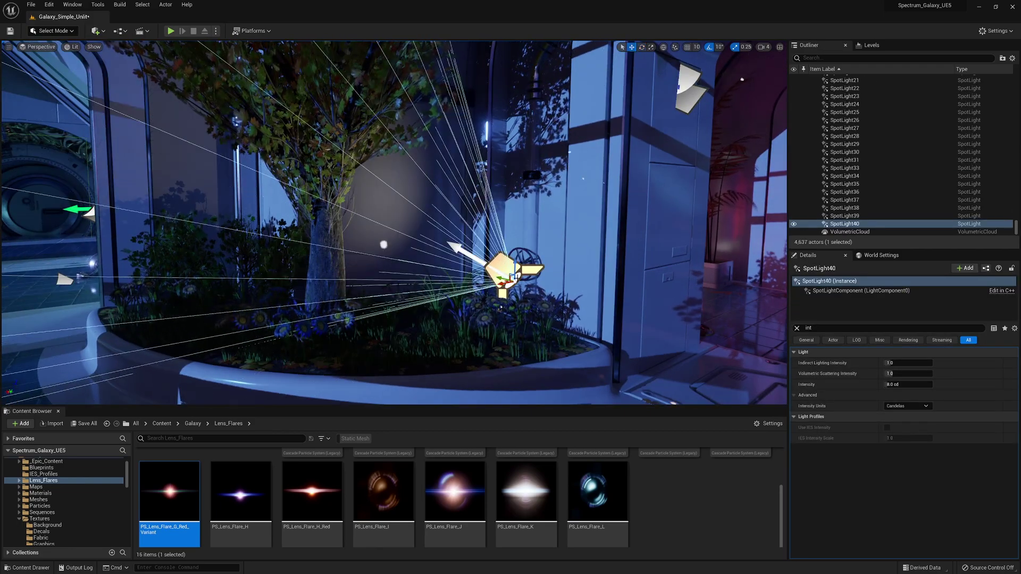
pyautogui.moveTo(514, 298)
pyautogui.mouseDown(button='right')
pyautogui.moveTo(532, 299)
pyautogui.moveTo(505, 308)
pyautogui.mouseUp(button='right')
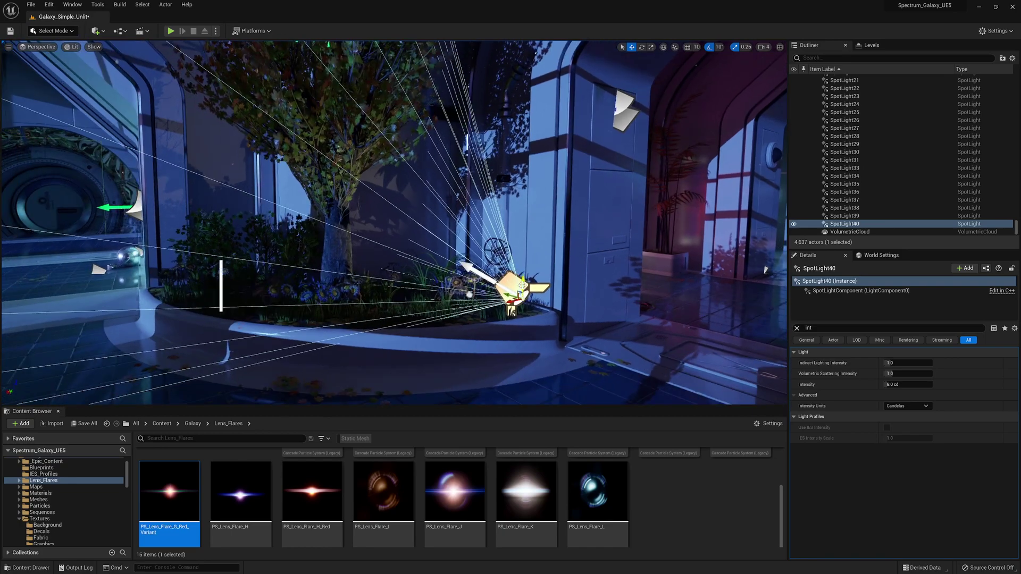
pyautogui.moveTo(507, 297); pyautogui.dragTo(519, 301)
pyautogui.press('e')
pyautogui.moveTo(518, 301); pyautogui.dragTo(511, 298, button='right')
pyautogui.press('g')
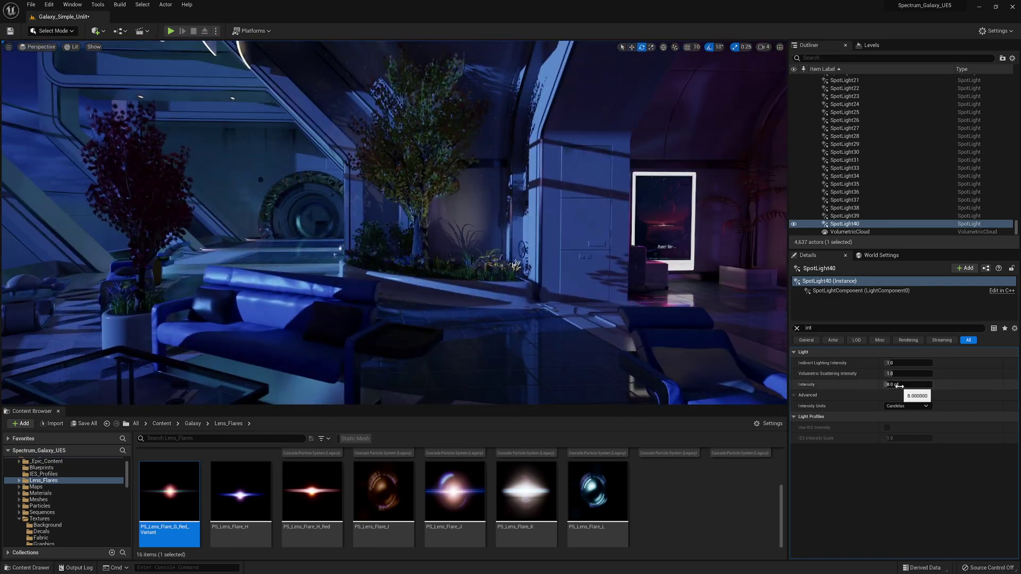
# Raise the tree spotlight's intensity to about 16.3 cd and reduce its attenuation radius to about 677.
pyautogui.moveTo(904, 385); pyautogui.dragTo(907, 384)
pyautogui.moveTo(486, 257); pyautogui.dragTo(508, 263, button='right')
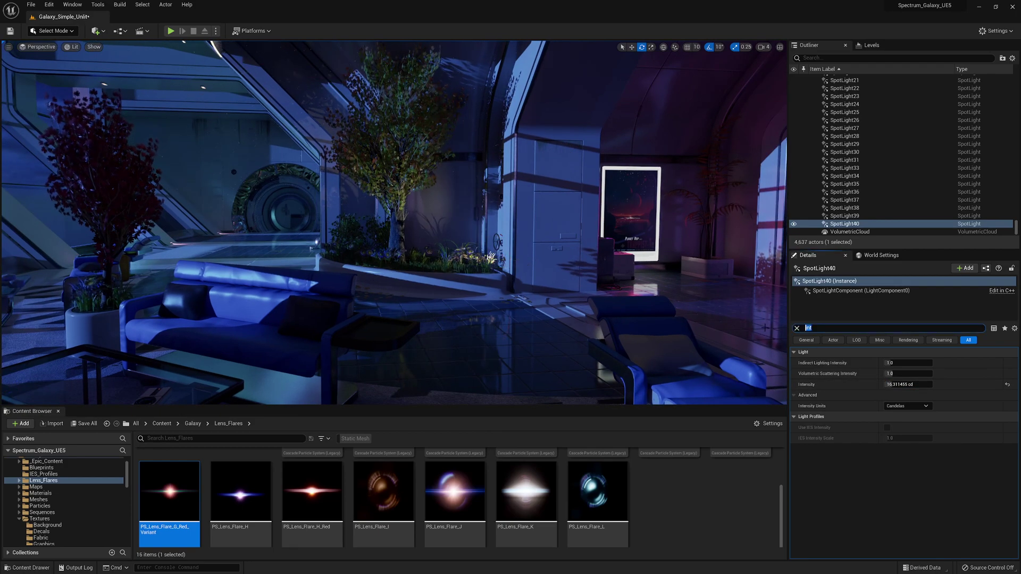
pyautogui.write('rad')
pyautogui.moveTo(906, 385); pyautogui.dragTo(903, 384)
pyautogui.moveTo(616, 257); pyautogui.dragTo(604, 255, button='right')
pyautogui.press('g')
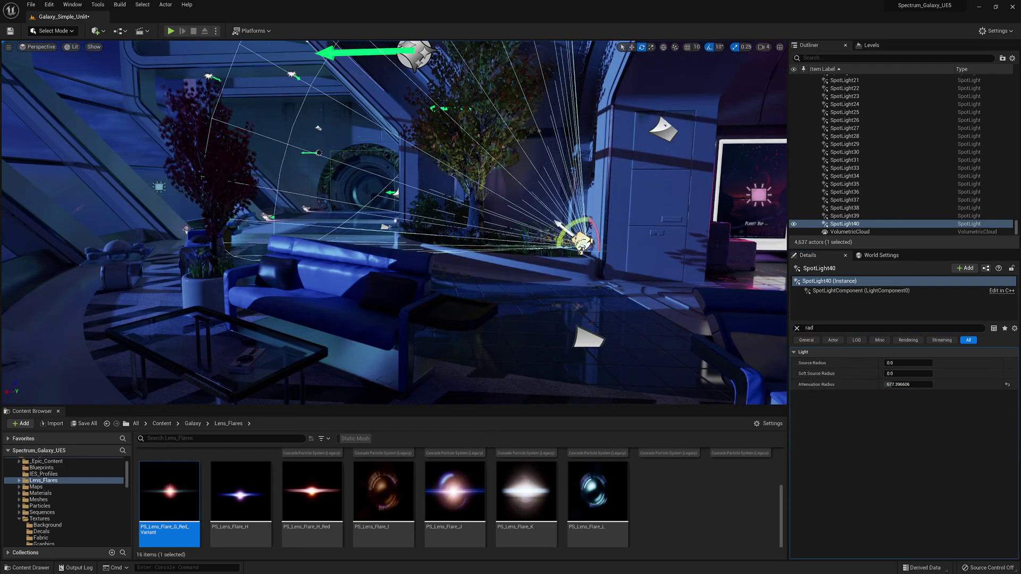
# Enable Use Temperature on the tree spotlight and set the temperature to 12000.
pyautogui.click(850, 328)
pyautogui.write('g')
pyautogui.click(887, 417)
pyautogui.moveTo(905, 427); pyautogui.dragTo(932, 428)
# Duplicate the tree spotlight and move the copy toward the potted red tree by the sofas.
pyautogui.moveTo(617, 260); pyautogui.dragTo(611, 282, button='right')
pyautogui.press('g')
pyautogui.press('g')
pyautogui.press('w')
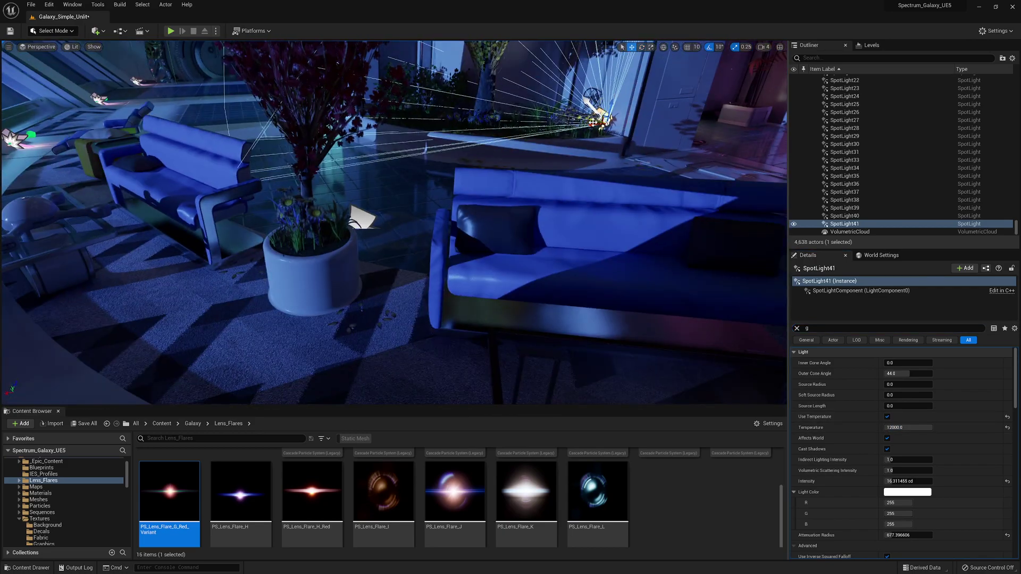
pyautogui.moveTo(399, 131); pyautogui.dragTo(400, 225)
pyautogui.hotkey('ctrl', 'z')
pyautogui.moveTo(400, 225); pyautogui.dragTo(366, 234, button='right')
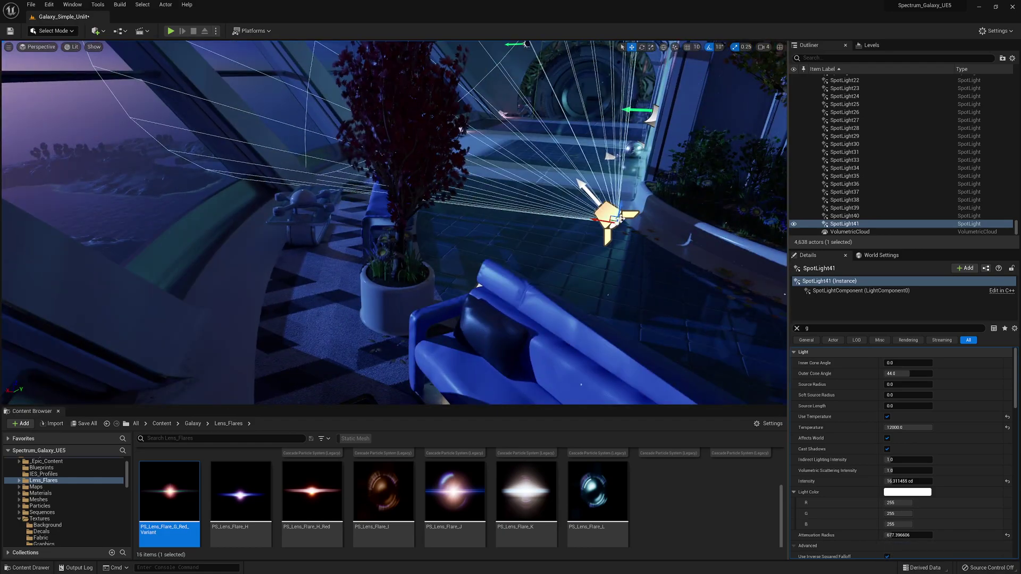
pyautogui.moveTo(620, 204); pyautogui.dragTo(621, 187)
pyautogui.hotkey('ctrl', 'z')
pyautogui.moveTo(612, 202); pyautogui.dragTo(500, 244, button='right')
# Rotate the copied spotlight to point straight up and place it in the red tree's pot.
pyautogui.press('e')
pyautogui.moveTo(500, 244); pyautogui.dragTo(527, 239)
pyautogui.press('w')
pyautogui.moveTo(511, 242); pyautogui.dragTo(436, 249, button='right')
pyautogui.moveTo(444, 261); pyautogui.dragTo(470, 236)
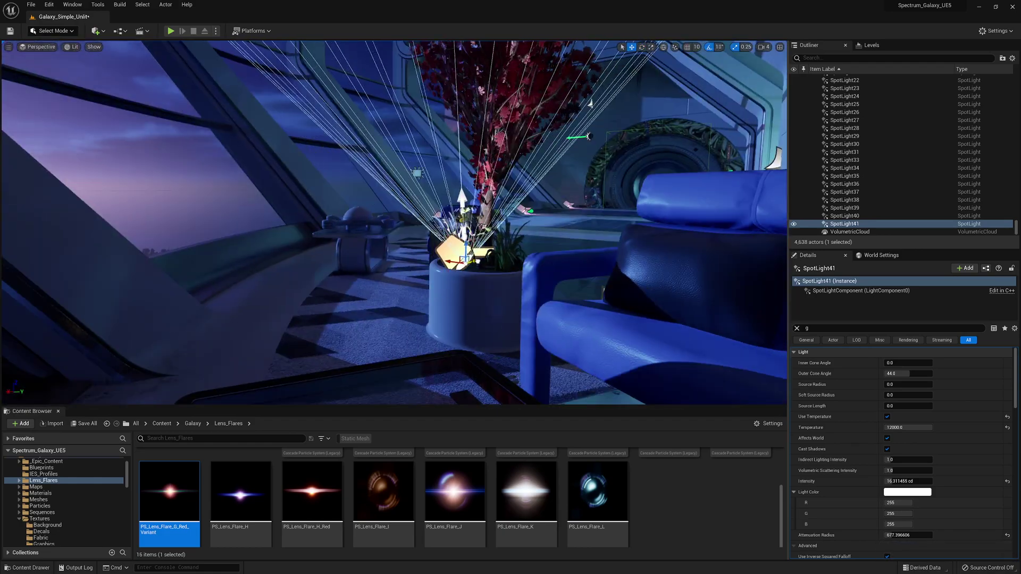
pyautogui.moveTo(470, 236); pyautogui.dragTo(532, 245, button='right')
pyautogui.press('g')
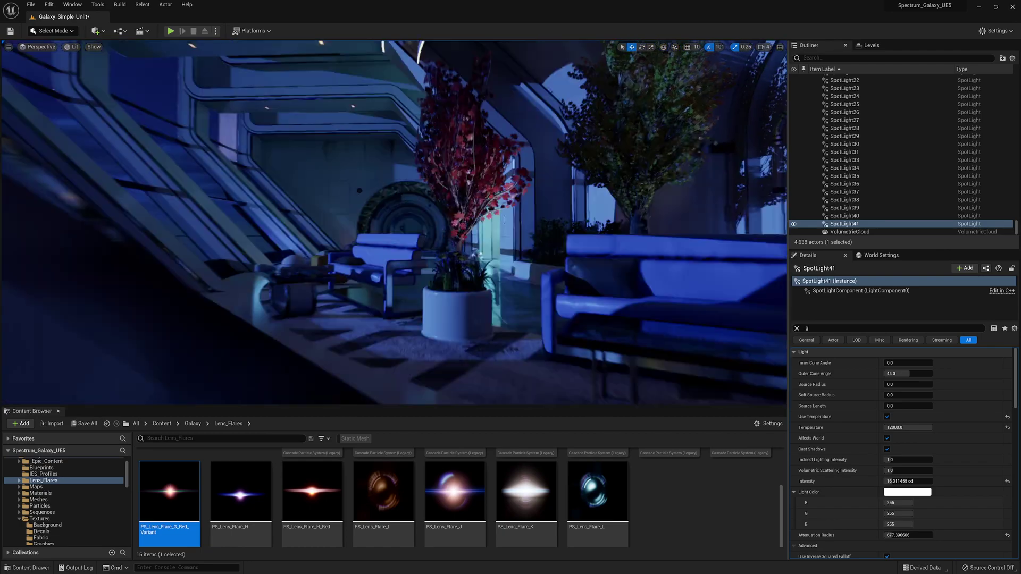
# Reduce the potted tree spotlight's attenuation radius to about 223.
pyautogui.click(862, 328)
pyautogui.write('rad')
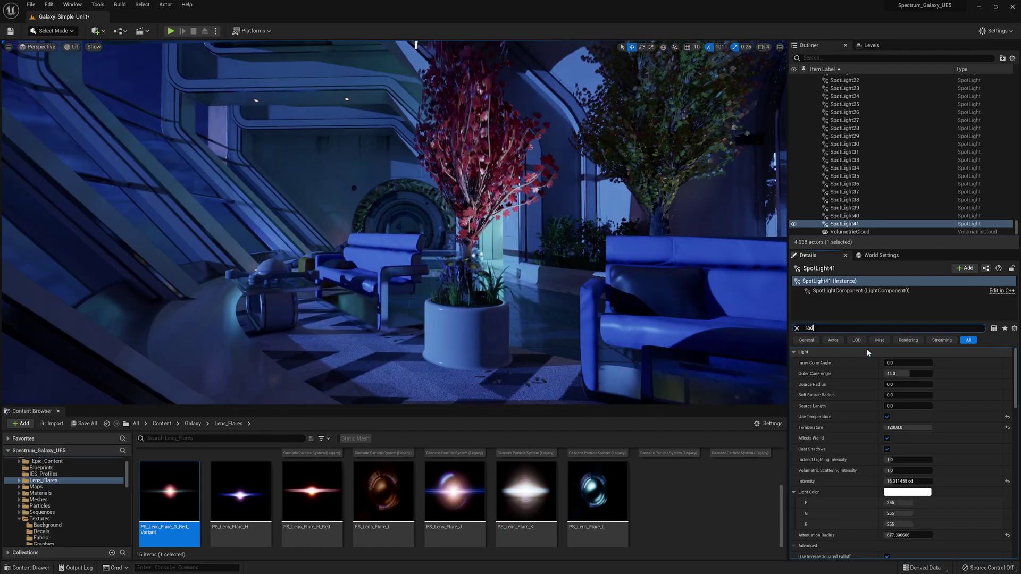
pyautogui.moveTo(906, 385); pyautogui.dragTo(886, 384)
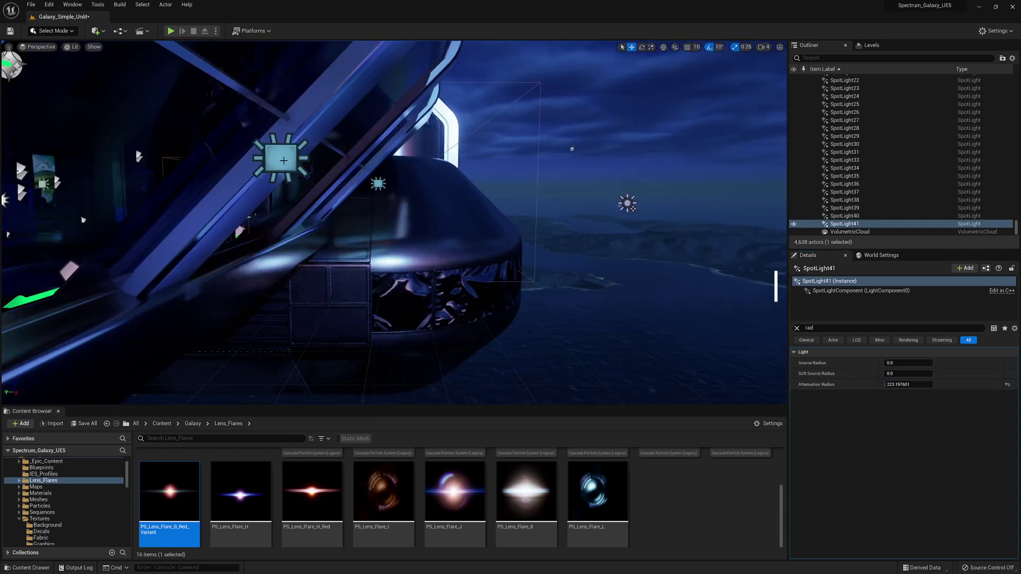
# Select the rectangular light at the side windows, duplicate it and move the copy farther along the window row.
pyautogui.click(283, 155)
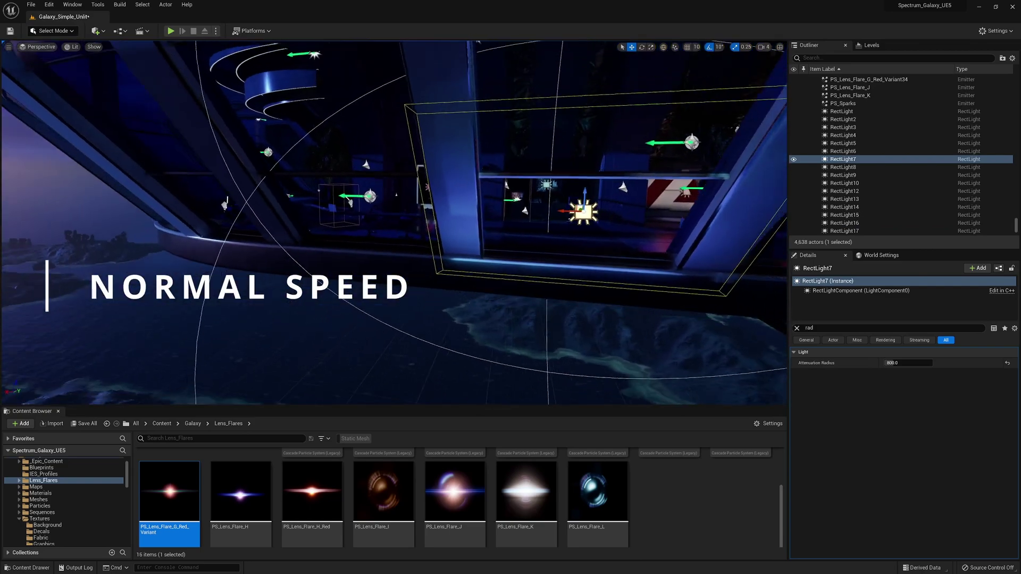
pyautogui.moveTo(393, 224); pyautogui.dragTo(449, 226, button='right')
pyautogui.hotkey('ctrl', 'd')
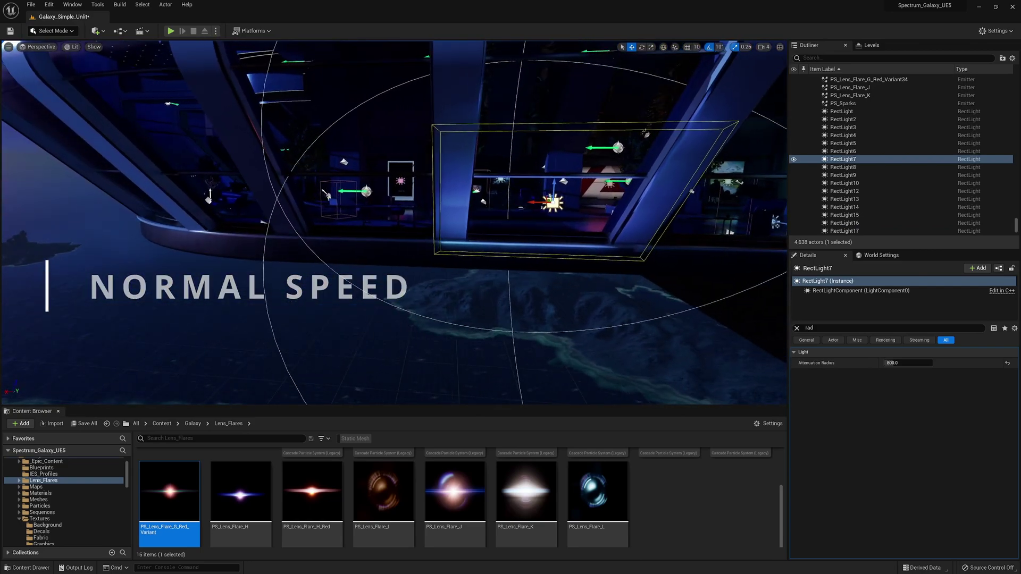
pyautogui.keyDown('shift'); pyautogui.moveTo(529, 202); pyautogui.dragTo(82, 202); pyautogui.keyUp('shift')
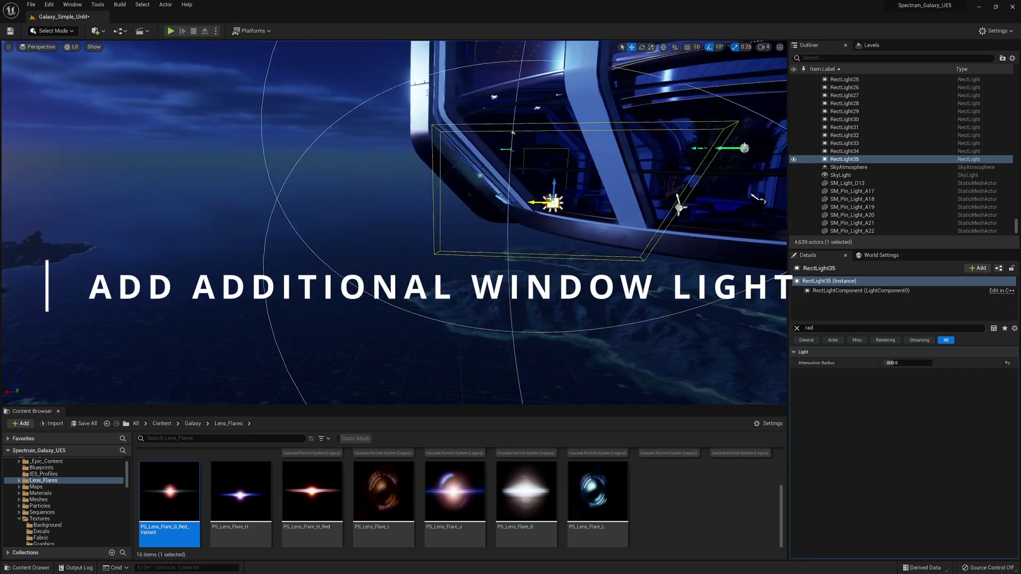
# Rotate the copied rectangular light and move it in front of the curved end windows.
pyautogui.moveTo(532, 202); pyautogui.dragTo(686, 194, button='right')
pyautogui.moveTo(688, 238); pyautogui.dragTo(728, 238, button='right')
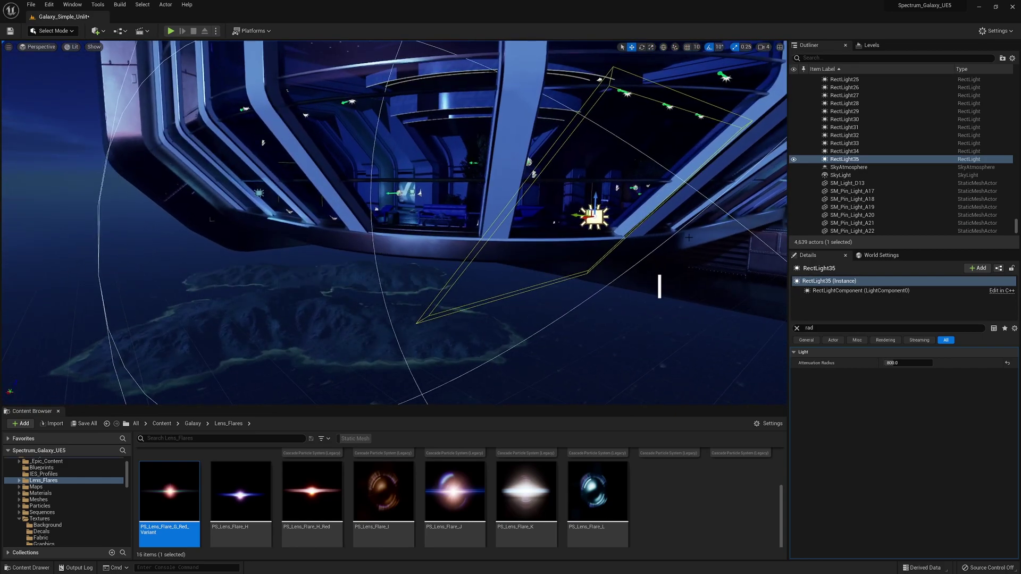
pyautogui.moveTo(605, 221)
pyautogui.mouseDown(button='right')
pyautogui.moveTo(592, 220)
pyautogui.moveTo(619, 220)
pyautogui.mouseUp(button='right')
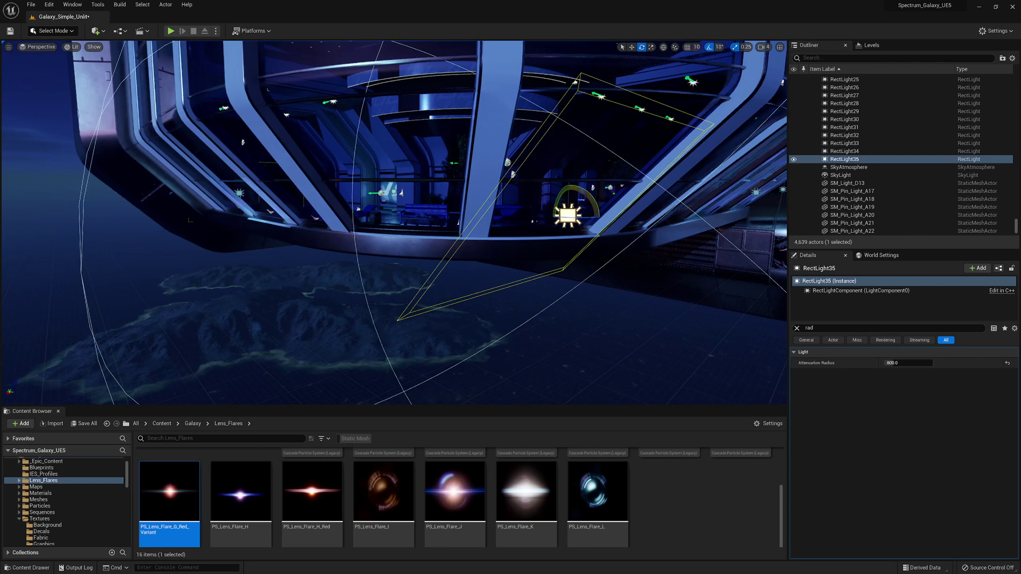
pyautogui.moveTo(587, 216); pyautogui.dragTo(383, 203)
pyautogui.moveTo(385, 204); pyautogui.dragTo(376, 269, button='right')
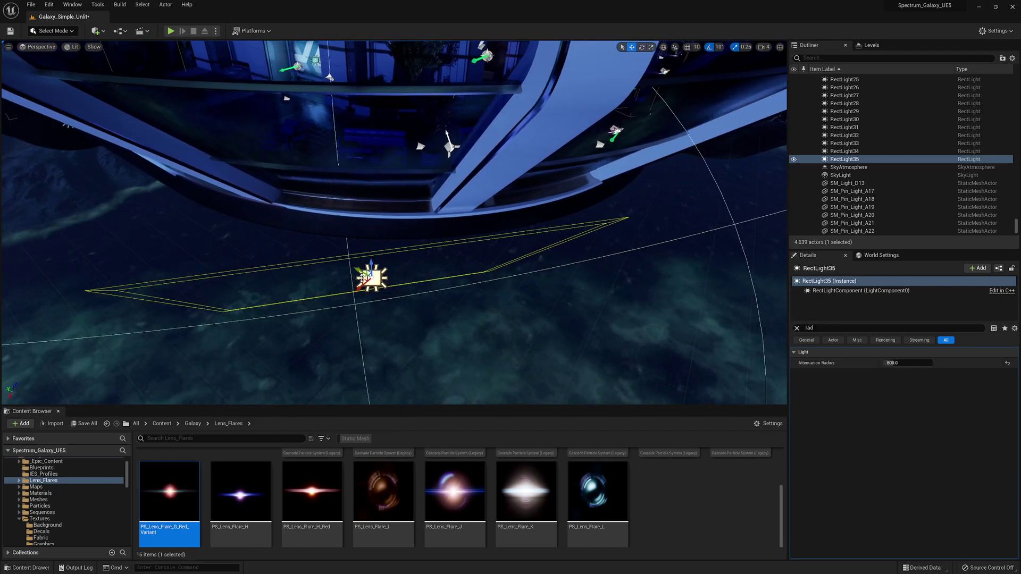
pyautogui.moveTo(363, 278); pyautogui.dragTo(318, 228)
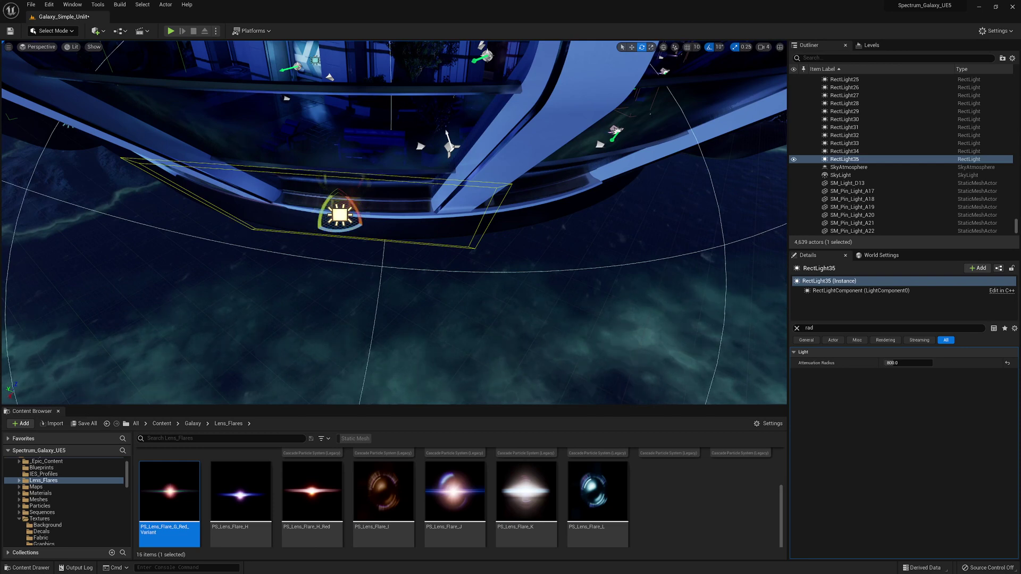
# Adjust the rectangular light's position at the end window, then undo the last stray move.
pyautogui.moveTo(415, 245); pyautogui.dragTo(391, 234, button='right')
pyautogui.press('w')
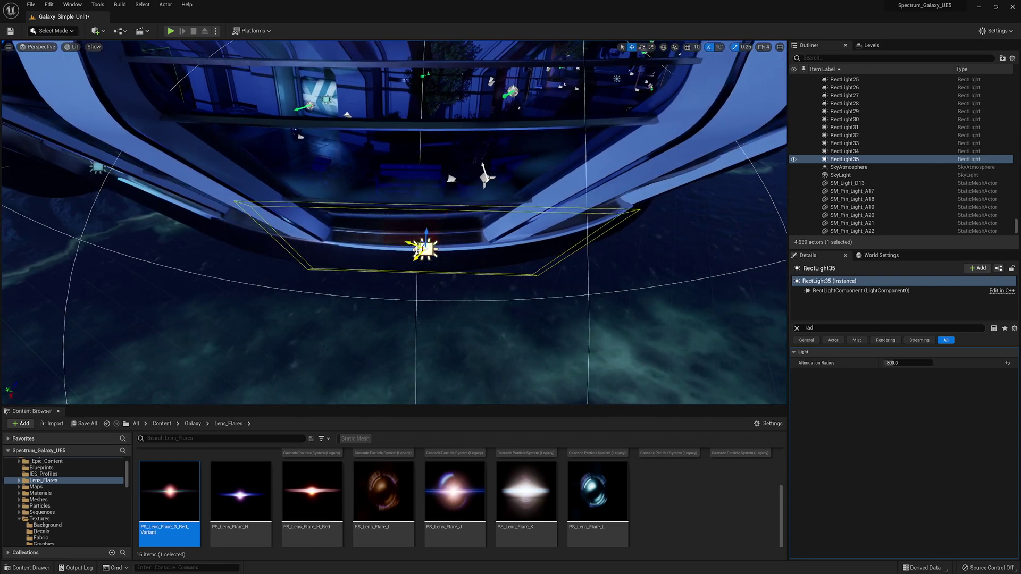
pyautogui.moveTo(416, 249); pyautogui.dragTo(394, 229)
pyautogui.moveTo(394, 223); pyautogui.dragTo(423, 209, button='right')
pyautogui.moveTo(389, 184); pyautogui.dragTo(16, 184)
pyautogui.hotkey('ctrl', 'z')
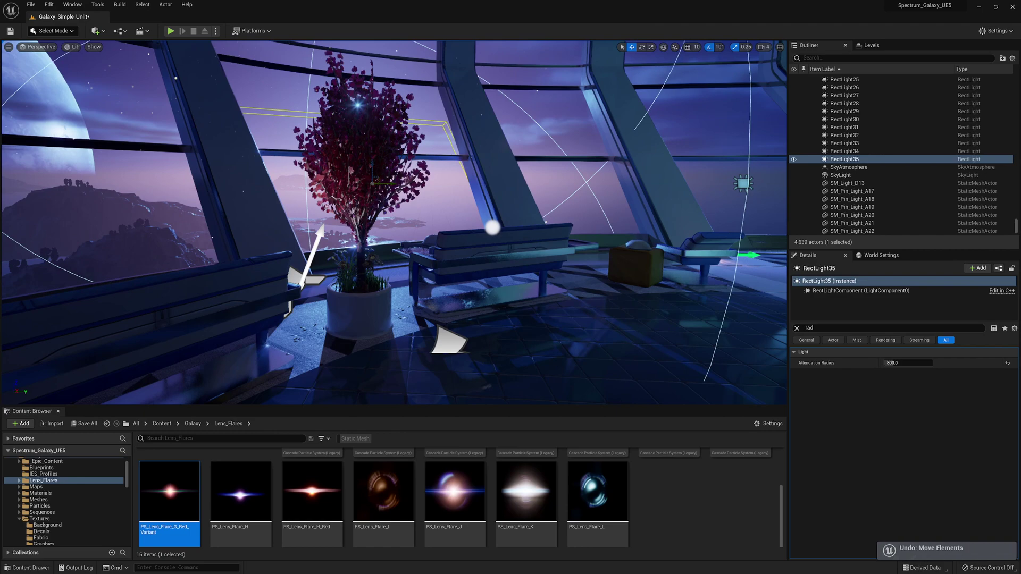
# Increase the window light's attenuation radius and set its intensity to 500 cd.
pyautogui.moveTo(393, 223); pyautogui.dragTo(364, 213, button='right')
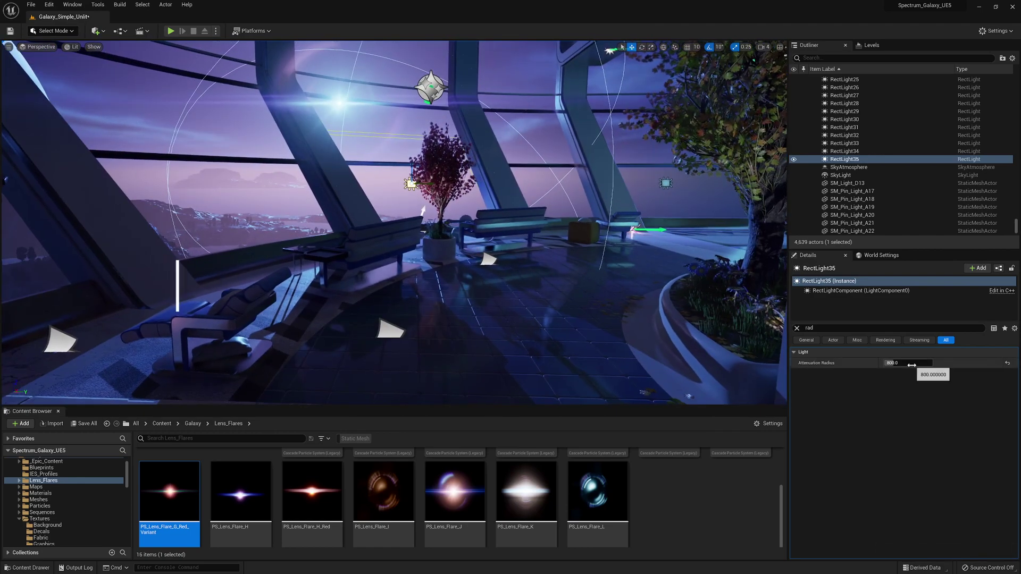
pyautogui.moveTo(911, 365); pyautogui.dragTo(957, 364)
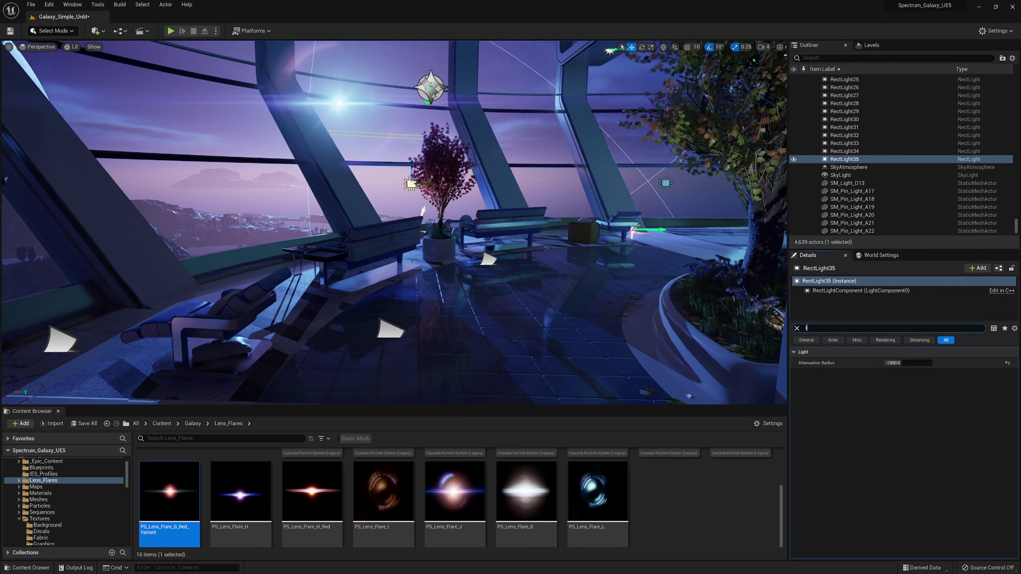
pyautogui.write('nt')
pyautogui.click(908, 384)
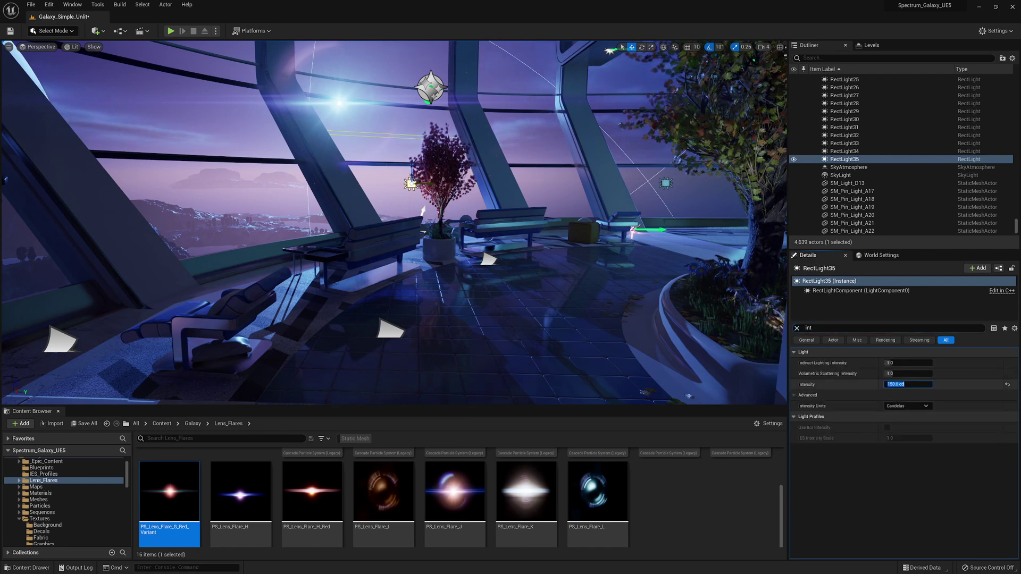
pyautogui.write('300')
pyautogui.press('Return')
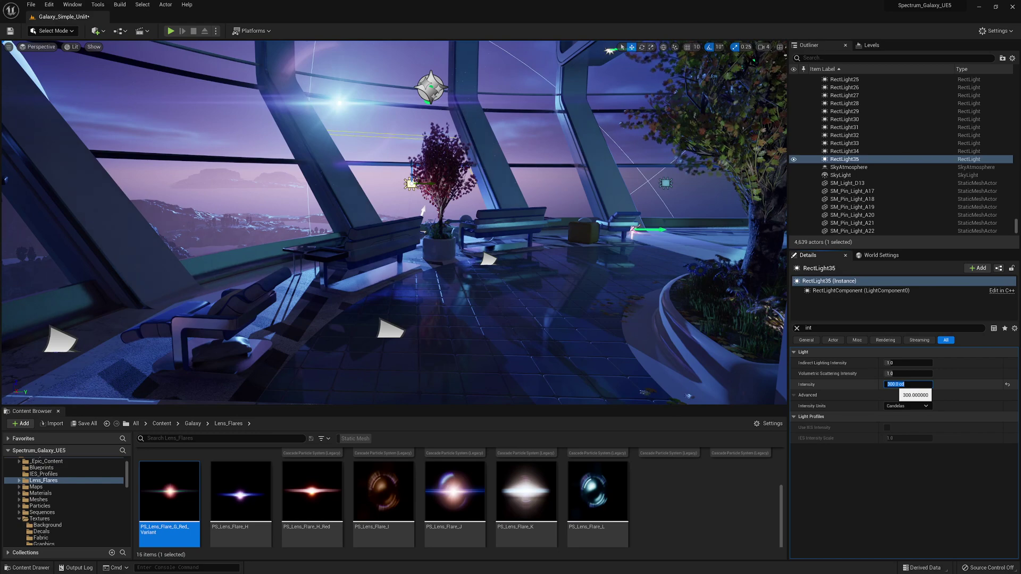
pyautogui.write('500')
pyautogui.press('Return')
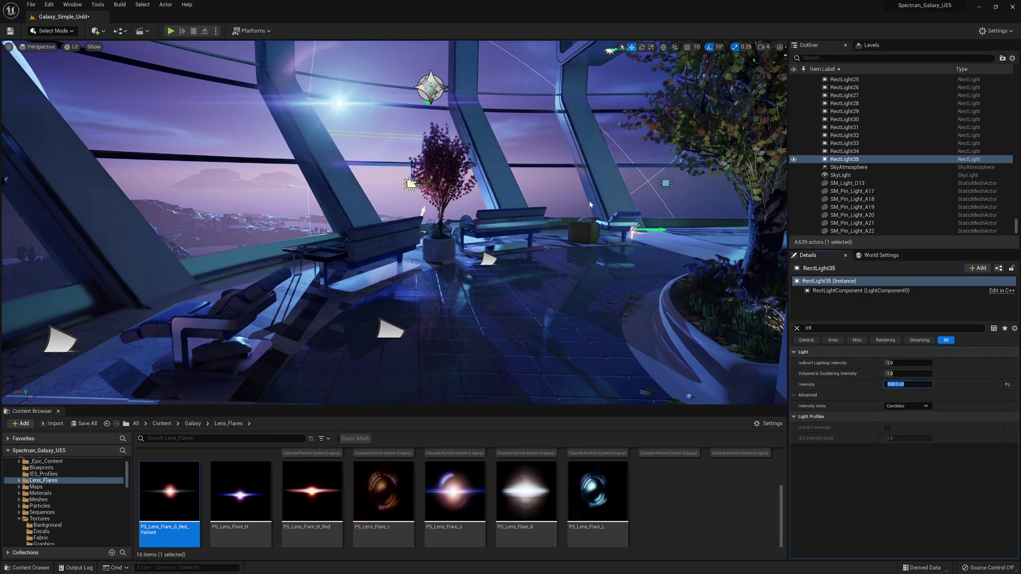
# Nudge the rectangular light sideways near the window behind the potted red tree.
pyautogui.moveTo(589, 204); pyautogui.dragTo(601, 203, button='right')
pyautogui.keyDown('alt'); pyautogui.moveTo(342, 171); pyautogui.dragTo(375, 181); pyautogui.keyUp('alt')
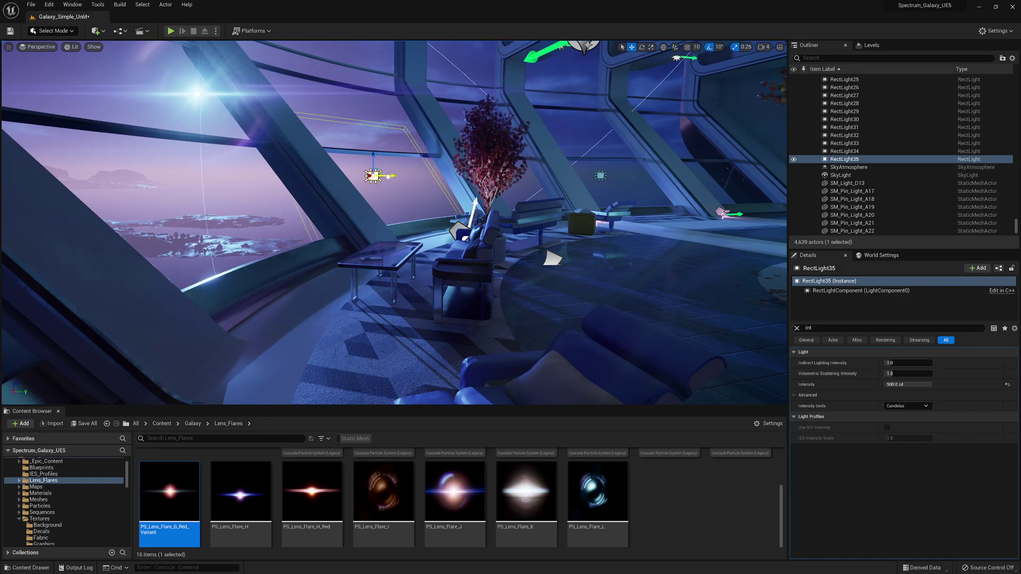
pyautogui.press('w')
pyautogui.moveTo(367, 187)
pyautogui.mouseDown(button='right')
pyautogui.moveTo(381, 187)
pyautogui.moveTo(367, 186)
pyautogui.mouseUp(button='right')
pyautogui.moveTo(418, 182); pyautogui.dragTo(404, 182)
# Check the window lighting from farther back in the room and undo the light's last move.
pyautogui.press('d')
pyautogui.moveTo(404, 182)
pyautogui.mouseDown(button='right')
pyautogui.moveTo(420, 186)
pyautogui.moveTo(372, 182)
pyautogui.moveTo(404, 174)
pyautogui.mouseUp(button='right')
pyautogui.press('s')
pyautogui.press('s')
pyautogui.press('g')
pyautogui.press('s')
pyautogui.press('a')
pyautogui.press('g')
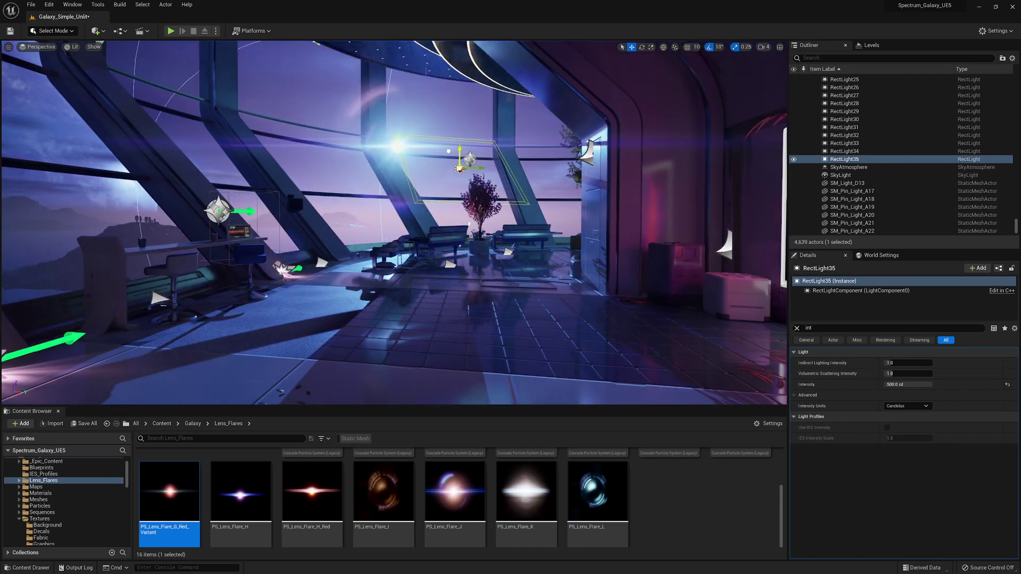
pyautogui.hotkey('ctrl', 'z')
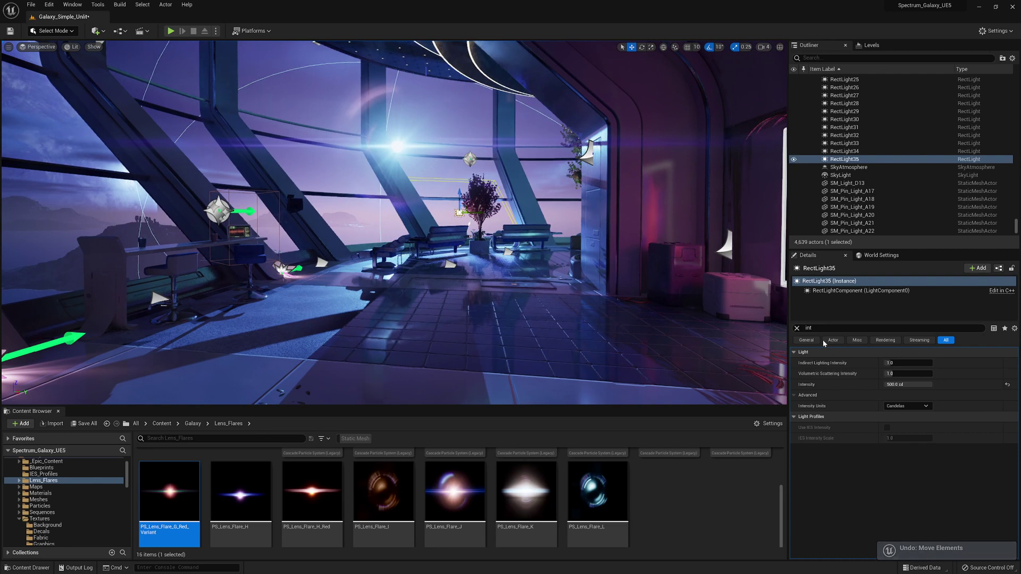
# Change the end-window rectangular light's color to a muted pink.
pyautogui.click(797, 328)
pyautogui.moveTo(394, 223); pyautogui.dragTo(463, 195, button='right')
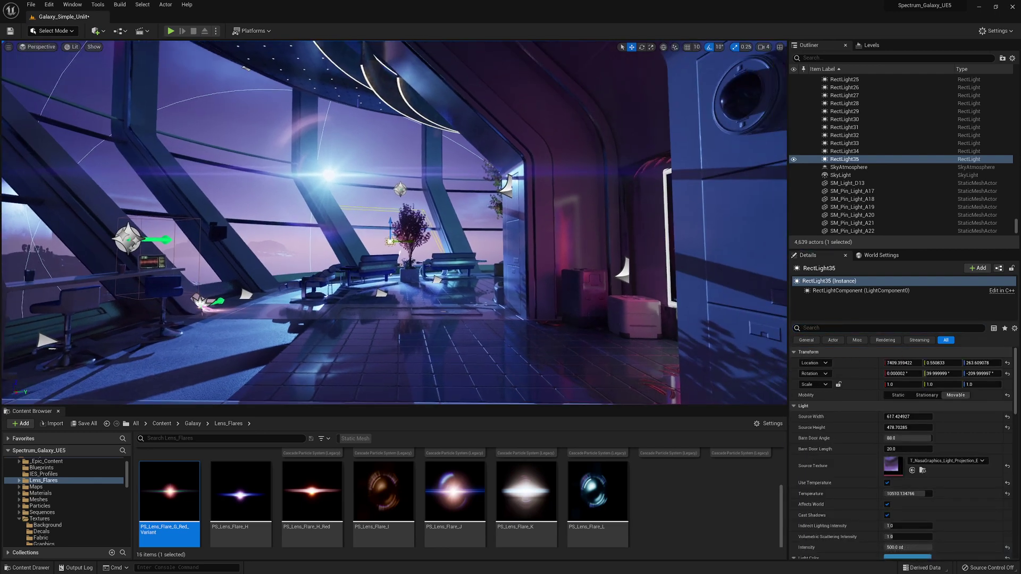
pyautogui.moveTo(537, 266); pyautogui.dragTo(452, 298, button='right')
pyautogui.press('g')
pyautogui.scroll(-2, 923, 544)
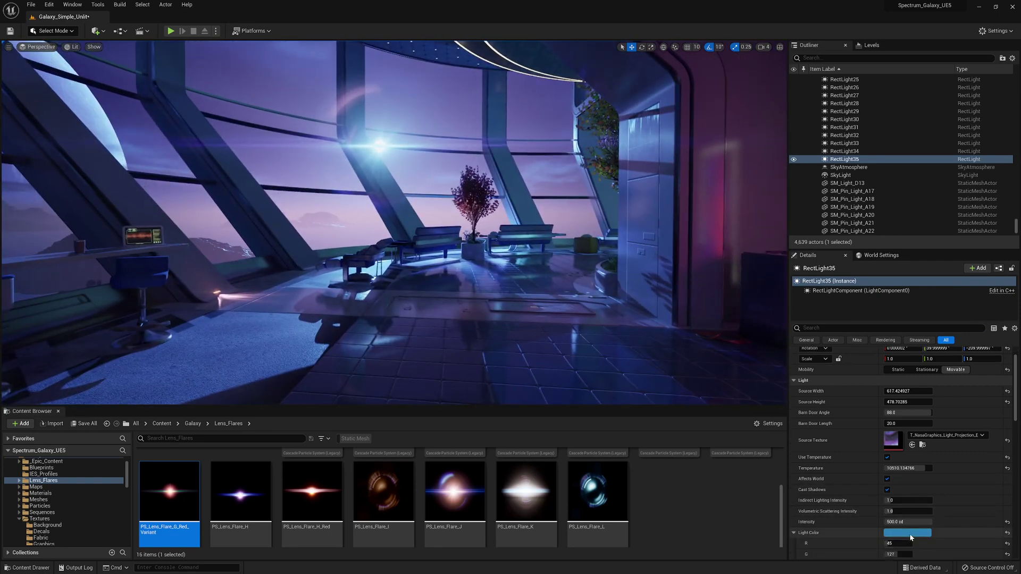
pyautogui.click(909, 534)
pyautogui.click(782, 420)
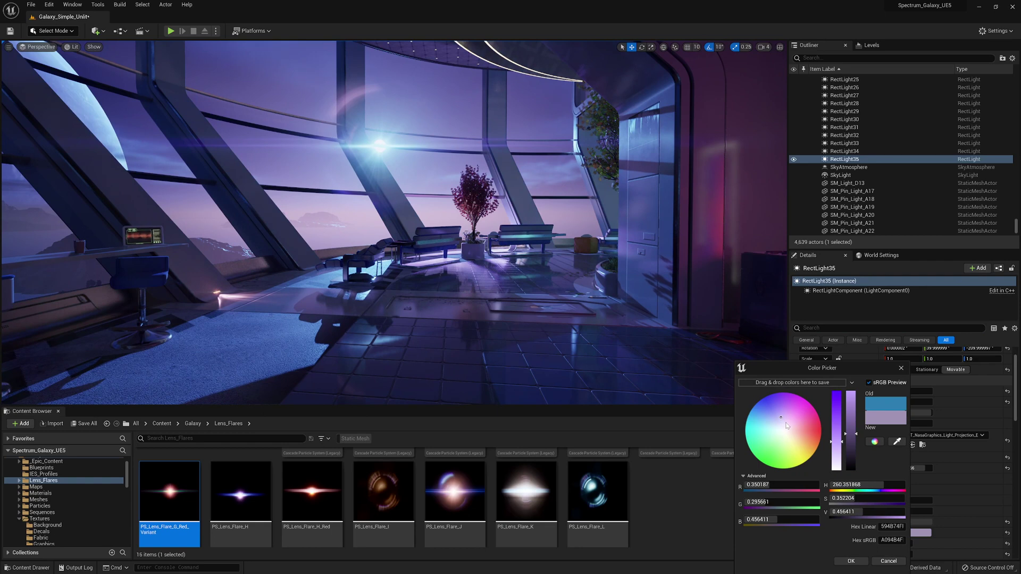
pyautogui.click(786, 426)
pyautogui.press('d')
pyautogui.moveTo(517, 339); pyautogui.dragTo(510, 337, button='right')
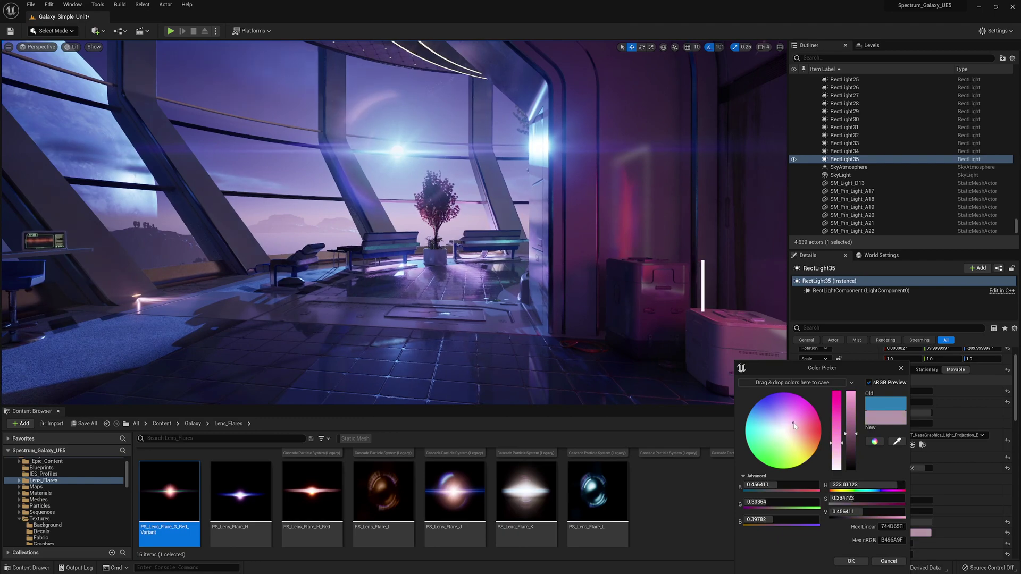
pyautogui.click(851, 561)
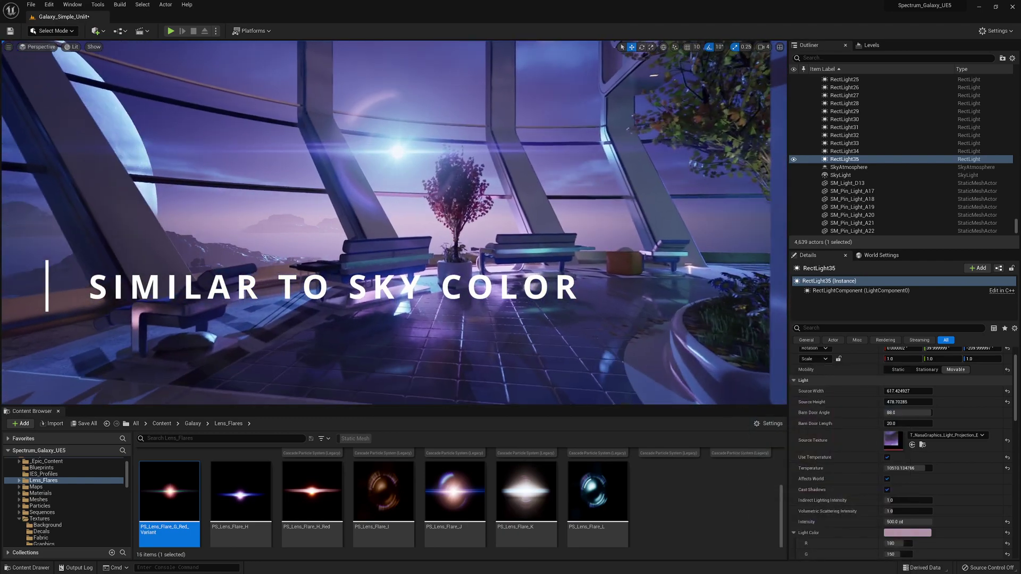
# Set the window light's intensity to 300 cd and check the lighting from farther back in the room.
pyautogui.press('d')
pyautogui.moveTo(395, 222); pyautogui.dragTo(420, 221, button='right')
pyautogui.press('w')
pyautogui.press('a')
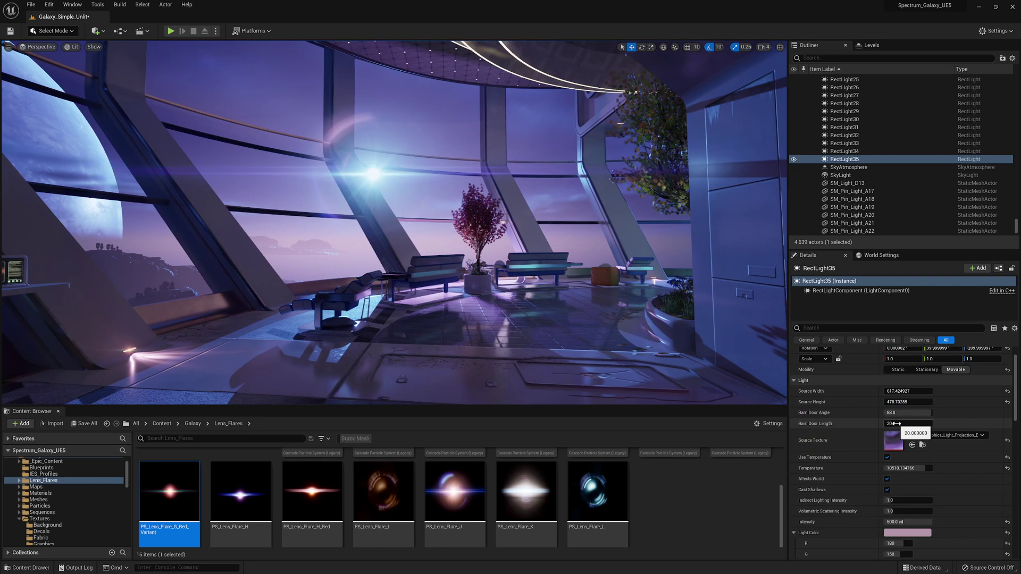
pyautogui.scroll(1, 900, 414)
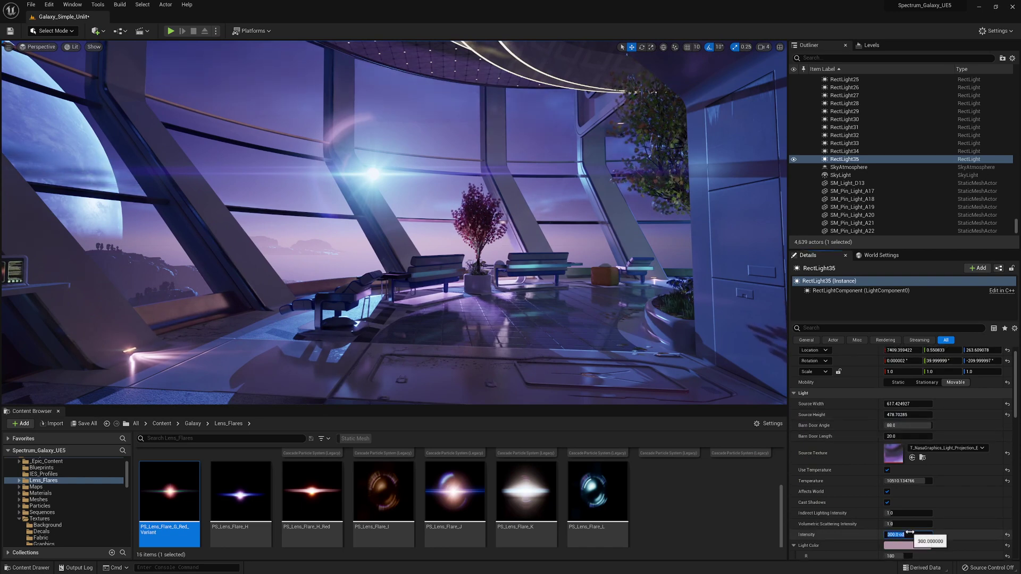
pyautogui.press('s')
pyautogui.moveTo(457, 293); pyautogui.dragTo(513, 293, button='right')
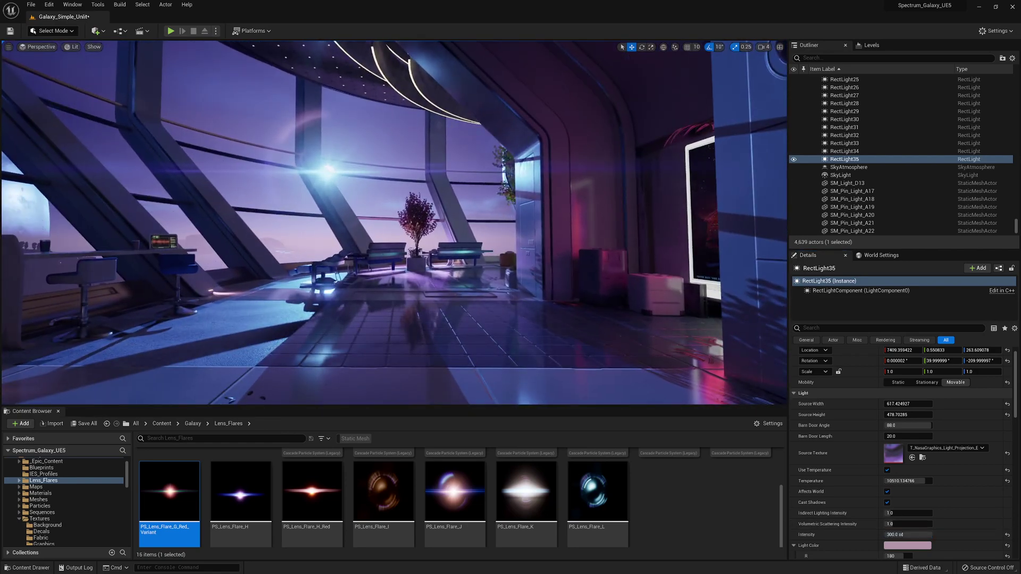
# Set the window light's indirect lighting intensity to 0.5 and view the room without the editor icons.
pyautogui.write('ind')
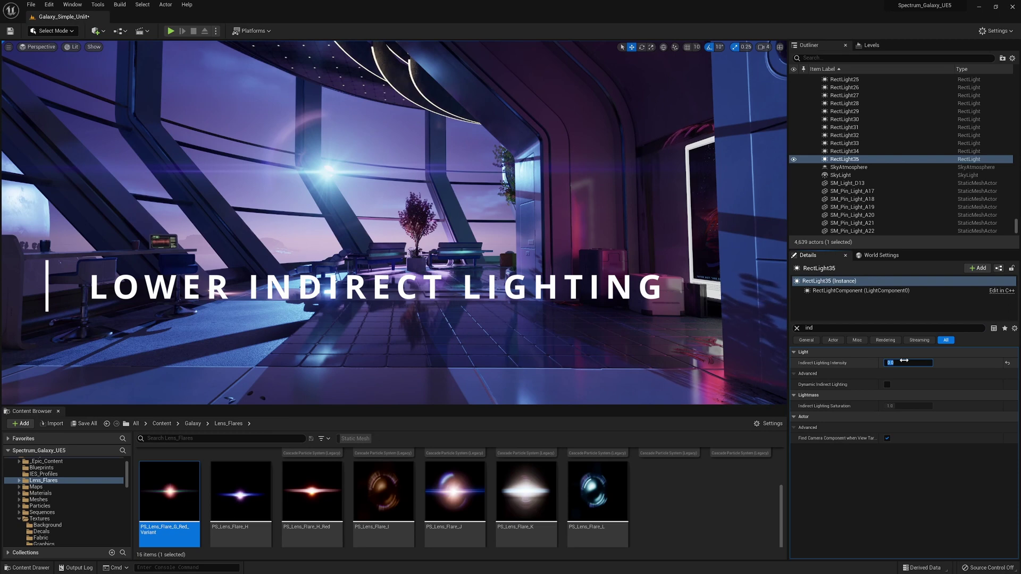
pyautogui.click(904, 360)
pyautogui.write('.5')
pyautogui.press('Return')
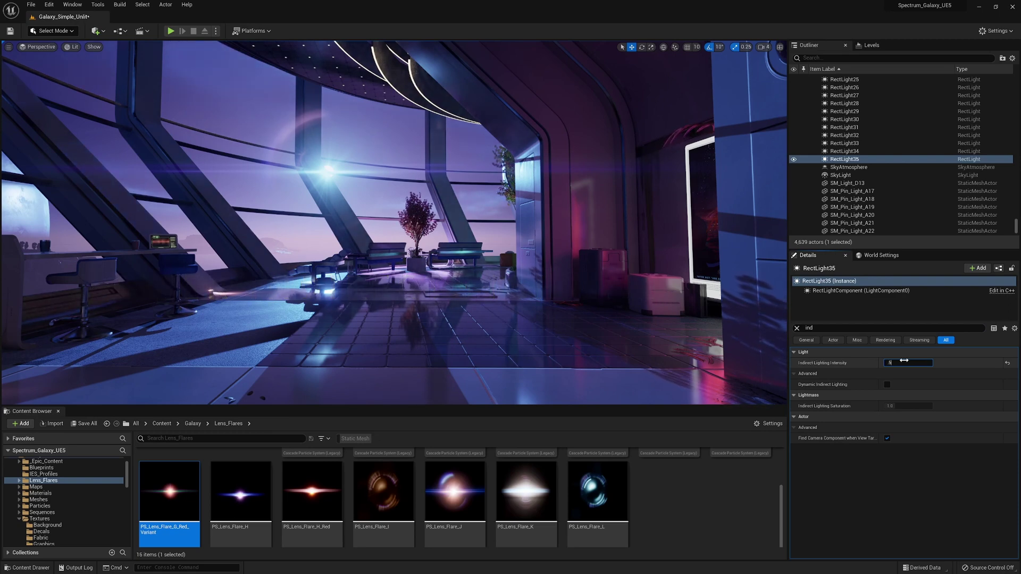
pyautogui.press('s')
pyautogui.moveTo(493, 222); pyautogui.dragTo(493, 222, button='right')
pyautogui.press('g')
pyautogui.press('g')
pyautogui.press('w')
# Recolor the window light to a muted violet-blue, hex sRGB 8F89B4.
pyautogui.click(797, 328)
pyautogui.scroll(-3, 900, 462)
pyautogui.click(907, 506)
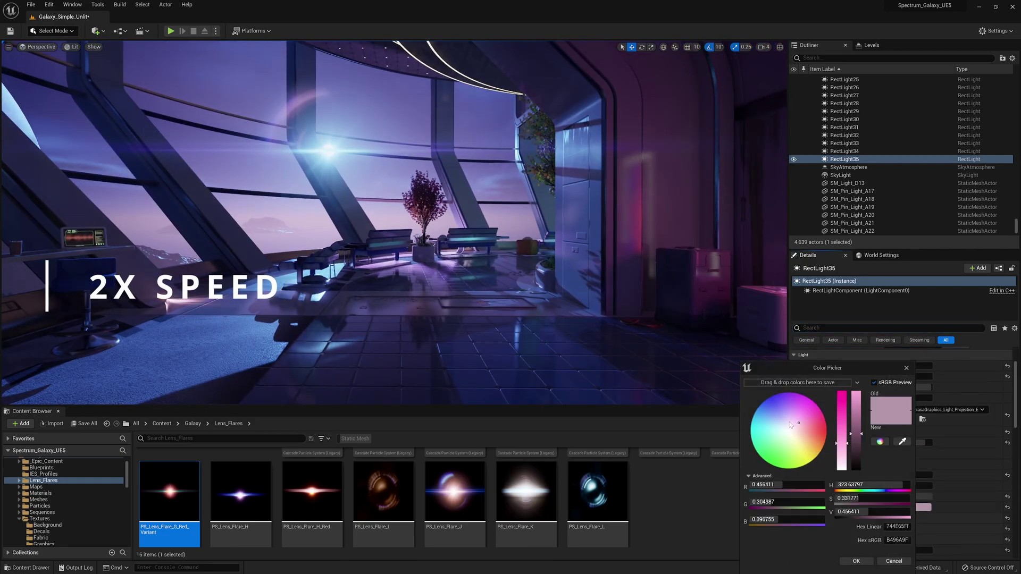
pyautogui.click(776, 418)
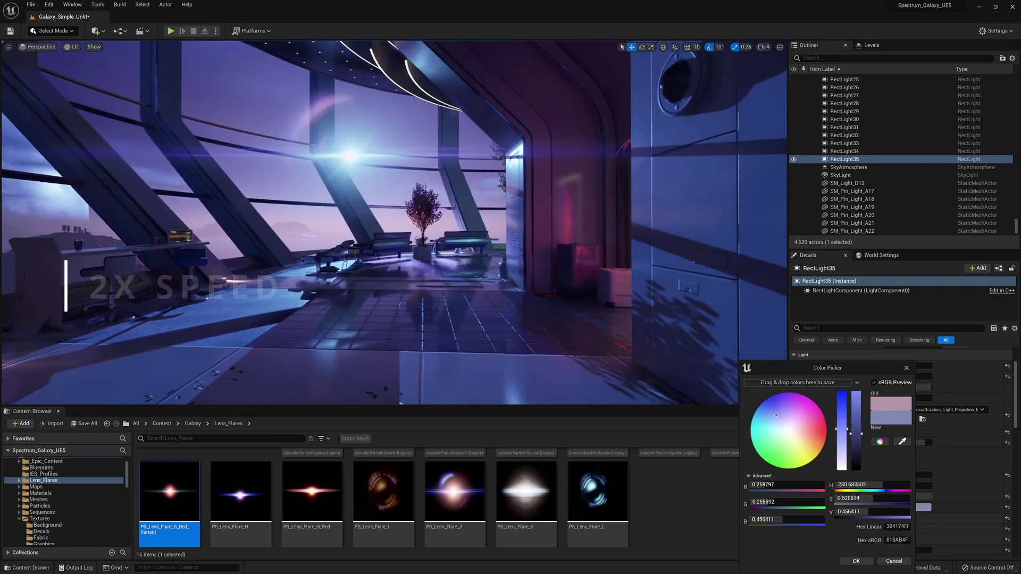
pyautogui.click(768, 424)
pyautogui.click(782, 416)
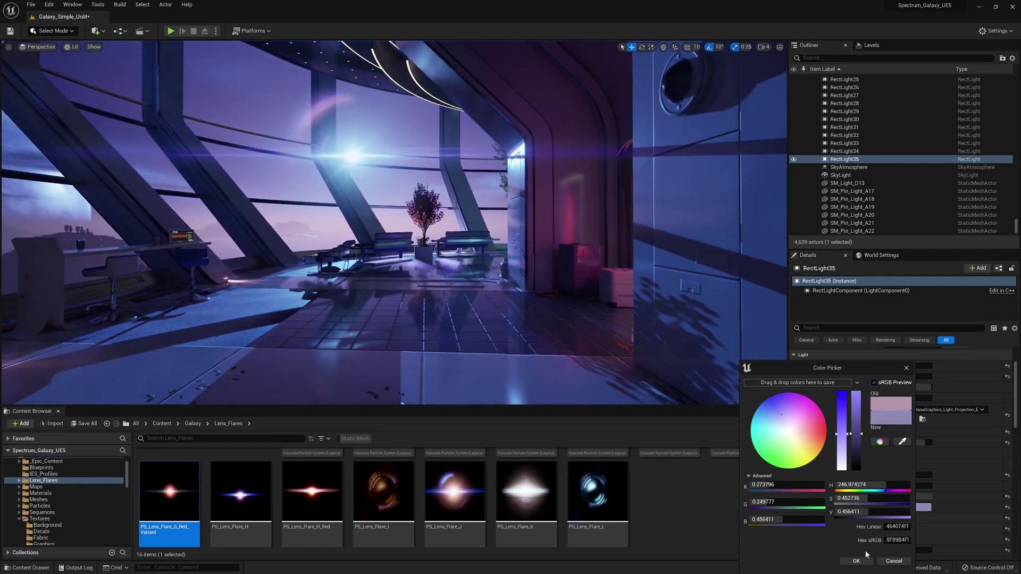
pyautogui.click(856, 560)
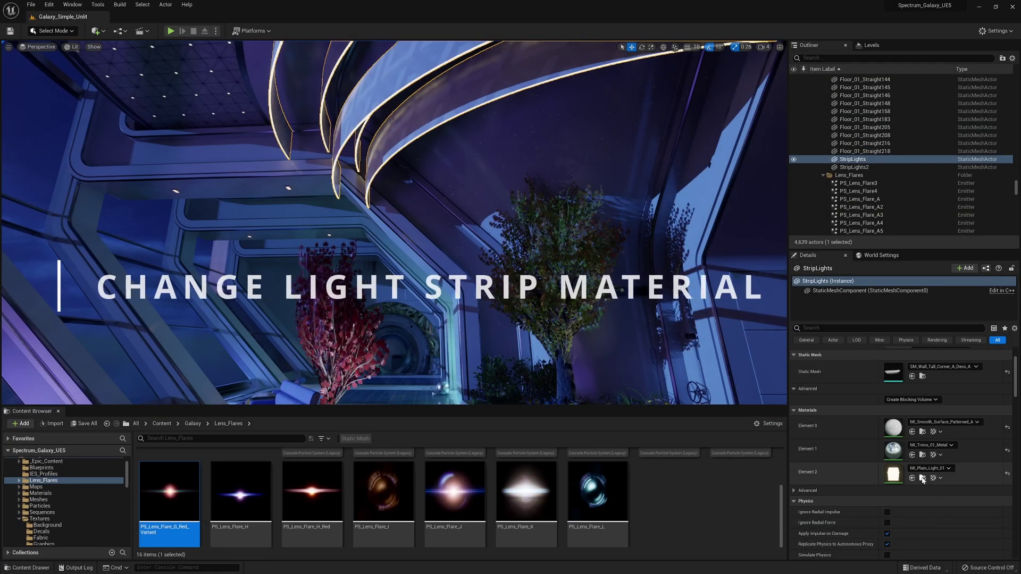
# Replace the ceiling strip lights' Element 2 material with the pink MI_Plain_Light_05 from the Light materials folder.
pyautogui.click(922, 478)
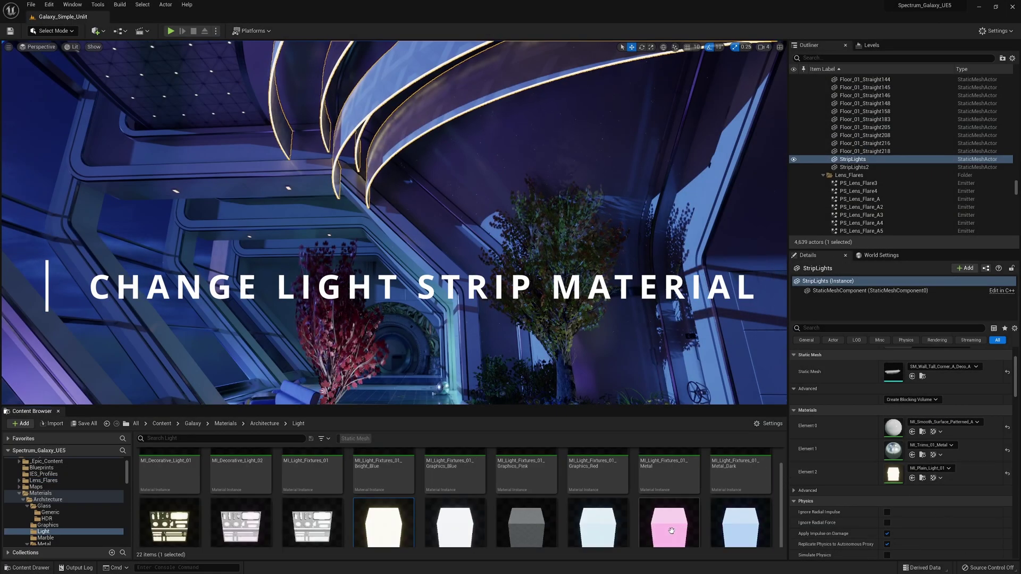
pyautogui.moveTo(671, 530); pyautogui.dragTo(894, 473)
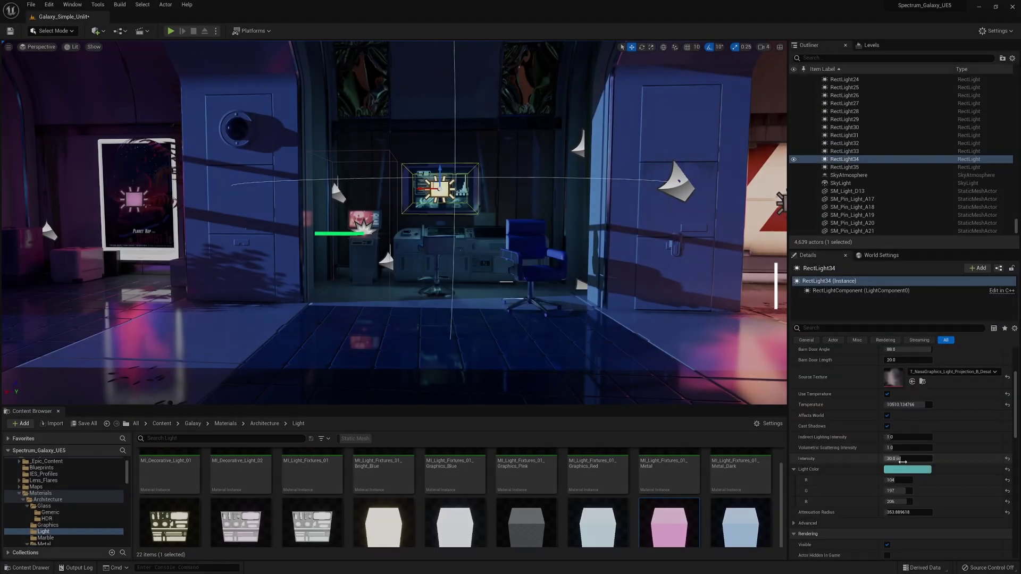
# Raise the intensity of the rectangular light at the desk's wall screen to about 86 cd and filter its properties for indirect lighting.
pyautogui.moveTo(902, 462); pyautogui.dragTo(925, 461)
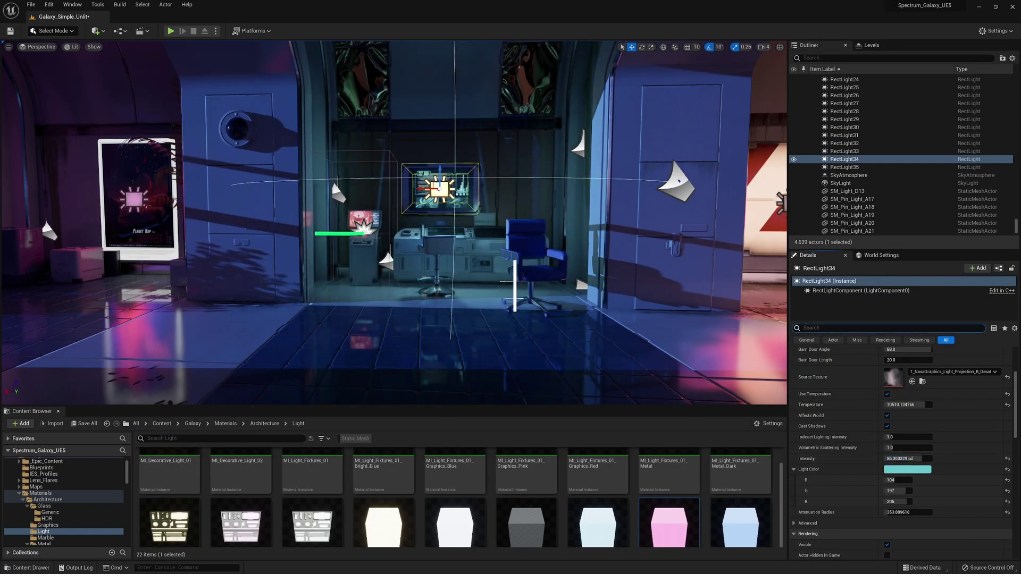
pyautogui.write('ind')
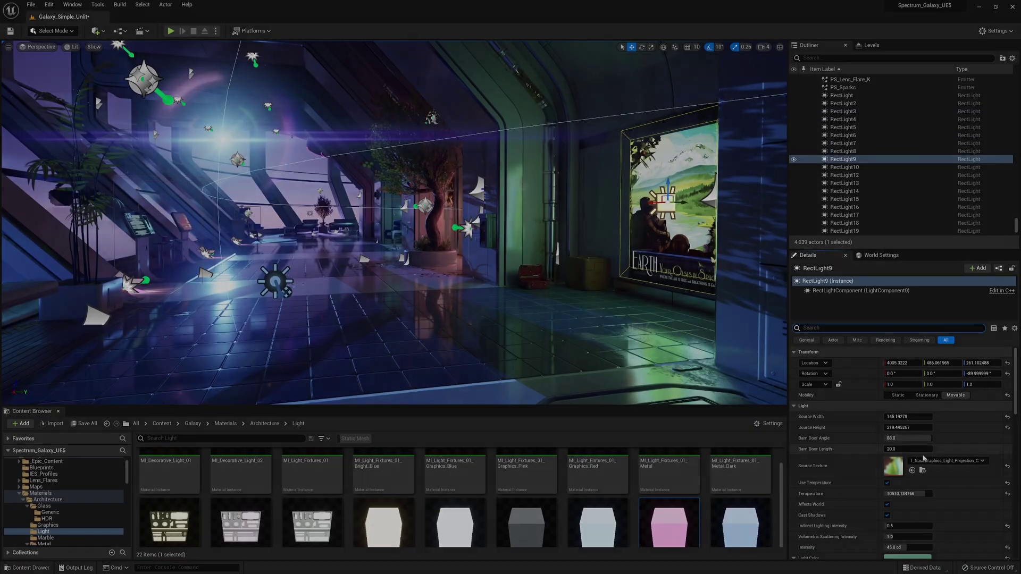
# Lower the Earth poster's rectangular light to an intensity of 20 cd and check the hallway.
pyautogui.scroll(-2, 929, 508)
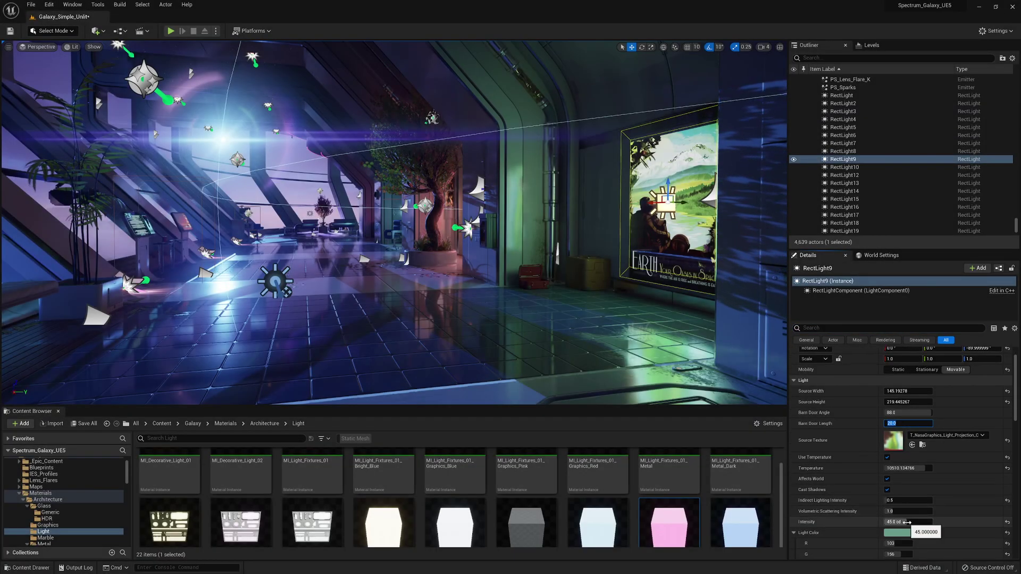
pyautogui.press('Return')
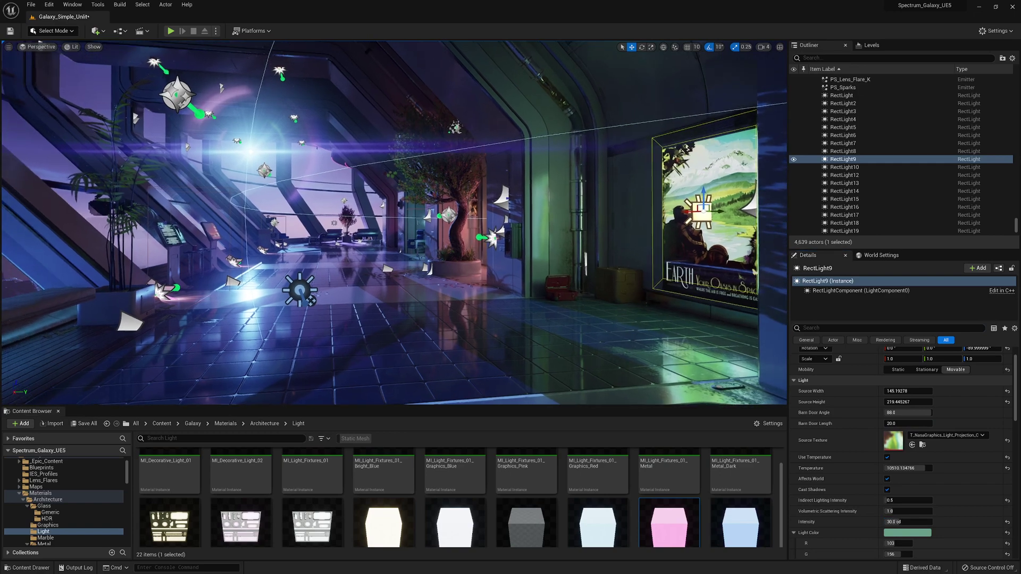
pyautogui.press('g')
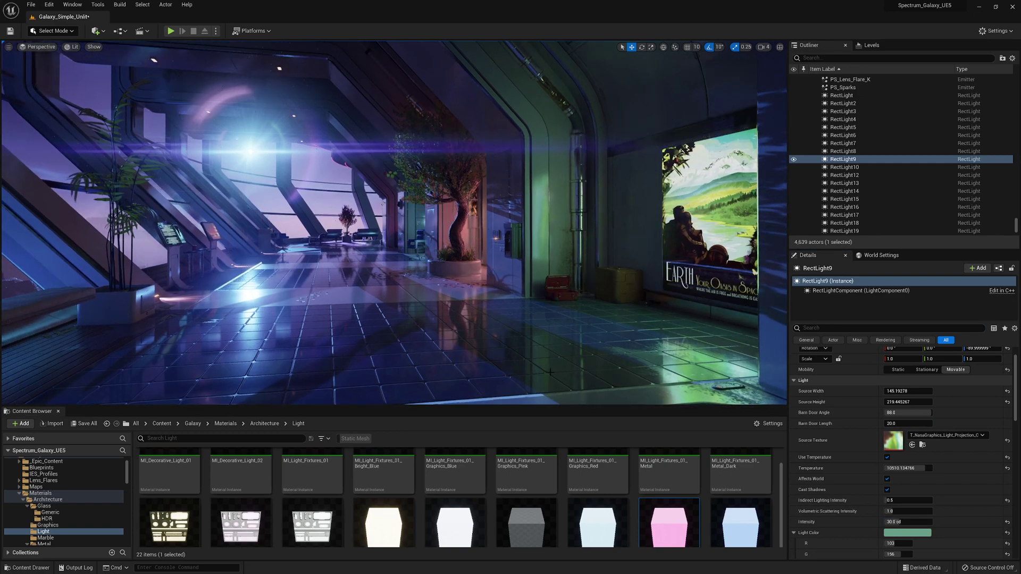
pyautogui.press('s')
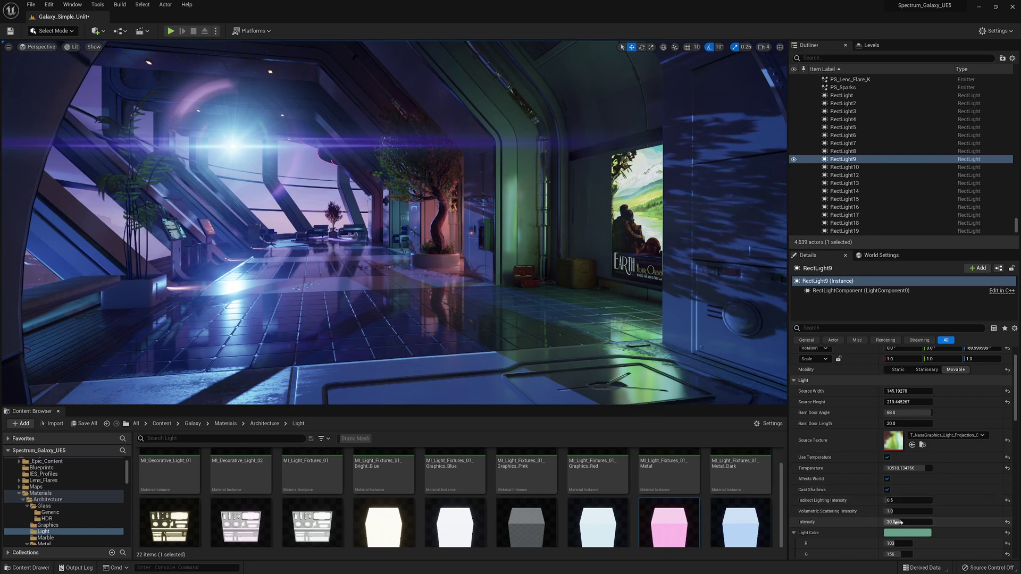
pyautogui.write('20')
pyautogui.press('Return')
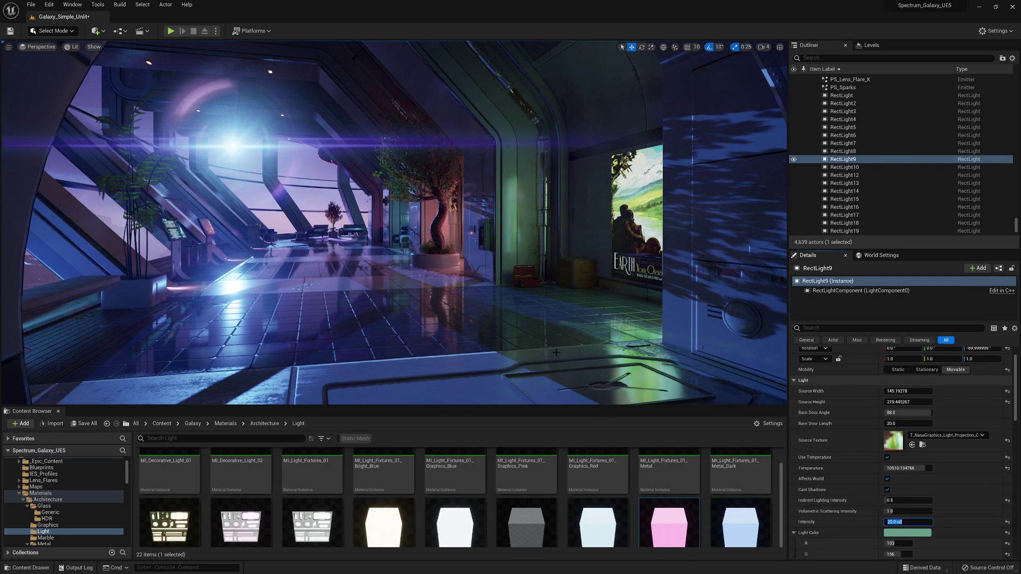
pyautogui.press('s')
pyautogui.moveTo(558, 354)
pyautogui.mouseDown(button='right')
pyautogui.moveTo(531, 351)
pyautogui.moveTo(542, 357)
pyautogui.mouseUp(button='right')
pyautogui.press('w')
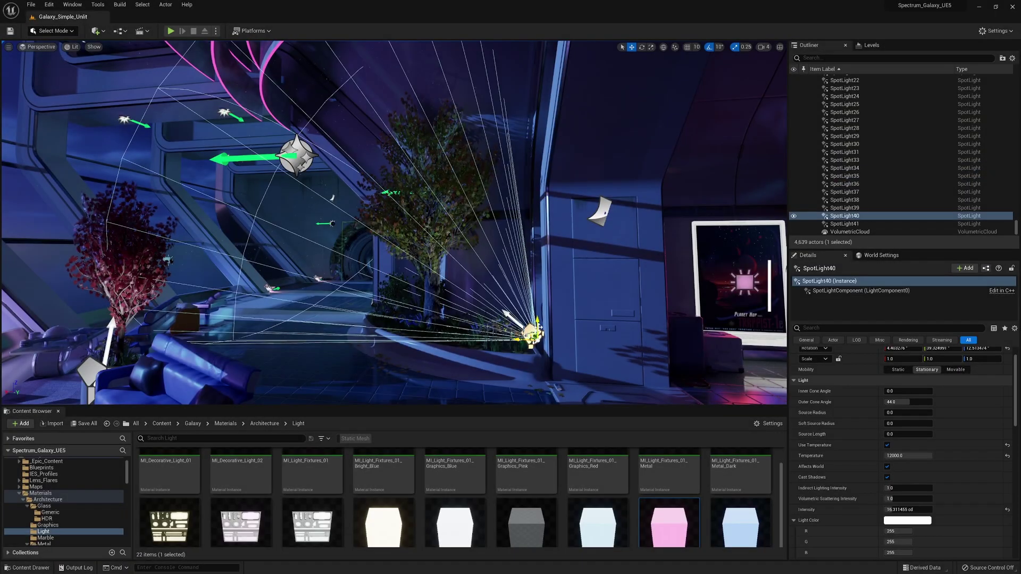
# Move the planter spotlight up from the floor to just below the curved ceiling strips, above the large tree.
pyautogui.moveTo(538, 327); pyautogui.dragTo(355, 224)
pyautogui.press('e')
pyautogui.press('w')
pyautogui.moveTo(357, 173); pyautogui.dragTo(357, 42)
pyautogui.moveTo(393, 223); pyautogui.dragTo(380, 191, button='right')
# Rotate the raised spotlight so its cone shines diagonally down onto the large tree, and fine-tune its placement.
pyautogui.press('e')
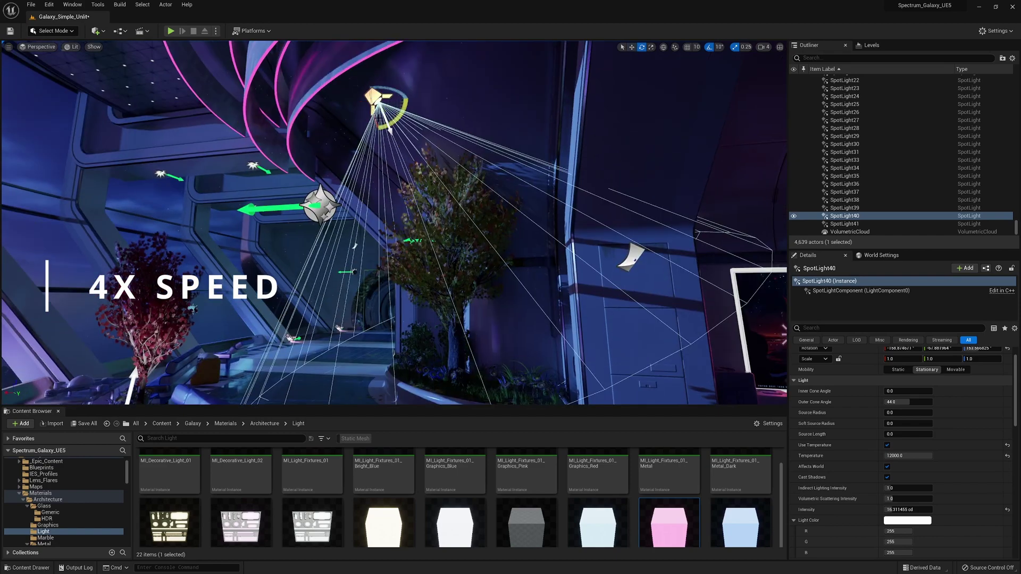
pyautogui.moveTo(396, 114); pyautogui.dragTo(340, 109)
pyautogui.press('w')
pyautogui.press('e')
pyautogui.press('w')
pyautogui.press('g')
pyautogui.moveTo(393, 223)
pyautogui.mouseDown(button='right')
pyautogui.moveTo(420, 255)
pyautogui.moveTo(404, 212)
pyautogui.mouseUp(button='right')
pyautogui.press('g')
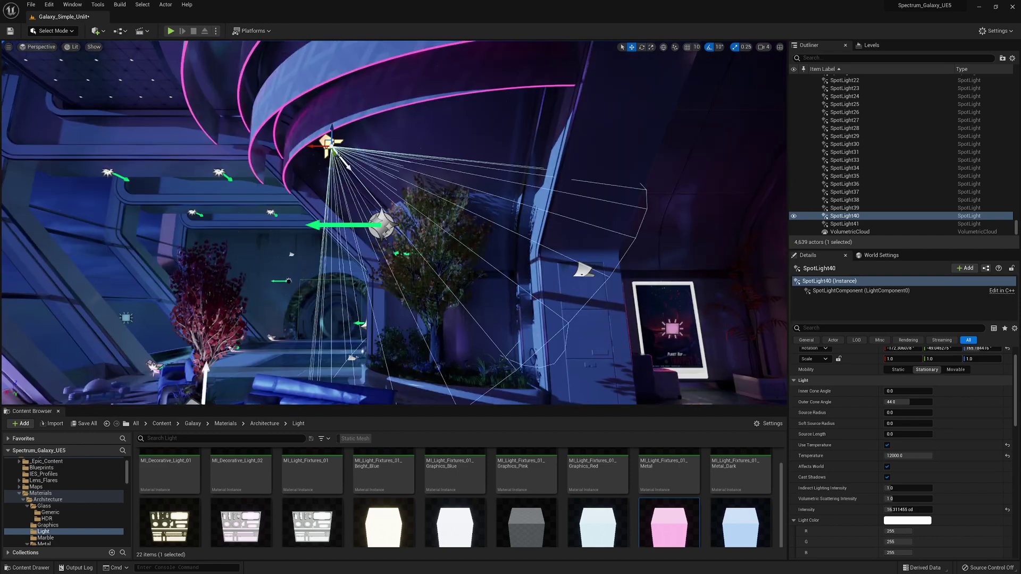
# Raise the tree spotlight's intensity to about 91 cd and assign the TLP_Hotel_Corridor IES light profile.
pyautogui.scroll(-1, 915, 509)
pyautogui.scroll(-1, 915, 510)
pyautogui.moveTo(906, 484); pyautogui.dragTo(936, 484)
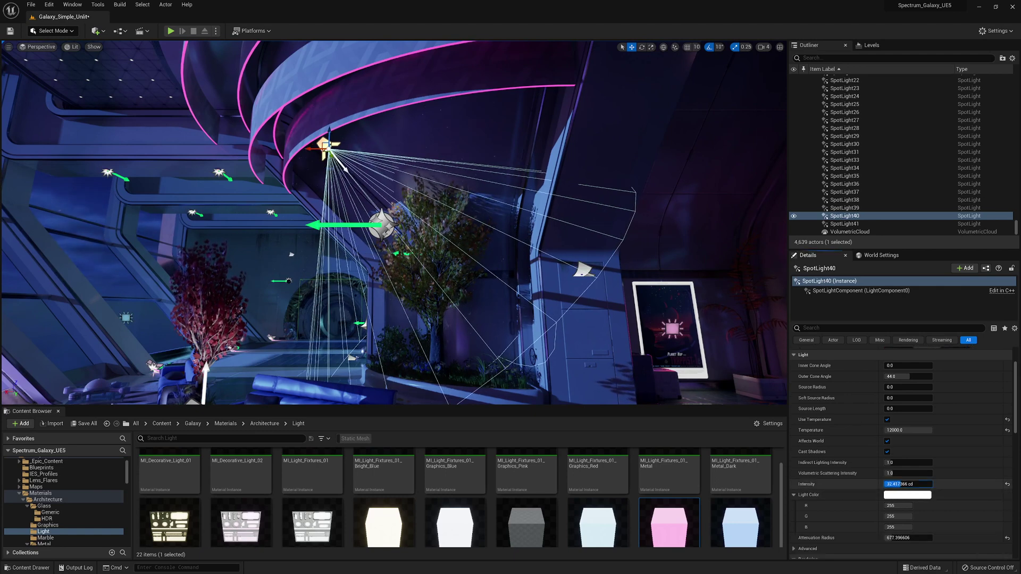
pyautogui.scroll(-10, 981, 488)
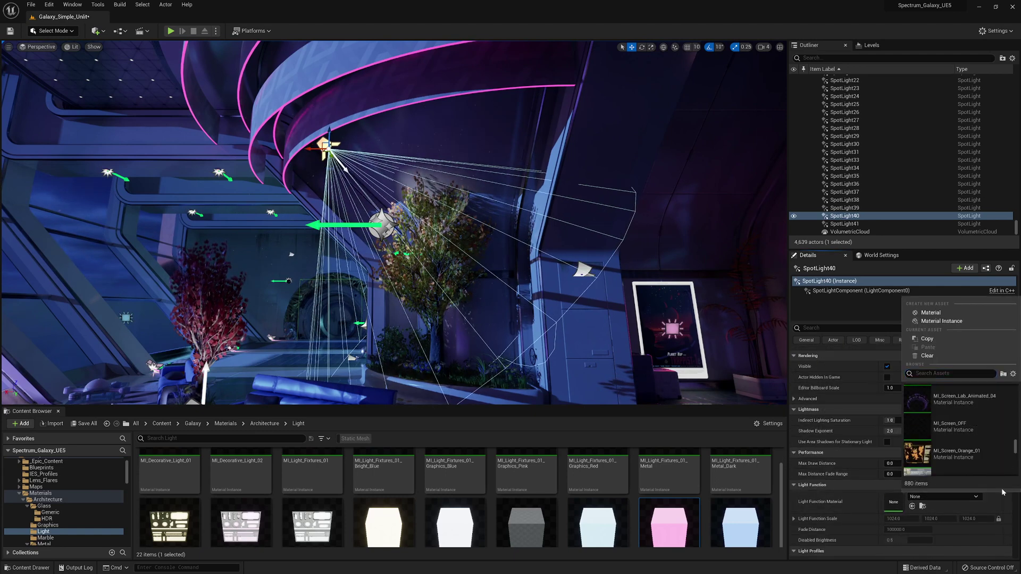
pyautogui.scroll(2, 1004, 534)
pyautogui.click(945, 399)
pyautogui.scroll(-3, 956, 509)
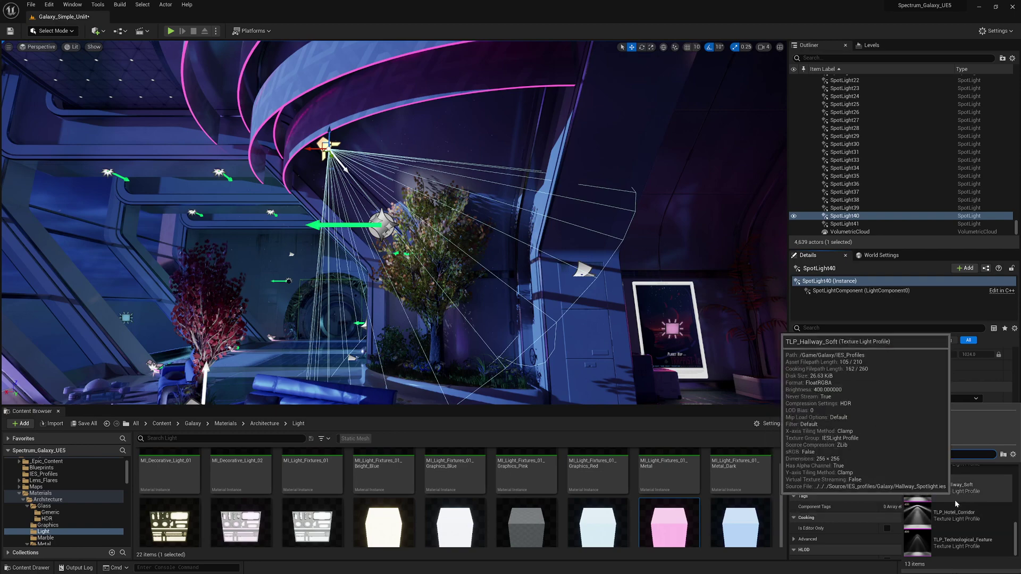
pyautogui.click(956, 512)
# Nudge the tree spotlight sideways and increase its attenuation radius to about 829.
pyautogui.moveTo(532, 276); pyautogui.dragTo(553, 276, button='right')
pyautogui.moveTo(332, 141); pyautogui.dragTo(319, 141)
pyautogui.click(829, 328)
pyautogui.write('rad')
pyautogui.moveTo(898, 384); pyautogui.dragTo(906, 385)
pyautogui.moveTo(531, 239); pyautogui.dragTo(505, 260, button='right')
pyautogui.click(796, 328)
# Match the tree spotlight's color to the strip lights by sampling the pink light material's thumbnail, and review the result without editor icons.
pyautogui.scroll(-2, 902, 437)
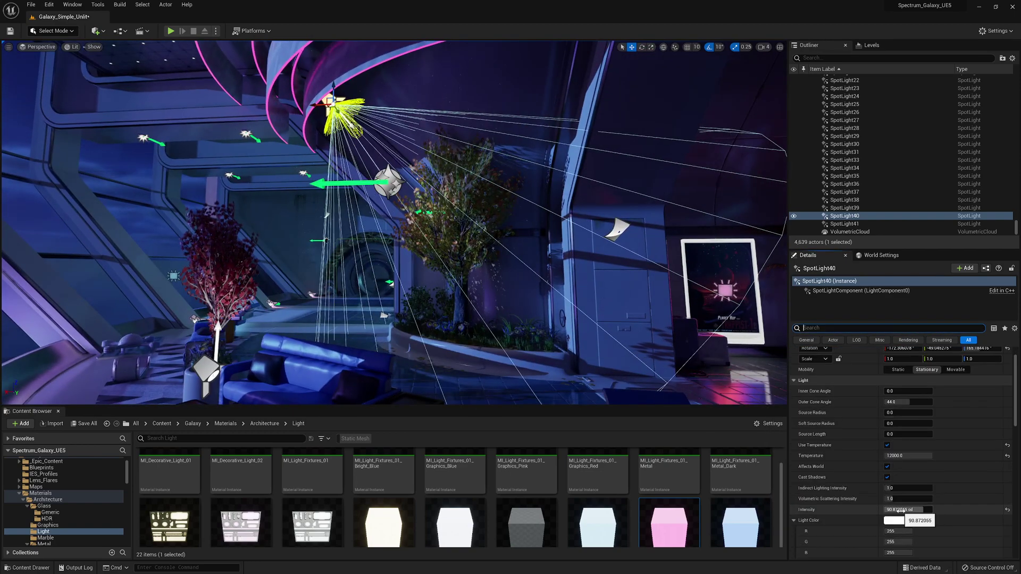
pyautogui.scroll(-2, 905, 492)
pyautogui.click(907, 483)
pyautogui.click(890, 441)
pyautogui.click(669, 531)
pyautogui.click(843, 561)
pyautogui.moveTo(479, 240); pyautogui.dragTo(499, 229, button='right')
pyautogui.click(319, 80)
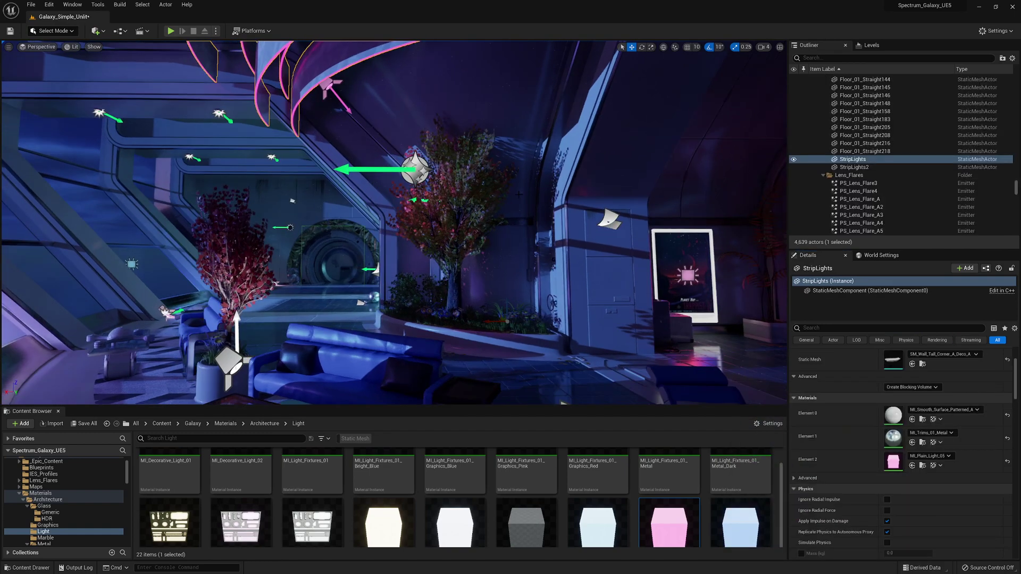
pyautogui.click(329, 84)
pyautogui.press('g')
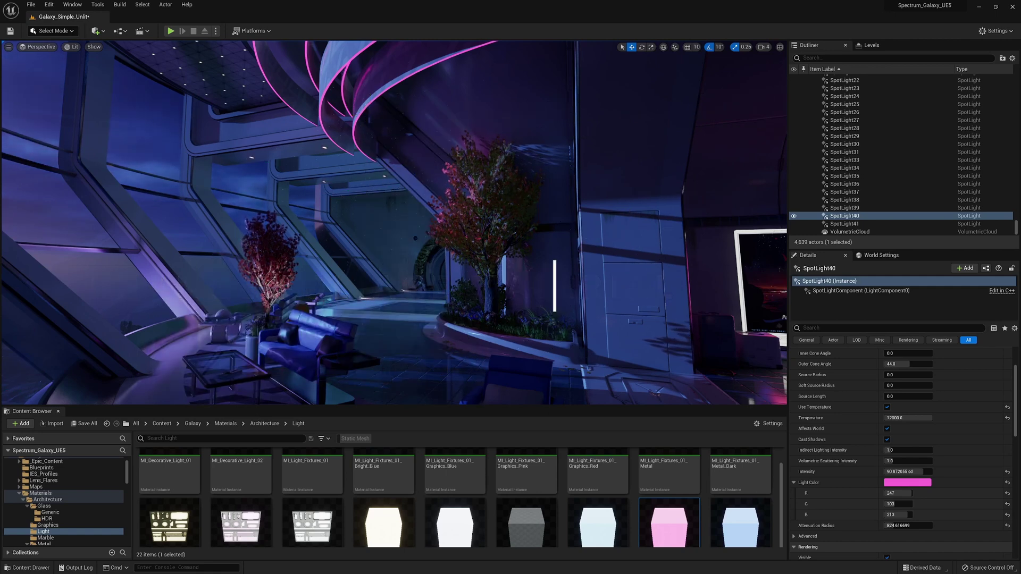
# Assign MI_Branches_01_Red to Element 0 of the large planter tree.
pyautogui.click(486, 210)
pyautogui.click(922, 420)
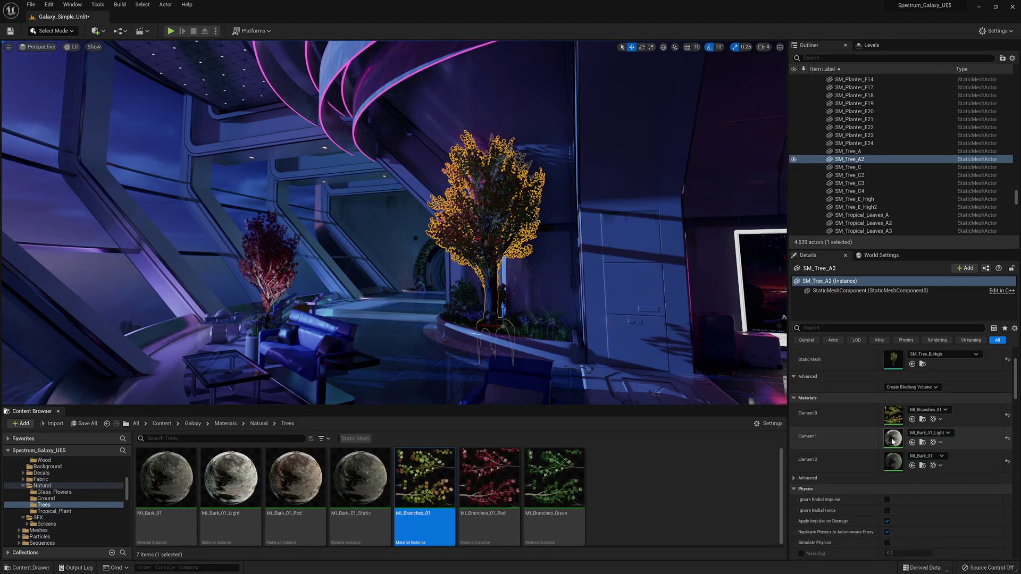
pyautogui.press('Right')
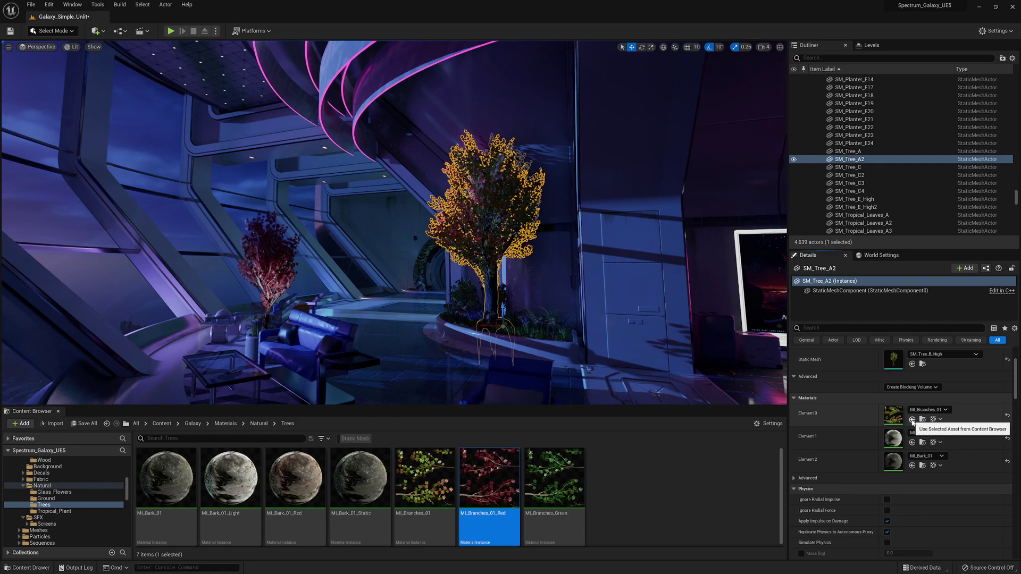
pyautogui.click(913, 420)
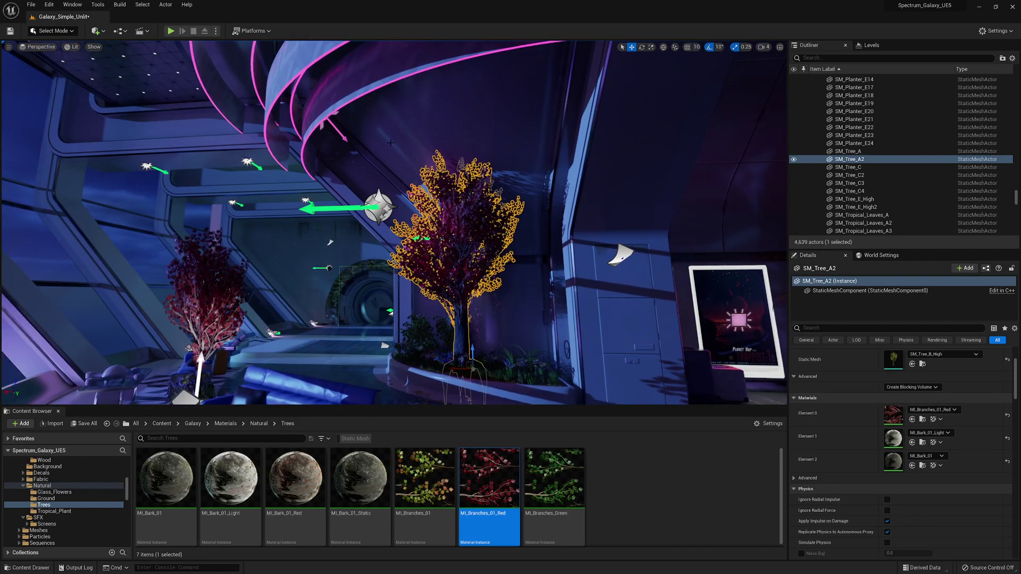
# Increase the large planter tree spotlight's attenuation radius to about 933 and adjust its intensity.
pyautogui.click(339, 136)
pyautogui.moveTo(339, 140); pyautogui.dragTo(369, 141, button='right')
pyautogui.press('g')
pyautogui.press('g')
pyautogui.press('g')
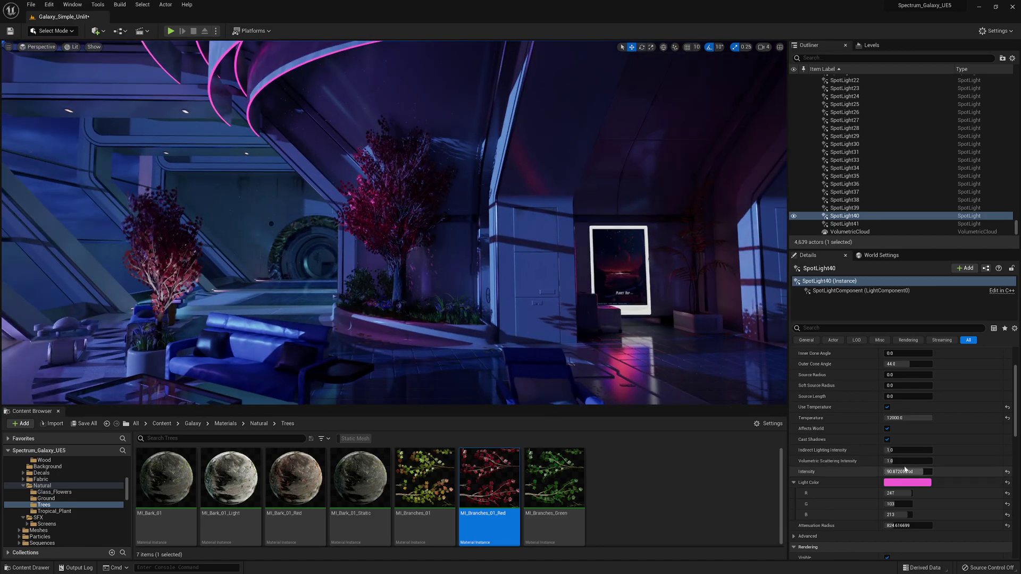
pyautogui.scroll(-2, 898, 494)
pyautogui.moveTo(898, 498); pyautogui.dragTo(935, 498)
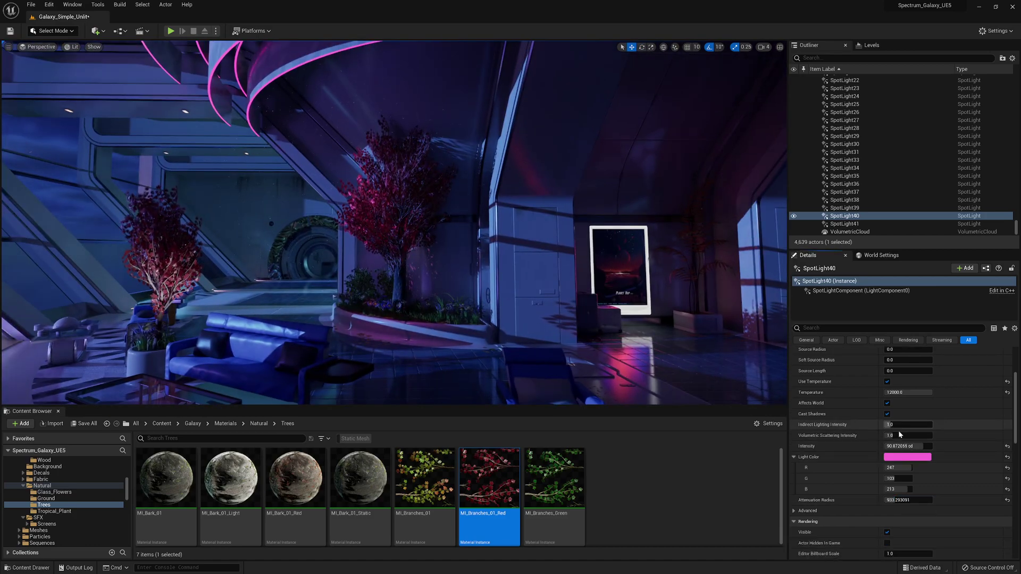
pyautogui.click(908, 446)
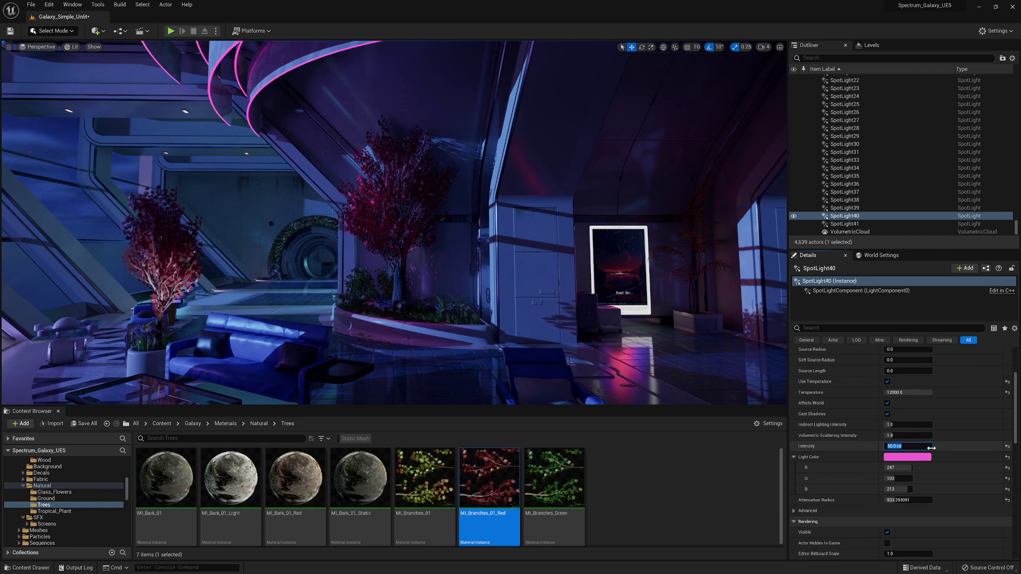
# Adjust the large planter tree spotlight's indirect lighting intensity and check the area without editor icons.
pyautogui.click(893, 328)
pyautogui.write('ind')
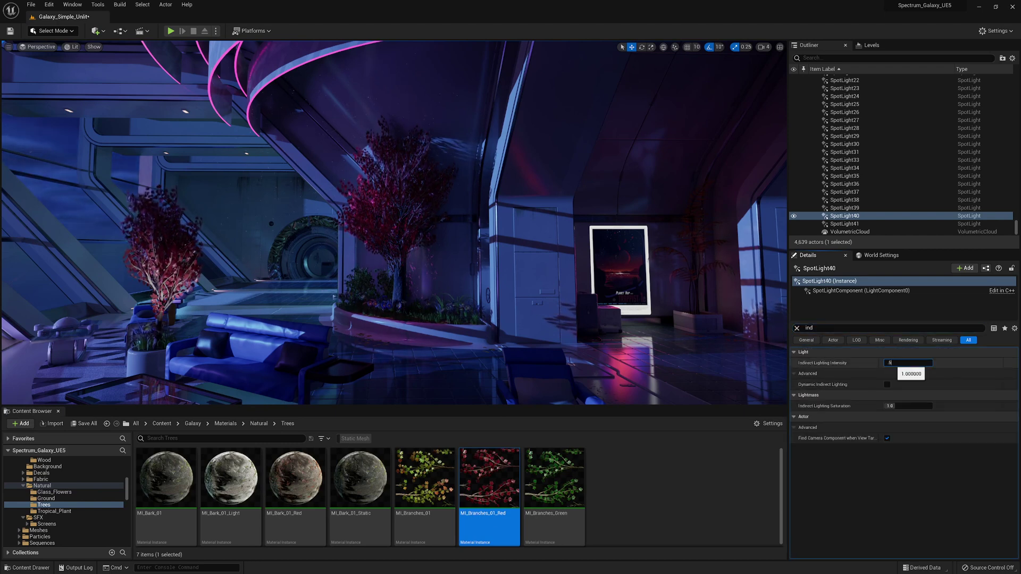
pyautogui.press('g')
pyautogui.moveTo(289, 131); pyautogui.dragTo(298, 181, button='right')
pyautogui.press('g')
pyautogui.press('w')
pyautogui.press('g')
# Tint the small potted tree's spotlight pale pink with RGB 255, 235, 255.
pyautogui.click(341, 333)
pyautogui.moveTo(341, 334); pyautogui.dragTo(287, 319, button='right')
pyautogui.click(797, 328)
pyautogui.scroll(-1, 850, 452)
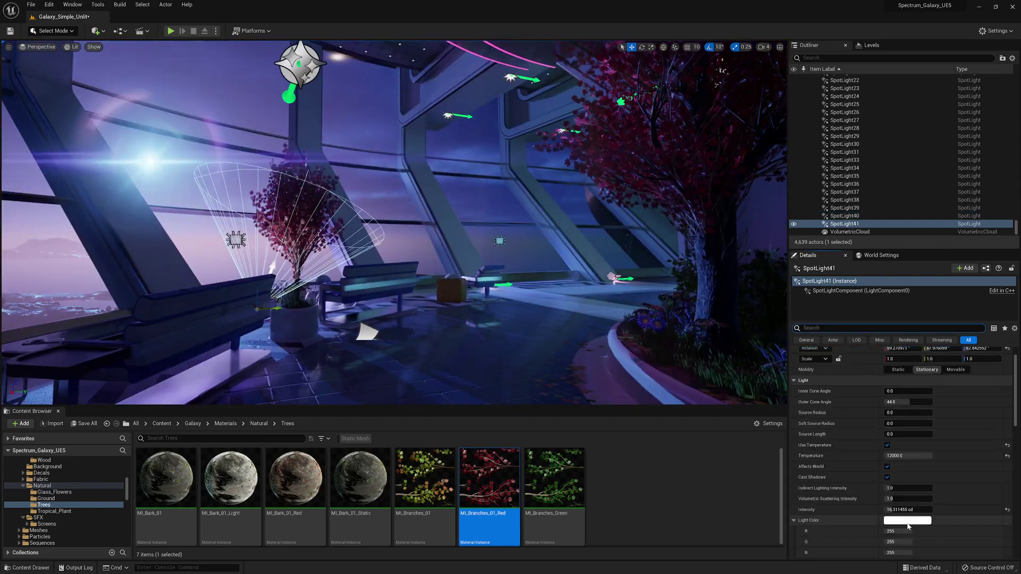
pyautogui.click(907, 521)
pyautogui.click(783, 425)
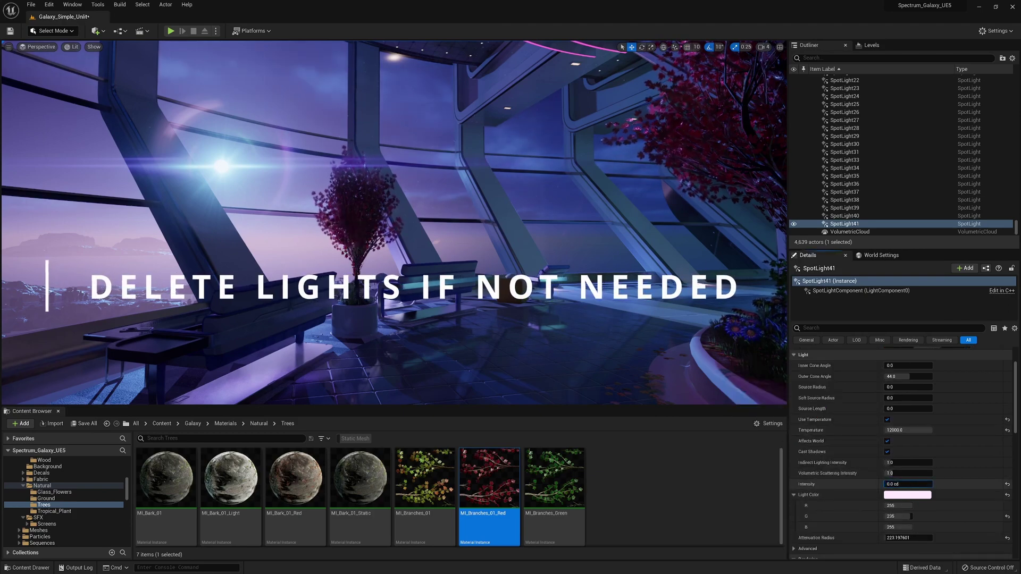
# Lower the small potted tree spotlight's intensity to about 6.5 cd, compare the view, and delete that unneeded light.
pyautogui.moveTo(394, 223); pyautogui.dragTo(276, 218, button='right')
pyautogui.press('g')
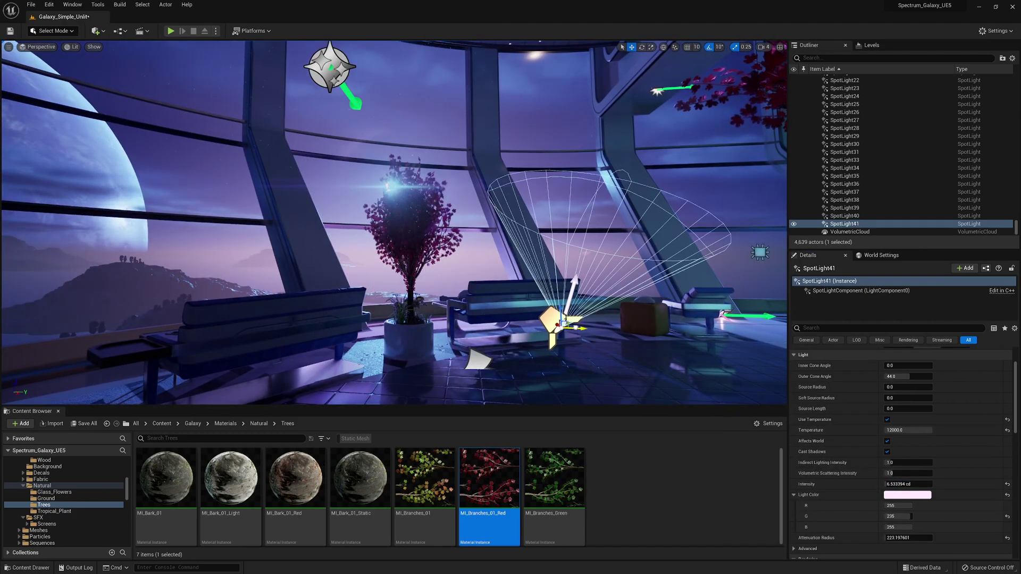
pyautogui.press('g')
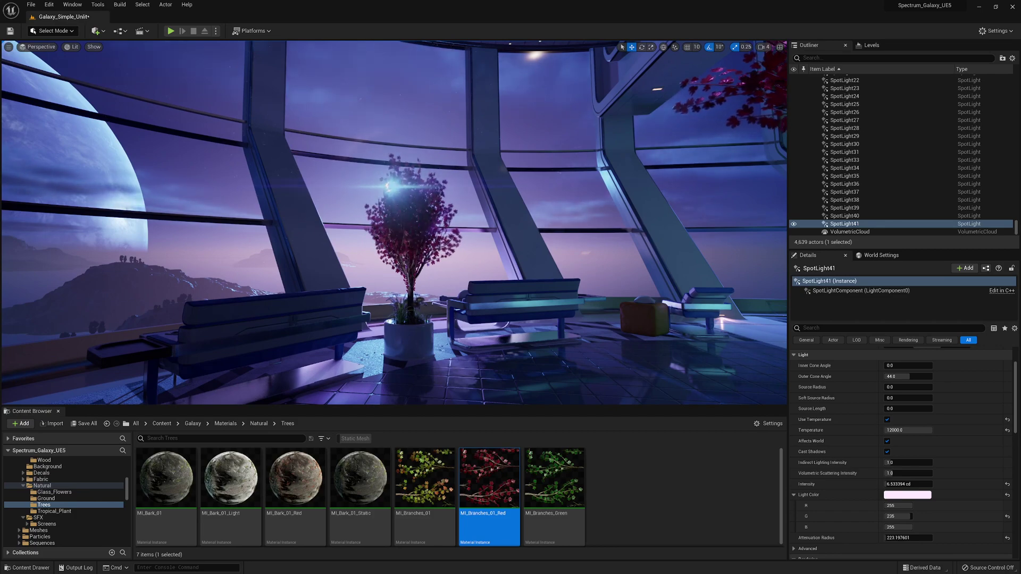
pyautogui.press('g')
pyautogui.moveTo(393, 223); pyautogui.dragTo(319, 213, button='right')
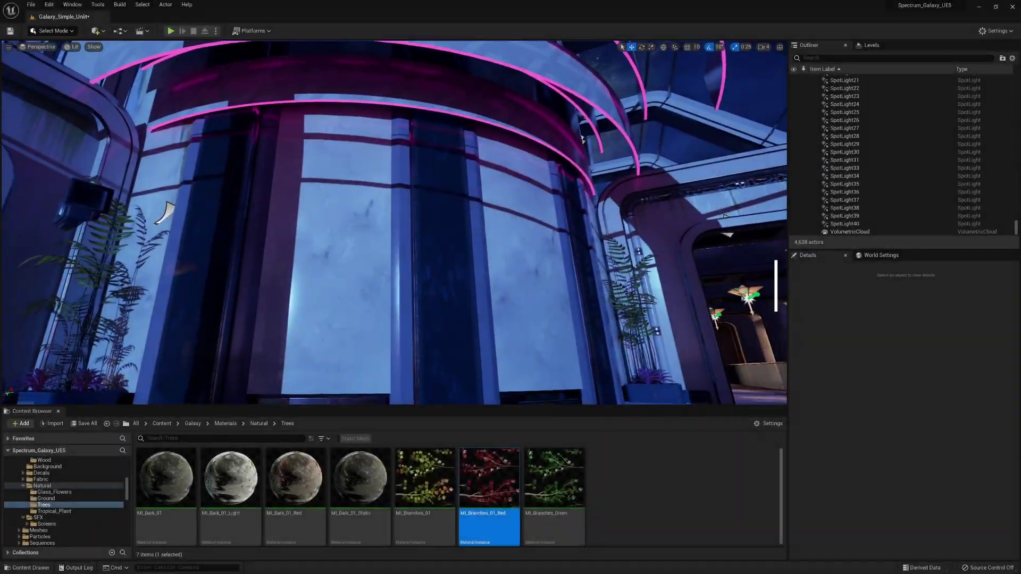
# Add a spot light above the dark waterfall column of the curved water feature wall.
pyautogui.moveTo(394, 224); pyautogui.dragTo(407, 247, button='right')
pyautogui.press('w')
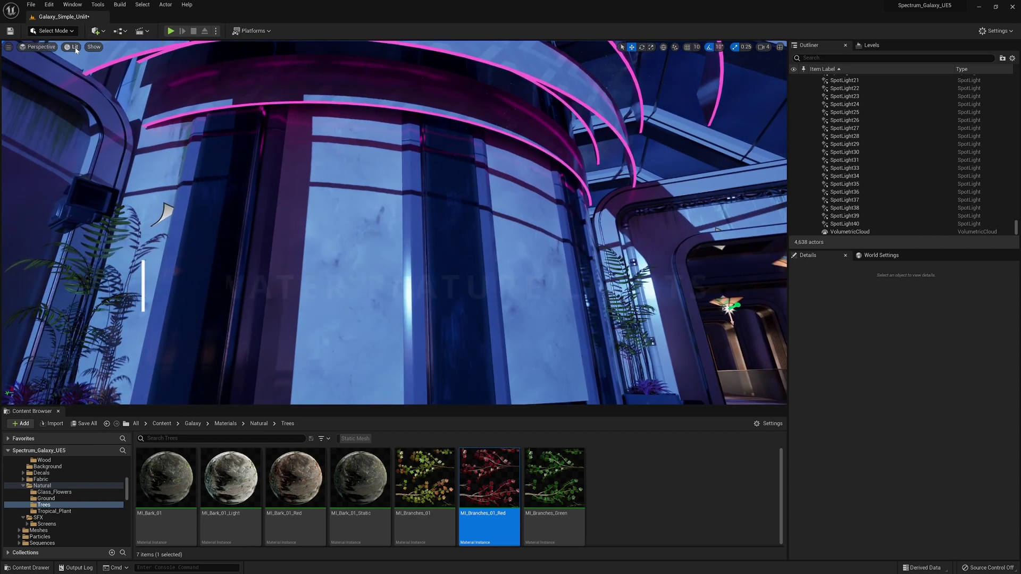
pyautogui.click(96, 31)
pyautogui.moveTo(125, 105)
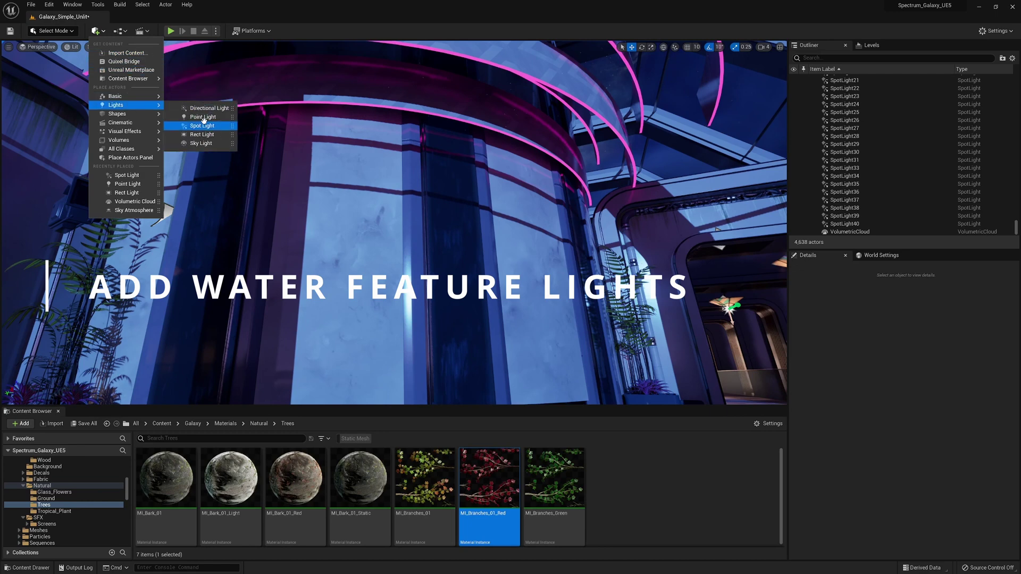
pyautogui.moveTo(208, 126)
pyautogui.mouseDown()
pyautogui.moveTo(244, 131)
pyautogui.moveTo(219, 114)
pyautogui.mouseUp()
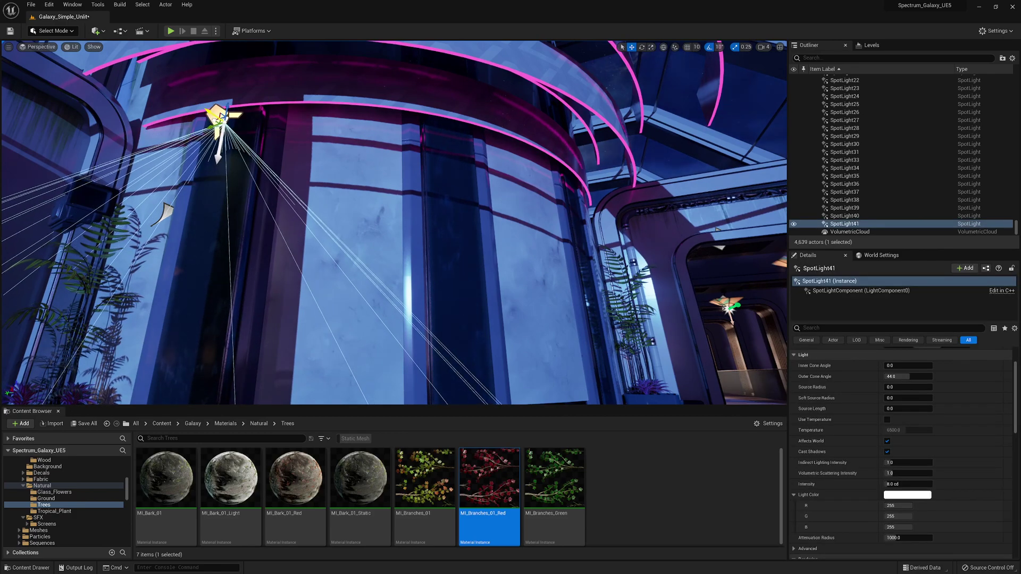
# Assign the Complex_IES light profile to the new water feature spotlight.
pyautogui.moveTo(270, 124); pyautogui.dragTo(240, 119, button='right')
pyautogui.press('g')
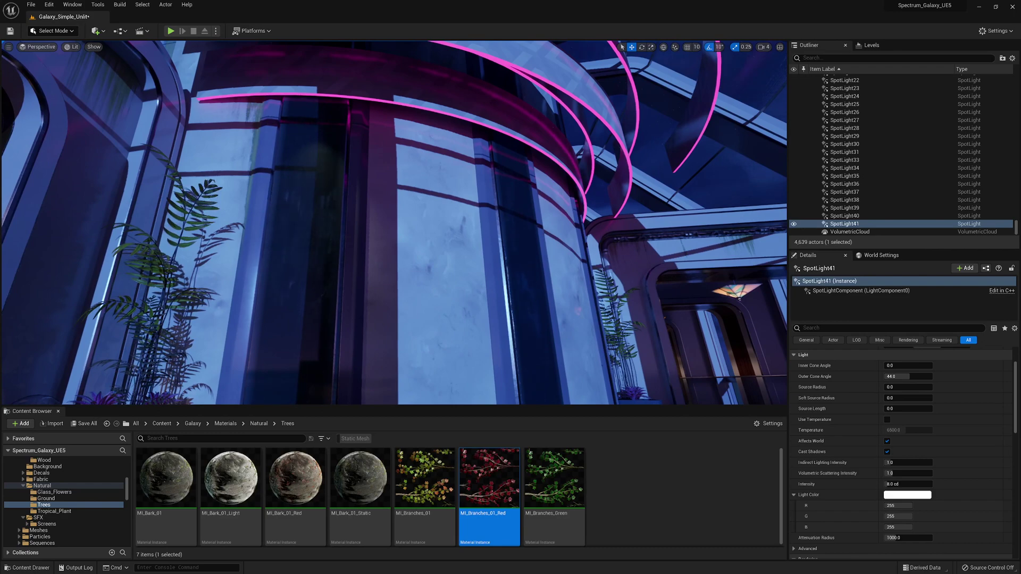
pyautogui.press('g')
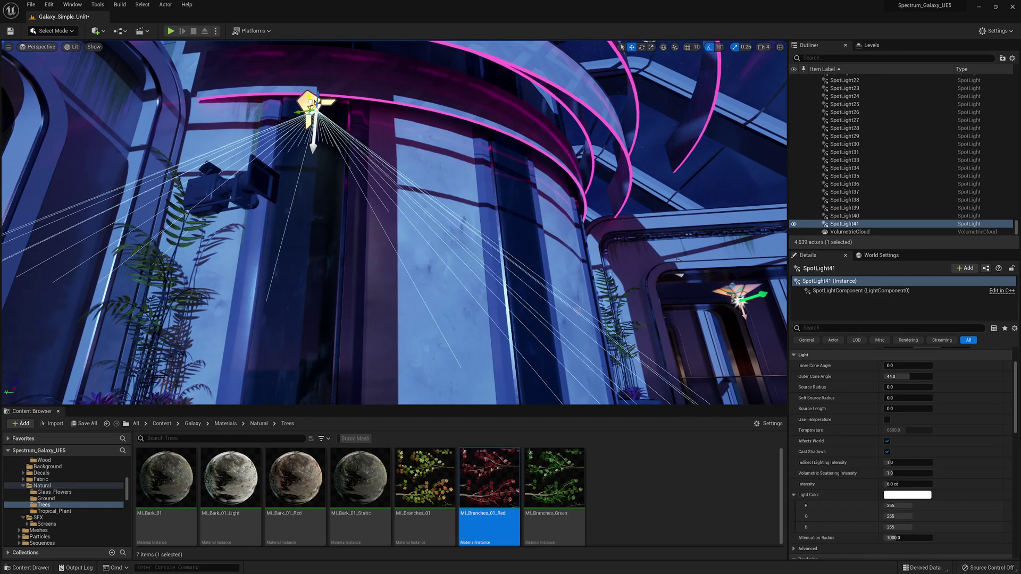
pyautogui.press('g')
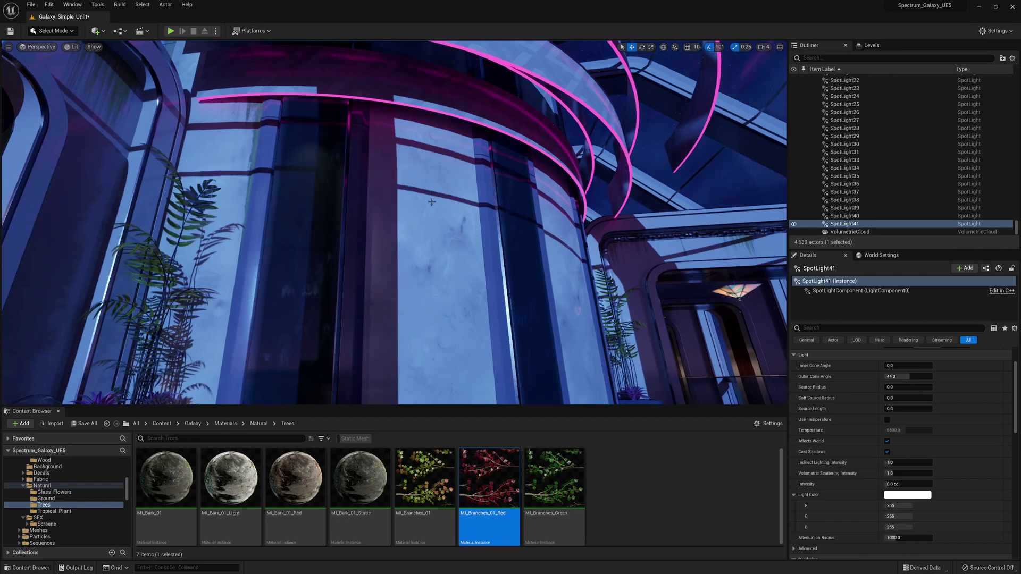
pyautogui.moveTo(302, 111)
pyautogui.mouseDown(button='right')
pyautogui.moveTo(290, 115)
pyautogui.moveTo(309, 103)
pyautogui.mouseUp(button='right')
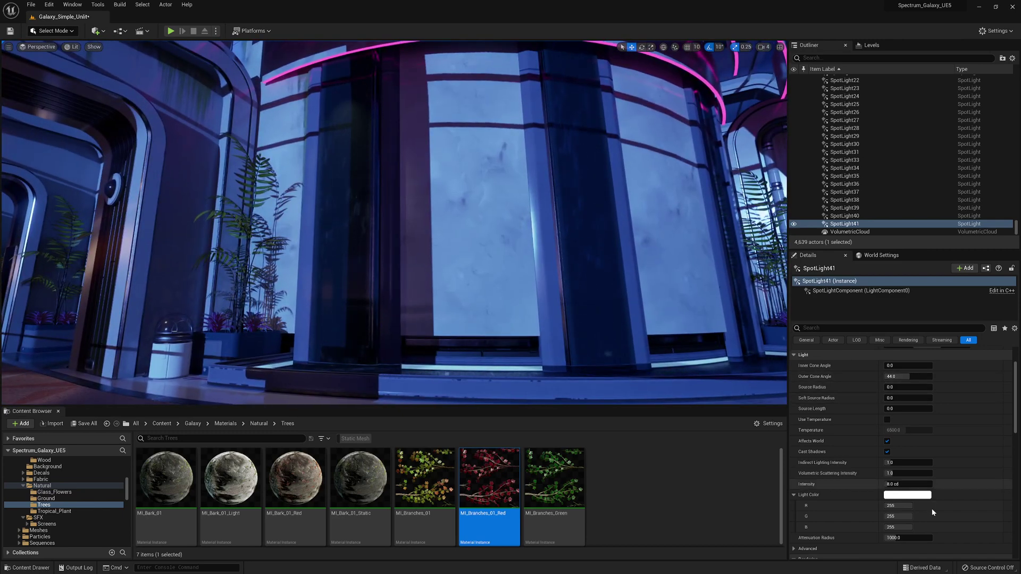
pyautogui.scroll(-10, 933, 508)
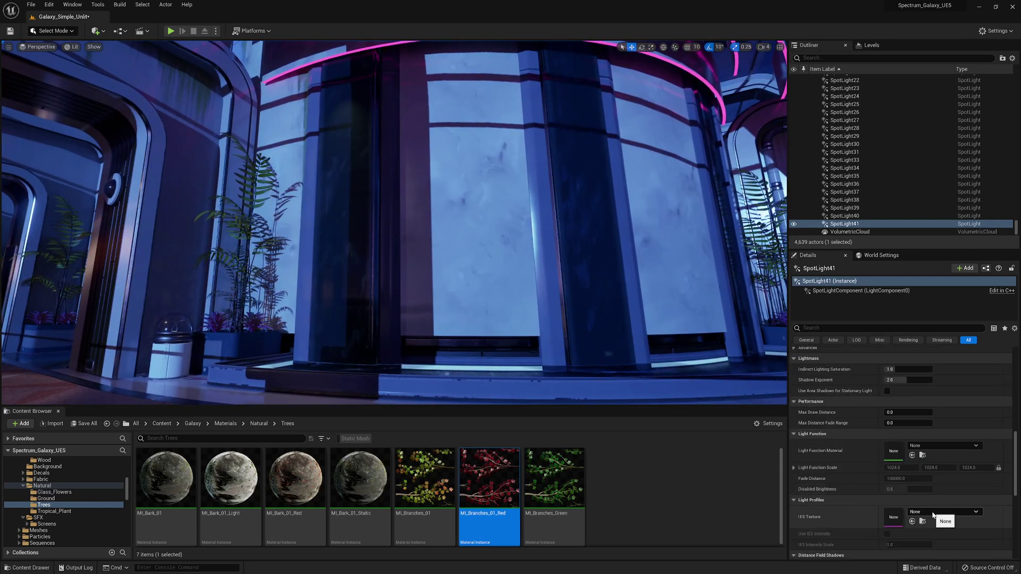
pyautogui.click(934, 512)
pyautogui.click(937, 466)
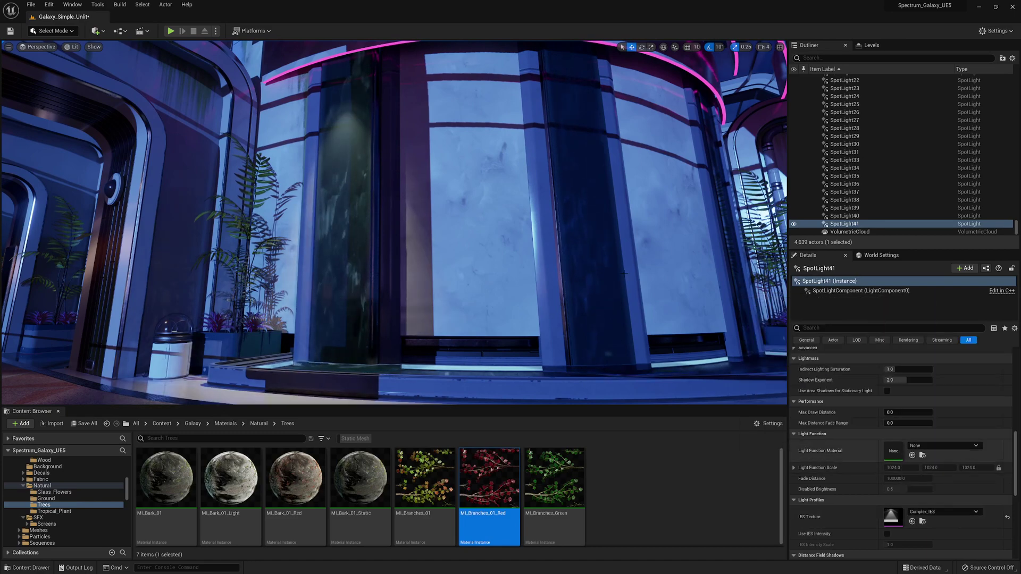
# Enable Use IES Intensity on the water feature spotlight and set its IES intensity scale to 0.05.
pyautogui.moveTo(755, 250)
pyautogui.mouseDown(button='right')
pyautogui.moveTo(777, 243)
pyautogui.moveTo(766, 242)
pyautogui.mouseUp(button='right')
pyautogui.click(886, 534)
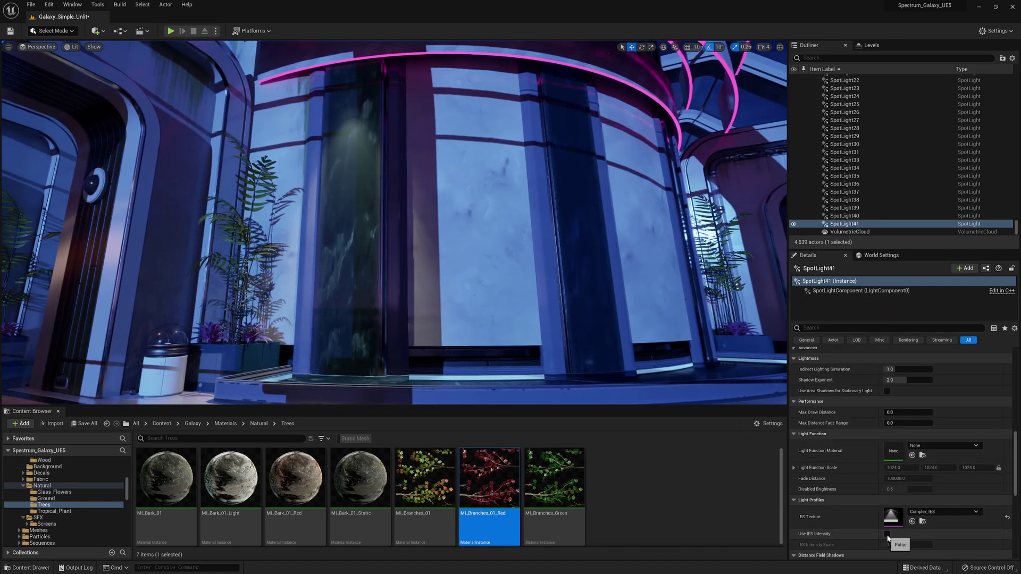
pyautogui.click(904, 544)
pyautogui.moveTo(904, 544); pyautogui.dragTo(894, 544)
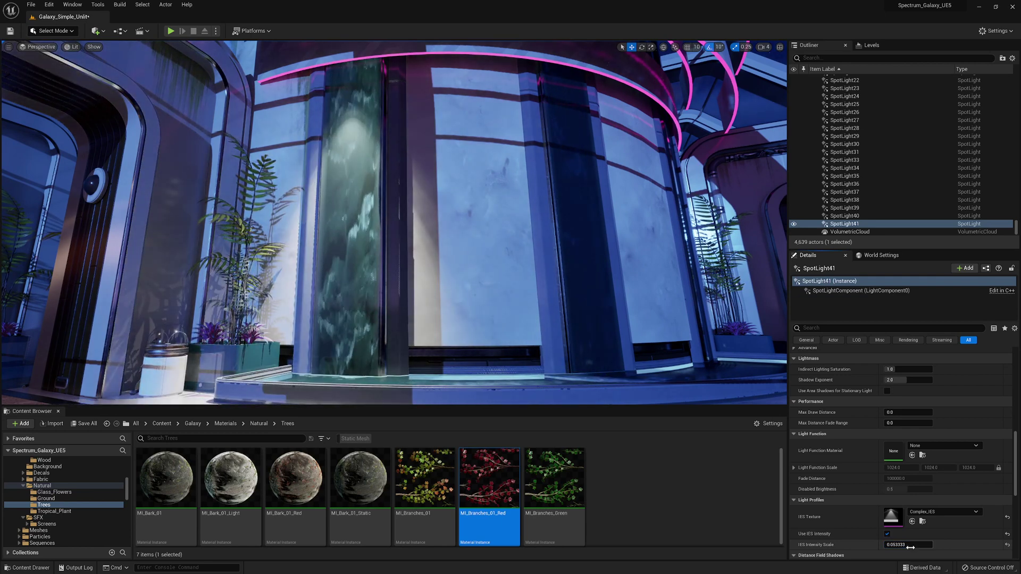
pyautogui.click(910, 545)
pyautogui.write('0.01')
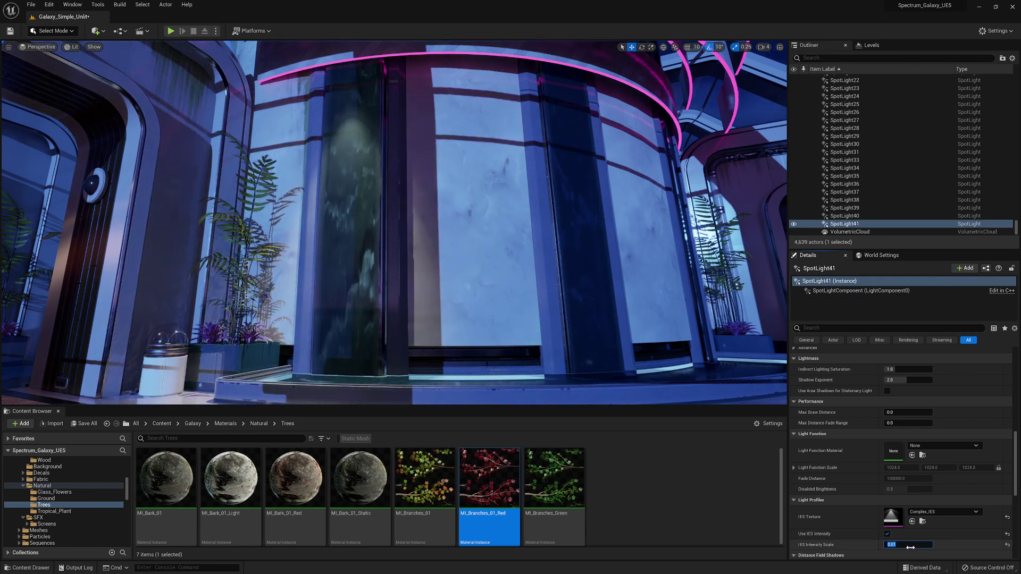
pyautogui.write('.05')
pyautogui.press('Return')
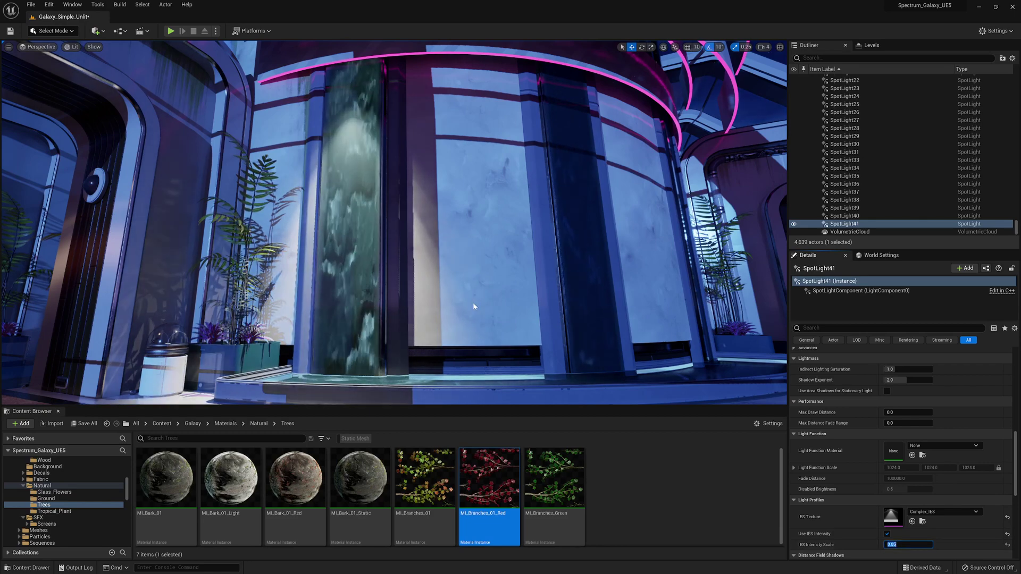
# Raise the water feature spotlight above the pink strip light and fine-tune its position over the waterfall.
pyautogui.moveTo(474, 305); pyautogui.dragTo(485, 296, button='right')
pyautogui.press('g')
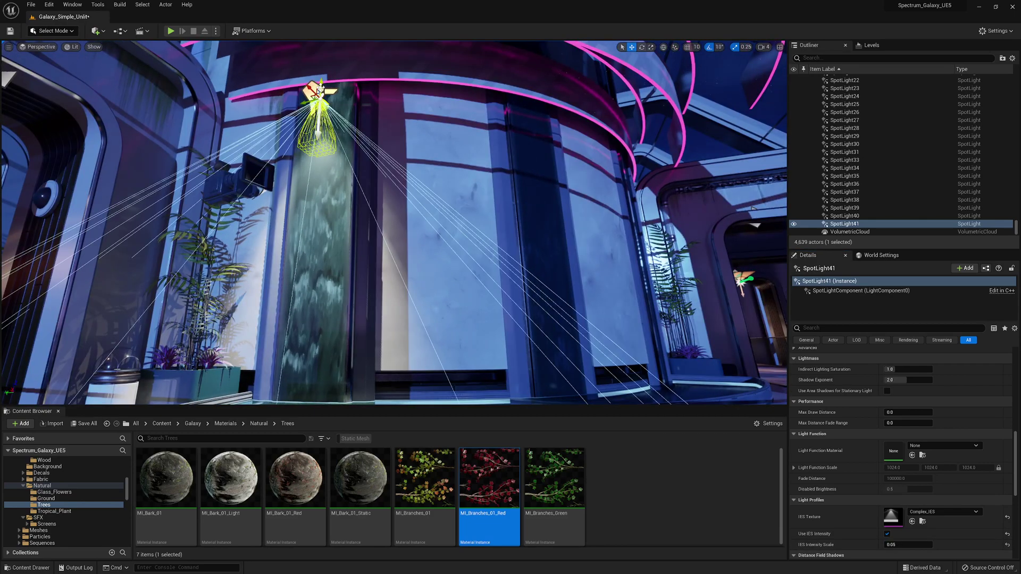
pyautogui.moveTo(320, 88); pyautogui.dragTo(323, 48)
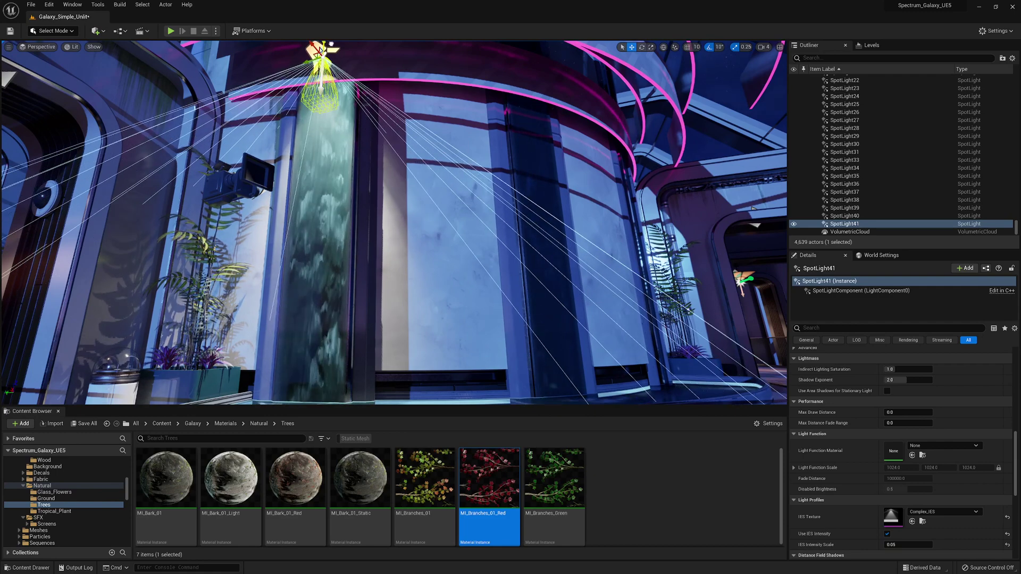
pyautogui.press('g')
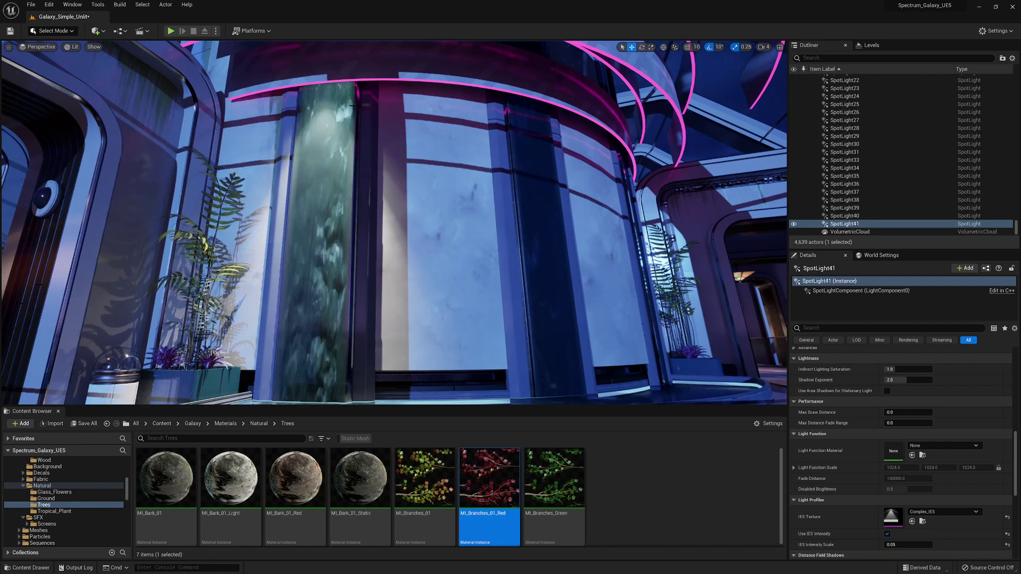
pyautogui.press('g')
pyautogui.moveTo(313, 57); pyautogui.dragTo(318, 65)
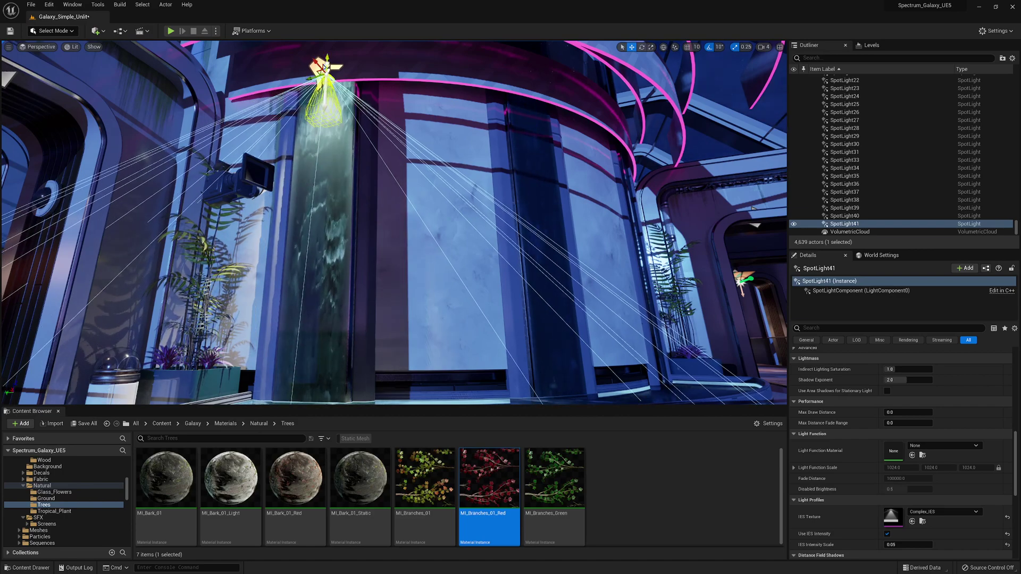
pyautogui.moveTo(394, 224)
pyautogui.mouseDown(button='right')
pyautogui.moveTo(394, 255)
pyautogui.moveTo(404, 210)
pyautogui.mouseUp(button='right')
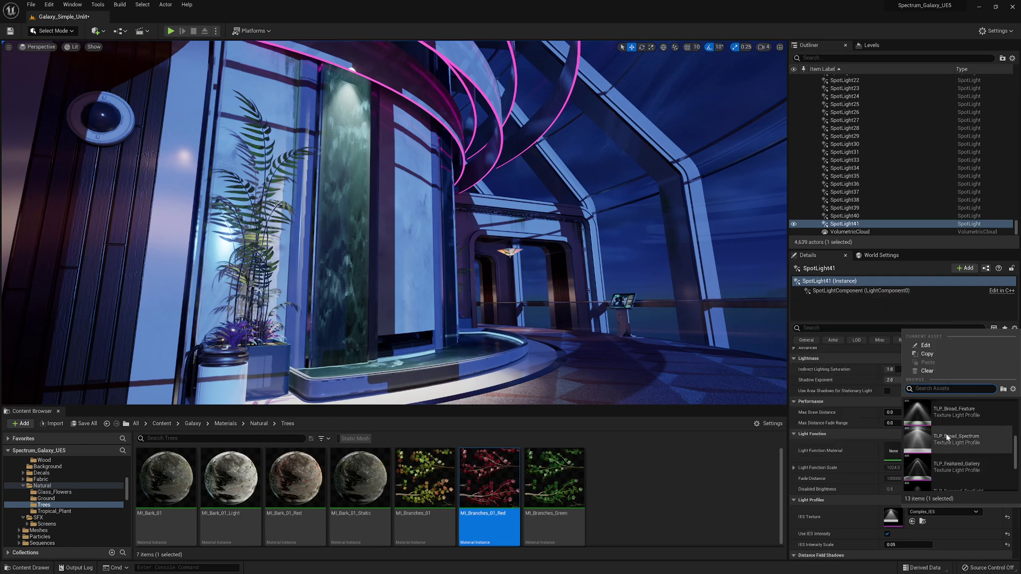
# Try the TLP_Featured_Gallery and TLP_Focused_Spotlight profiles, settle on TLP_Broad_Feature, and set the IES intensity scale to about 0.48.
pyautogui.click(945, 464)
pyautogui.click(945, 511)
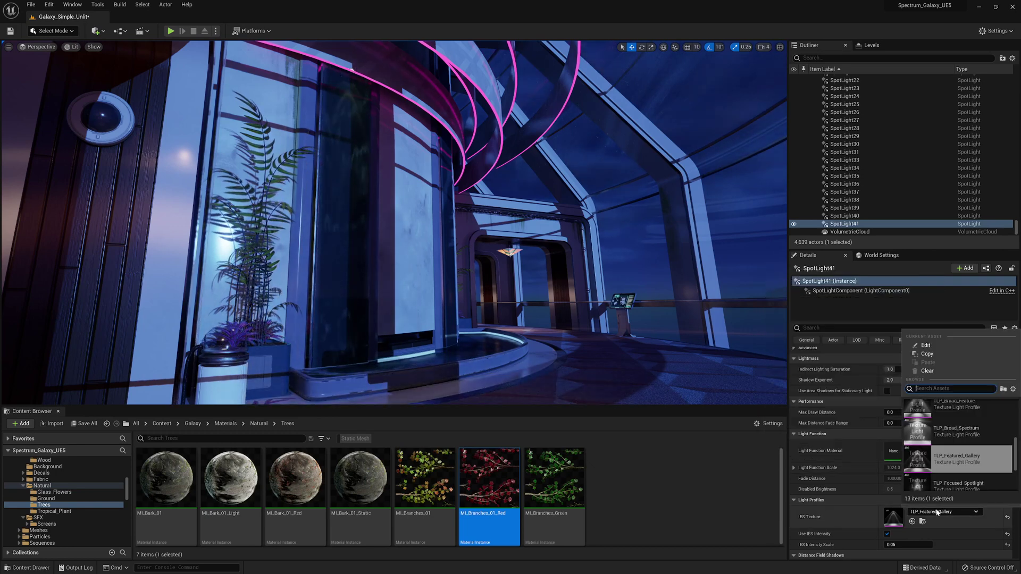
pyautogui.click(943, 487)
pyautogui.click(944, 512)
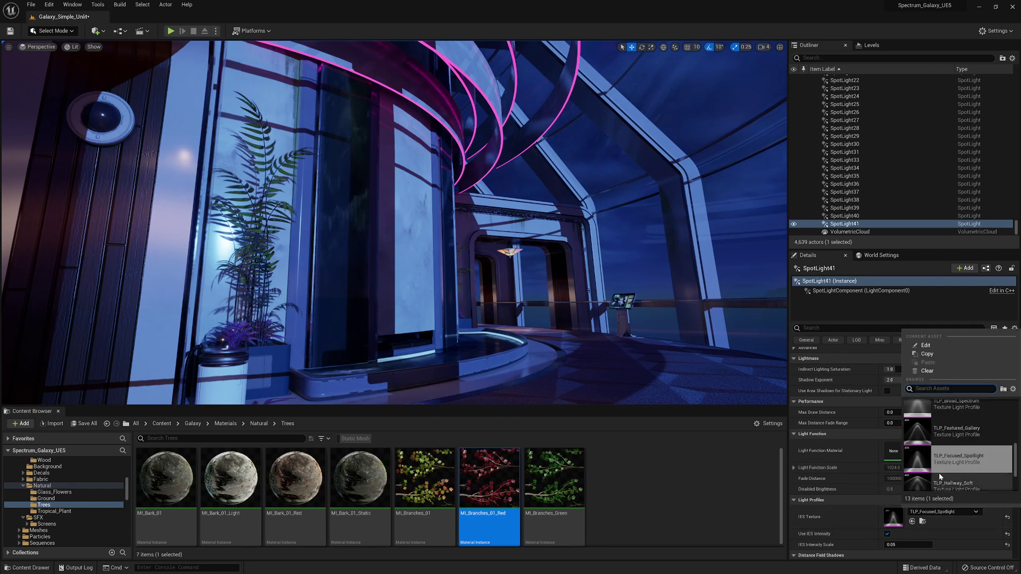
pyautogui.click(942, 449)
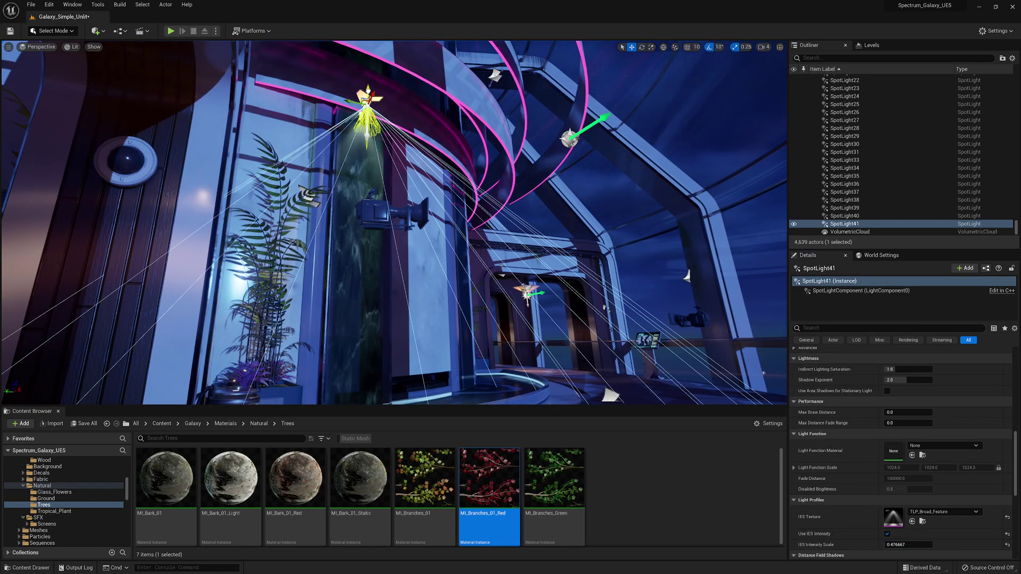
# Color the water feature spotlight light blue with hue about 212 and raise its IES intensity scale to about 0.96.
pyautogui.press('g')
pyautogui.moveTo(368, 101); pyautogui.dragTo(319, 125, button='right')
pyautogui.scroll(10, 952, 489)
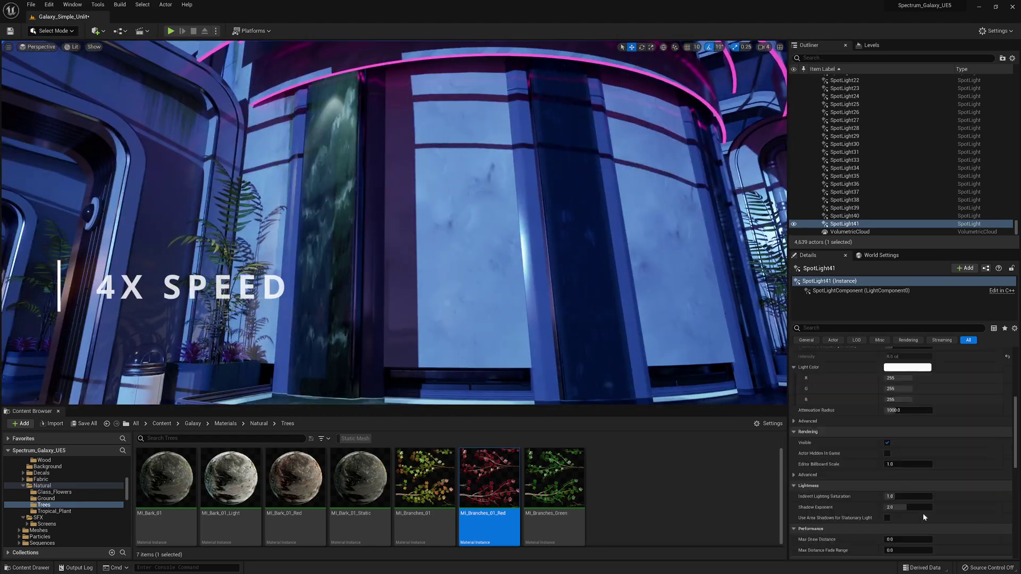
pyautogui.click(918, 507)
pyautogui.click(744, 419)
pyautogui.moveTo(569, 295); pyautogui.dragTo(511, 291, button='right')
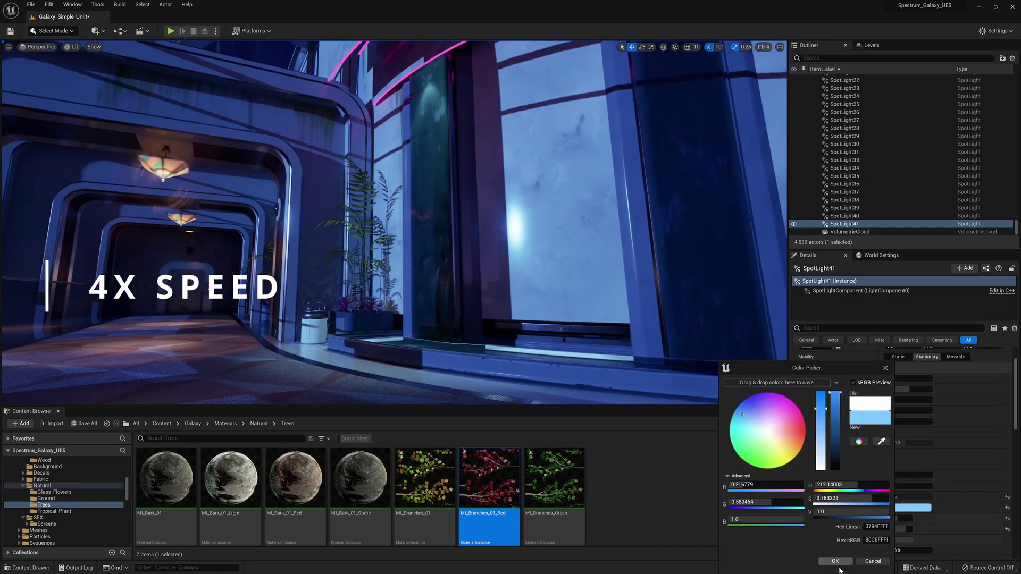
pyautogui.click(835, 562)
pyautogui.scroll(-12, 905, 498)
pyautogui.moveTo(900, 520); pyautogui.dragTo(906, 520)
# Reduce the water feature spotlight's attenuation radius and narrow its outer cone angle to about 30 degrees.
pyautogui.click(845, 328)
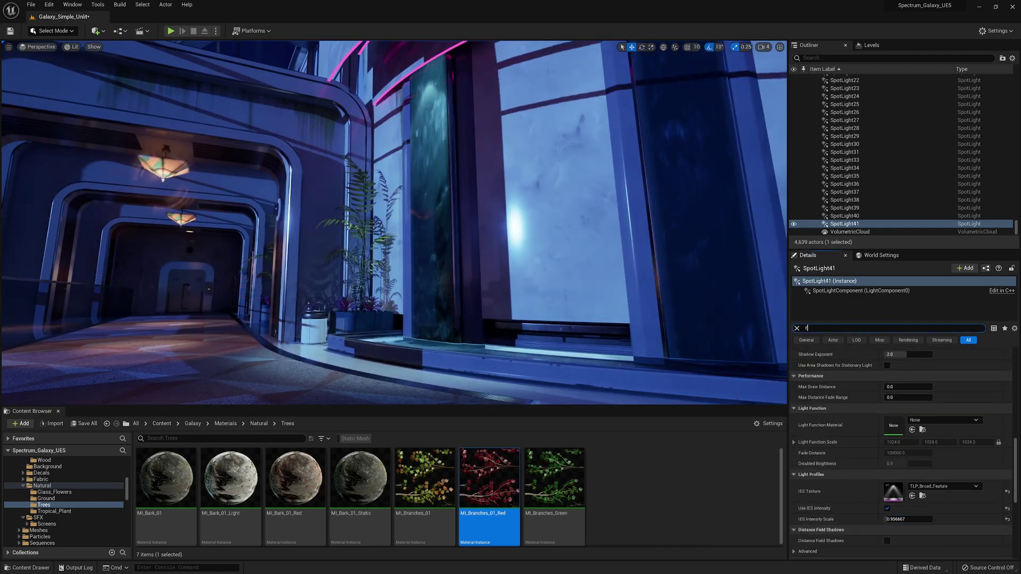
pyautogui.write('rad')
pyautogui.moveTo(905, 385); pyautogui.dragTo(899, 384)
pyautogui.moveTo(585, 239); pyautogui.dragTo(601, 223, button='right')
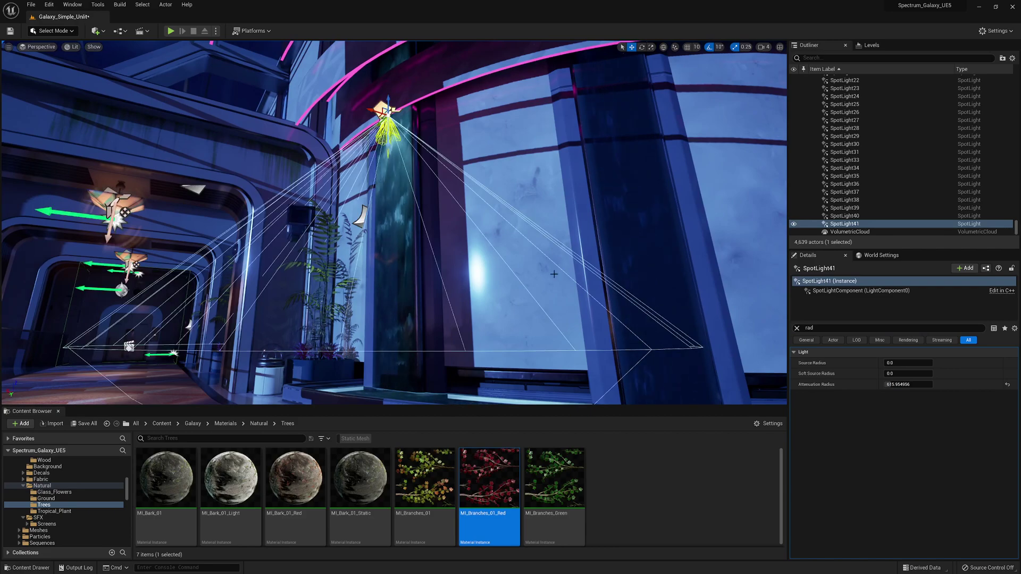
pyautogui.moveTo(554, 274); pyautogui.dragTo(574, 287, button='right')
pyautogui.click(797, 328)
pyautogui.click(907, 427)
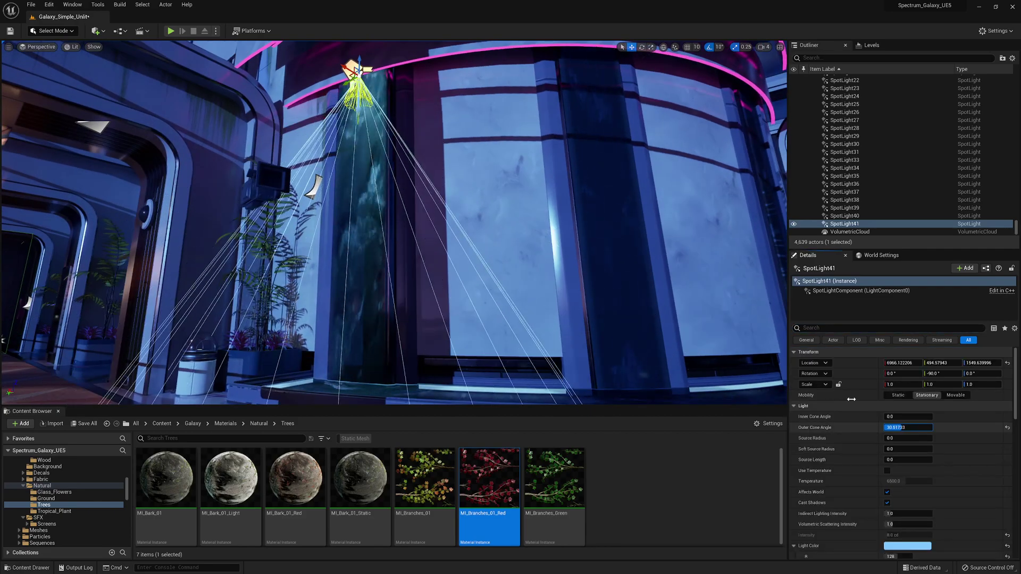
# Duplicate the water feature spotlight twice and place the copies over the neighbouring waterfalls around the curved wall.
pyautogui.keyDown('shift'); pyautogui.moveTo(348, 77); pyautogui.dragTo(551, 79); pyautogui.keyUp('shift')
pyautogui.moveTo(348, 78)
pyautogui.keyDown('alt'); pyautogui.keyDown('shift'); pyautogui.mouseDown()
pyautogui.moveTo(540, 84)
pyautogui.moveTo(358, 81)
pyautogui.mouseUp(); pyautogui.keyUp('shift'); pyautogui.keyUp('alt')
pyautogui.moveTo(404, 186); pyautogui.dragTo(620, 189, button='right')
pyautogui.press('g')
pyautogui.keyDown('ctrl'); pyautogui.click(394, 134); pyautogui.keyUp('ctrl')
pyautogui.keyDown('ctrl'); pyautogui.click(249, 49); pyautogui.keyUp('ctrl')
pyautogui.moveTo(319, 133); pyautogui.dragTo(381, 124, button='right')
pyautogui.moveTo(286, 63); pyautogui.dragTo(247, 42, button='right')
pyautogui.press('g')
pyautogui.click(417, 149)
pyautogui.moveTo(417, 149); pyautogui.dragTo(390, 180, button='right')
pyautogui.press('g')
pyautogui.click(397, 101)
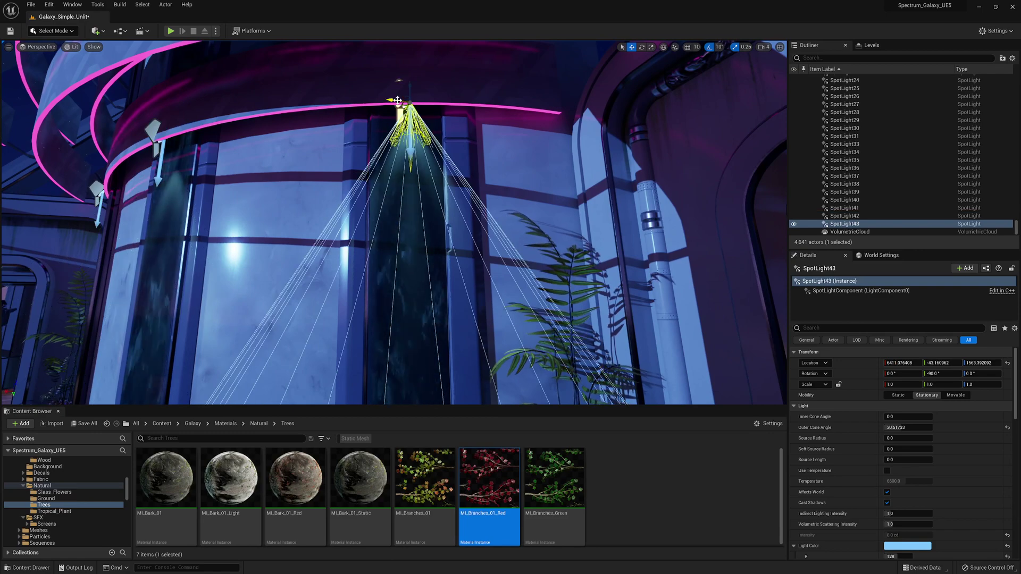
# Make the three water feature spotlights movable and set their IES intensity scale to 1.5.
pyautogui.press('g')
pyautogui.moveTo(398, 101); pyautogui.dragTo(479, 128, button='right')
pyautogui.keyDown('shift'); pyautogui.click(844, 208); pyautogui.keyUp('shift')
pyautogui.click(955, 346)
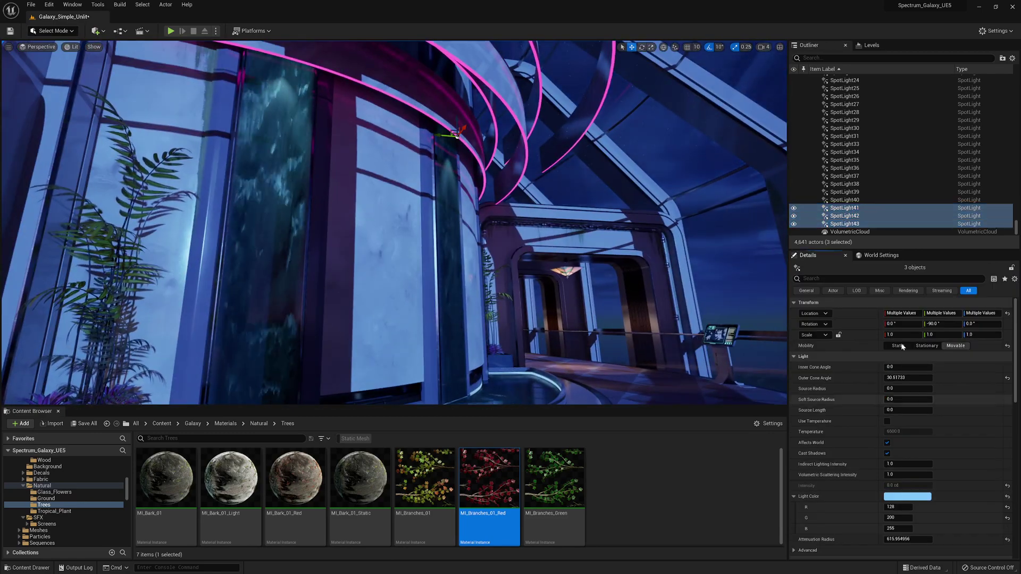
pyautogui.scroll(-8, 901, 506)
pyautogui.click(900, 483)
pyautogui.write('1.5')
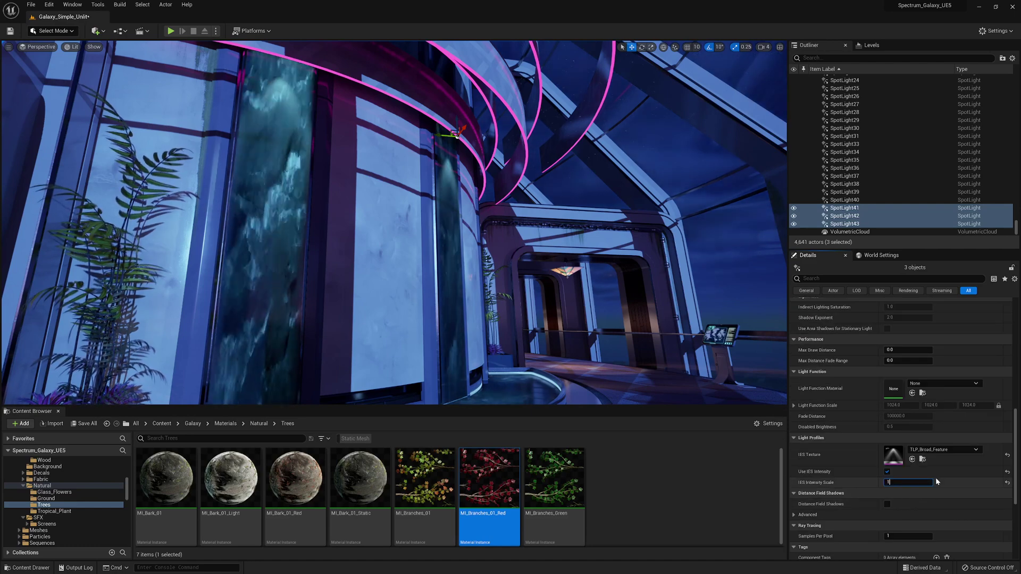
pyautogui.press('Return')
pyautogui.moveTo(584, 265); pyautogui.dragTo(505, 229, button='right')
pyautogui.press('g')
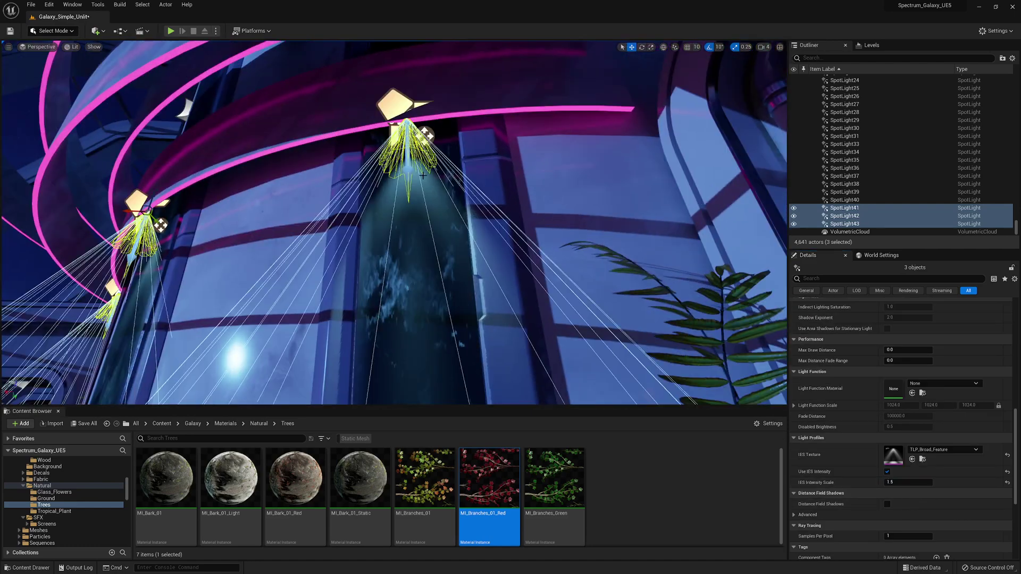
pyautogui.click(396, 104)
pyautogui.hotkey('ctrl', 'z')
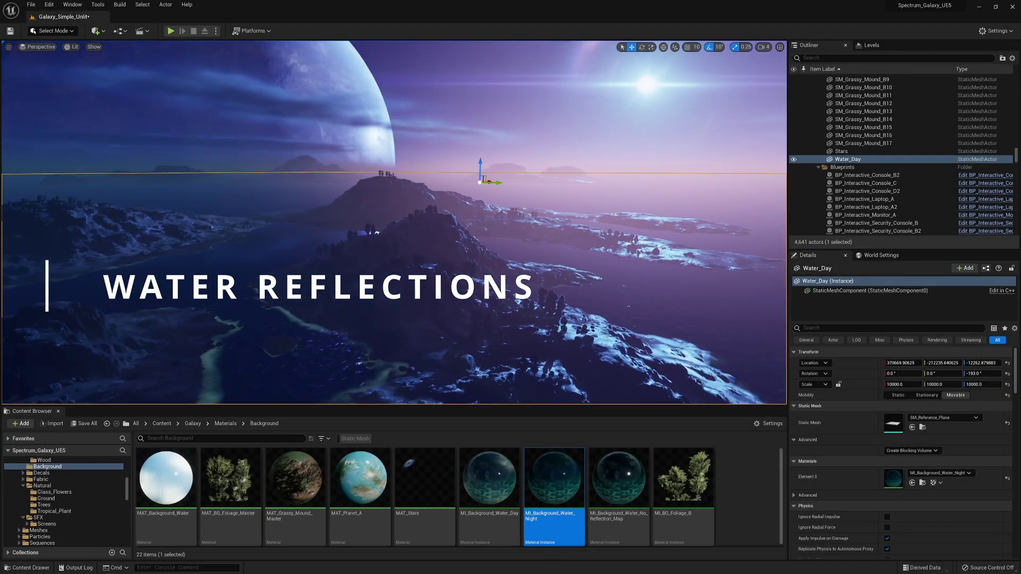
# Try raising the Water_Day plane over the landscape to preview its reflections, and undo the move.
pyautogui.moveTo(473, 247); pyautogui.dragTo(500, 243, button='right')
pyautogui.moveTo(405, 176)
pyautogui.mouseDown()
pyautogui.moveTo(405, 151)
pyautogui.moveTo(405, 162)
pyautogui.mouseUp()
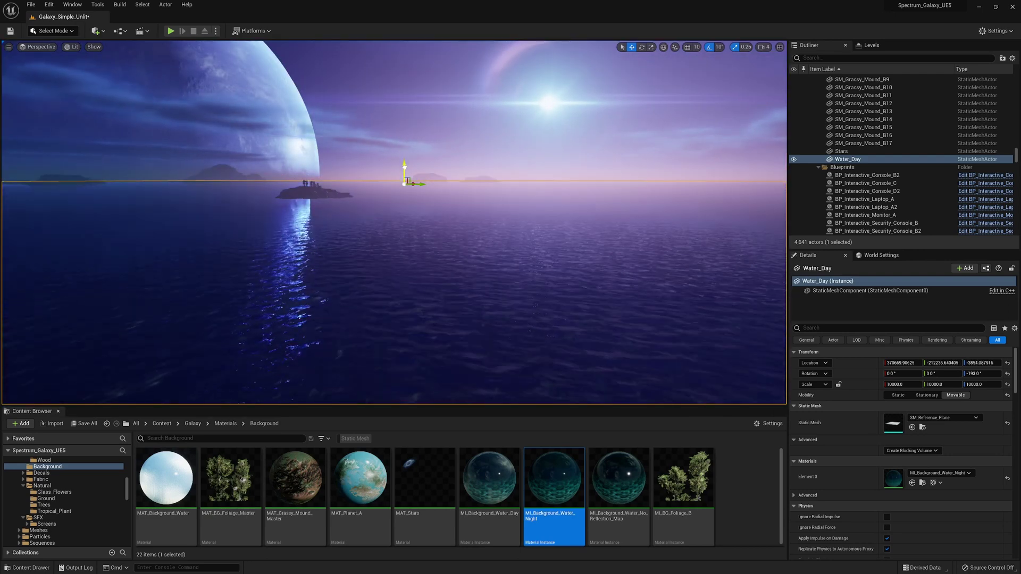
pyautogui.moveTo(563, 282); pyautogui.dragTo(534, 293, button='right')
pyautogui.hotkey('ctrl', 'z')
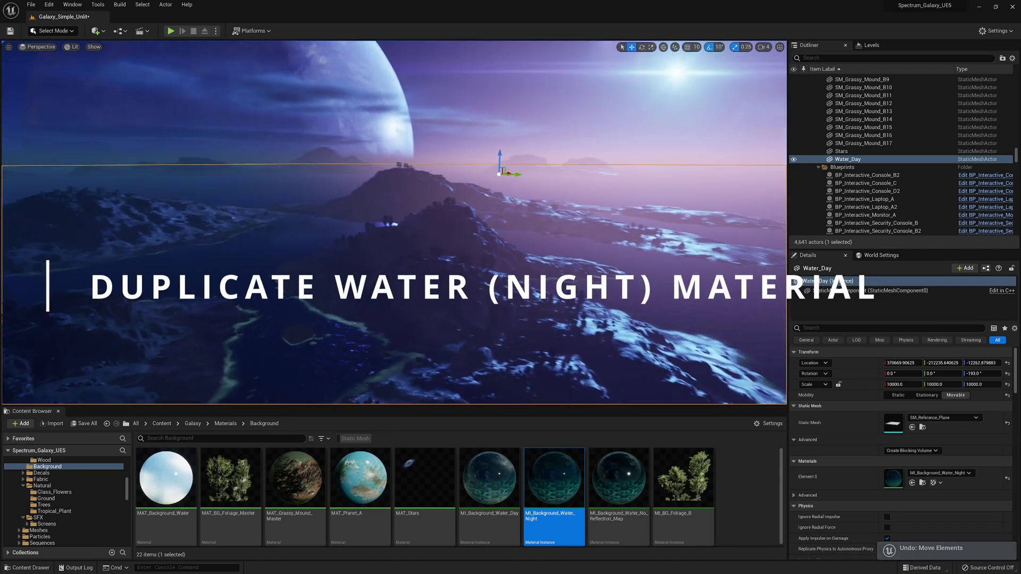
# Duplicate the MI_Background_Water_Night material instance as MI_Background_Water_Night_02.
pyautogui.rightClick(567, 481)
pyautogui.click(597, 327)
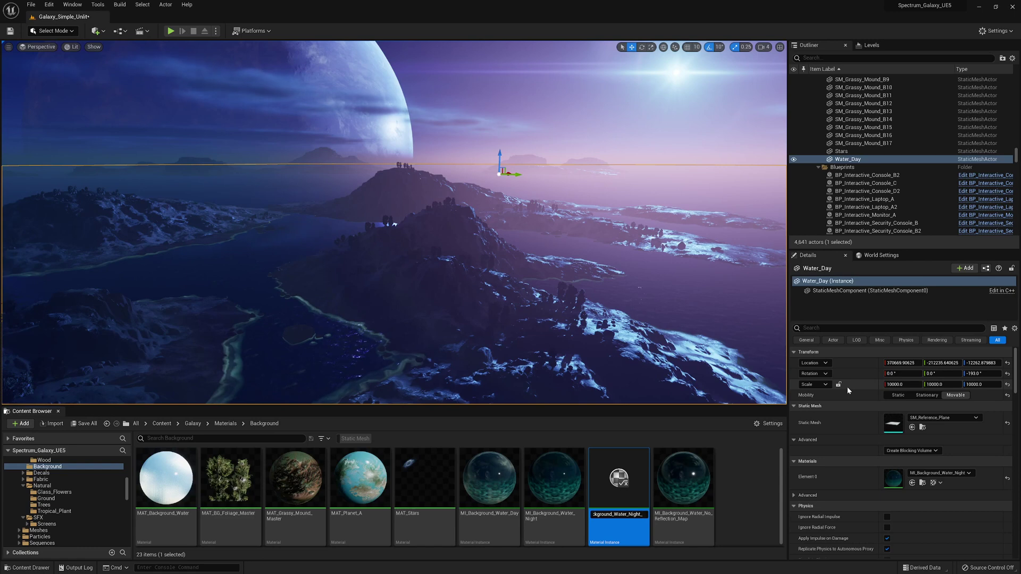
pyautogui.press('Return')
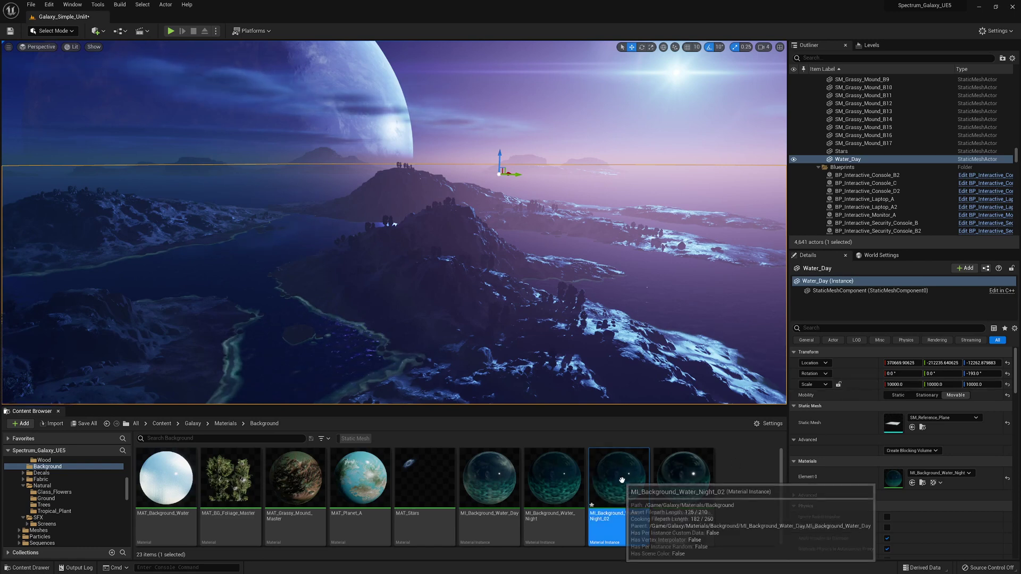
# In MI_Background_Water_Night_02, enable custom reflections with TC_Exterior_Reflections_01_Night as the reflection map and save the material.
pyautogui.doubleClick(622, 480)
pyautogui.moveTo(226, 143); pyautogui.dragTo(739, 130)
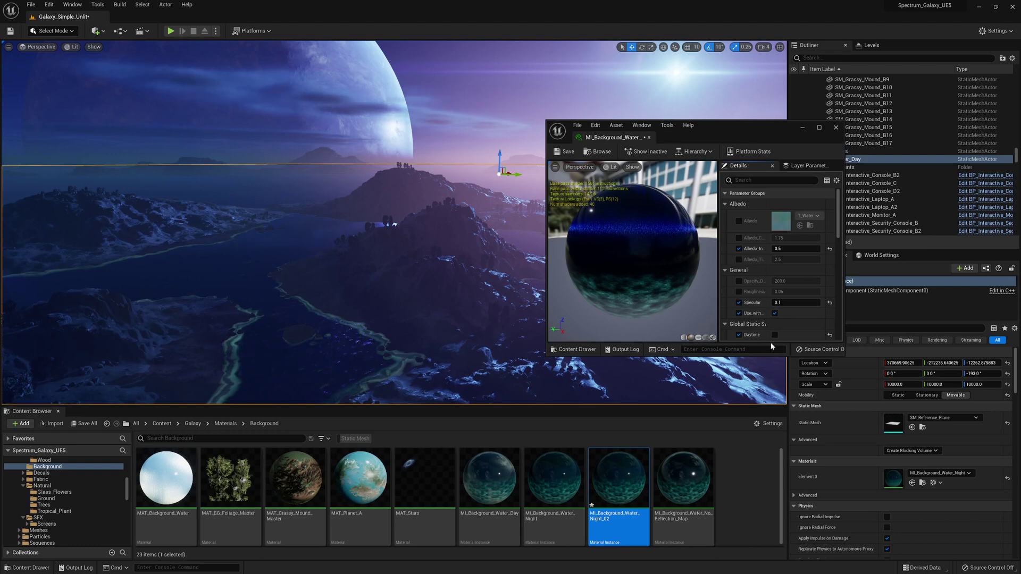
pyautogui.moveTo(761, 355); pyautogui.dragTo(761, 472)
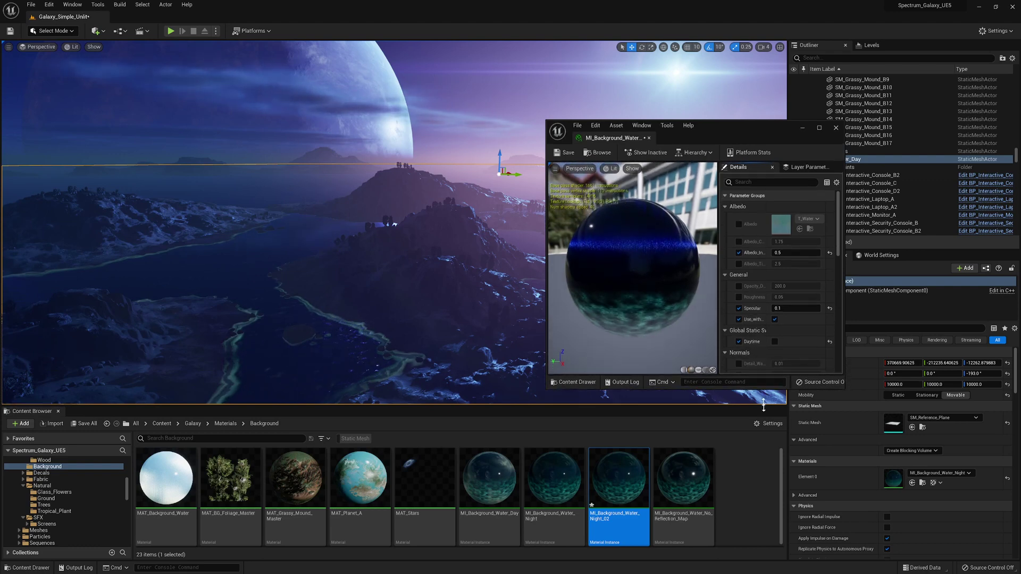
pyautogui.scroll(-5, 796, 356)
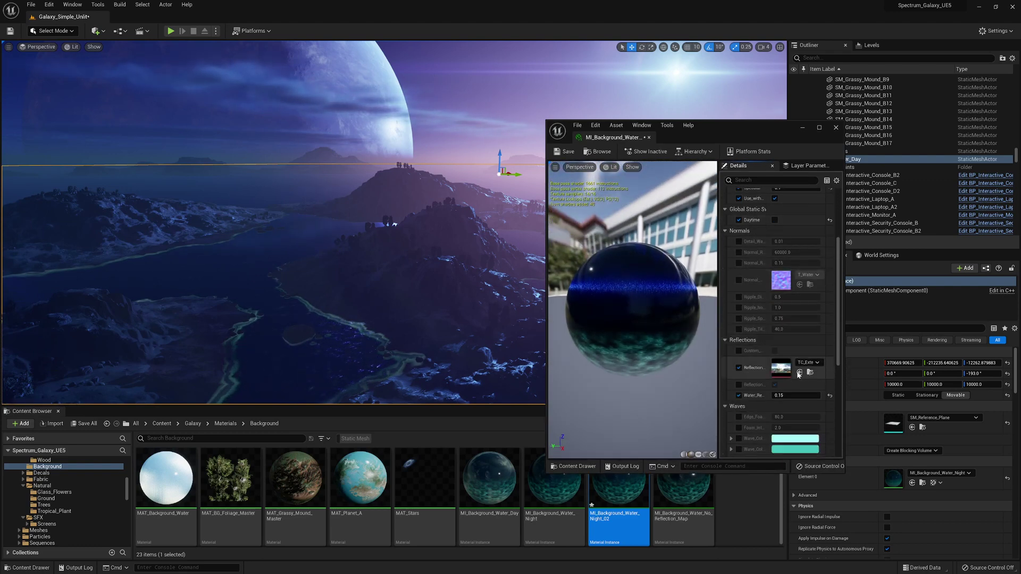
pyautogui.click(809, 373)
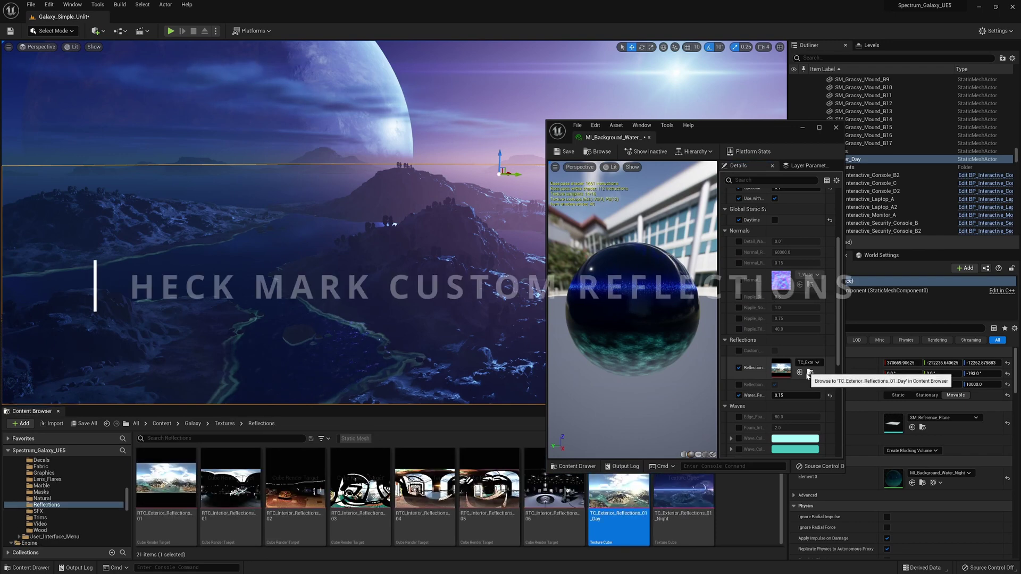
pyautogui.click(669, 509)
pyautogui.click(799, 373)
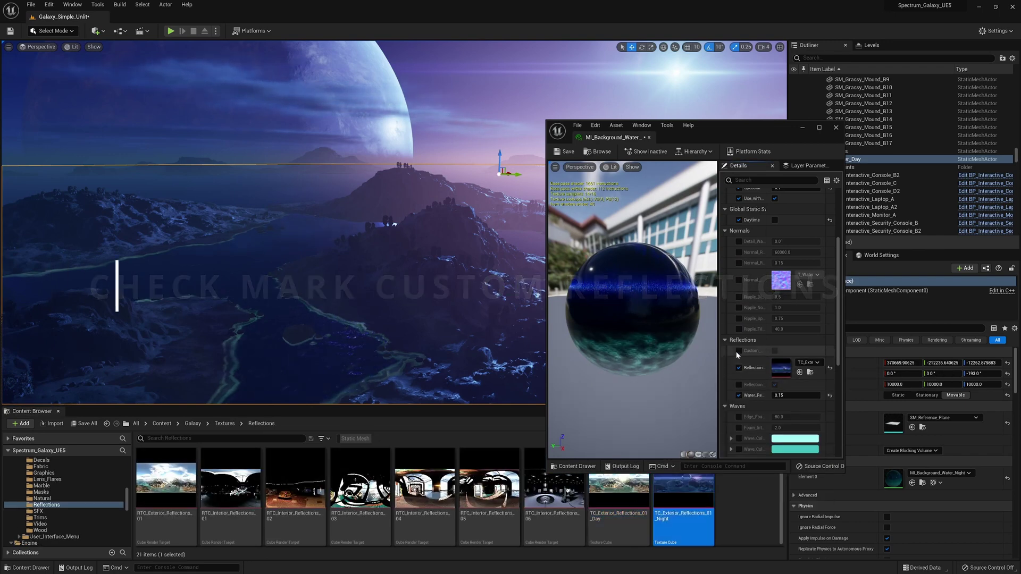
pyautogui.click(774, 351)
pyautogui.scroll(-1, 831, 443)
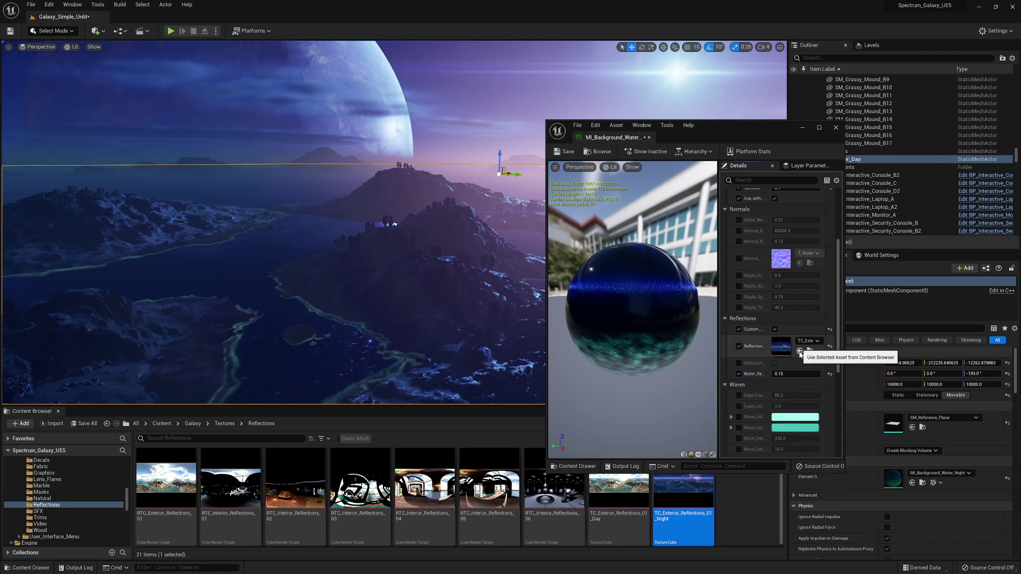
pyautogui.click(568, 152)
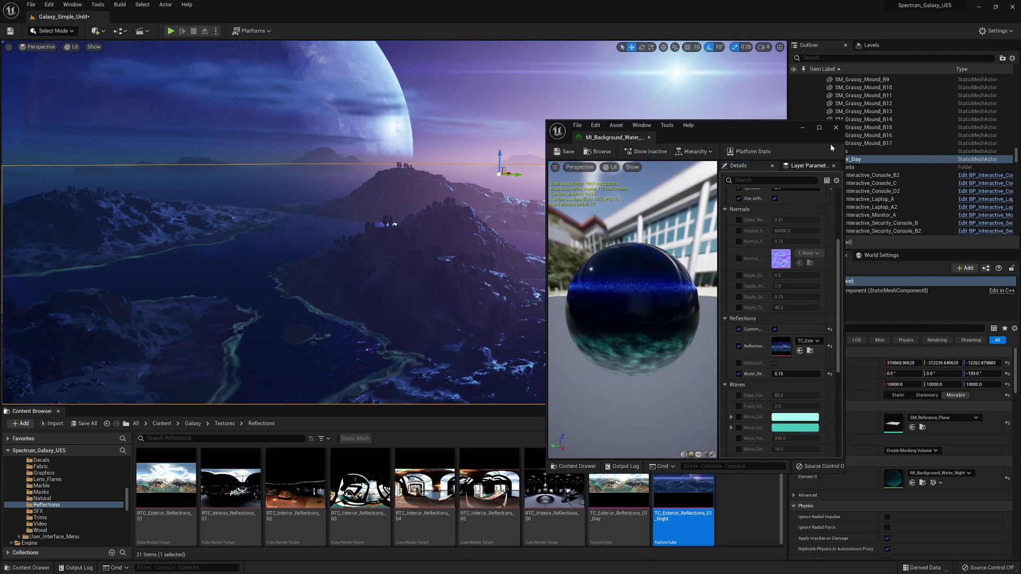
pyautogui.click(835, 128)
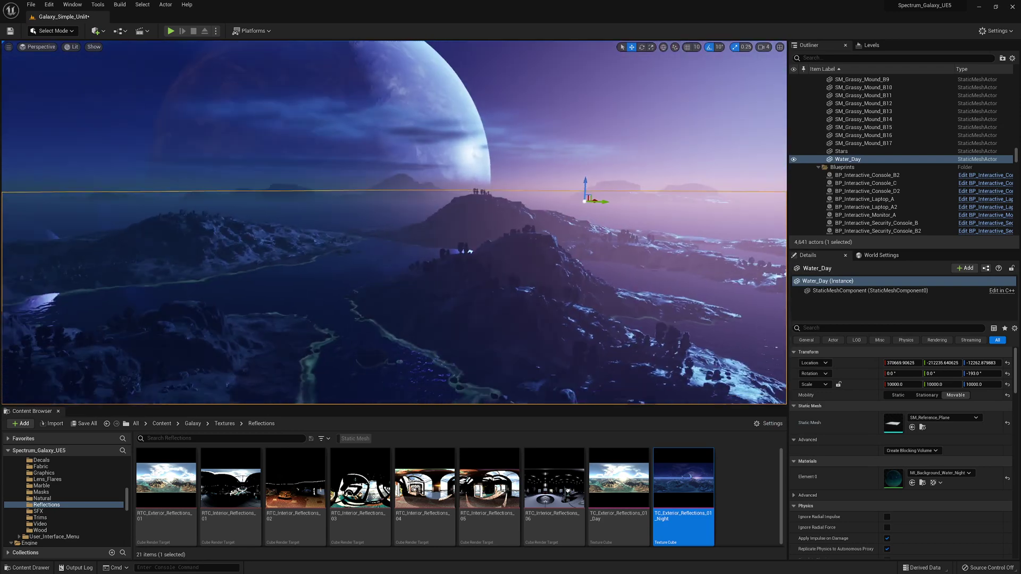
# Add a Scene Capture Cube to the exterior and position it above the water at about X 23623, Z -1029.
pyautogui.click(96, 30)
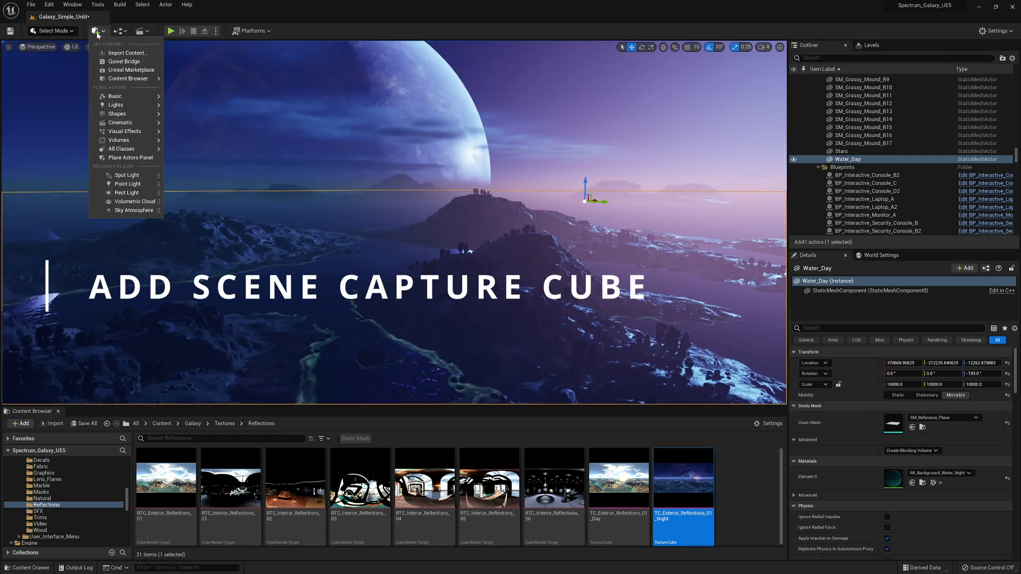
pyautogui.write('cube')
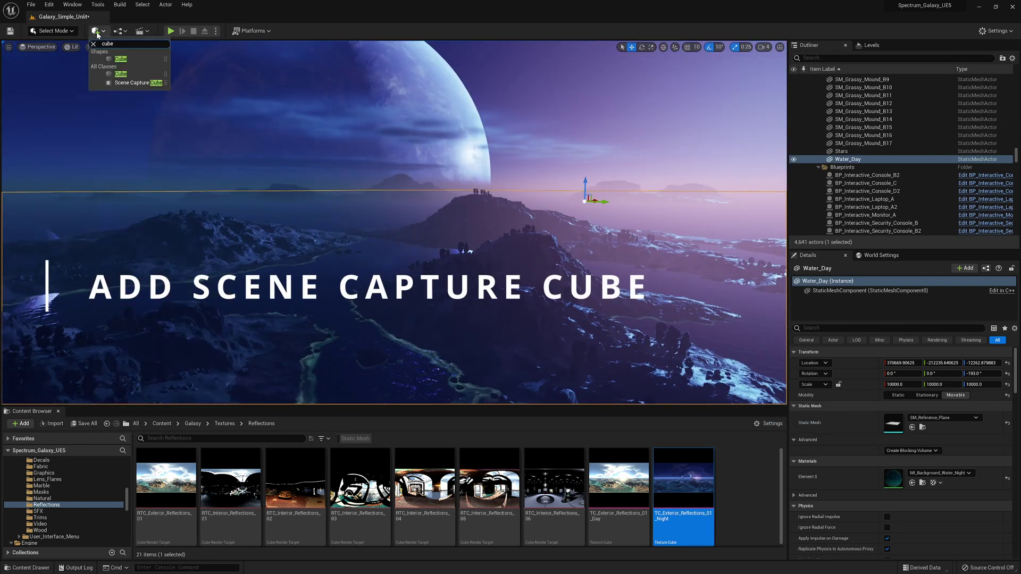
pyautogui.moveTo(138, 82); pyautogui.dragTo(324, 335)
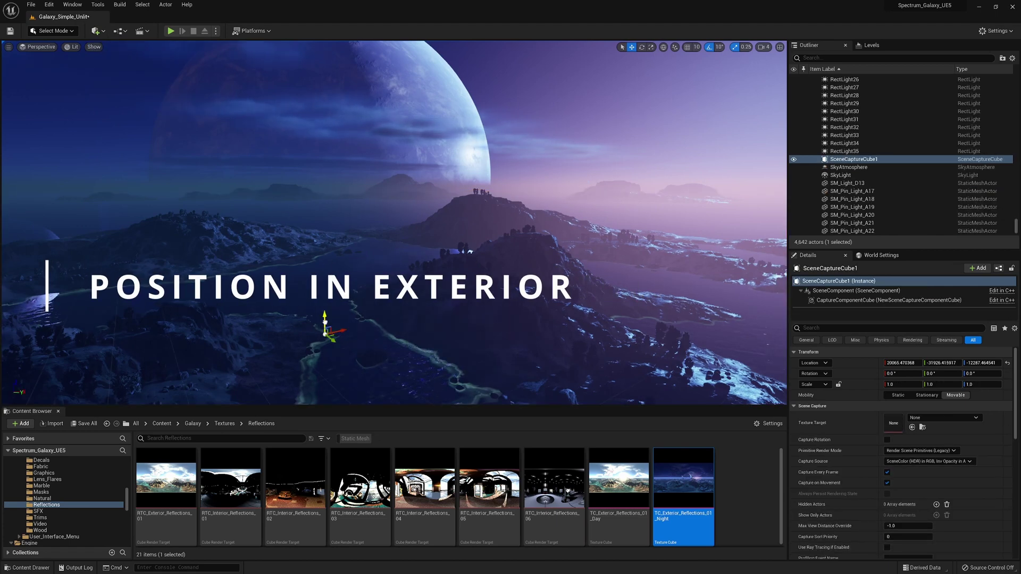
pyautogui.moveTo(338, 187); pyautogui.dragTo(338, 192)
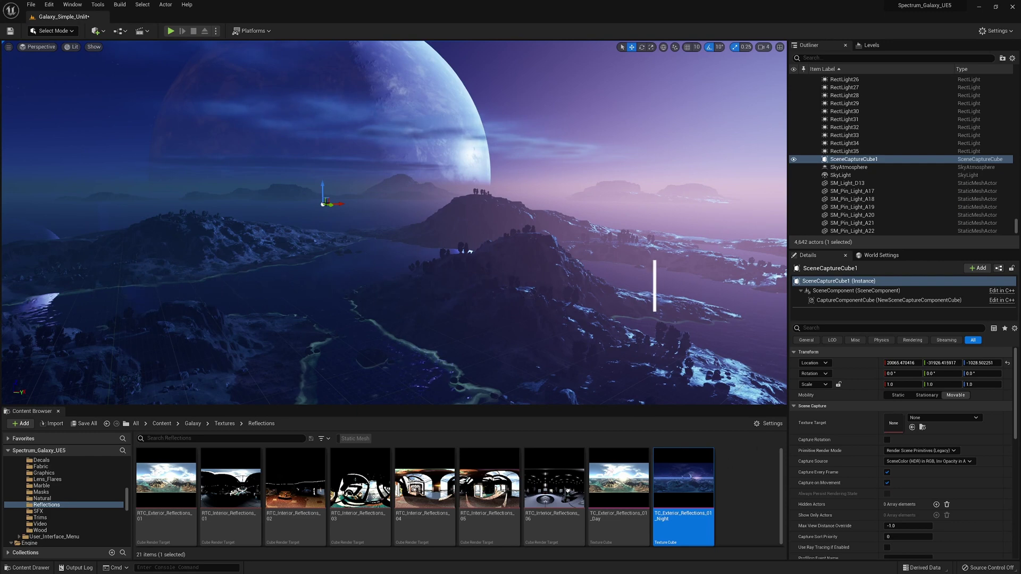
pyautogui.moveTo(379, 254); pyautogui.dragTo(395, 278, button='right')
pyautogui.press('f')
pyautogui.press('s')
pyautogui.press('s')
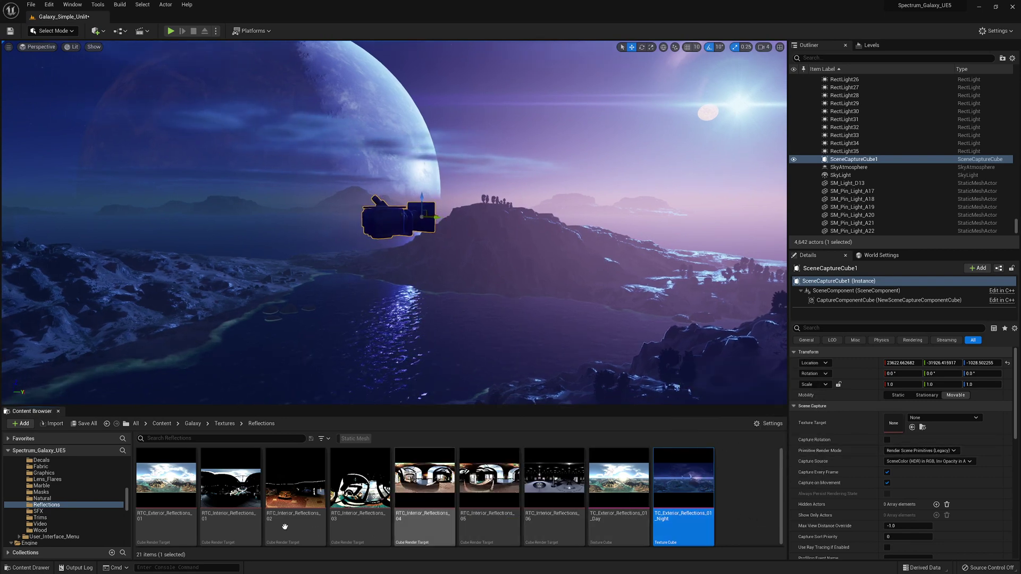
# Duplicate RTC_Exterior_Reflections_01 as RTC_Exterior_Reflections_02 and assign the copy as the scene capture cube's texture target.
pyautogui.click(183, 485)
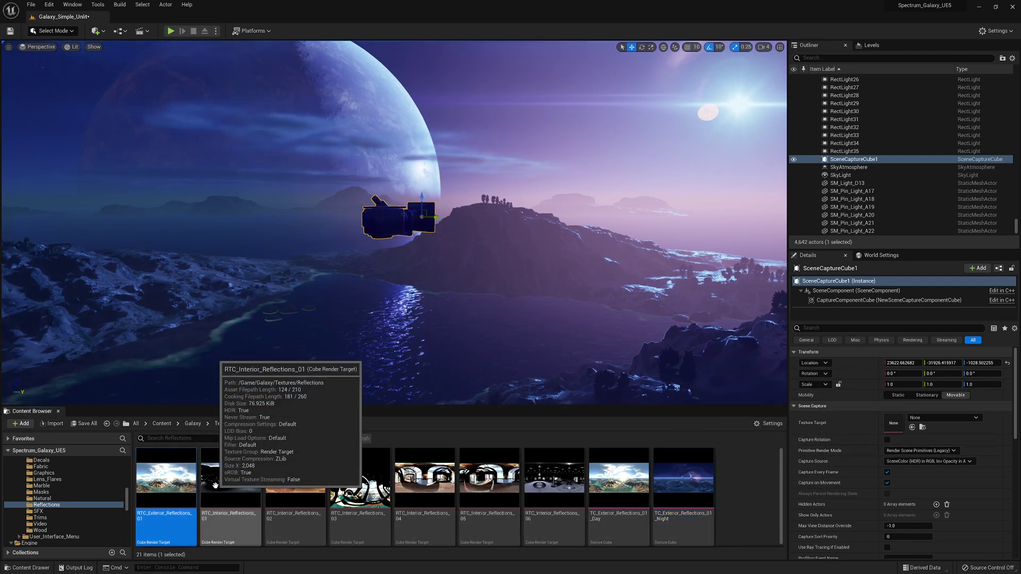
pyautogui.rightClick(168, 469)
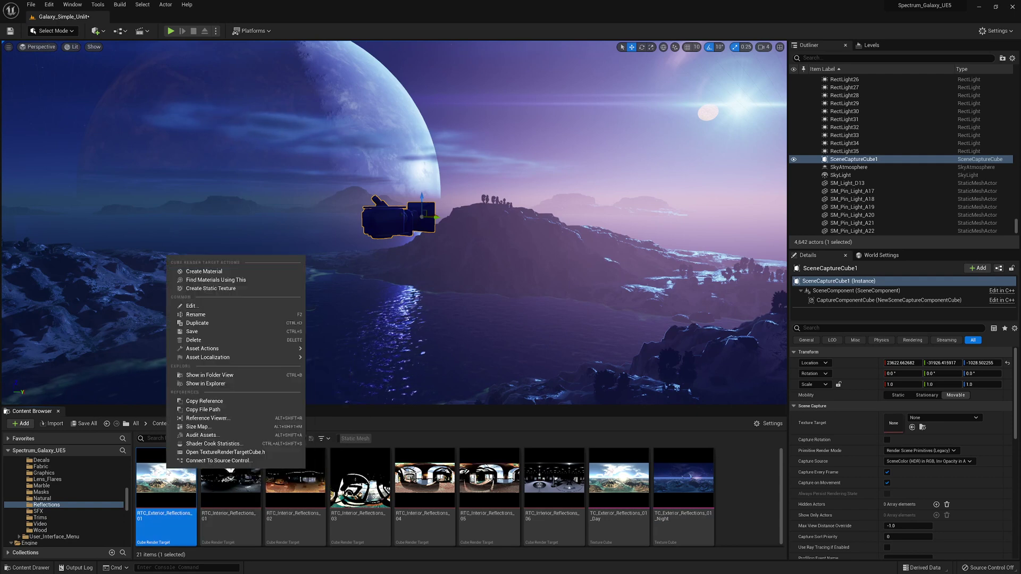
pyautogui.click(198, 324)
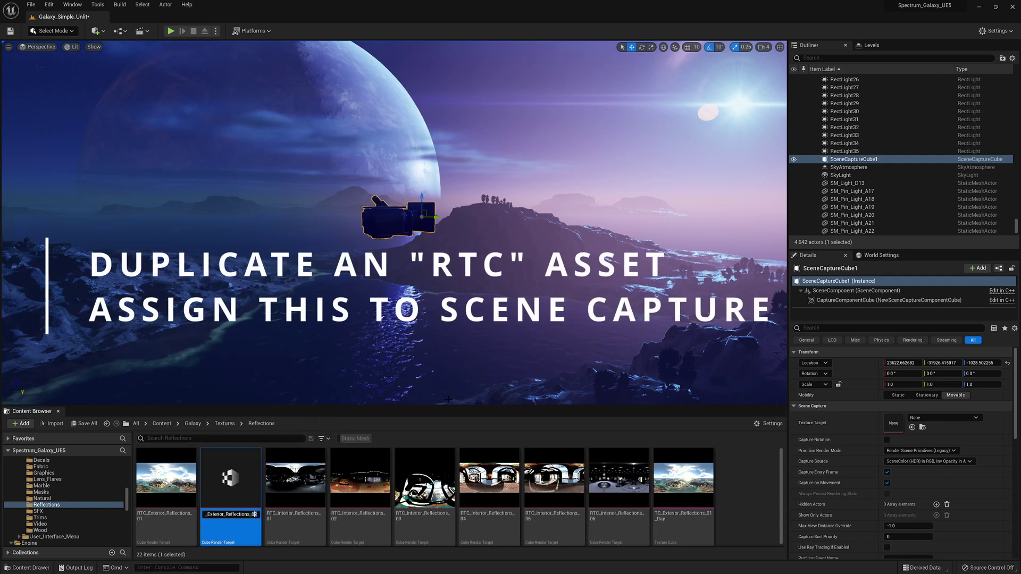
pyautogui.press('Return')
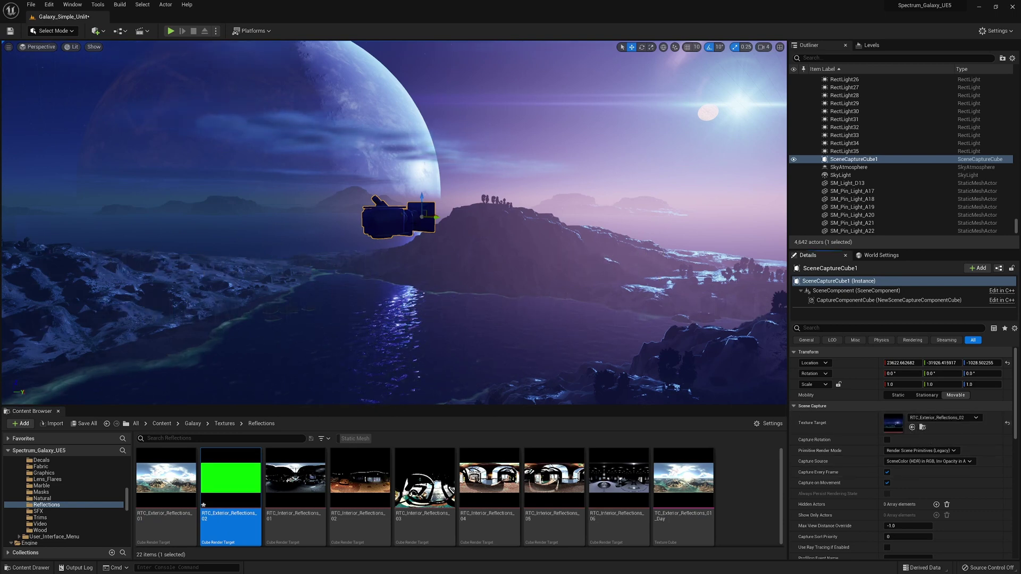
# Inspect the exterior capture in the RTC_Exterior_Reflections_02 render target at full window size.
pyautogui.doubleClick(231, 477)
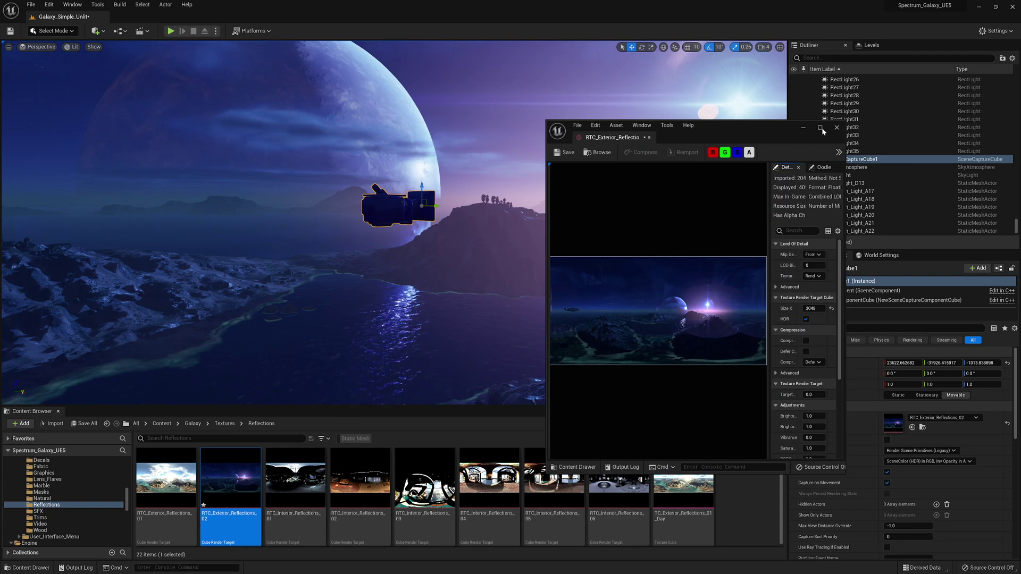
pyautogui.click(820, 128)
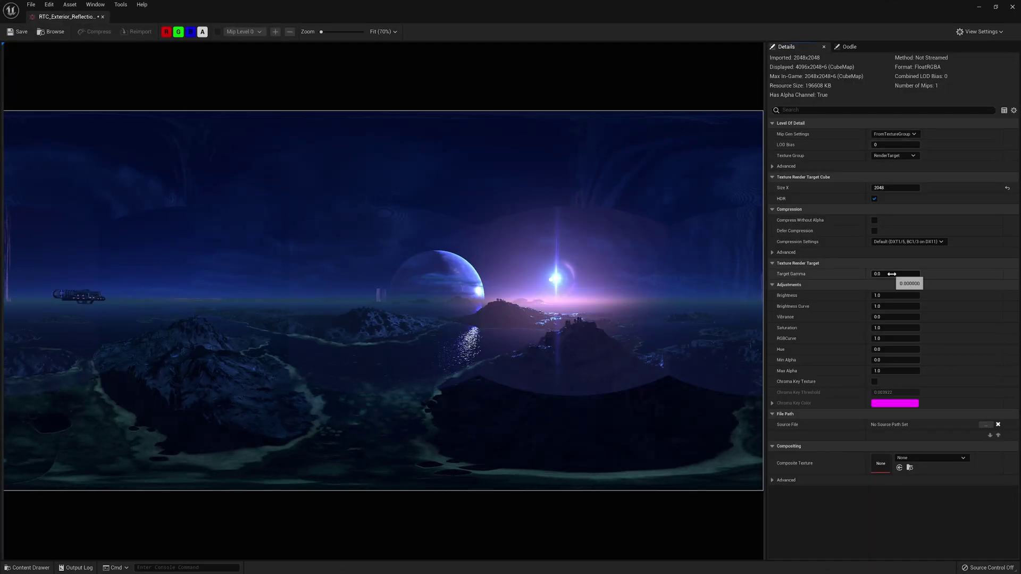
pyautogui.click(1011, 8)
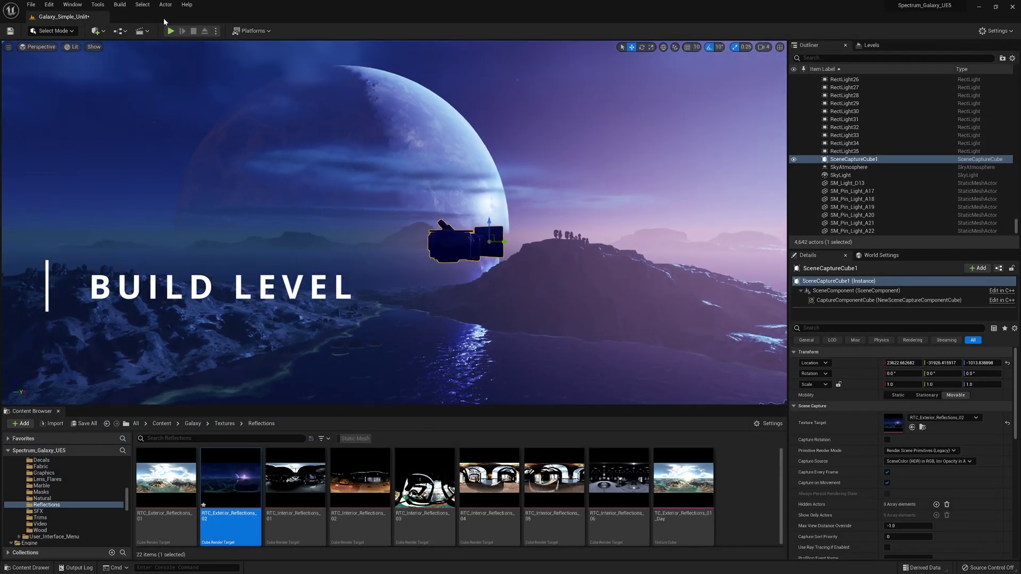
# Build the level and turn off Capture Every Frame on the scene capture cube, saving the map.
pyautogui.click(115, 8)
pyautogui.click(144, 25)
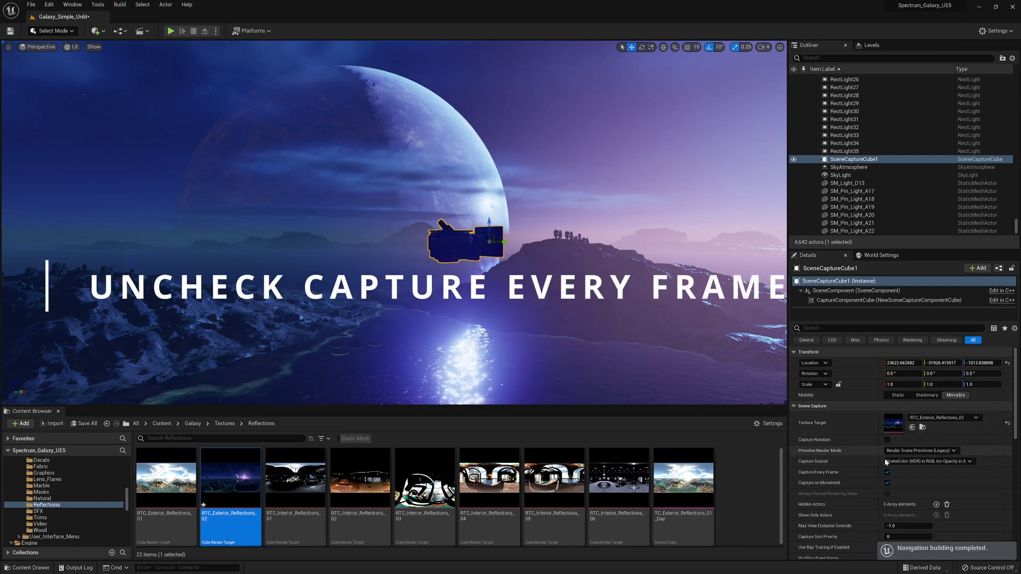
pyautogui.click(887, 472)
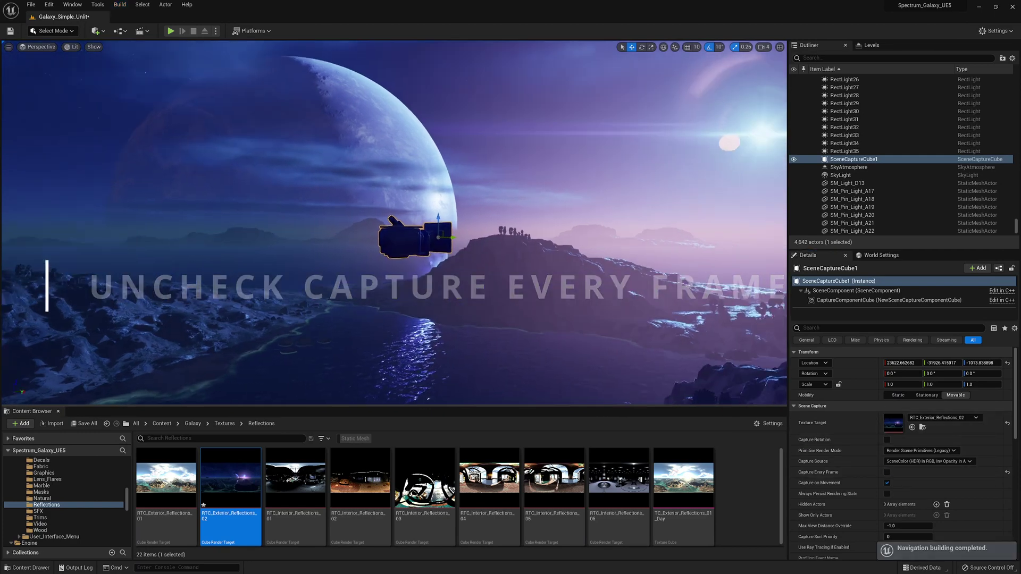
pyautogui.hotkey('ctrl', 's')
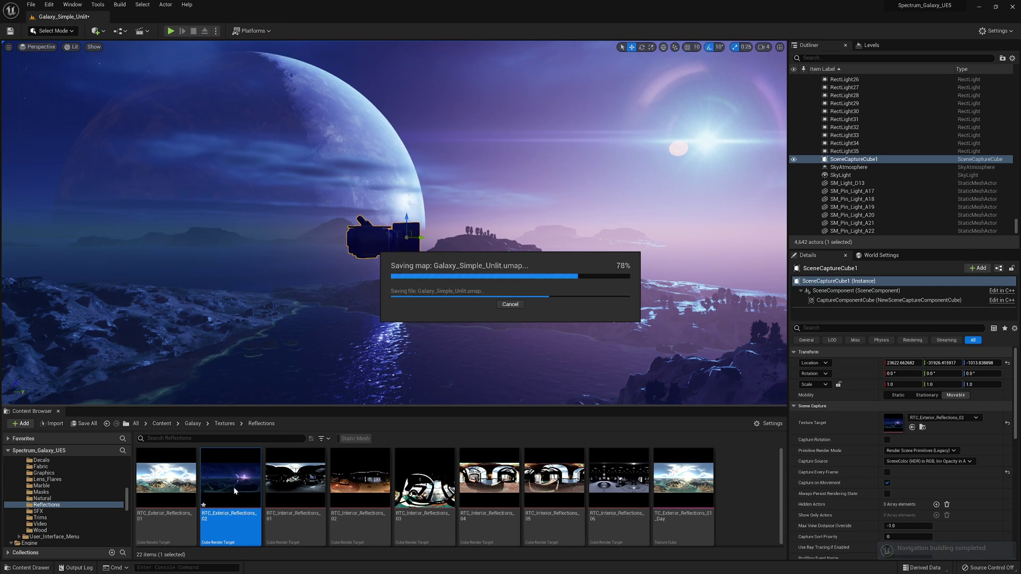
# Review the rebuilt RTC_Exterior_Reflections_02 capture and move the scene capture cube sideways to about Y -32192.
pyautogui.doubleClick(234, 486)
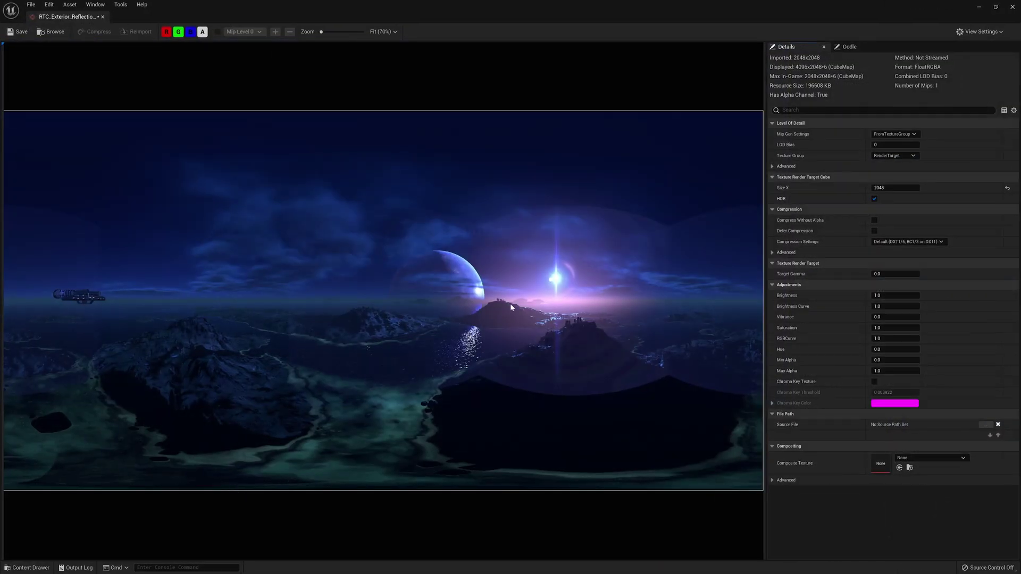
pyautogui.click(1013, 6)
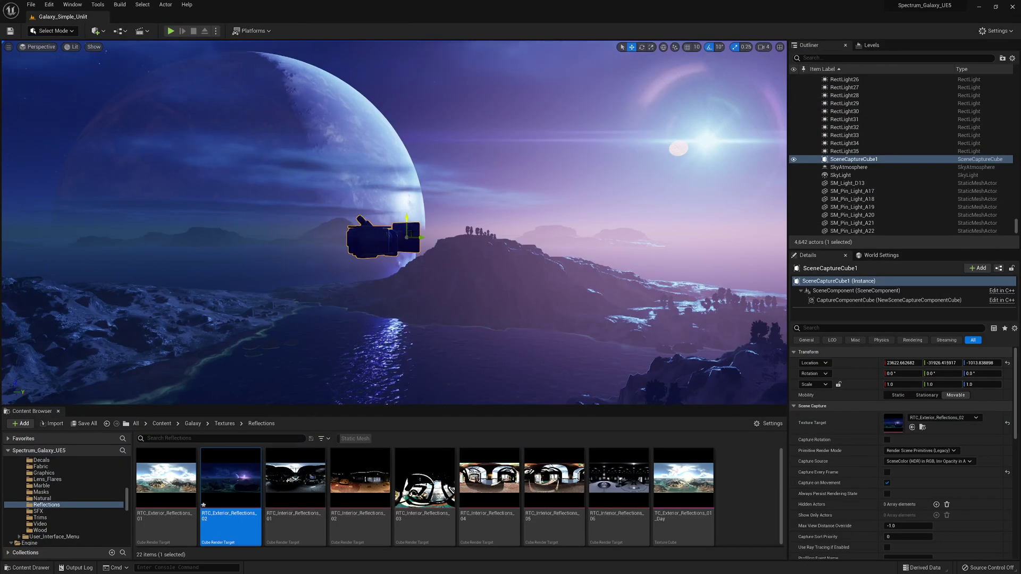
pyautogui.moveTo(417, 238); pyautogui.dragTo(308, 237)
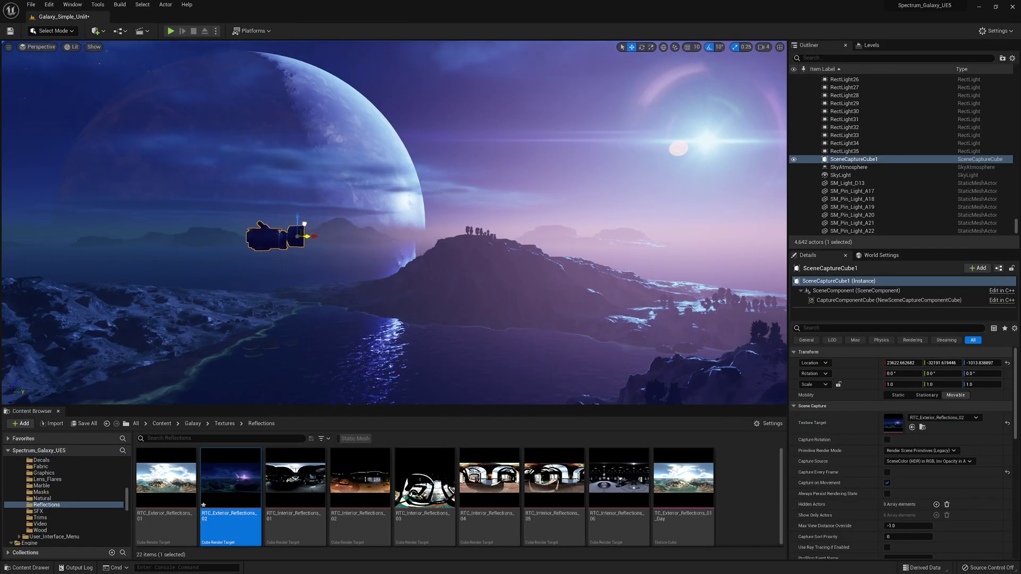
# Create a static texture from the RTC_Exterior_Reflections_02 render target and rename it TC_Exterior_Reflections_02_Night.
pyautogui.rightClick(231, 494)
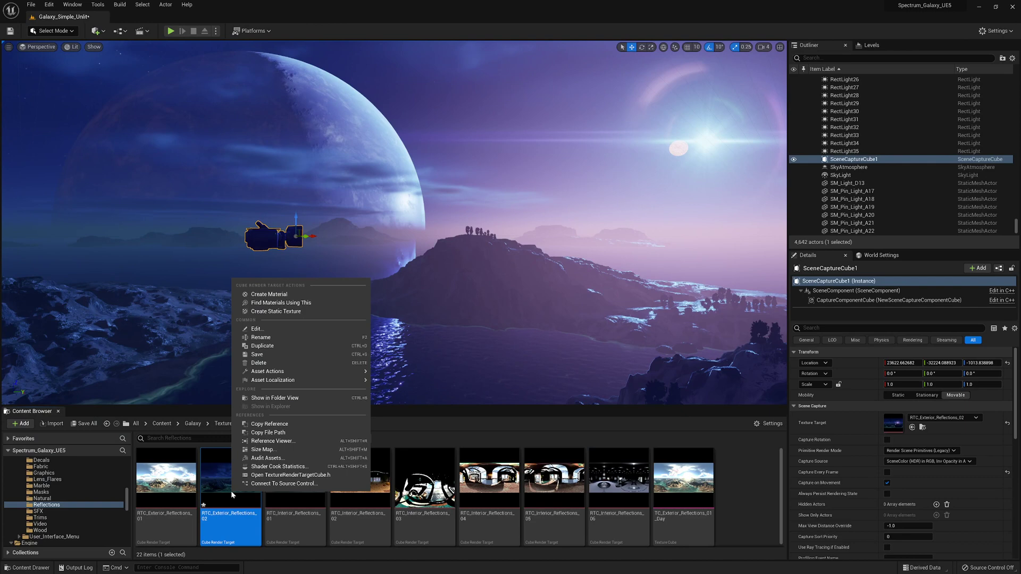
pyautogui.click(299, 312)
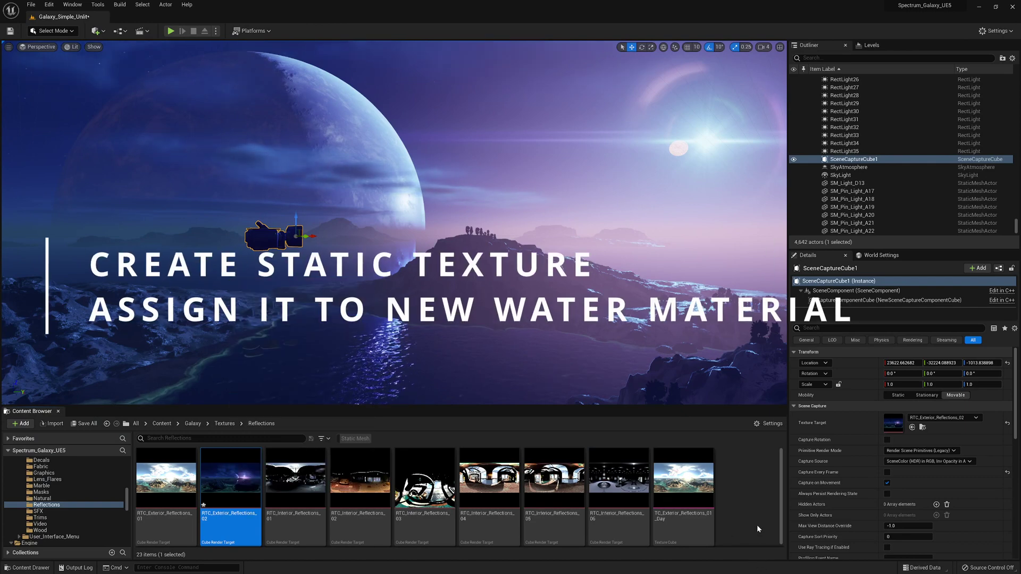
pyautogui.scroll(-8, 759, 526)
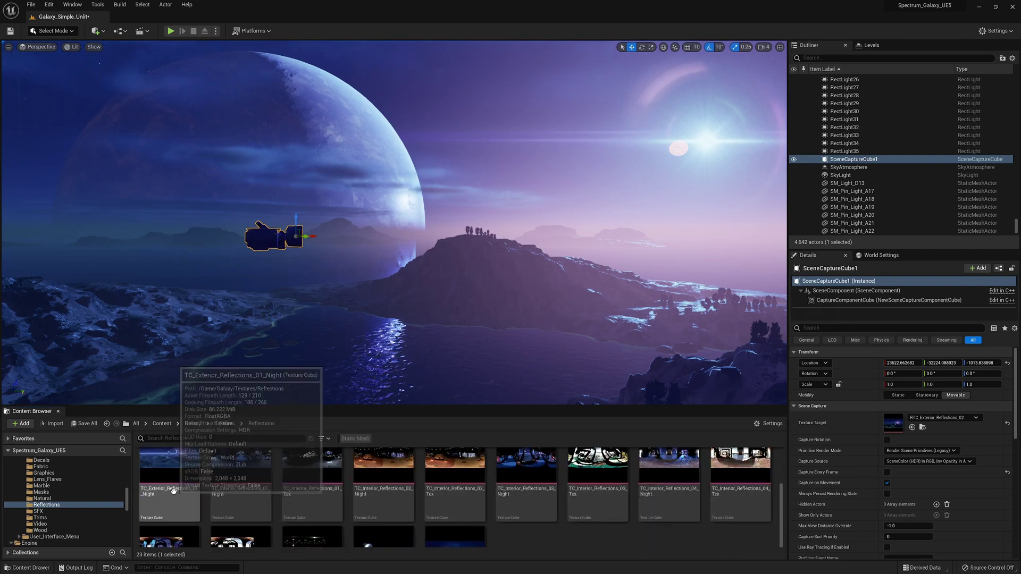
pyautogui.click(169, 495)
pyautogui.click(169, 489)
pyautogui.hotkey('ctrl', 'c')
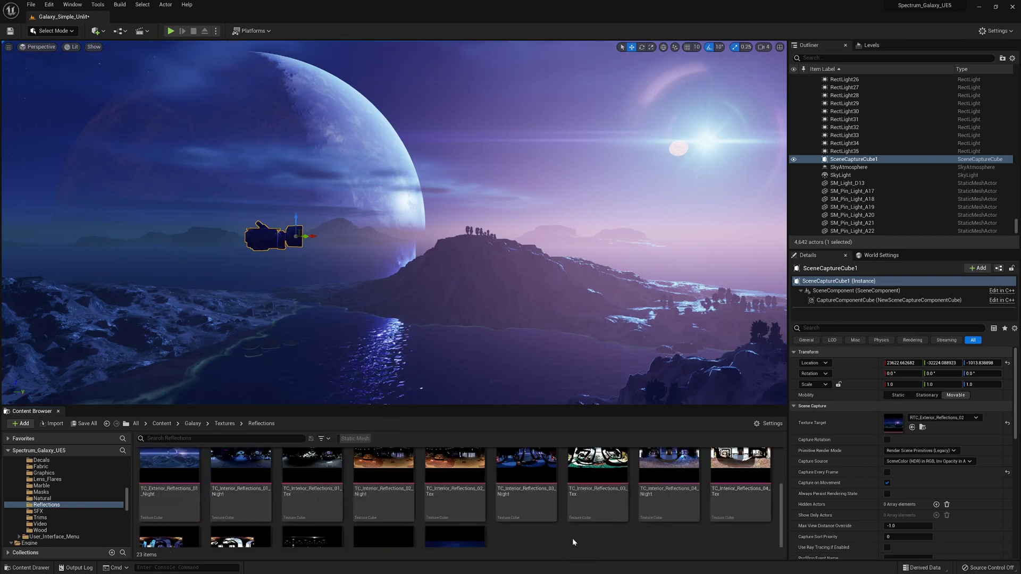
pyautogui.scroll(-2, 558, 534)
pyautogui.click(444, 518)
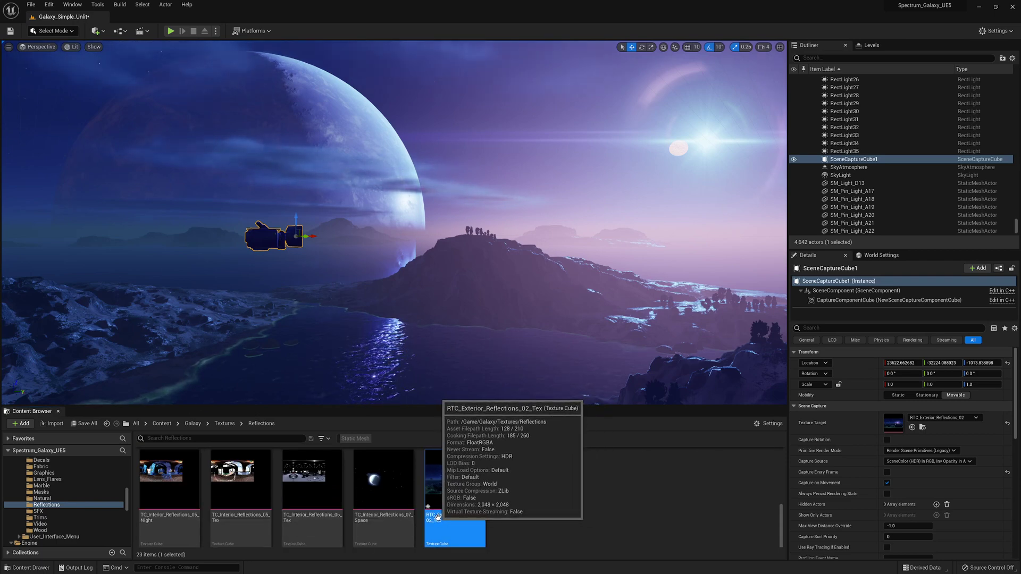
pyautogui.click(444, 520)
pyautogui.hotkey('ctrl', 'v')
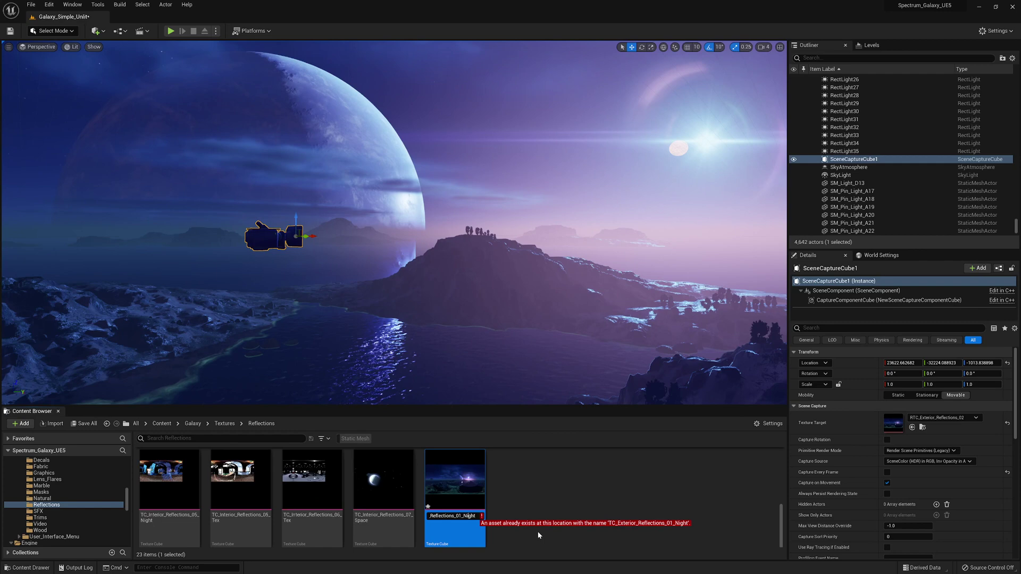
pyautogui.press('BackSpace')
pyautogui.write('2')
pyautogui.press('Return')
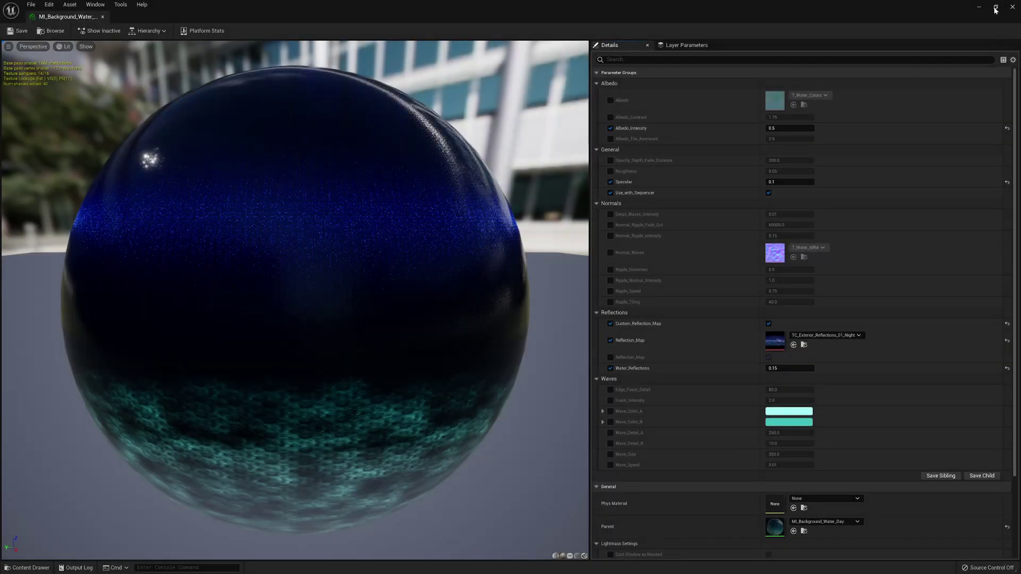
# Assign TC_Exterior_Reflections_02_Night as the Reflection_Map of the MI_Background_Water_Night_02 material instance.
pyautogui.click(995, 7)
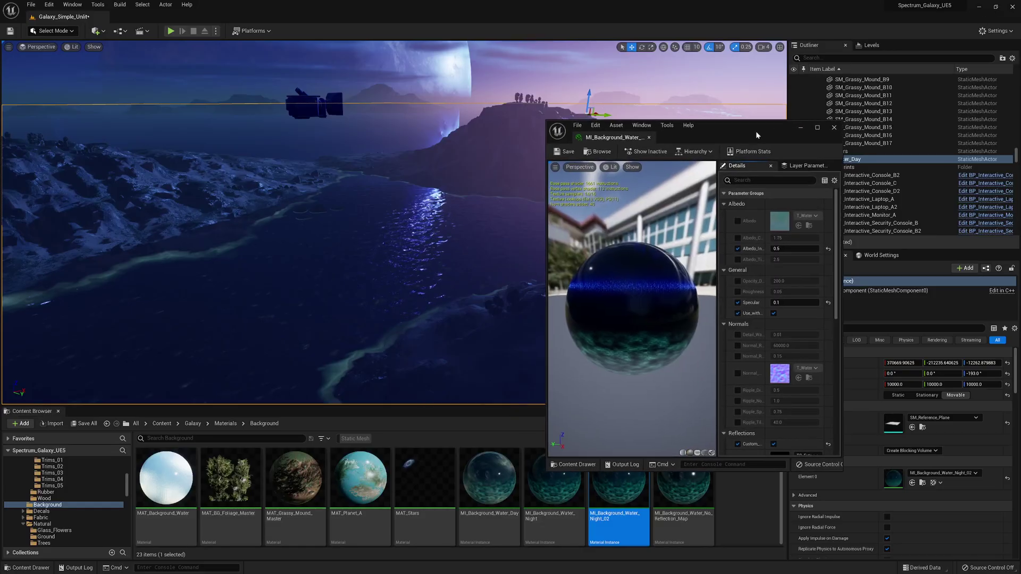
pyautogui.moveTo(755, 131); pyautogui.dragTo(685, 42)
pyautogui.scroll(-3, 715, 235)
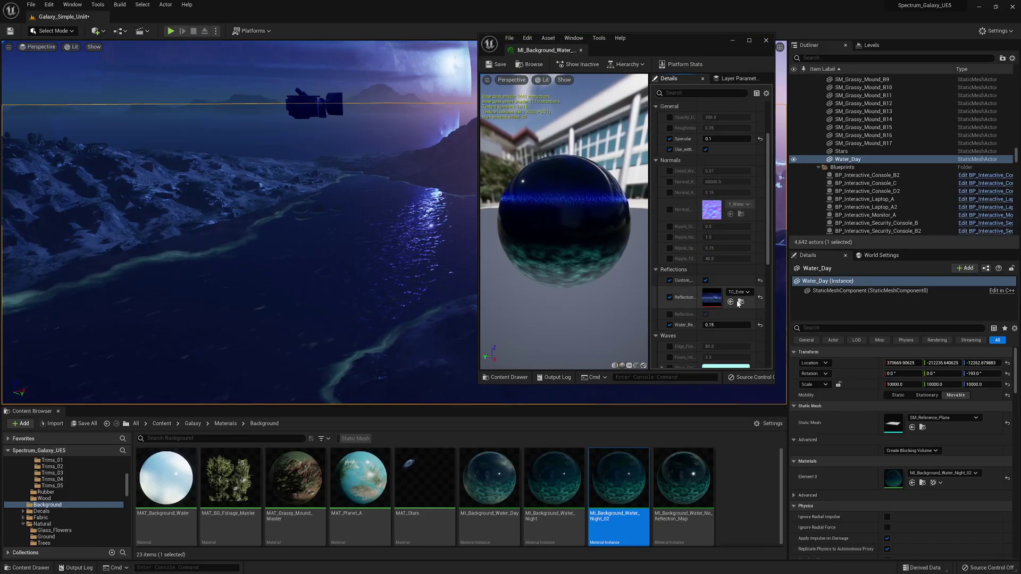
pyautogui.click(741, 302)
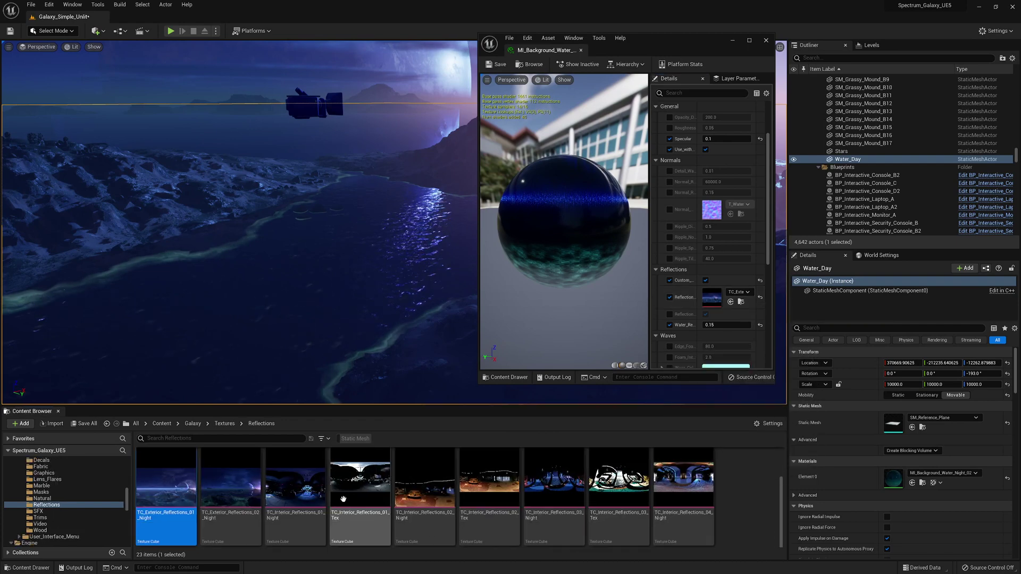
pyautogui.click(726, 304)
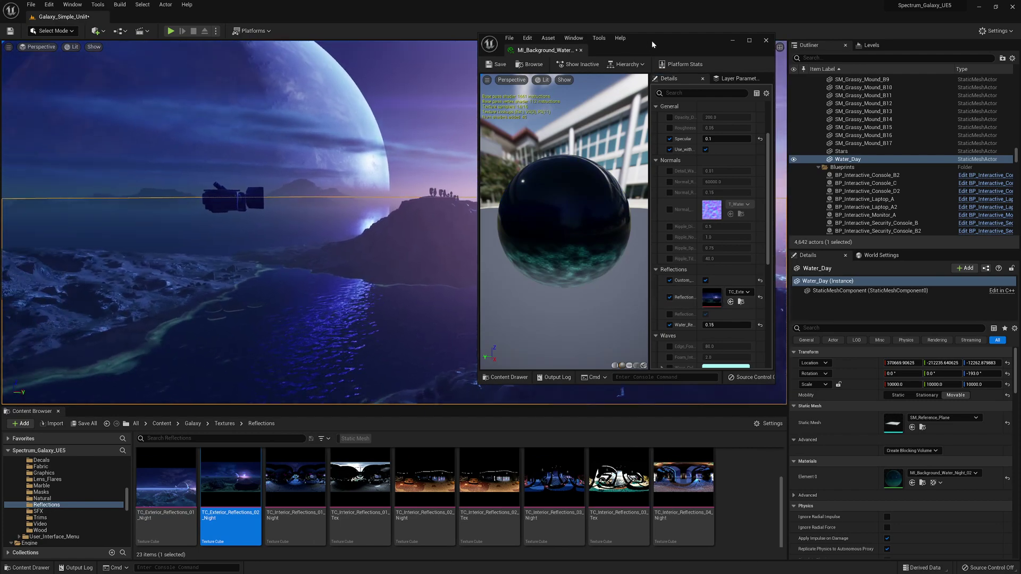
pyautogui.moveTo(653, 44); pyautogui.dragTo(528, 383)
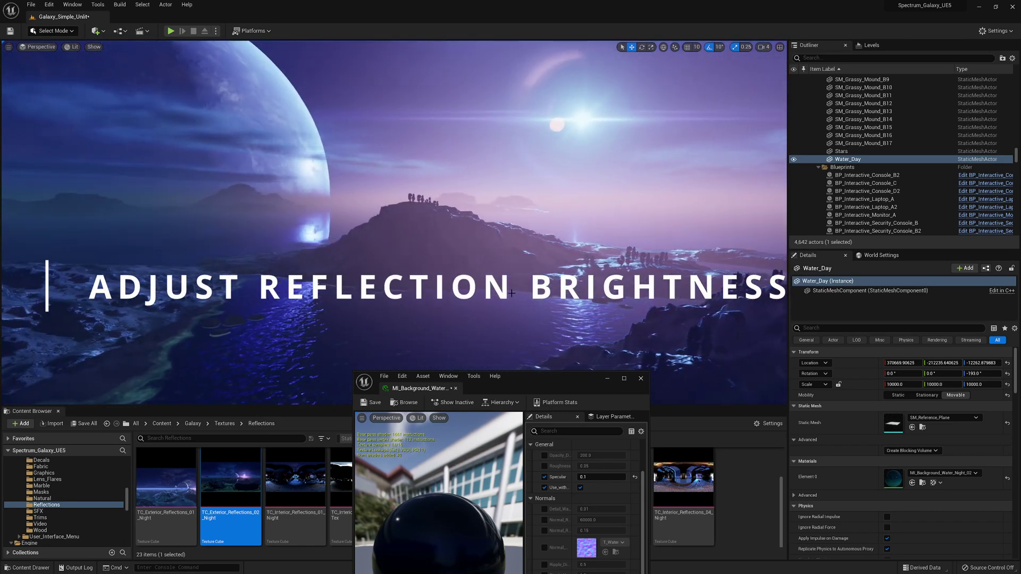
# Set Water_Reflections to 1.0 in the background water material instance.
pyautogui.moveTo(532, 376); pyautogui.dragTo(624, 156)
pyautogui.scroll(-2, 683, 365)
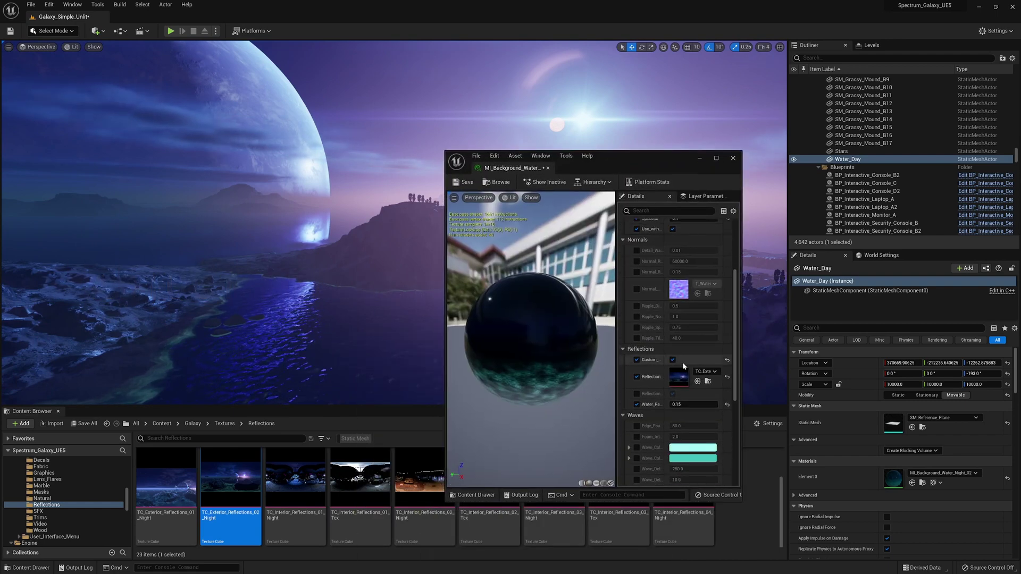
pyautogui.scroll(-1, 691, 375)
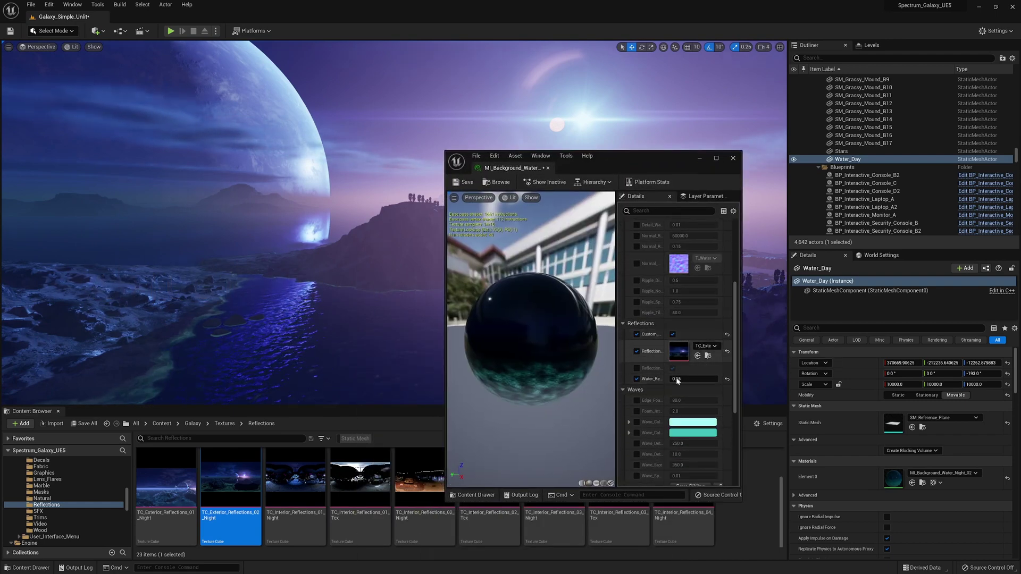
pyautogui.moveTo(687, 381); pyautogui.dragTo(696, 381)
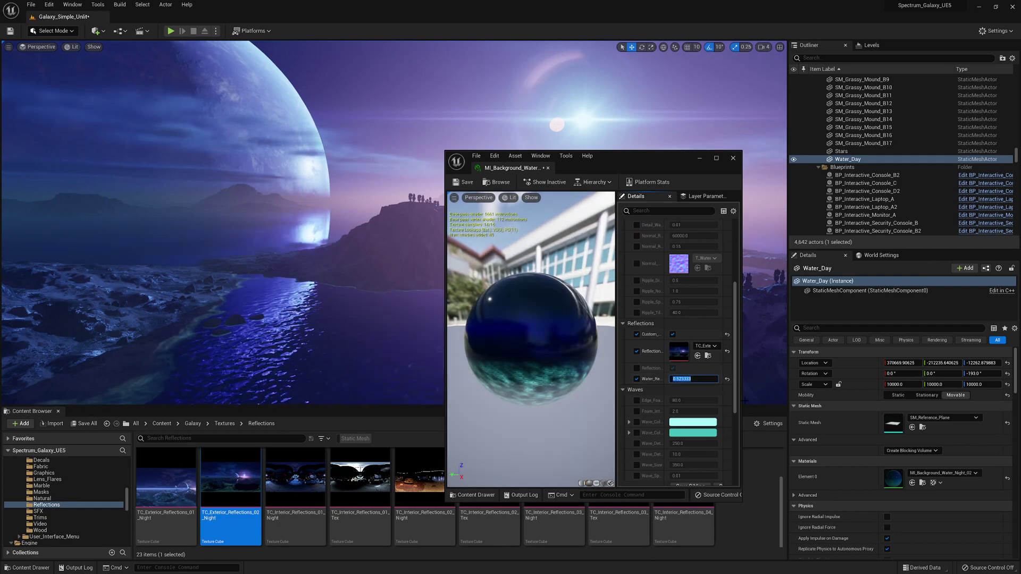
pyautogui.write('1')
pyautogui.press('Return')
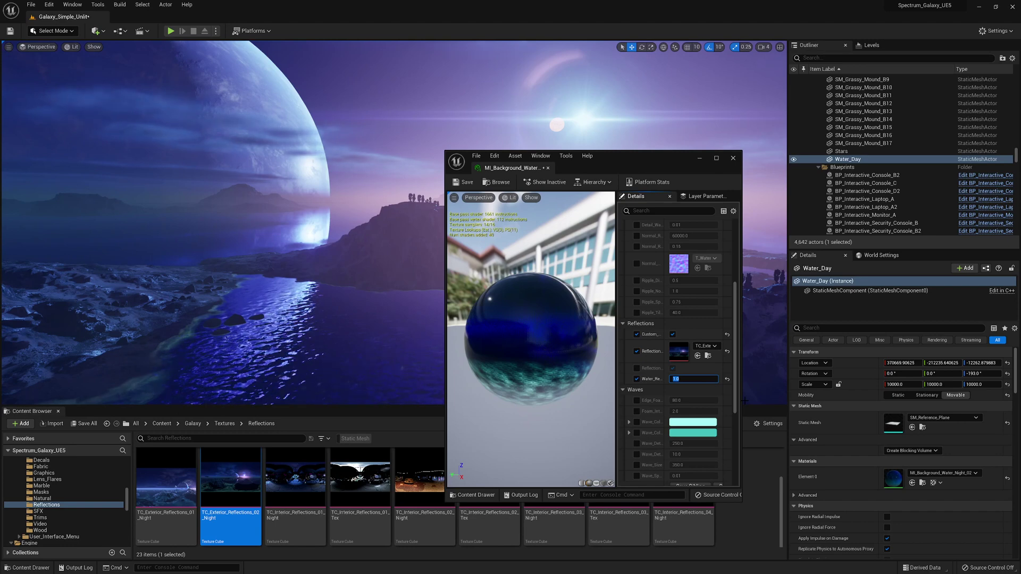
# Move the distant island SM_Grassy_Mound_B12 sideways to about Y -113906.
pyautogui.moveTo(397, 365)
pyautogui.mouseDown(button='right')
pyautogui.moveTo(467, 361)
pyautogui.moveTo(390, 359)
pyautogui.mouseUp(button='right')
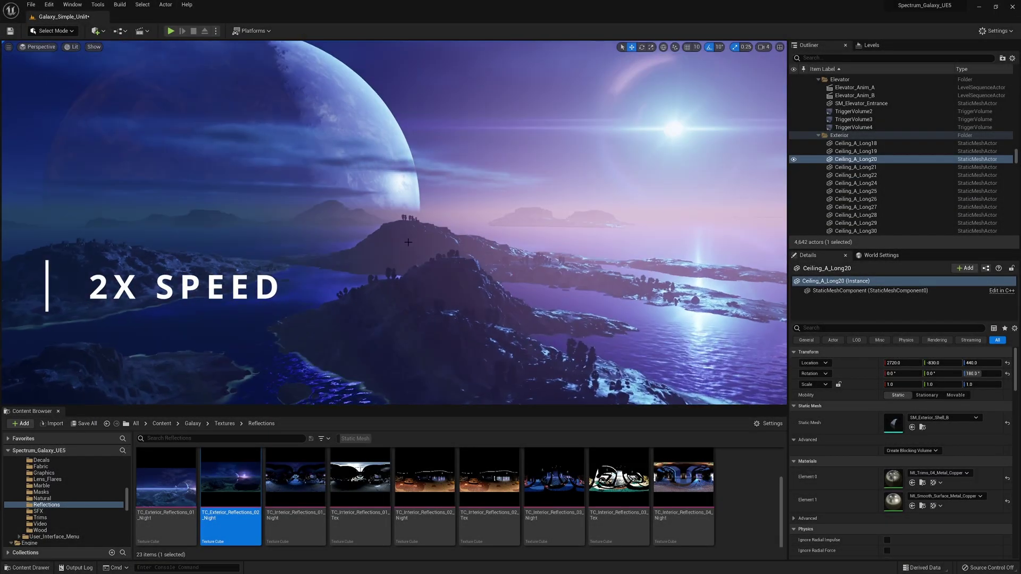
pyautogui.click(678, 127)
pyautogui.click(996, 30)
pyautogui.click(561, 236)
pyautogui.click(560, 236)
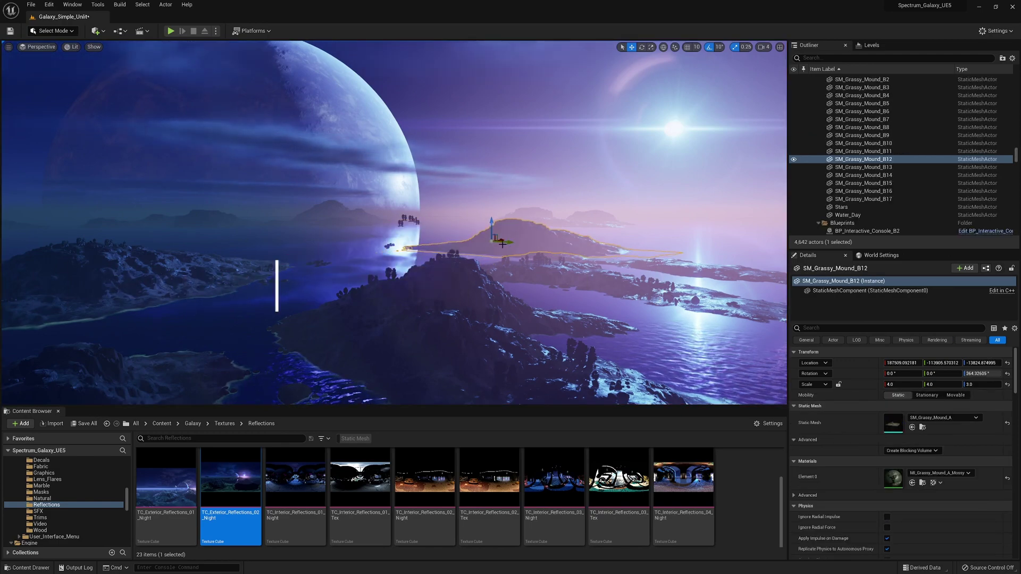
# Delete the five foliage planes left floating above the water where the distant island stood, including Plane104, Plane106, Plane107 and Plane108.
pyautogui.click(416, 223)
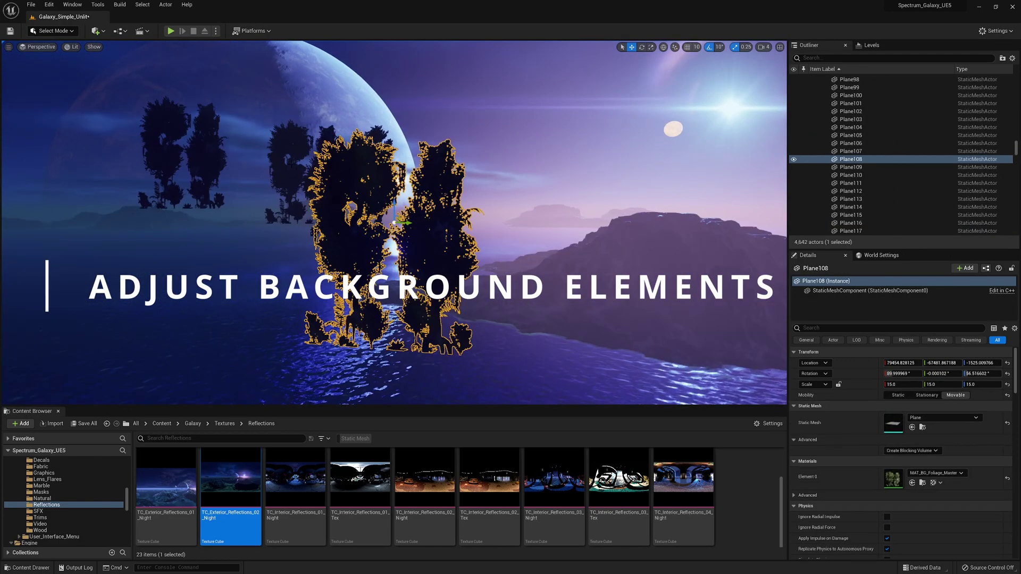
pyautogui.keyDown('ctrl'); pyautogui.click(426, 170); pyautogui.keyUp('ctrl')
pyautogui.keyDown('ctrl'); pyautogui.click(553, 217); pyautogui.keyUp('ctrl')
pyautogui.keyDown('ctrl'); pyautogui.click(367, 163); pyautogui.keyUp('ctrl')
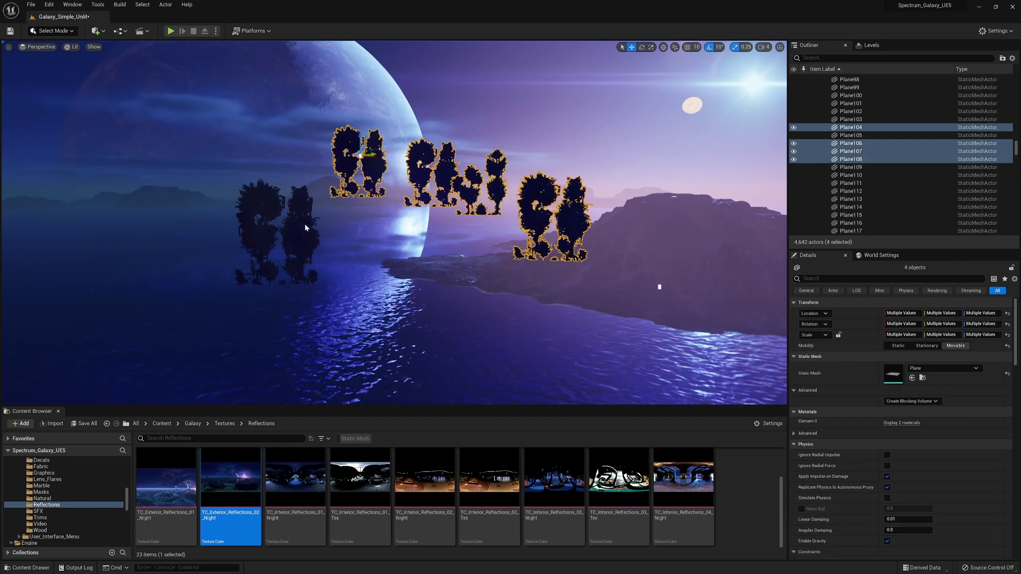
pyautogui.keyDown('ctrl'); pyautogui.click(303, 228); pyautogui.keyUp('ctrl')
pyautogui.press('Delete')
# Delete the stray background rocks SM_BG_Rock_A52 and SM_BG_Rock_A51 in the water below the planet.
pyautogui.moveTo(303, 229); pyautogui.dragTo(122, 229, button='right')
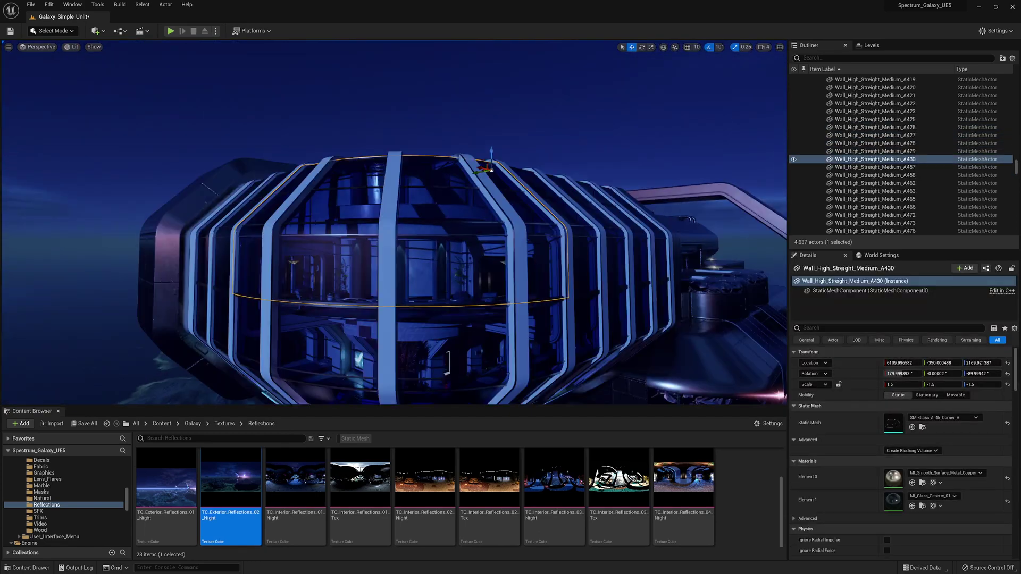
pyautogui.moveTo(394, 223); pyautogui.dragTo(563, 229, button='right')
pyautogui.press('w')
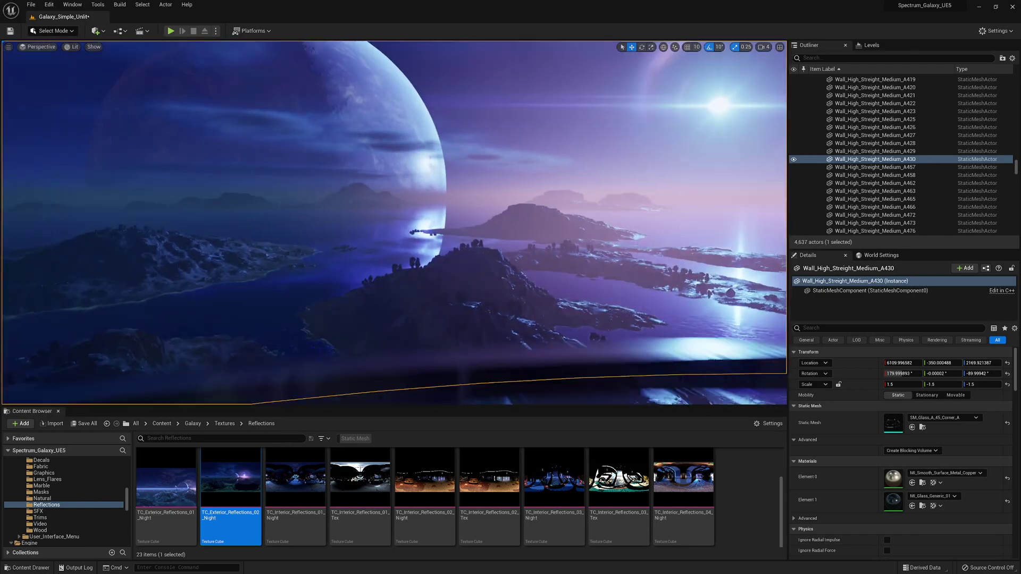
pyautogui.click(436, 234)
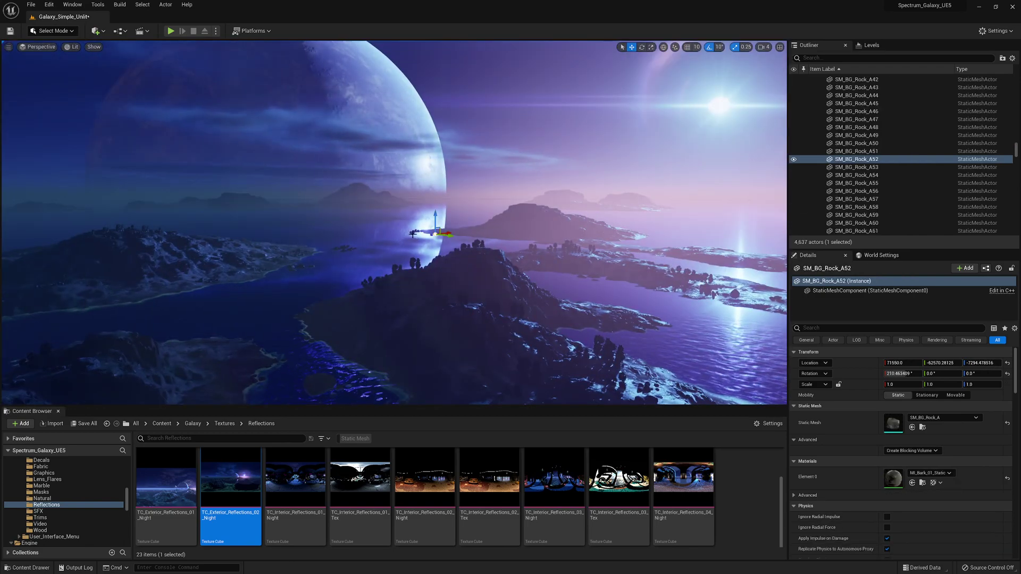
pyautogui.press('Delete')
pyautogui.click(430, 228)
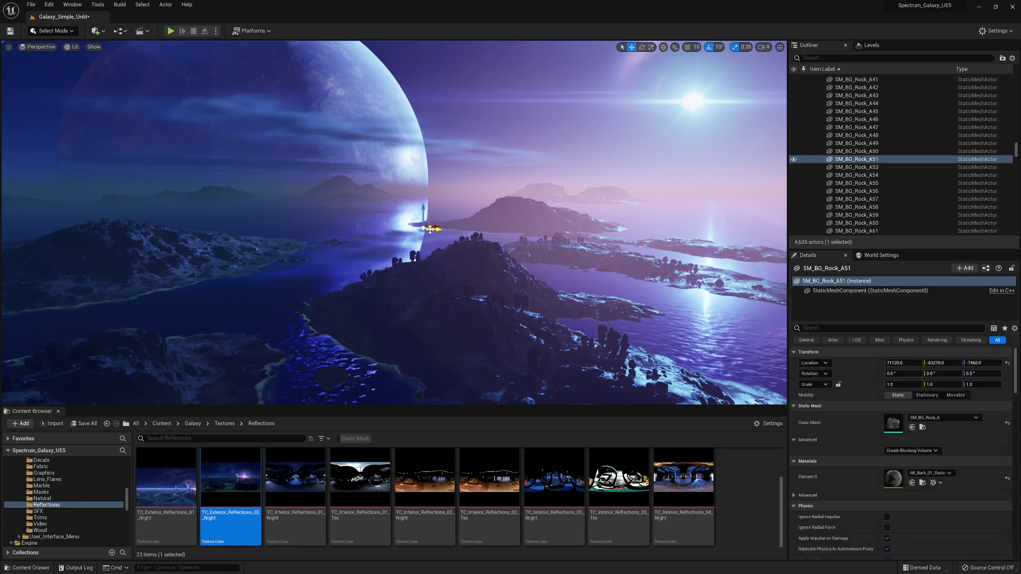
pyautogui.press('Delete')
# Reposition SM_Grassy_Mound_B12 to about Y -123506 and Z -14526, and delete the stray piece at its shoreline tip.
pyautogui.click(494, 205)
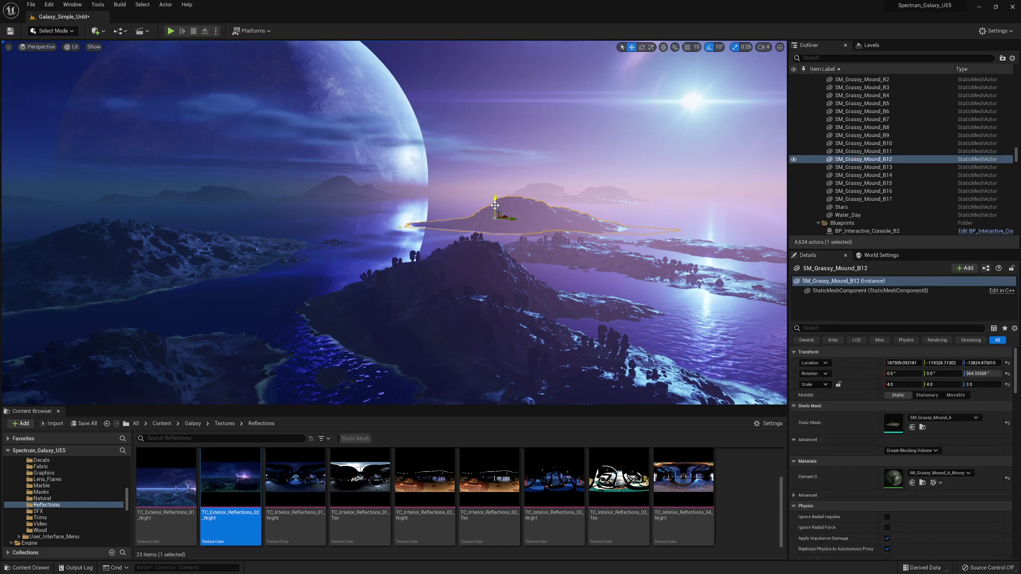
pyautogui.click(409, 224)
pyautogui.press('Delete')
pyautogui.click(514, 218)
pyautogui.moveTo(517, 222); pyautogui.dragTo(507, 216, button='right')
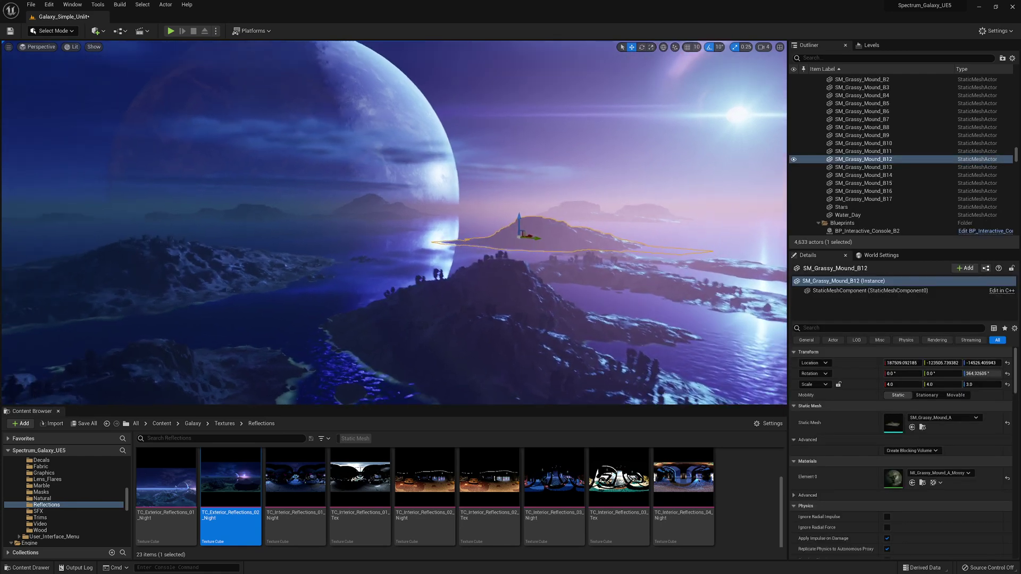
# Search the outliner for post, duplicate the PostProcessVolume and move the copy to the lab area at about X -4023.
pyautogui.press('s')
pyautogui.moveTo(502, 286); pyautogui.dragTo(481, 278, button='right')
pyautogui.press('d')
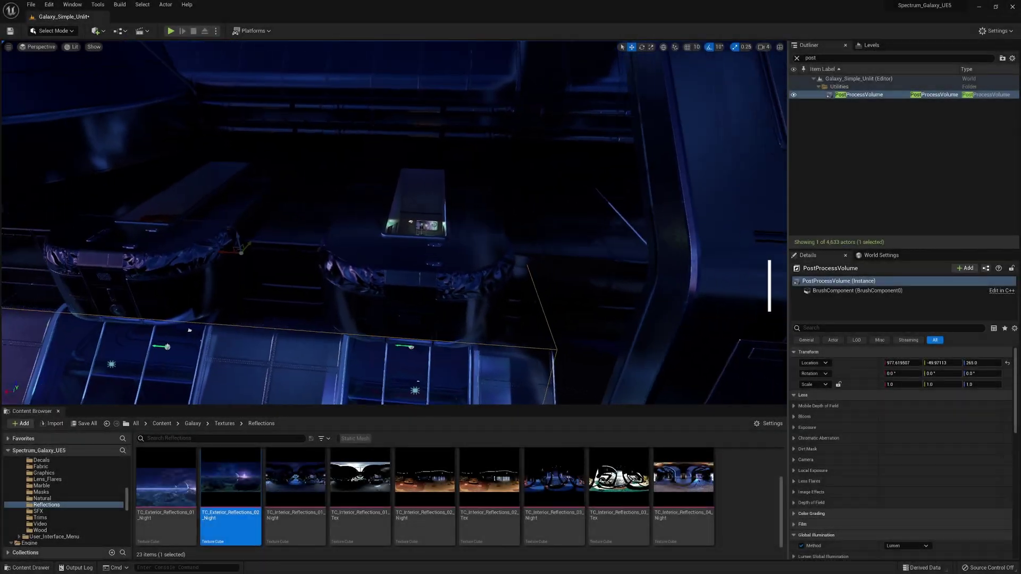
pyautogui.press('s')
pyautogui.moveTo(394, 224)
pyautogui.mouseDown(button='right')
pyautogui.moveTo(378, 226)
pyautogui.moveTo(393, 232)
pyautogui.mouseUp(button='right')
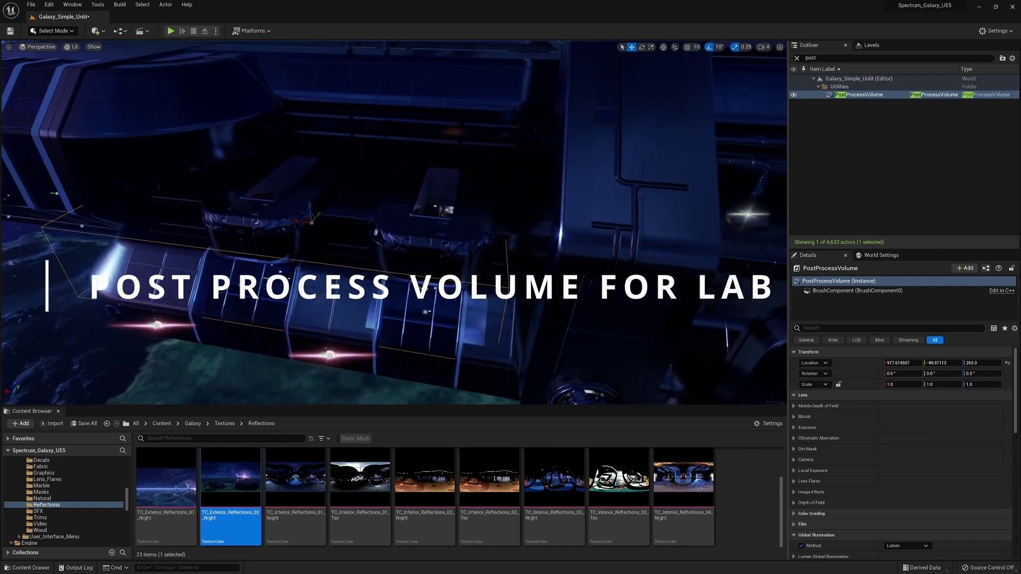
pyautogui.hotkey('ctrl', 'd')
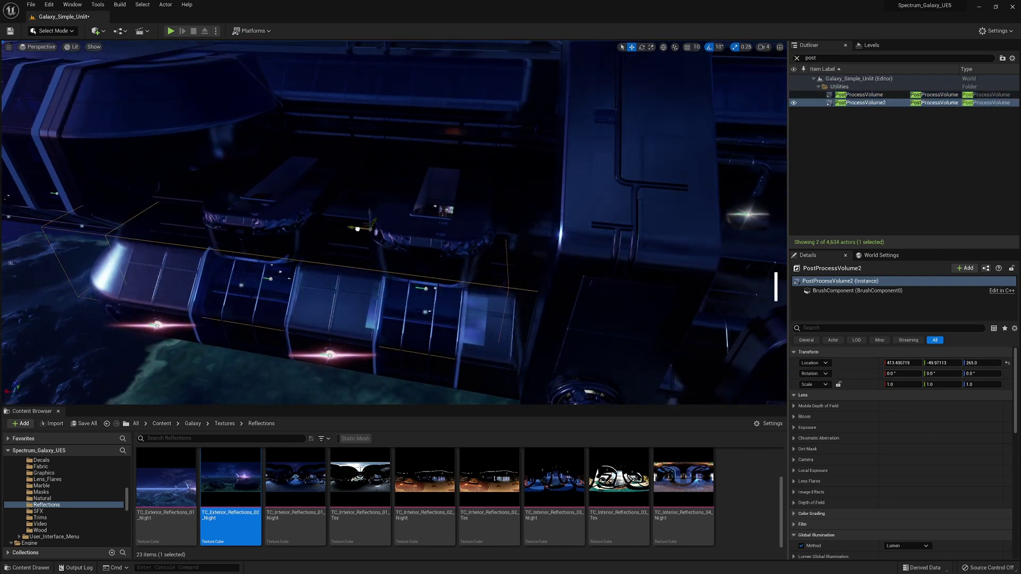
pyautogui.moveTo(358, 229); pyautogui.dragTo(698, 248)
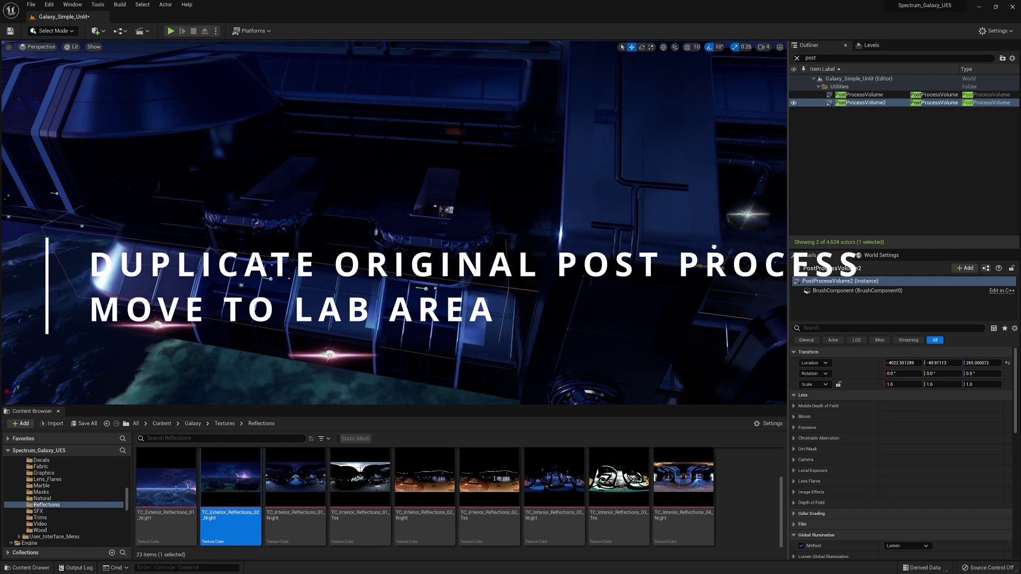
# Rename the duplicated post process volume as PostProcessVolume_Lab.
pyautogui.press('w')
pyautogui.moveTo(714, 247); pyautogui.dragTo(771, 228, button='right')
pyautogui.press('s')
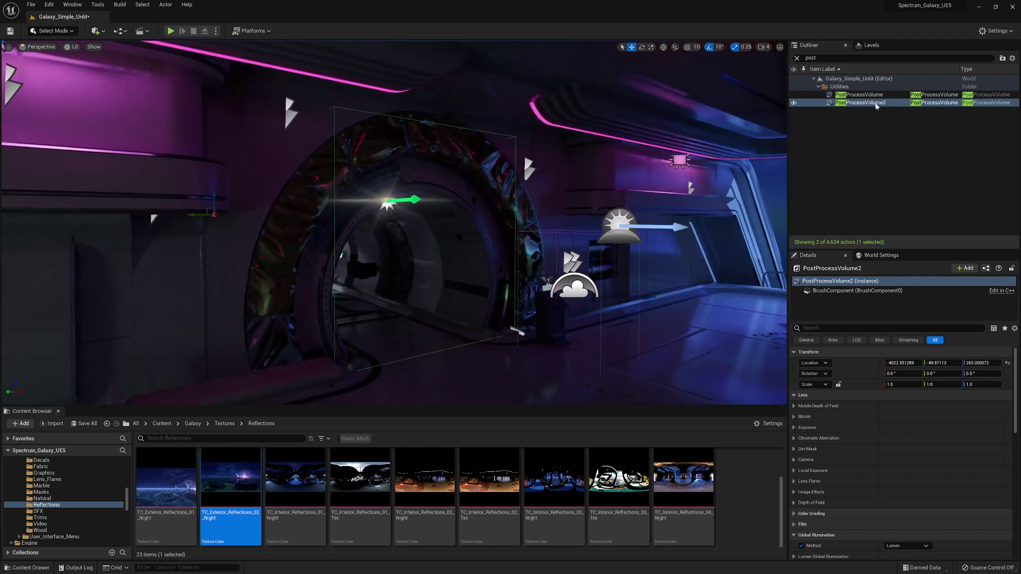
pyautogui.click(881, 104)
pyautogui.rightClick(883, 106)
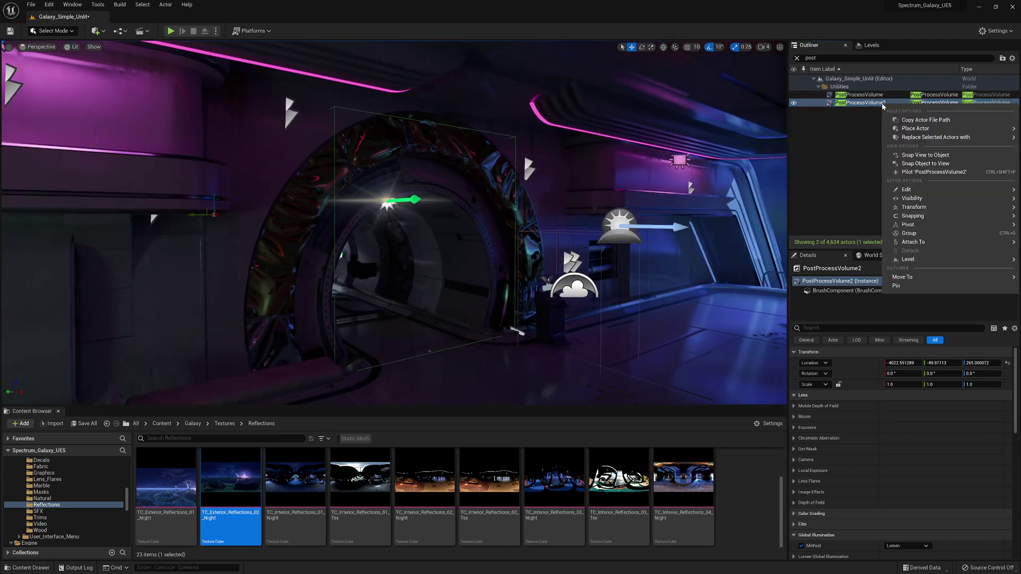
pyautogui.click(860, 126)
pyautogui.click(885, 104)
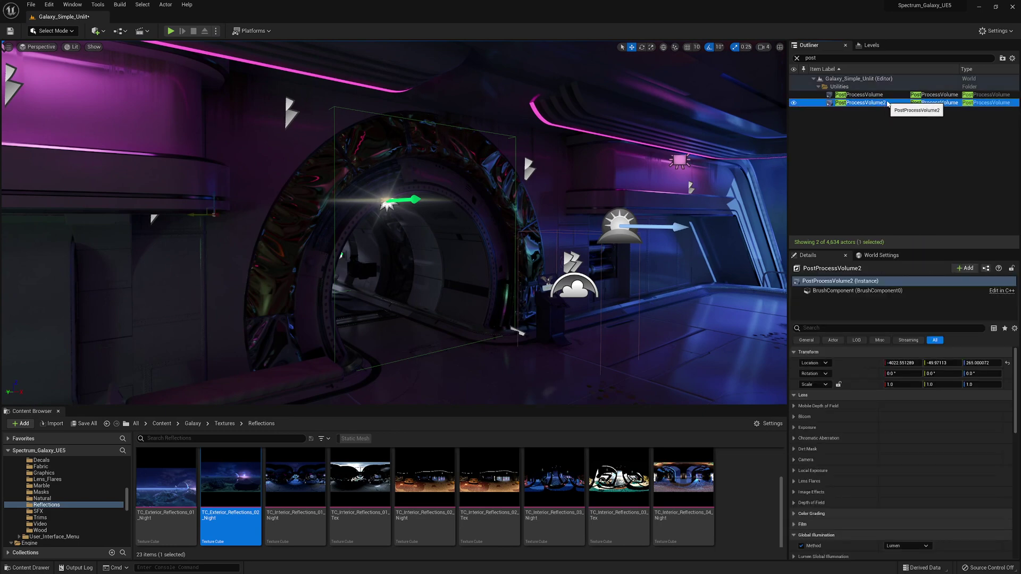
pyautogui.press('F2')
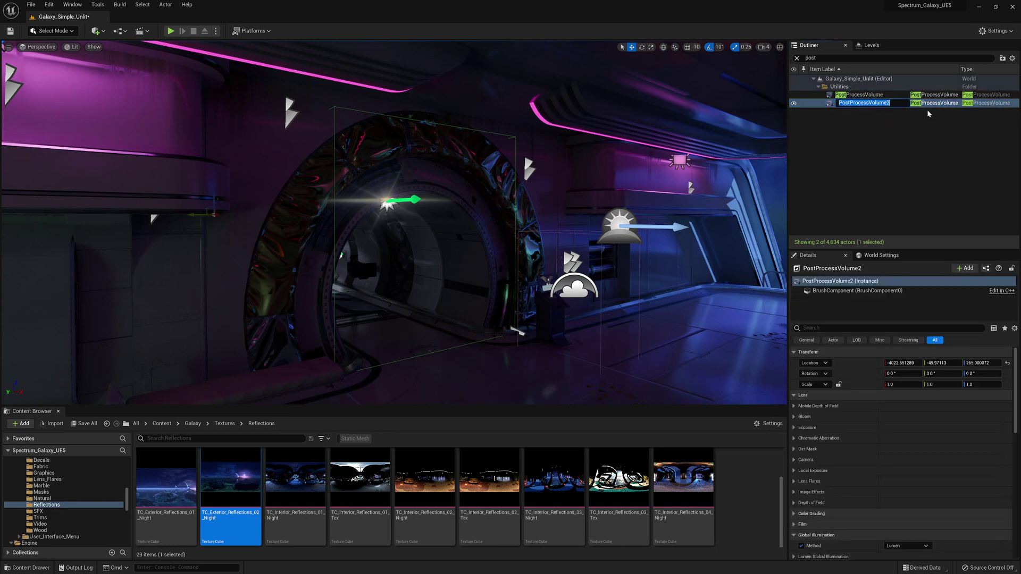
pyautogui.press('Right')
pyautogui.write('_Lab')
pyautogui.press('Return')
# Disable Infinite Extent (Unbound) on the lab post process volume and set its white balance temperature to about 5675.
pyautogui.click(871, 328)
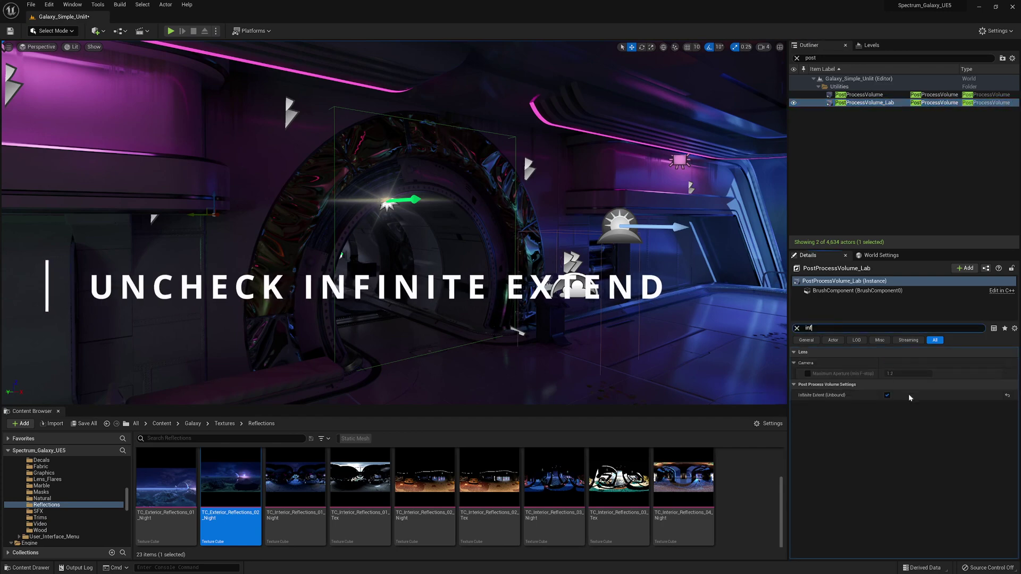
pyautogui.click(796, 328)
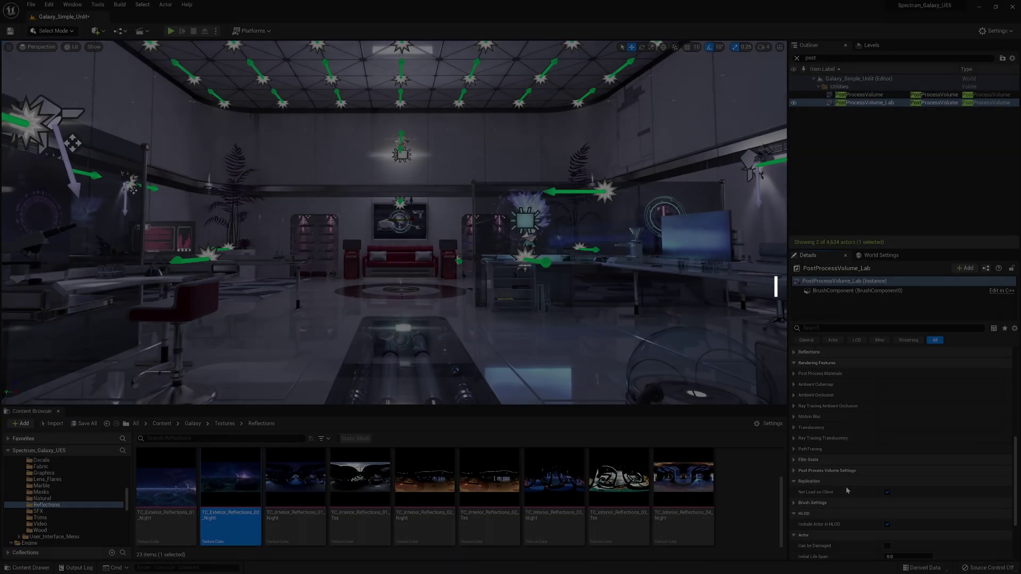
pyautogui.scroll(-2, 811, 425)
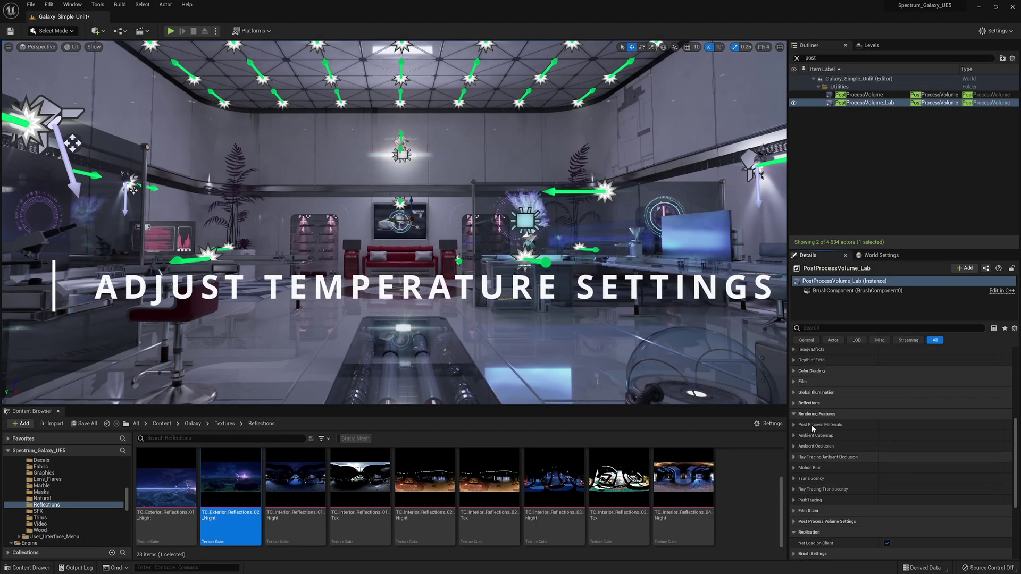
pyautogui.click(794, 371)
pyautogui.click(794, 382)
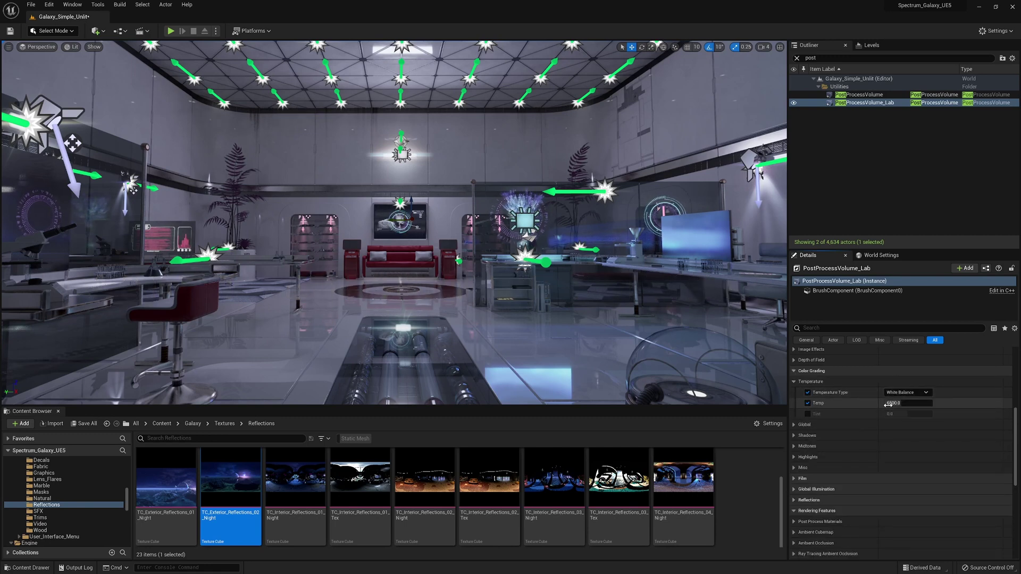
pyautogui.moveTo(920, 403)
pyautogui.mouseDown()
pyautogui.moveTo(884, 403)
pyautogui.moveTo(905, 402)
pyautogui.mouseUp()
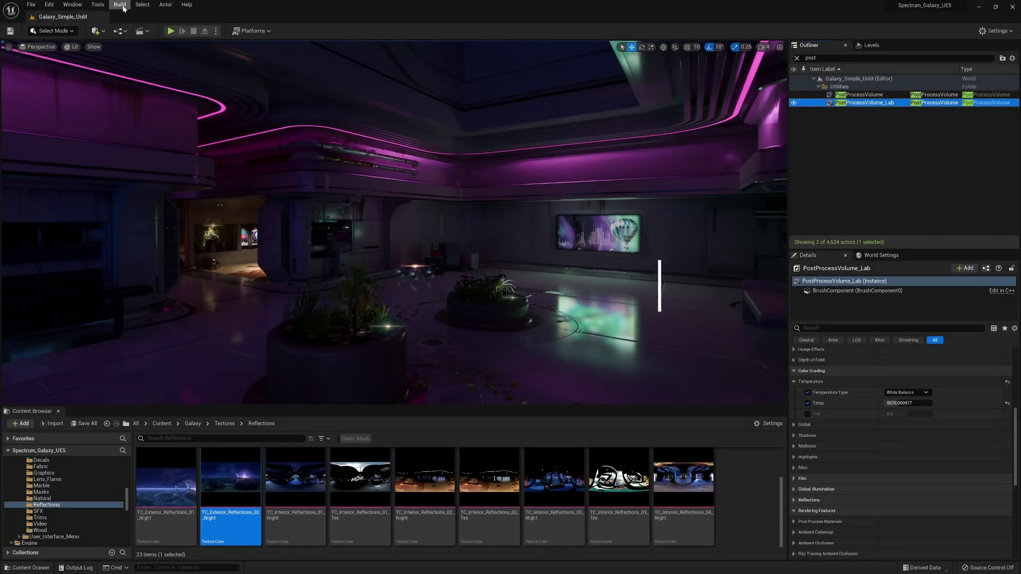
# Build the level, including its navigation data.
pyautogui.click(121, 6)
pyautogui.click(149, 33)
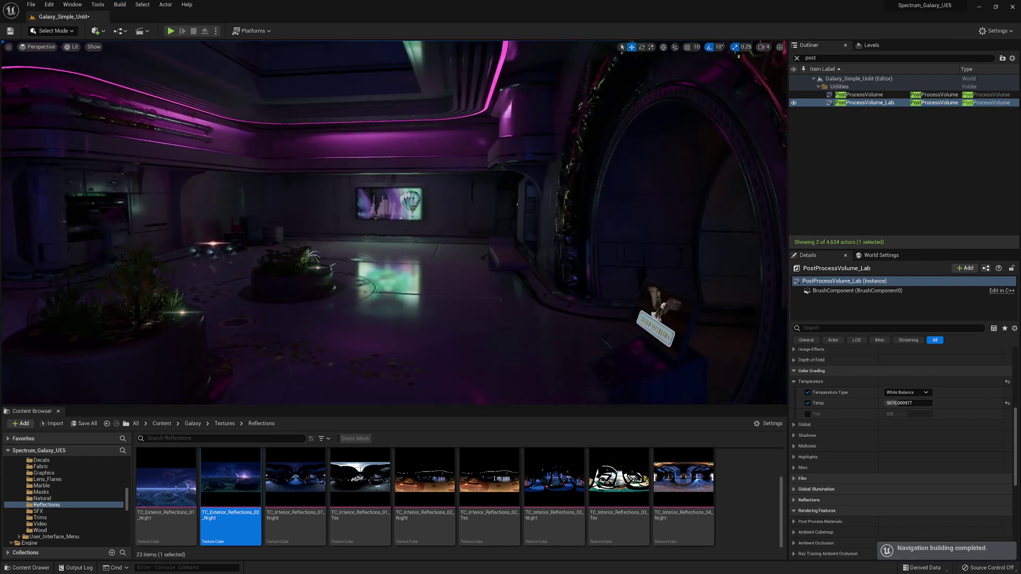
# Show all hidden actors in the scene and save the level.
pyautogui.rightClick(431, 318)
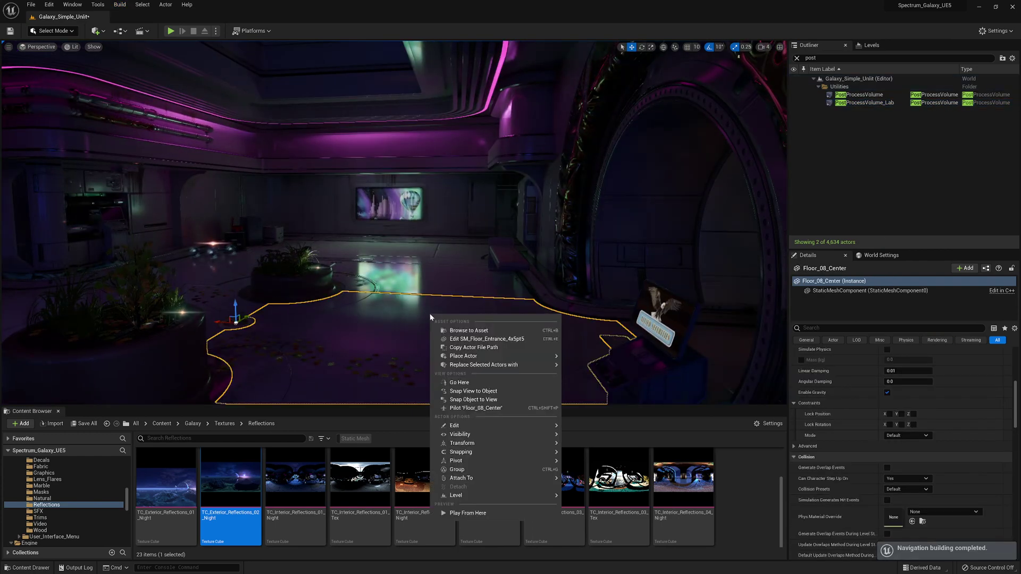
pyautogui.moveTo(460, 434)
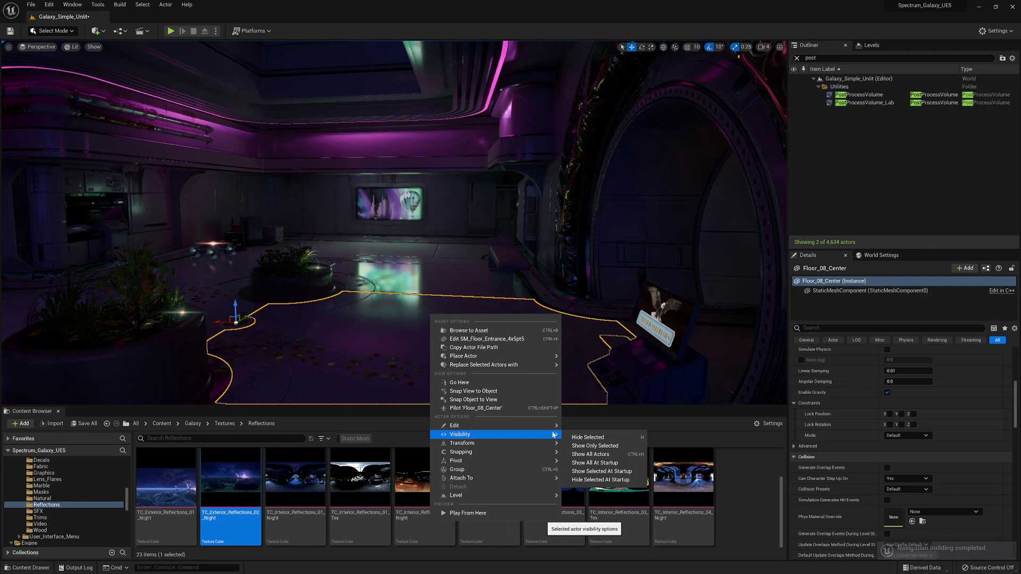
pyautogui.click(612, 456)
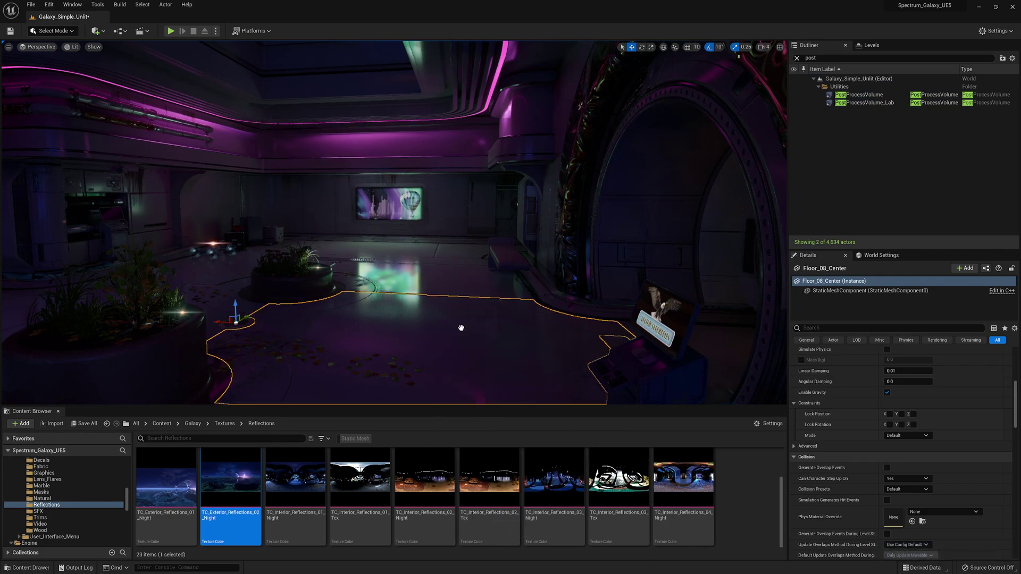
pyautogui.moveTo(476, 325); pyautogui.dragTo(406, 315, button='right')
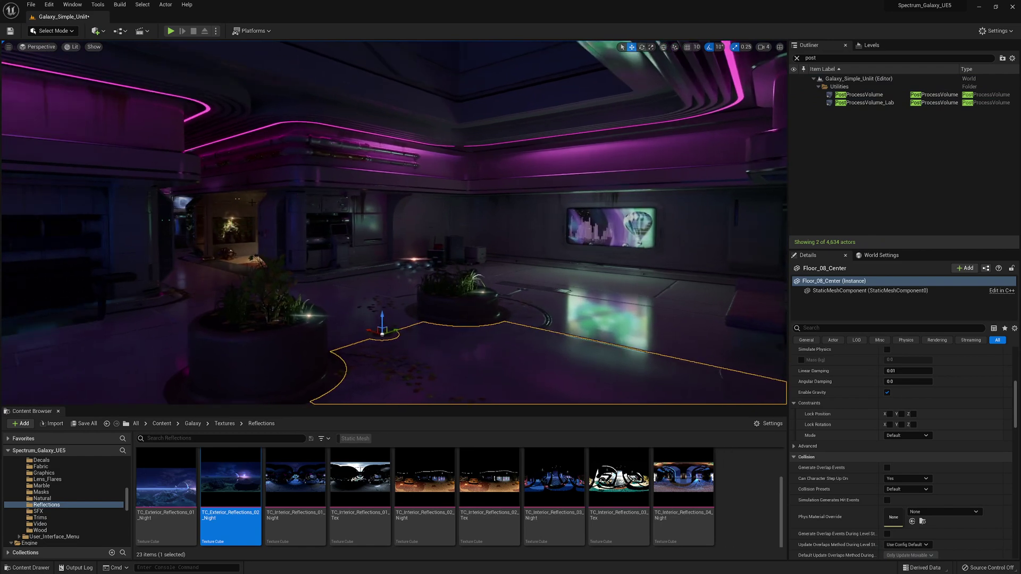
pyautogui.hotkey('ctrl', 's')
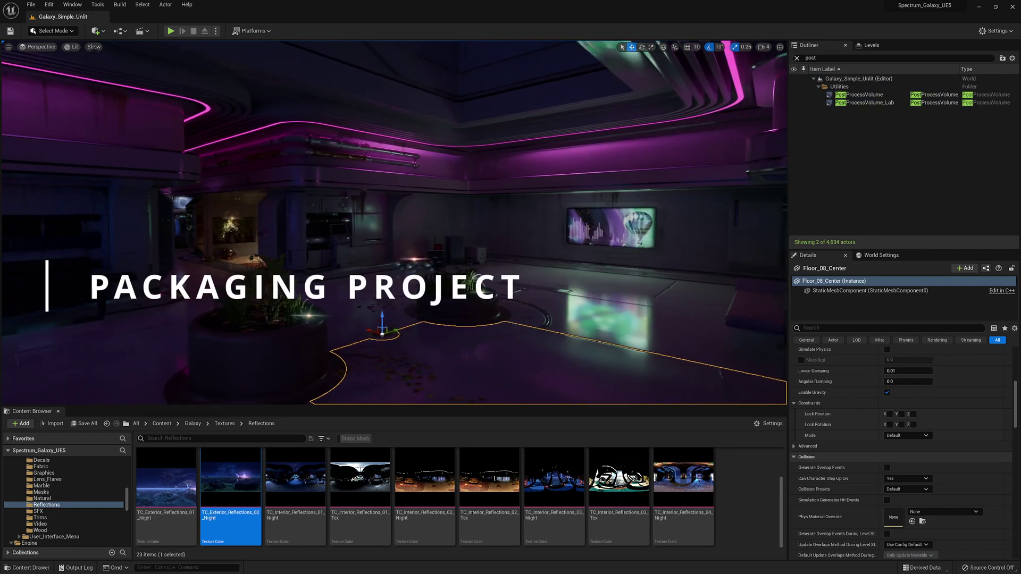
# Check in the project's Maps & Modes settings that Galaxy_Simple_Unlit is chosen as the Game Default Map.
pyautogui.click(49, 5)
pyautogui.click(69, 123)
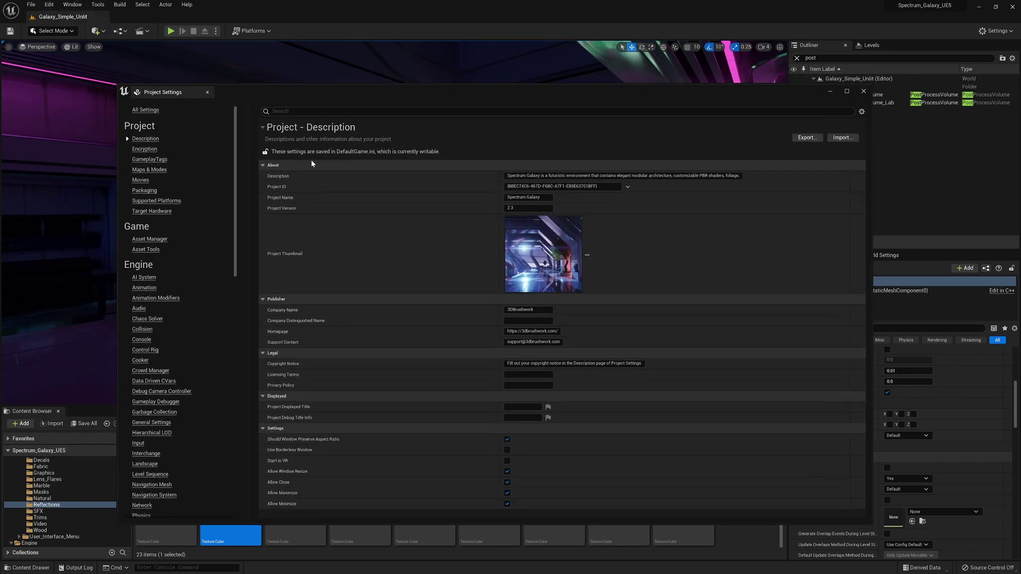
pyautogui.click(150, 169)
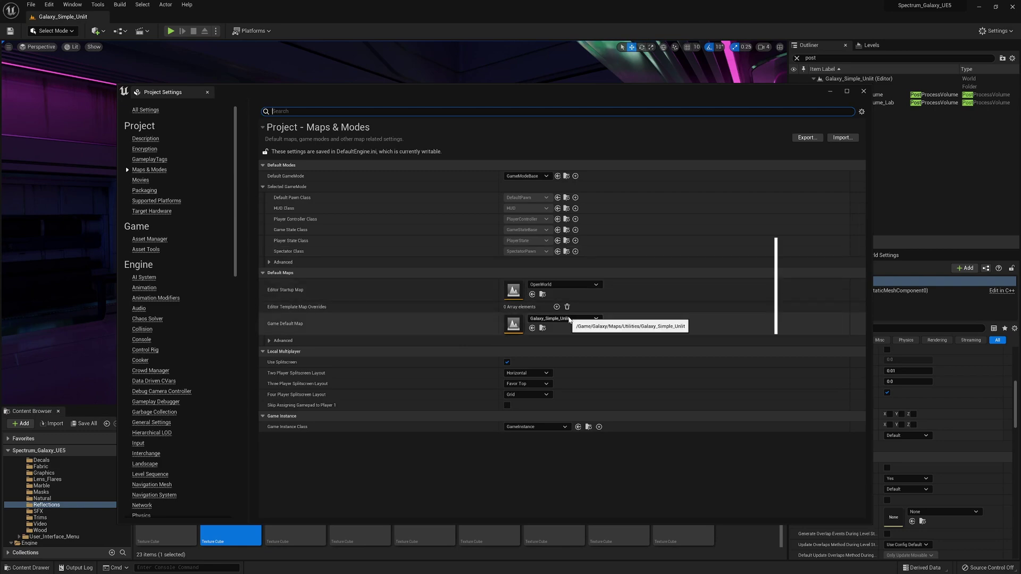
pyautogui.click(569, 318)
pyautogui.click(587, 320)
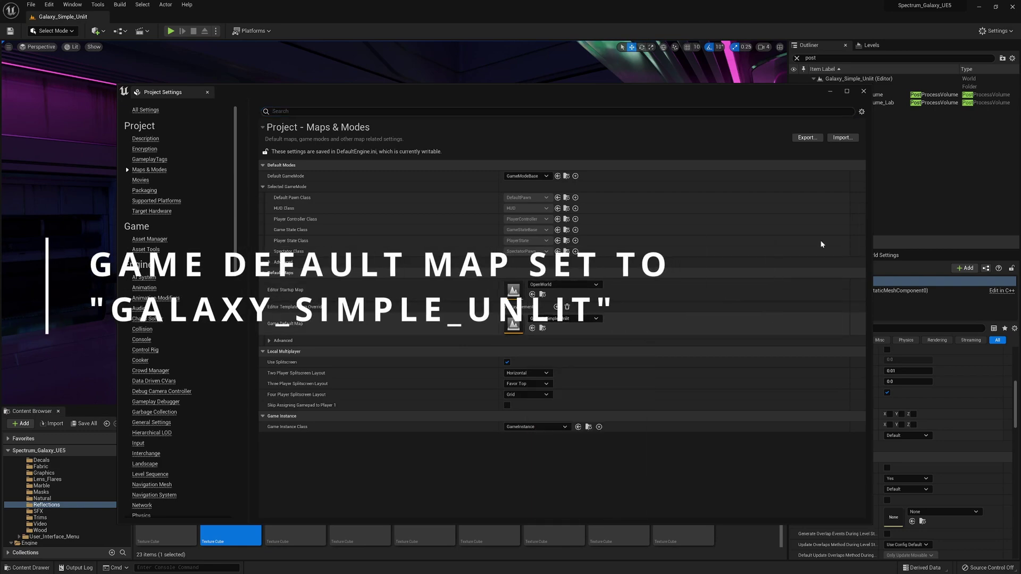
pyautogui.click(863, 91)
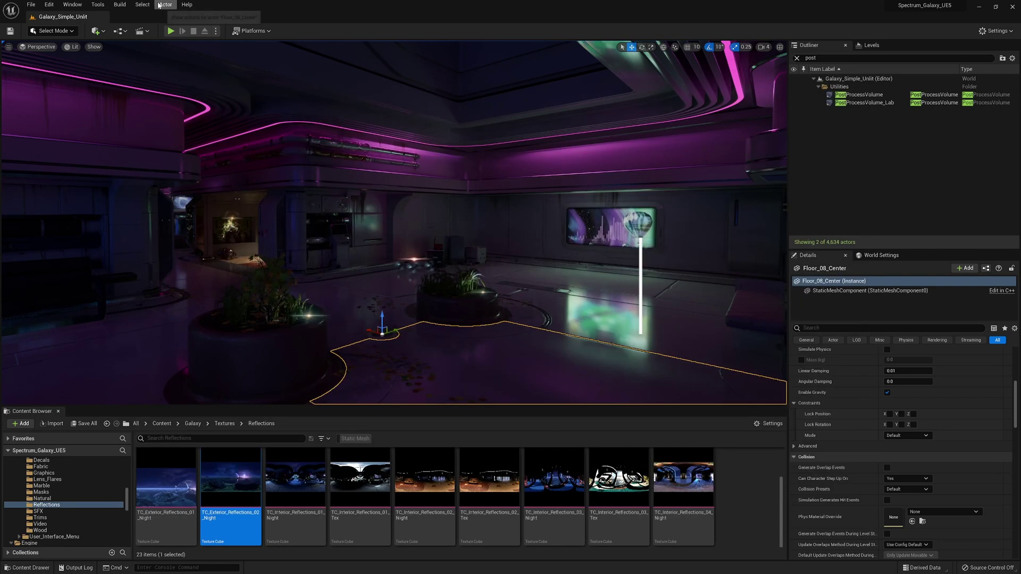
# Start packaging the project for the Windows platform, up to the choice of an output folder.
pyautogui.click(121, 5)
pyautogui.click(152, 5)
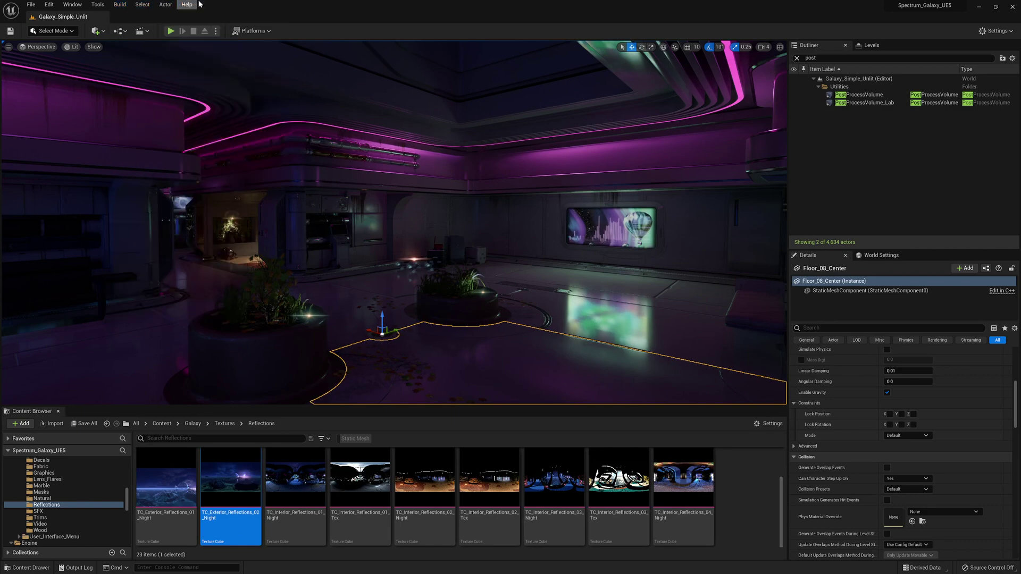
pyautogui.click(263, 32)
pyautogui.moveTo(287, 132)
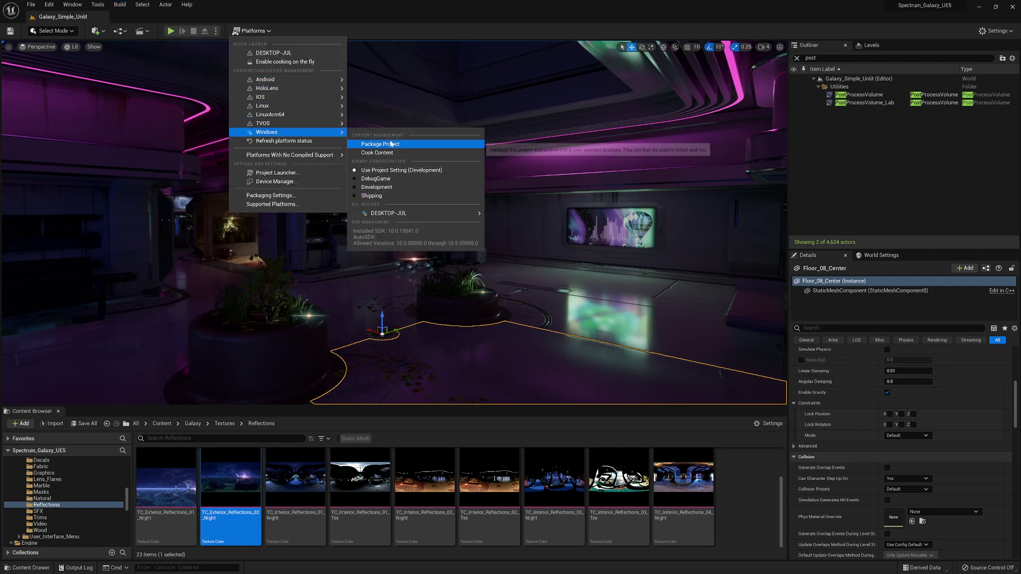
pyautogui.click(391, 143)
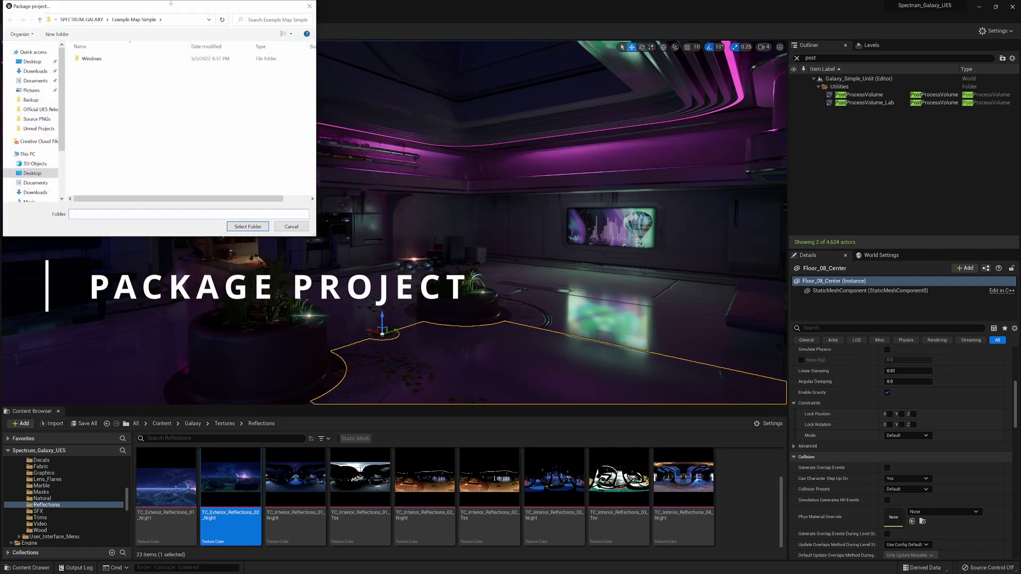
pyautogui.moveTo(170, 4); pyautogui.dragTo(565, 130)
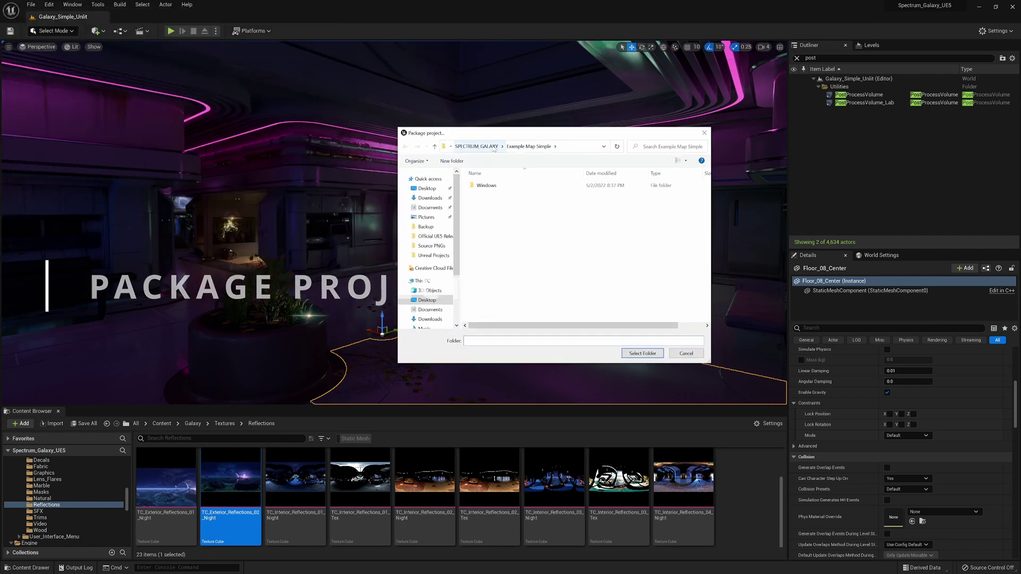
# Create a folder named Galaxy_Tutorial inside SPECTRUM_GALAXY and package the project into it.
pyautogui.click(476, 146)
pyautogui.rightClick(525, 229)
pyautogui.moveTo(585, 319)
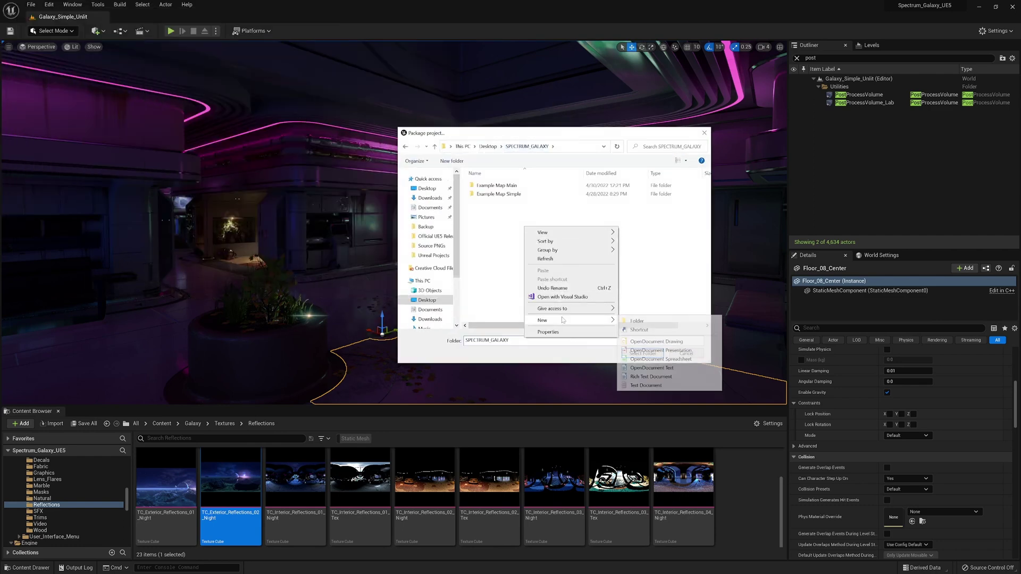
pyautogui.click(636, 322)
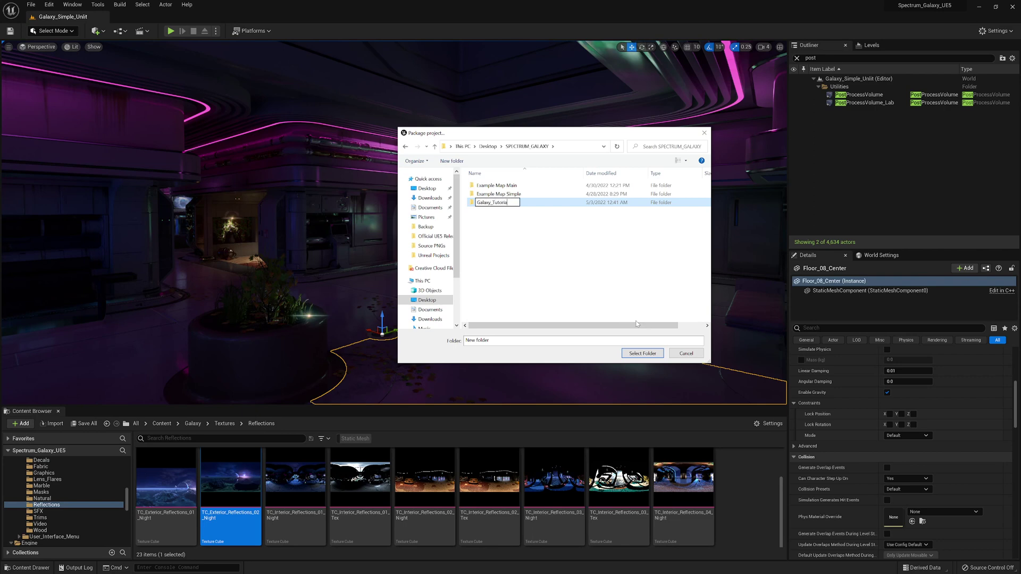
pyautogui.press('Return')
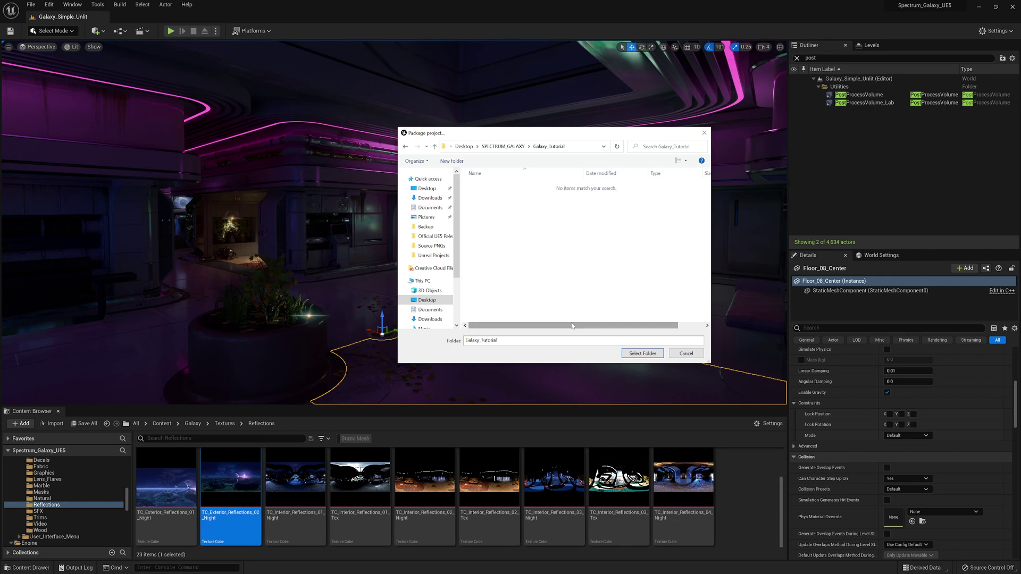
pyautogui.click(642, 353)
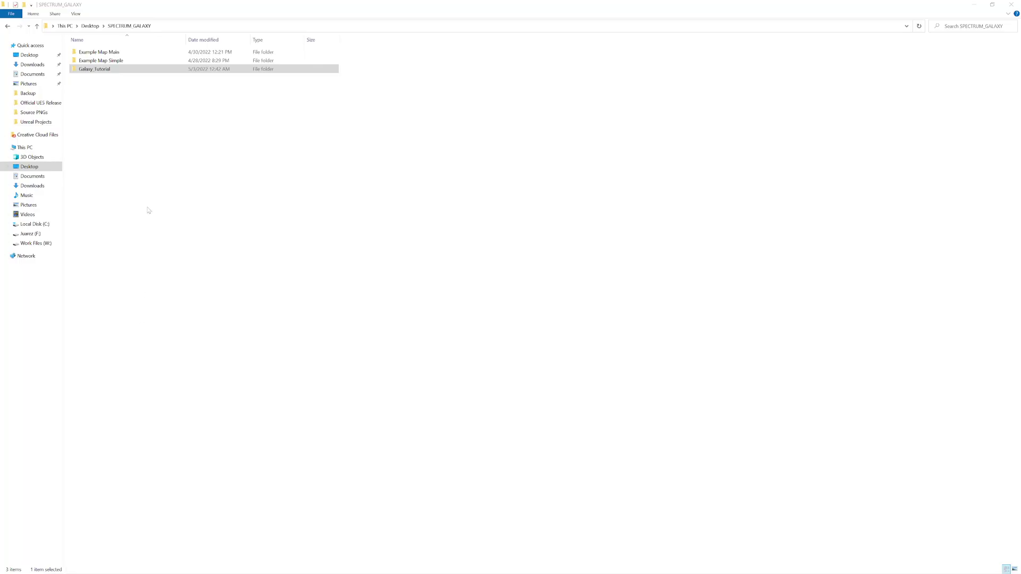
# Switch to File Explorer, open the Windows folder inside Galaxy_Tutorial and select the Spectrum_Galaxy_UE5 application.
pyautogui.doubleClick(95, 69)
pyautogui.doubleClick(88, 52)
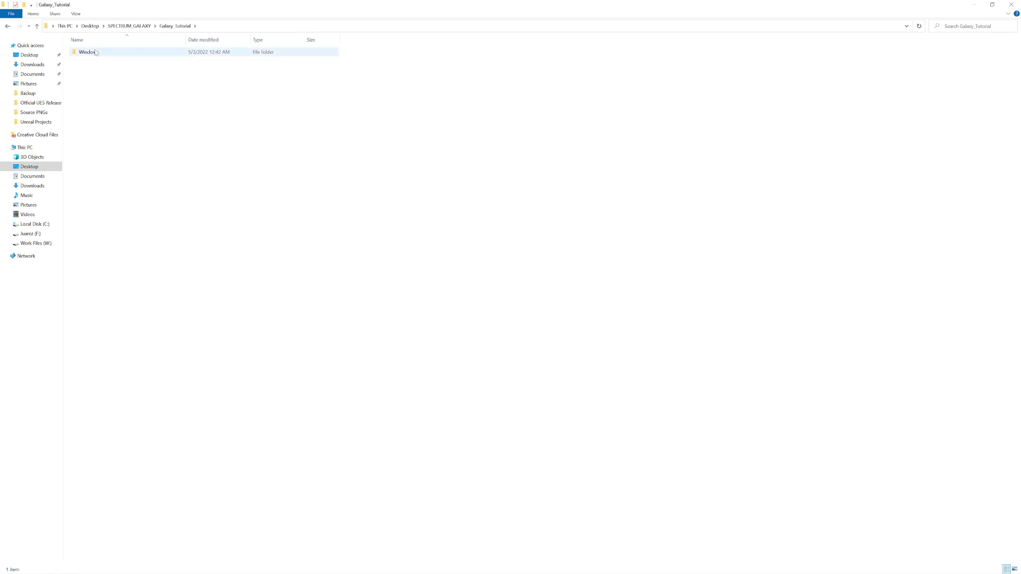
pyautogui.click(120, 98)
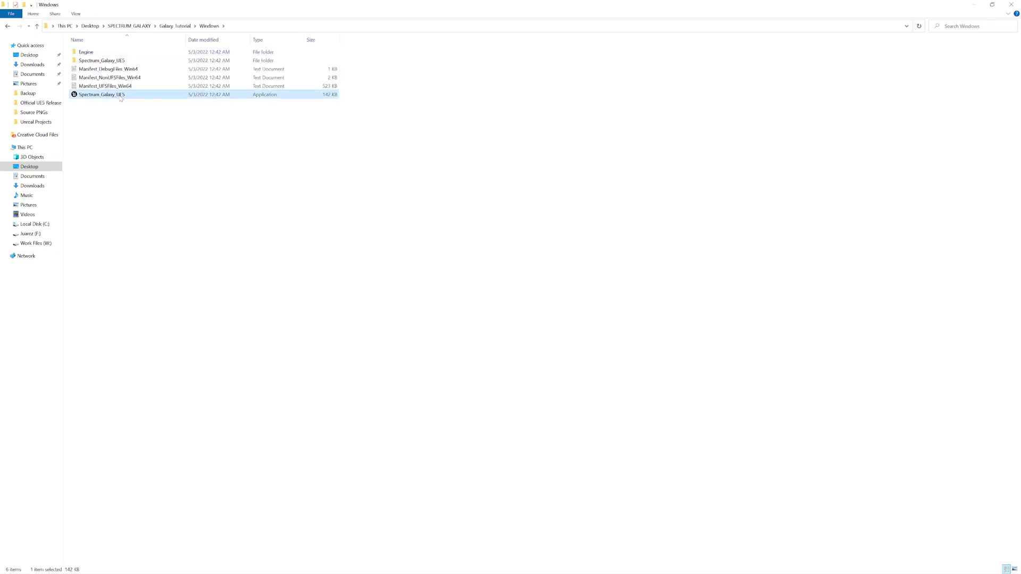